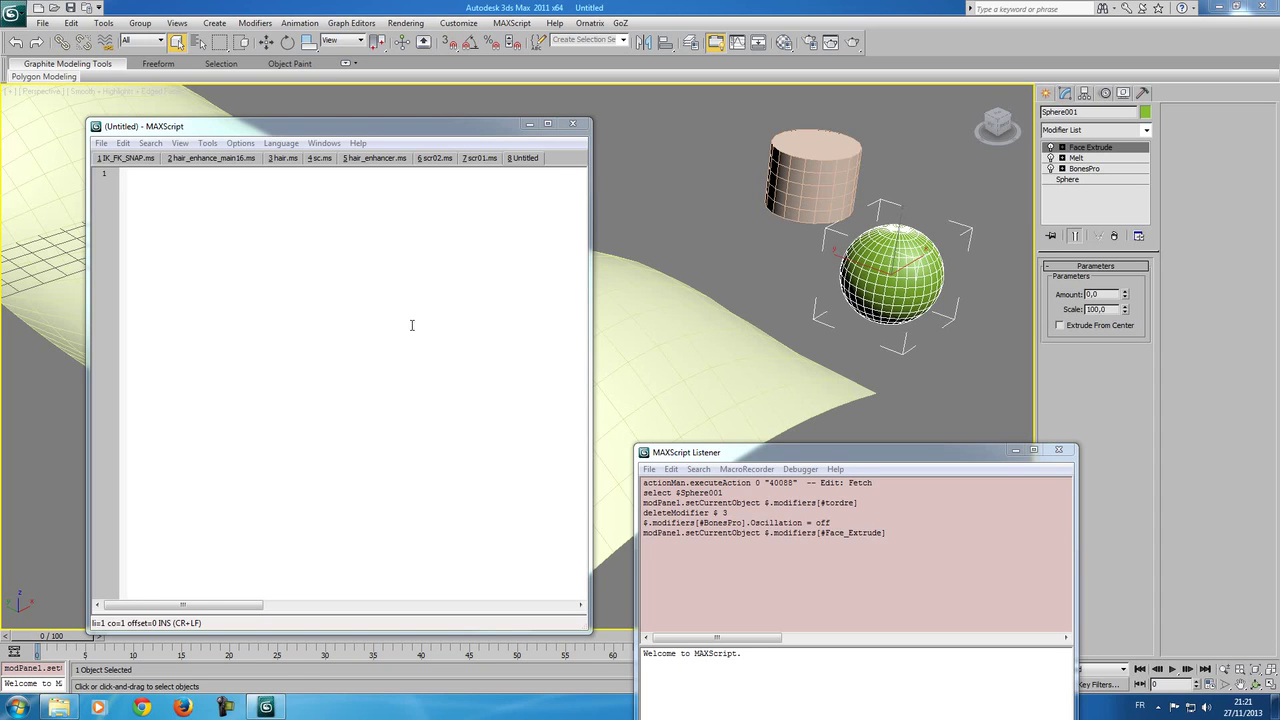
Step: Move the script editor aside, draw magenta Box001 beside the cylinder, and show its Modify panel
left_click_drag(199, 128, 226, 128)
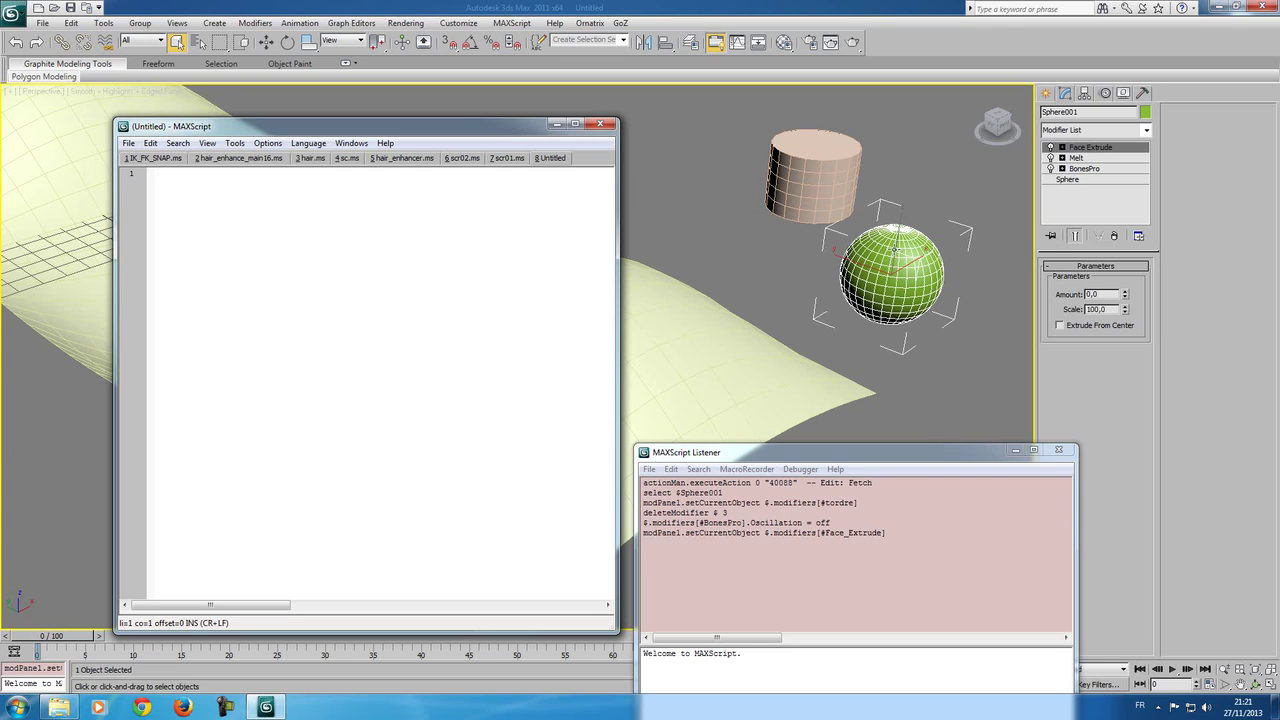
left_click(893, 250)
left_click(1048, 96)
left_click(1072, 181)
left_click_drag(702, 166, 690, 215)
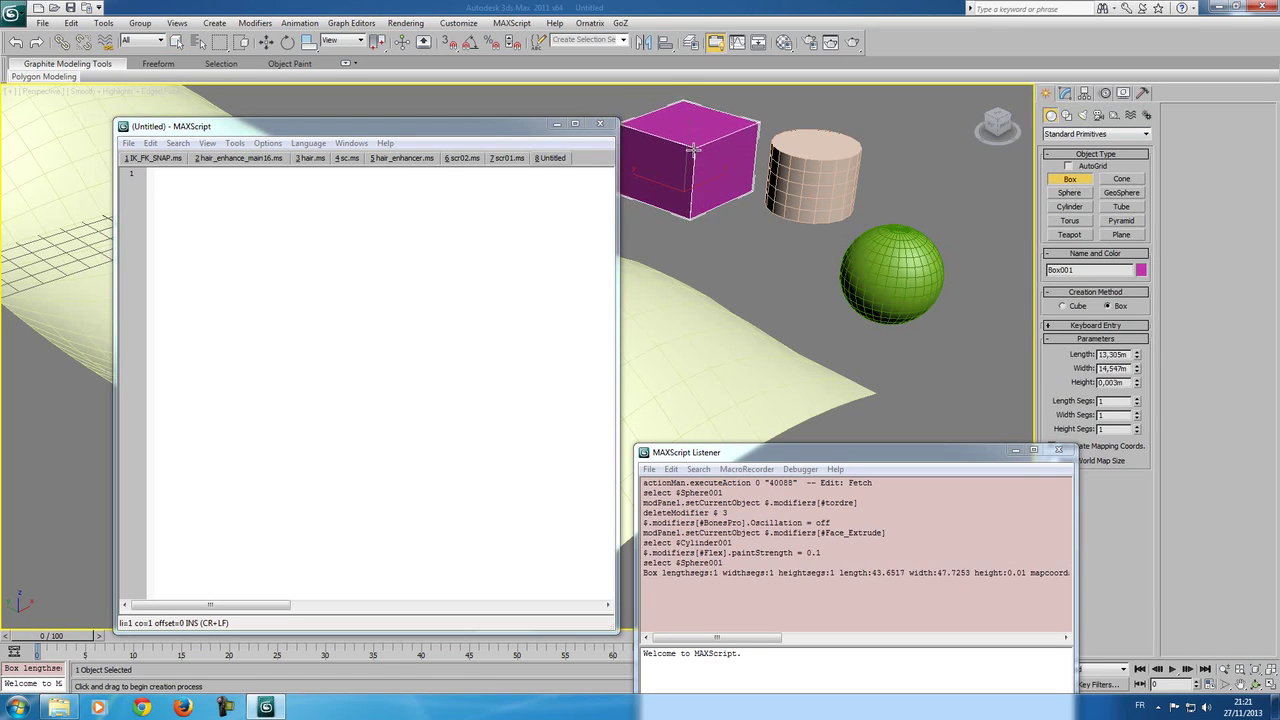
left_click(1064, 93)
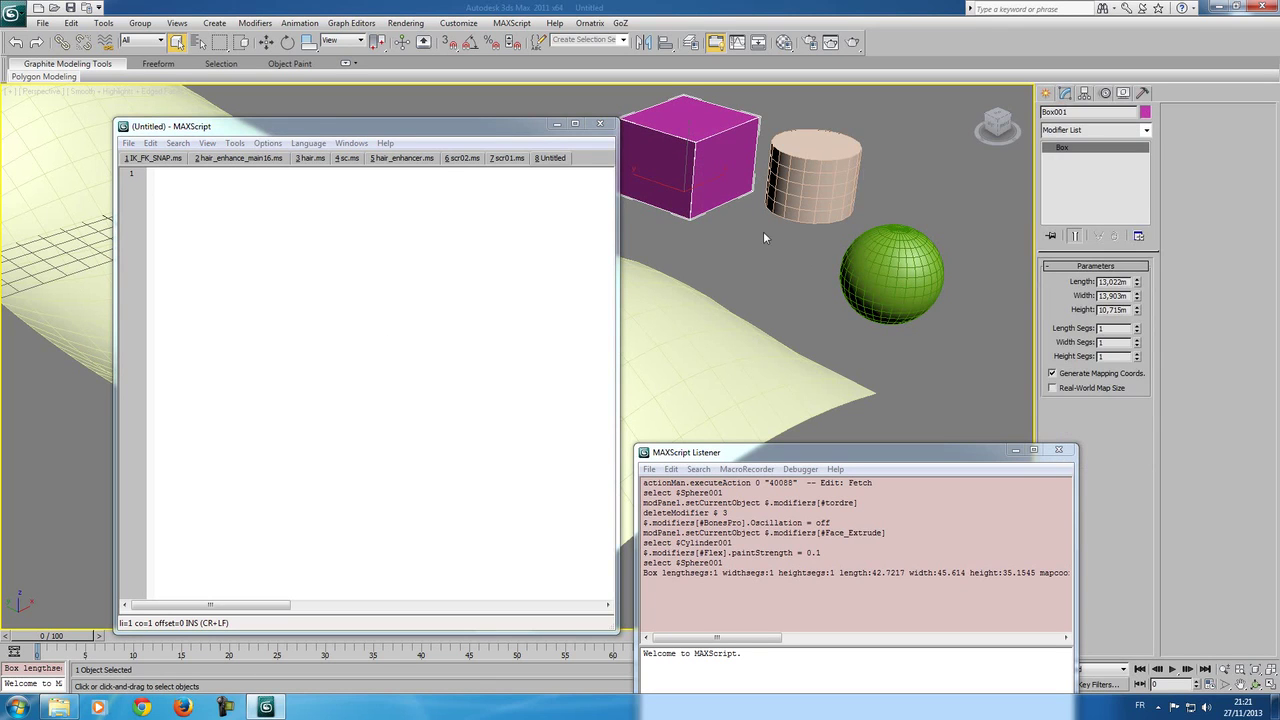
left_click(339, 237)
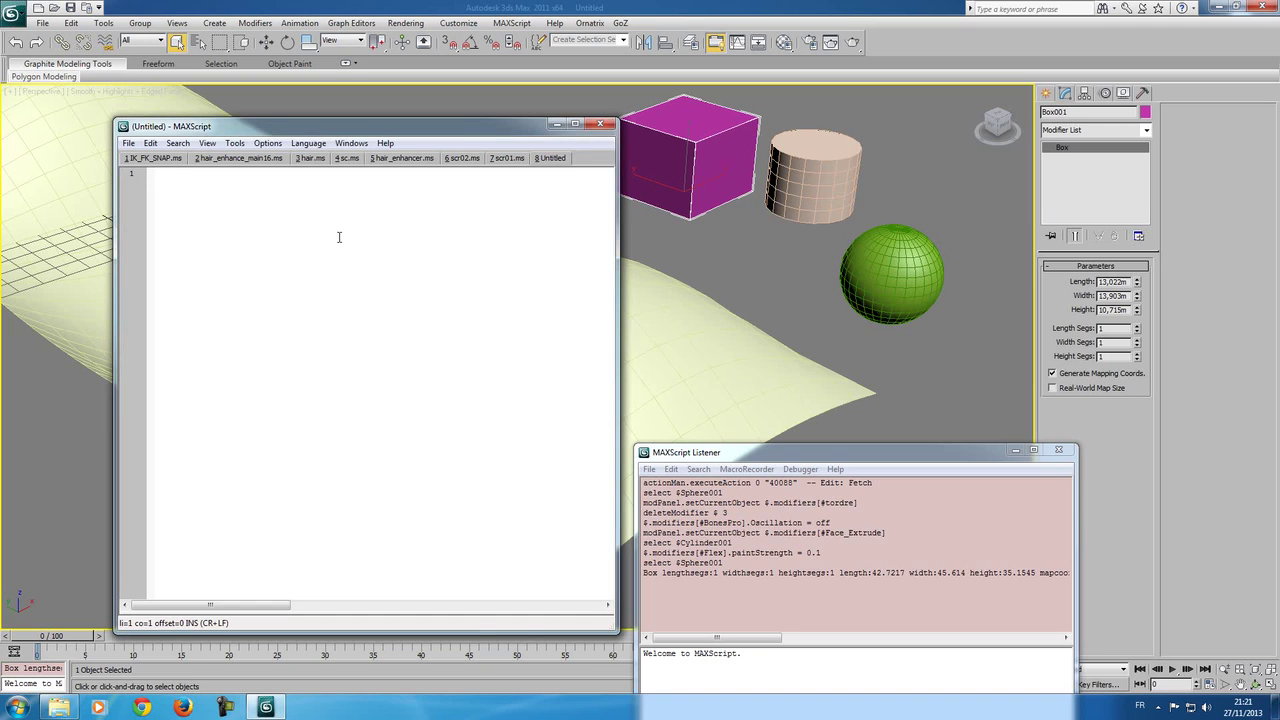
Step: Type the header rollout add_bend "Ajouter modificateur Bend" with its opening and closing brackets
type("rollout")
type("add_bend")
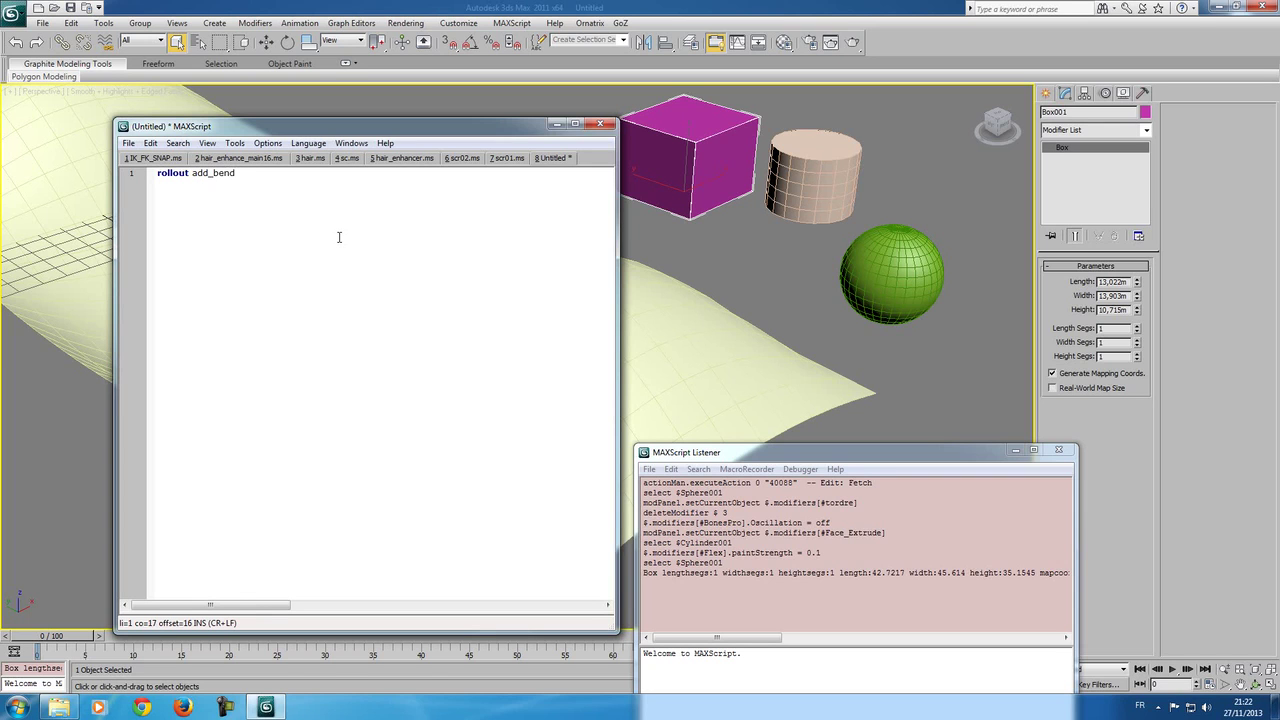
type(" \"")
type("Ajouter ")
type("modificateur ")
type("Bend")
key("Return")
key("Tab")
key("BackSpace")
type("(")
key("Return")
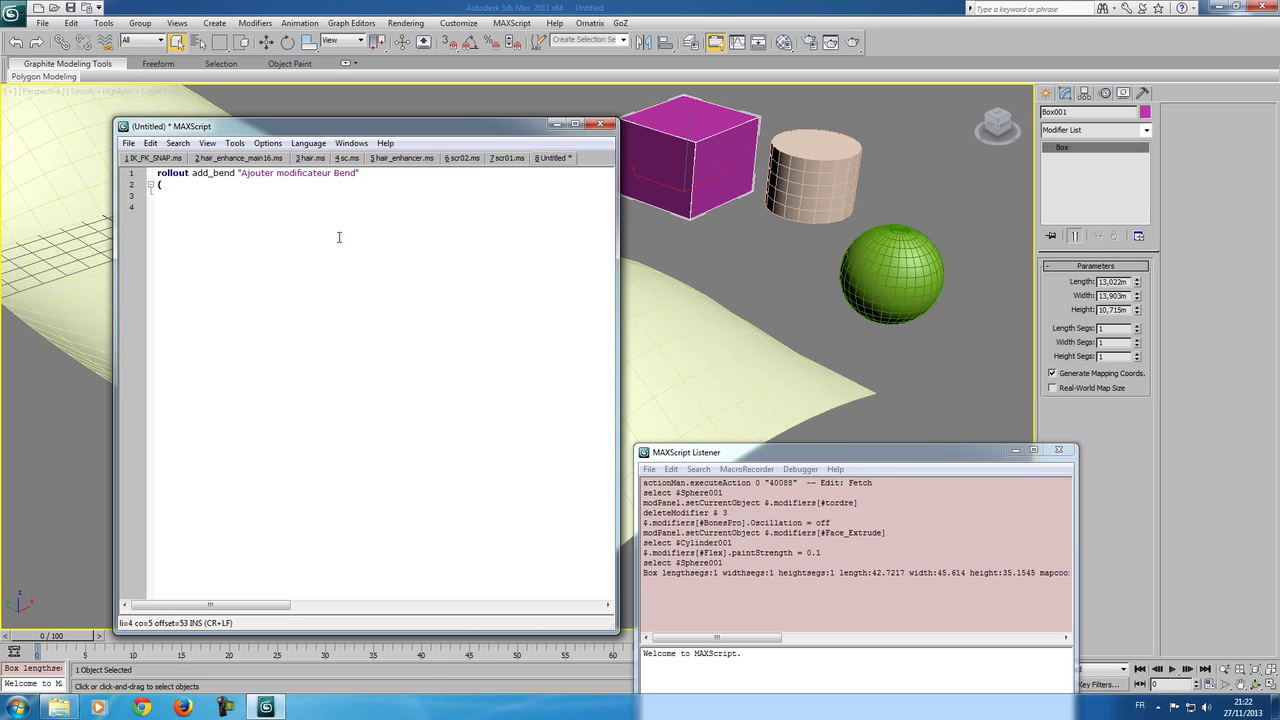
key("BackSpace")
type(")")
Step: Add the line button bend_button "Ajouter Bend" inside the add_bend rollout
type("Bu")
key("BackSpace")
key("BackSpace")
type("button ad")
left_click(236, 172)
type("_")
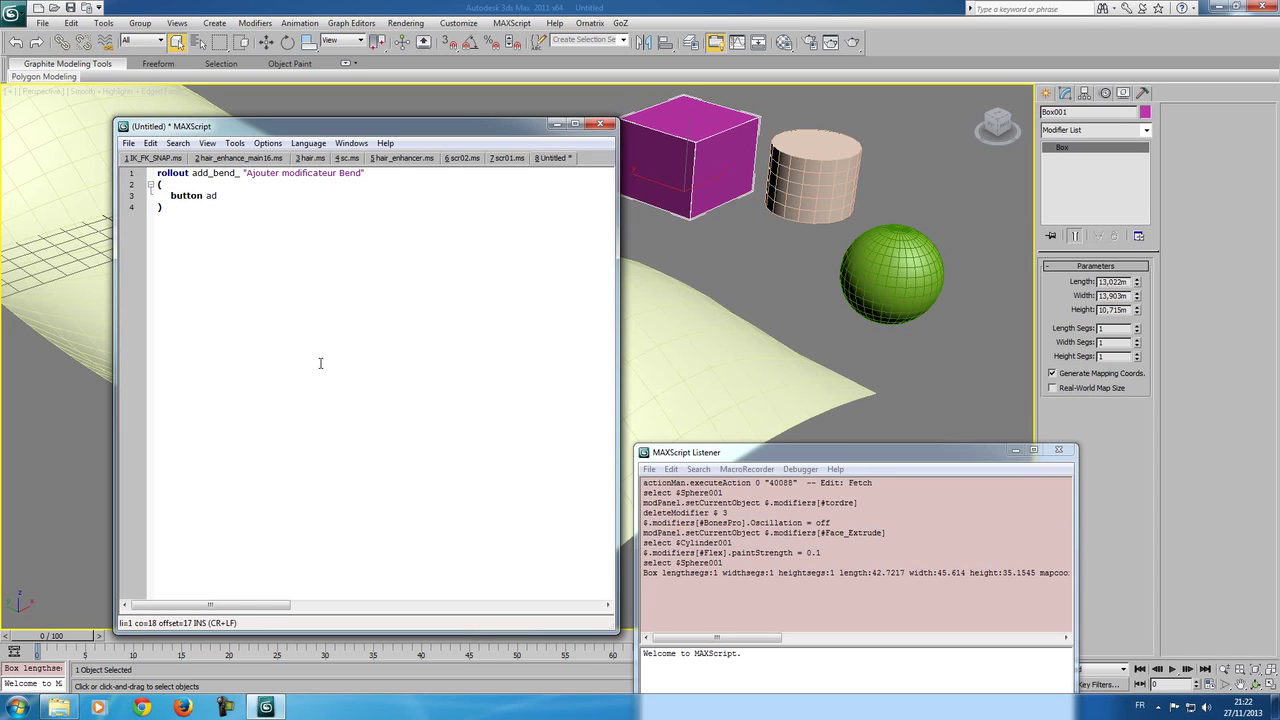
key("BackSpace")
left_click(233, 195)
type("bend")
type("_")
type("button")
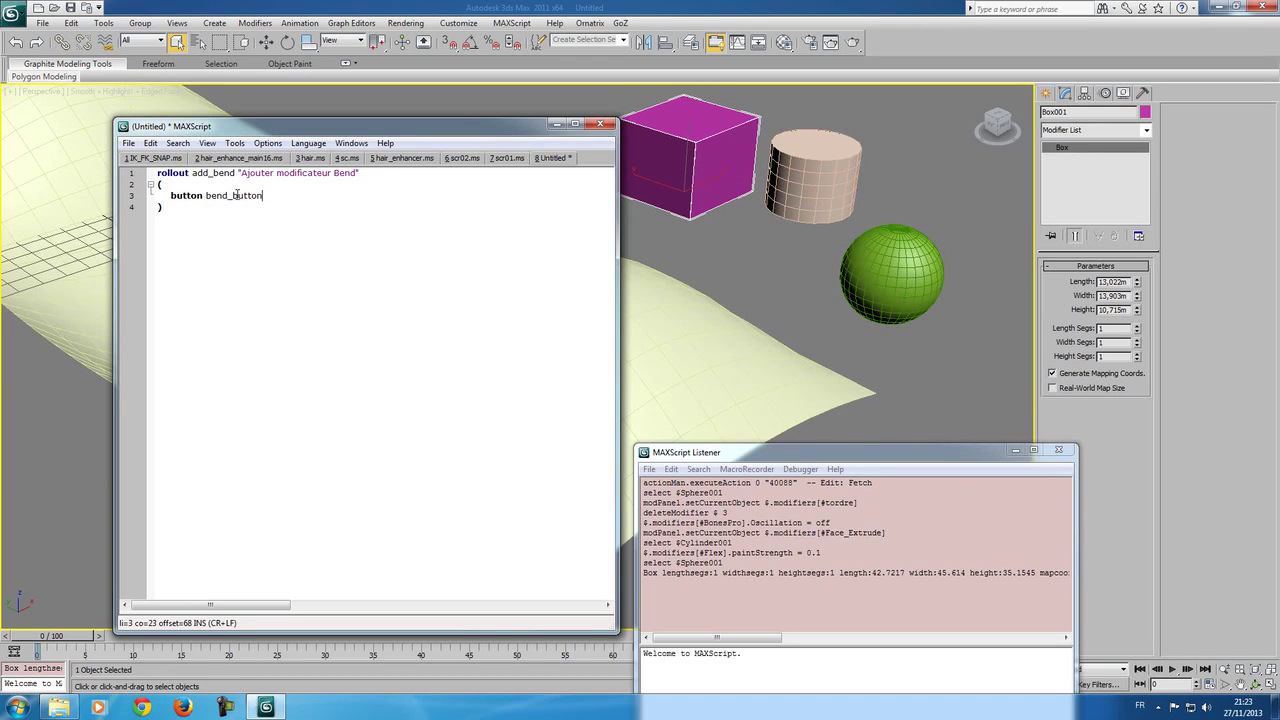
type(" \"")
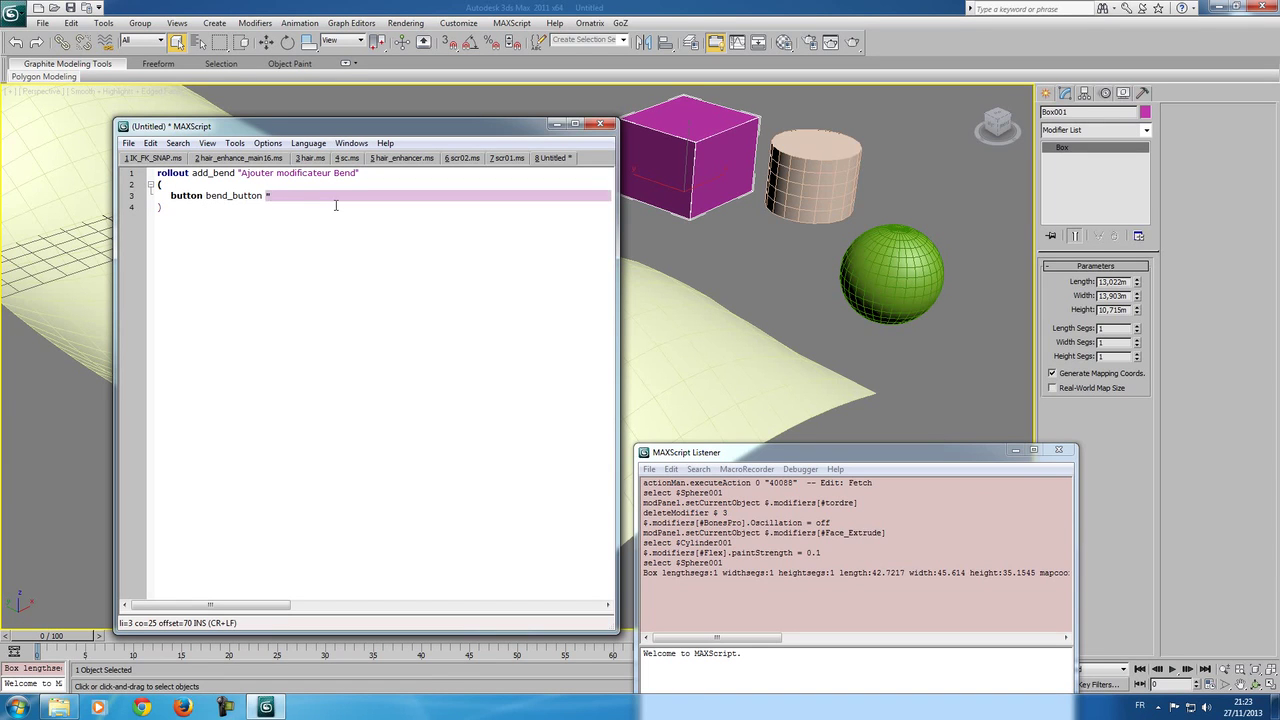
type("Ajouter ")
type("Bend\"")
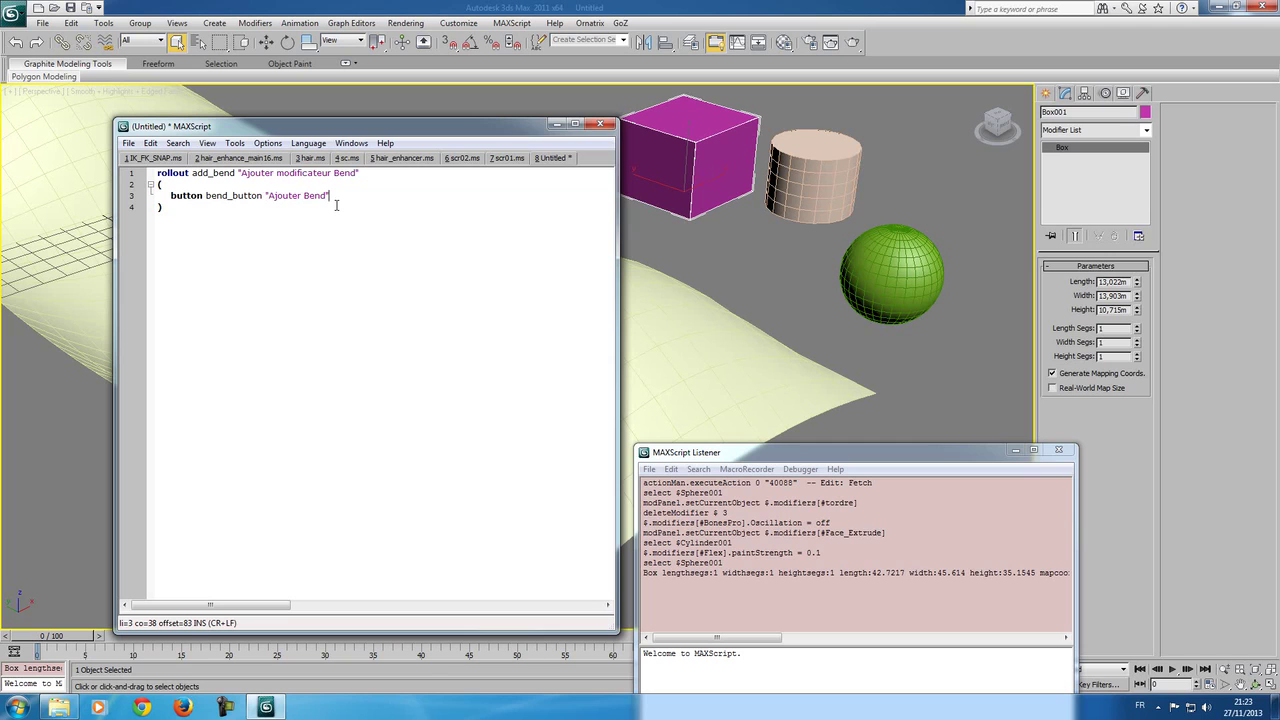
Step: Start a second rollout, modif_bend "Modifier le bend", with its body brackets
left_click(336, 205)
key("Return")
type("rollout")
type(" modif_bend")
type("Modifie")
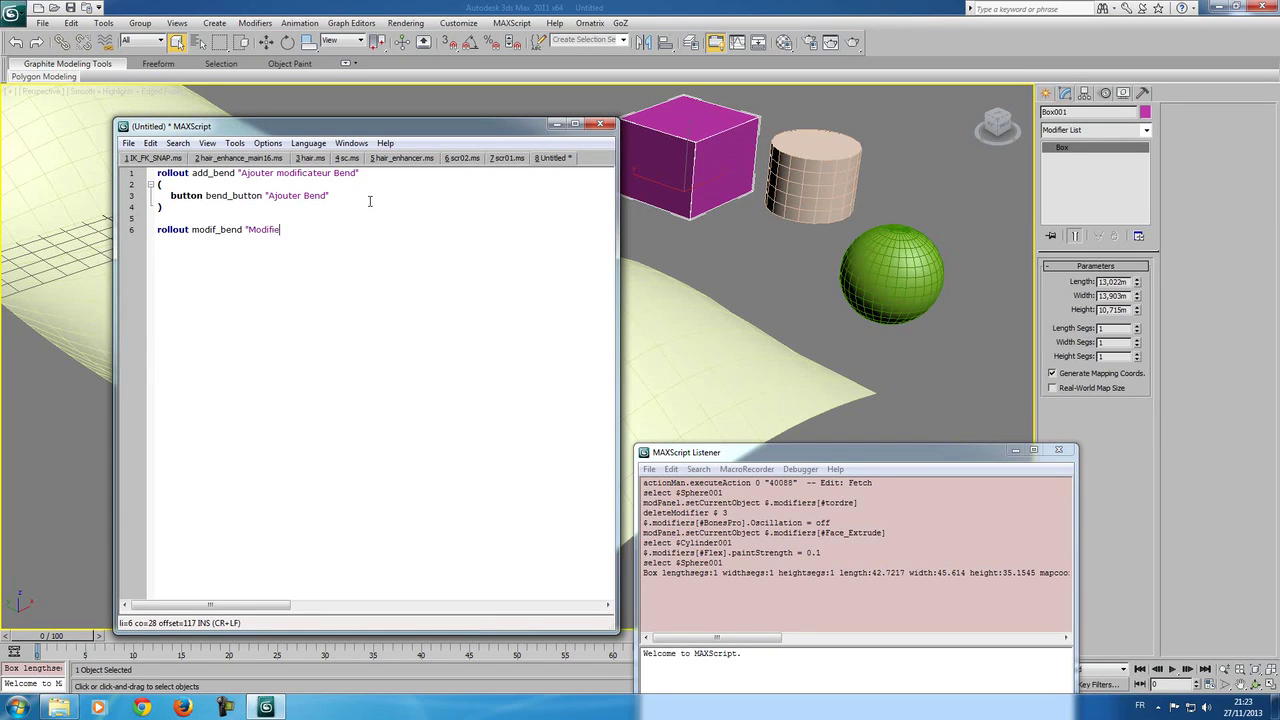
type("r le bend\"")
key("Return")
key("Tab")
type("(")
key("Return")
key("Return")
key("Return")
key("Return")
type(")")
Step: Inside it, begin the line Slider bend_angle "Bend Angle" range
key("Up")
key("Up")
type("Slider")
type("be")
key("BackSpace")
key("BackSpace")
type("bend_angle")
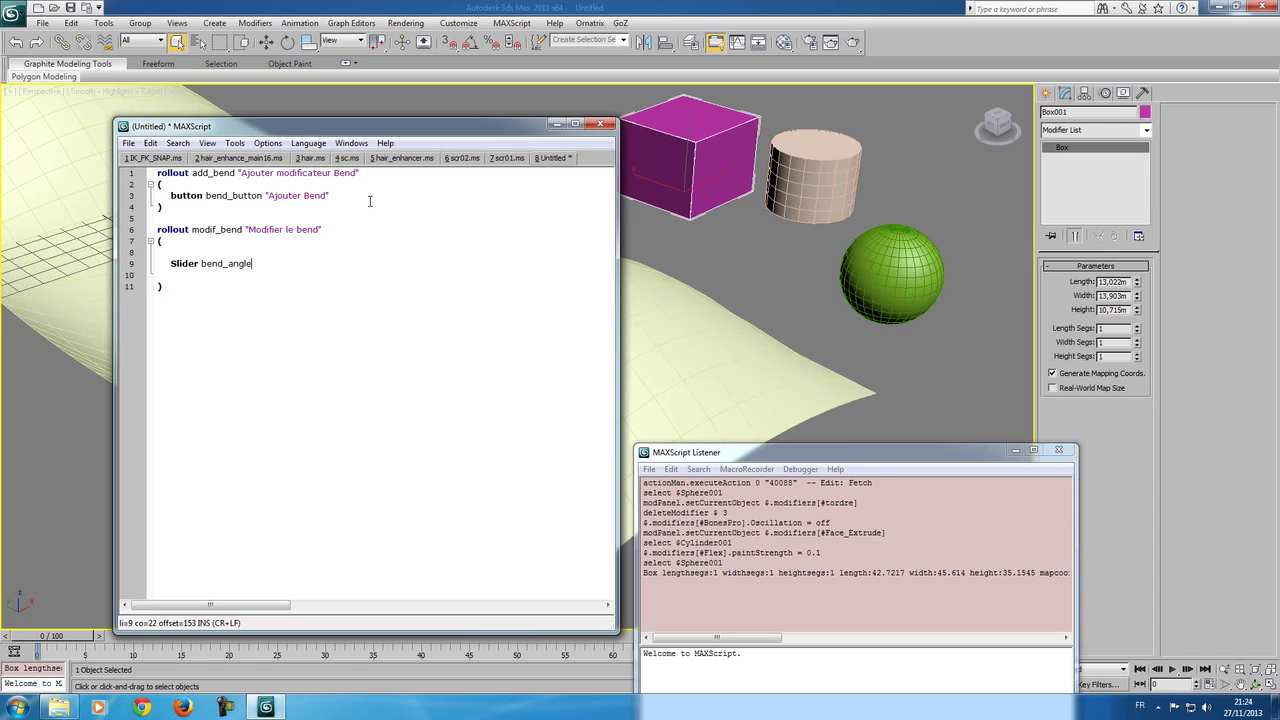
type(" \"")
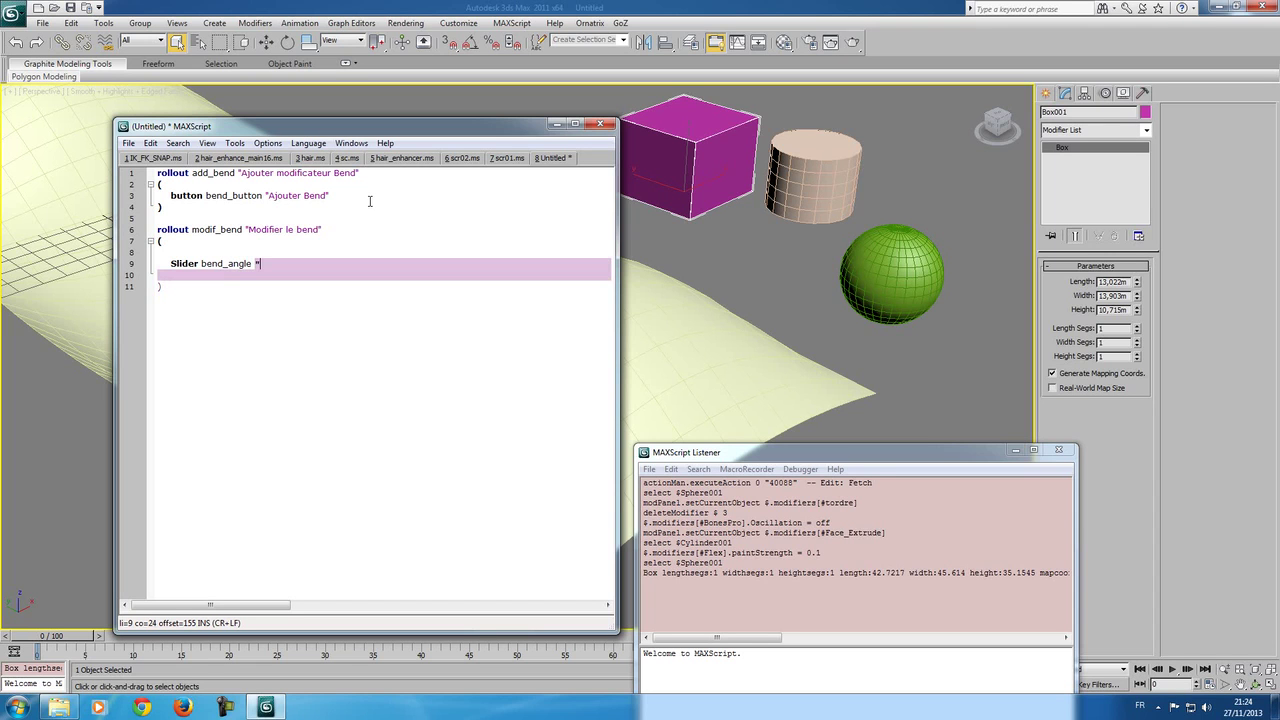
type("Bend Angle\"")
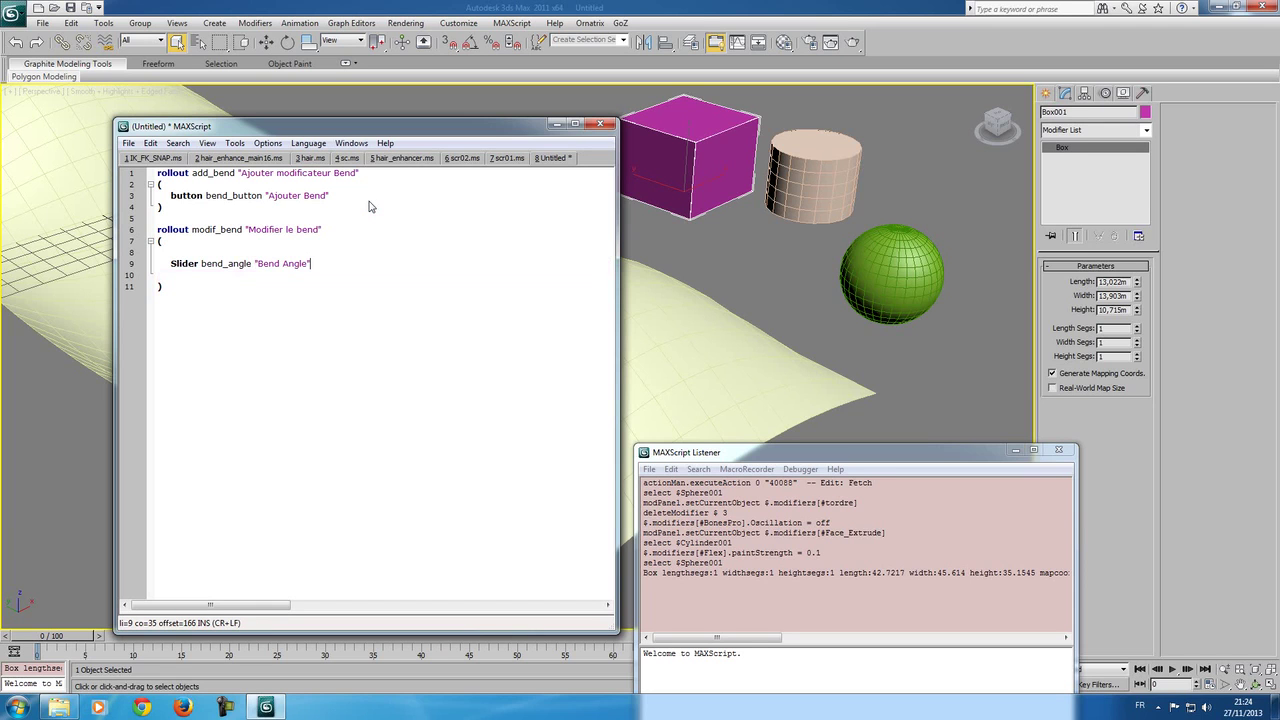
type(" range")
key("BackSpace")
Step: Finish the slider with range:[-100,100,0] type:#float and start a spinner line below it
type(":[")
type("-")
type("100,1")
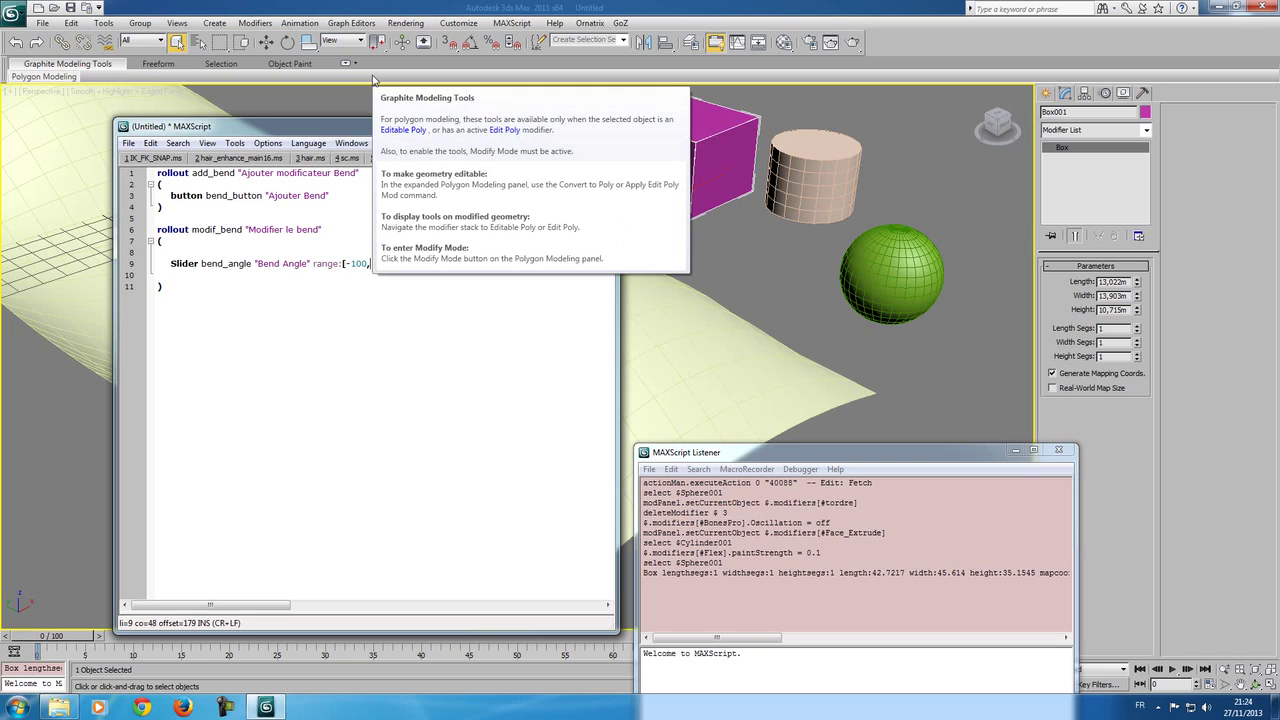
type("00,0")
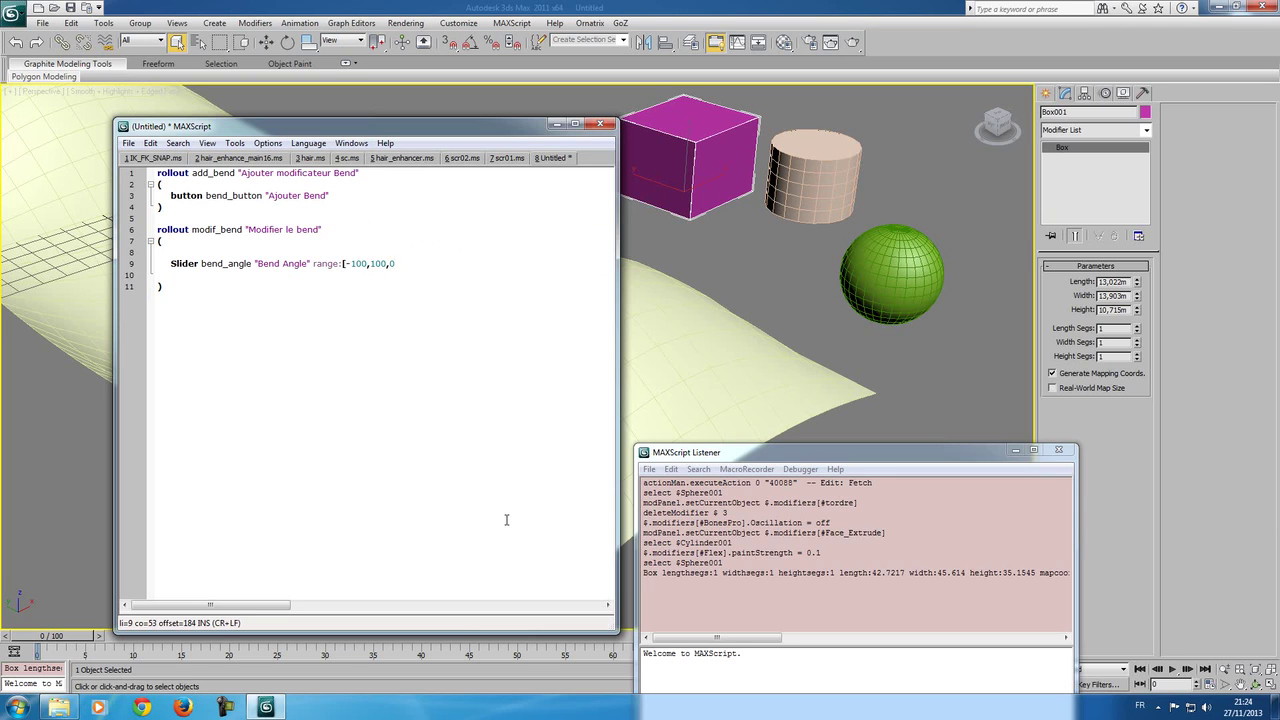
type("]")
type("ype")
type(":")
type("#float")
type(" integer")
key("BackSpace")
key("BackSpace")
key("BackSpace")
key("BackSpace")
key("BackSpace")
key("BackSpace")
key("BackSpace")
key("BackSpace")
key("Return")
type("spinner")
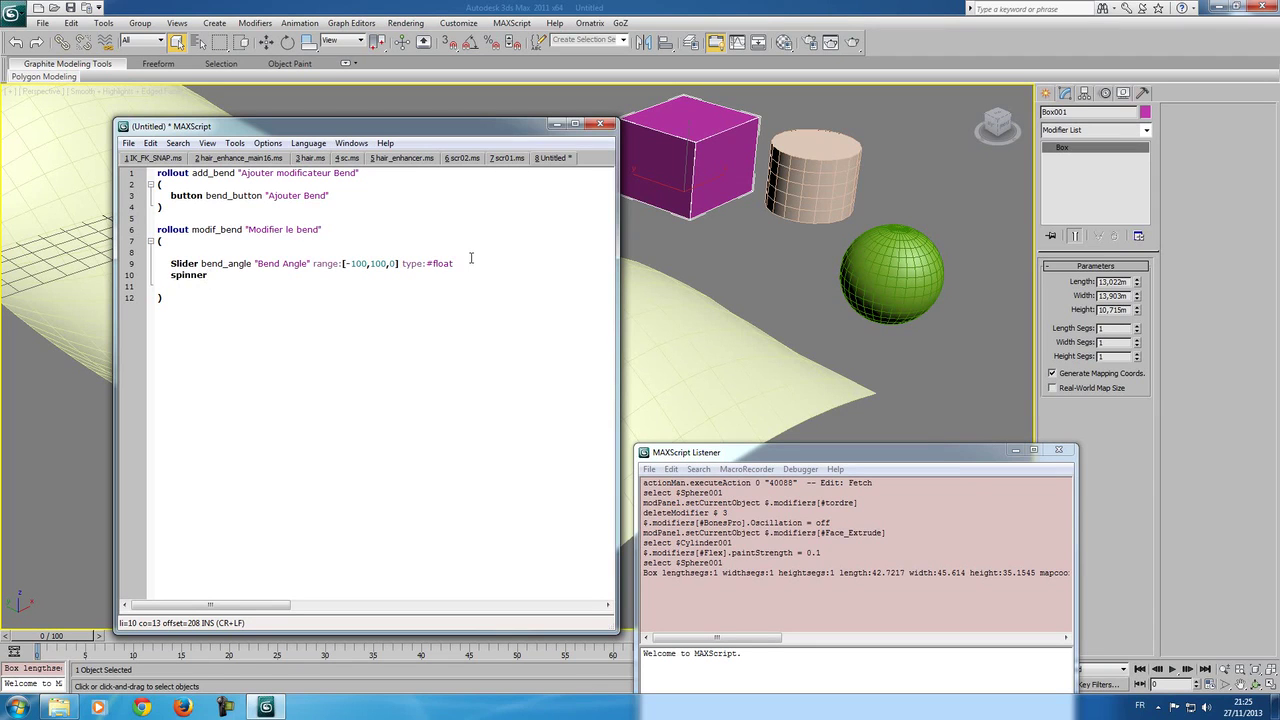
Step: Add a Bend modifier to the green sphere from the Modifier List
left_click(868, 249)
left_click(1118, 136)
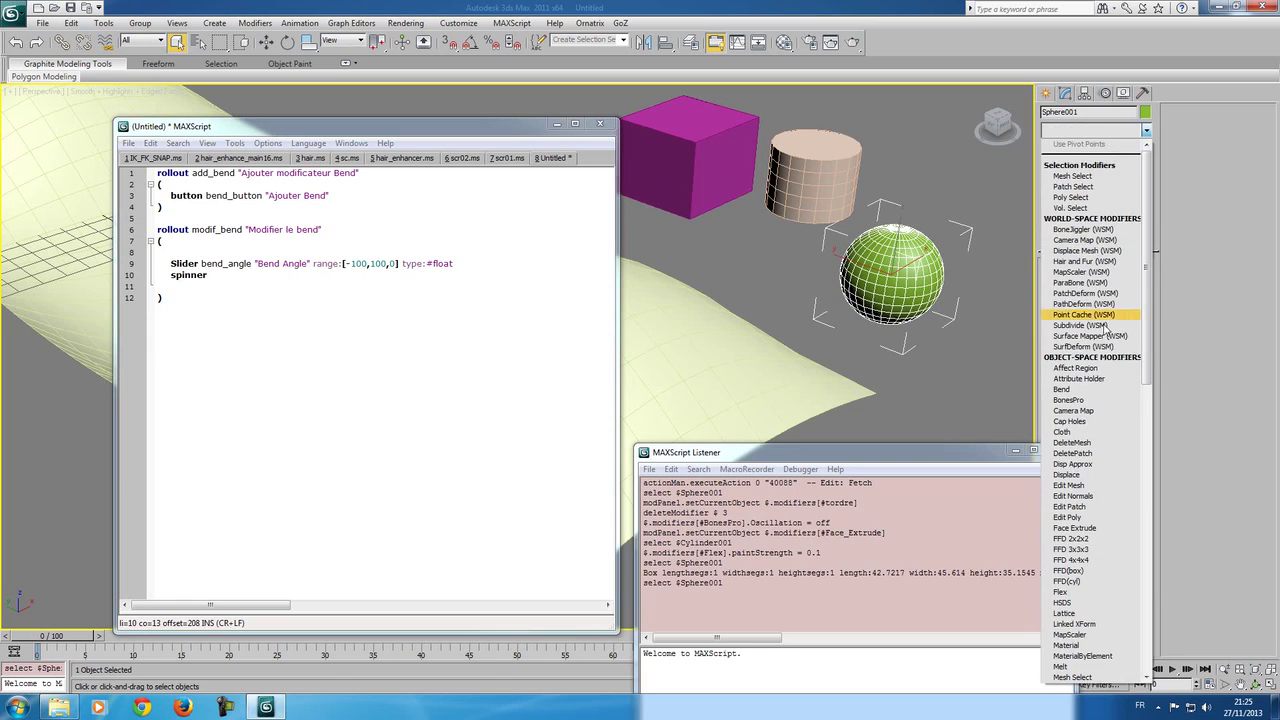
left_click(1094, 396)
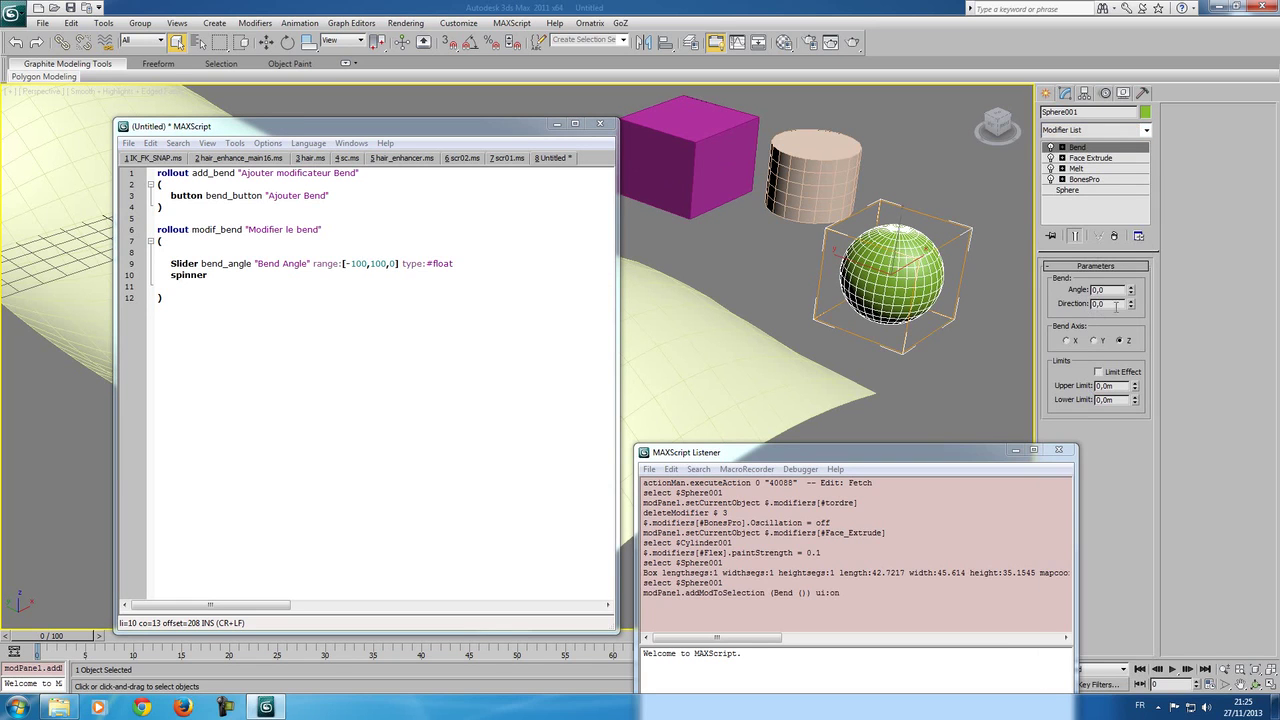
Step: Define spinner bend_direction "Direction du bend" with range:[-100,100,0] type:#float
type("bend_direction")
key("Left")
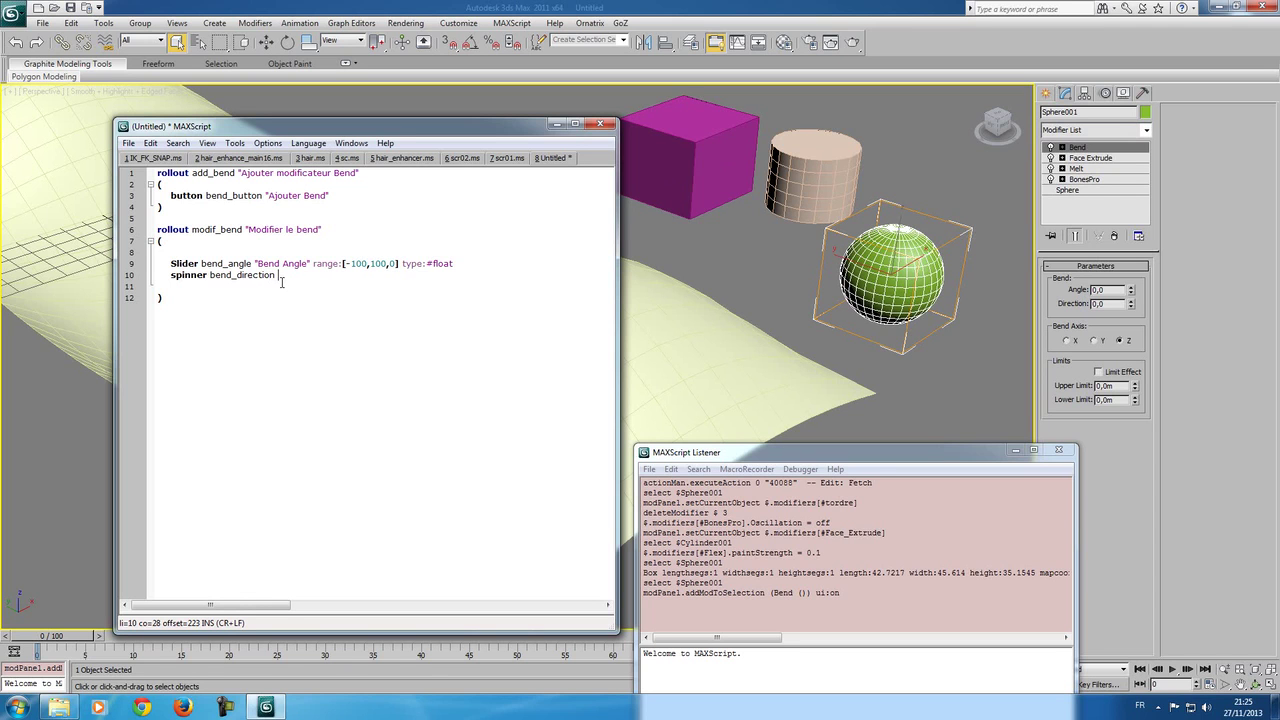
type("#")
type("Direction du bend")
type("\" r")
type("ange")
type(":")
type("[")
type("-100")
type(",100")
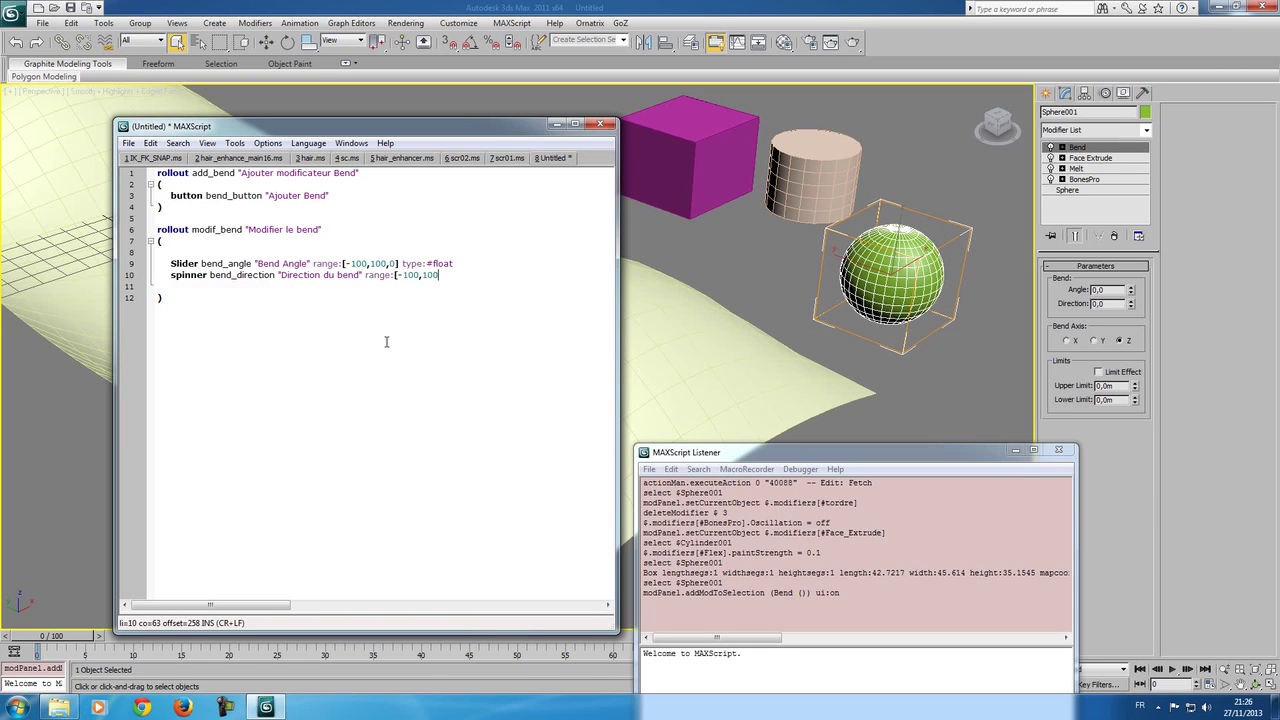
type(",0")
type("]")
type(" type")
type(":")
type("#float")
Step: Insert button limit_effect "Limit effect" on a new line above the Bend Angle slider
key("Return")
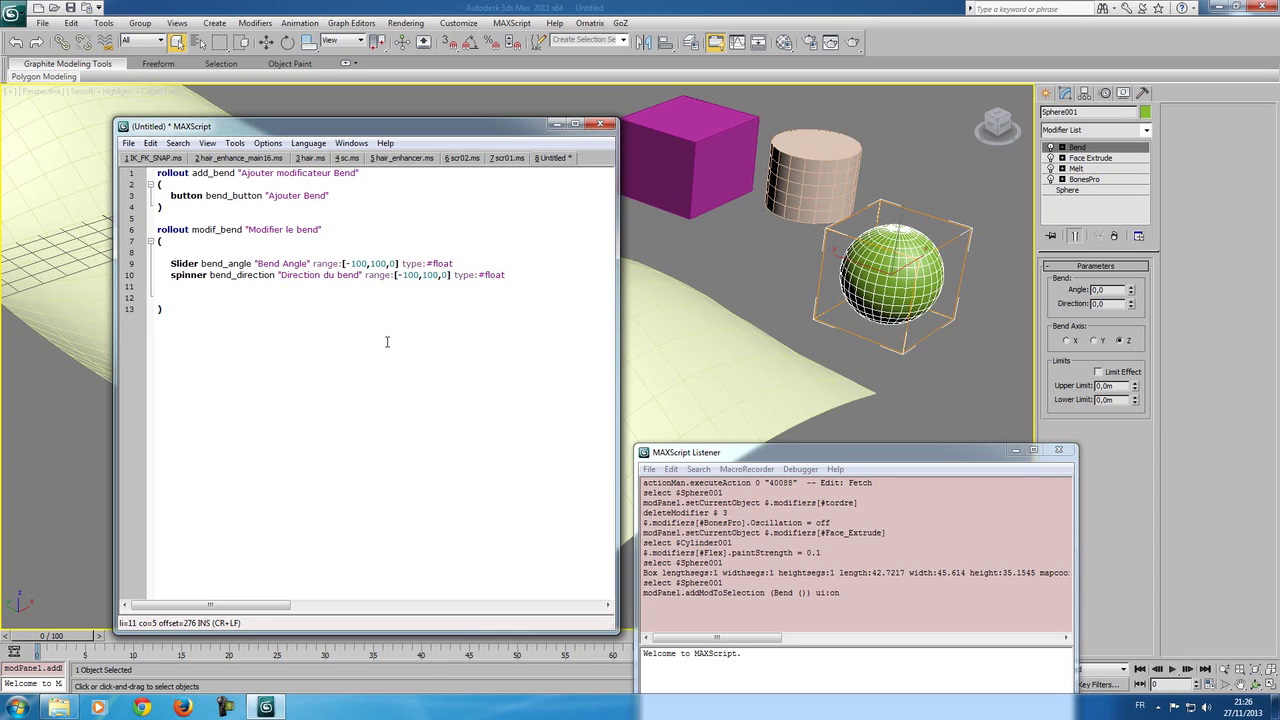
key("Delete")
key("Up")
key("Up")
key("Return")
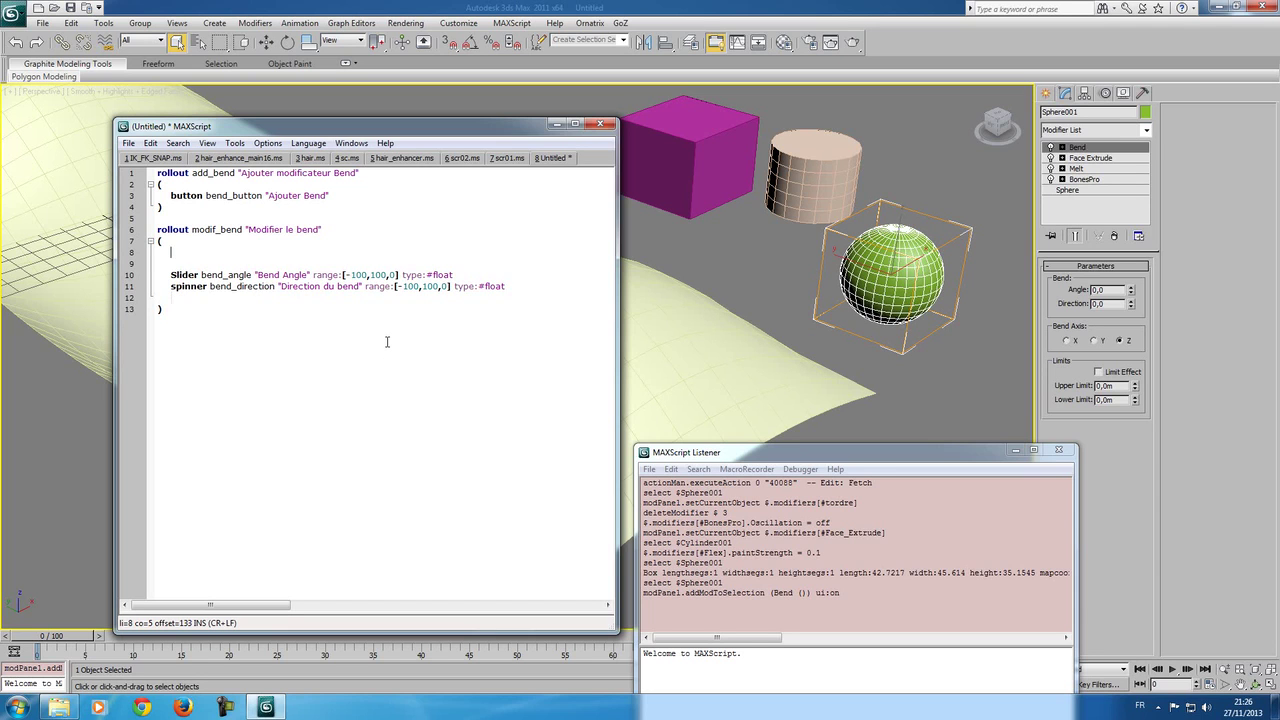
type("button")
key("Delete")
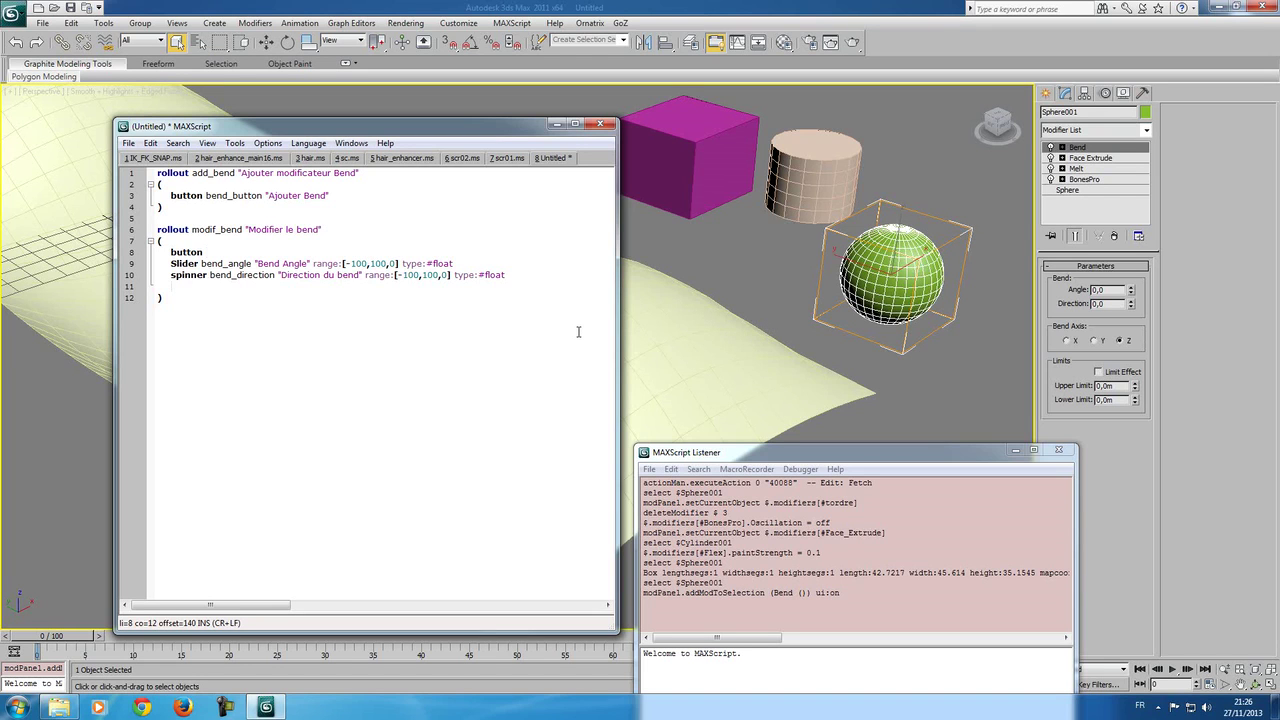
type("limit")
type("_effect")
type(" \"")
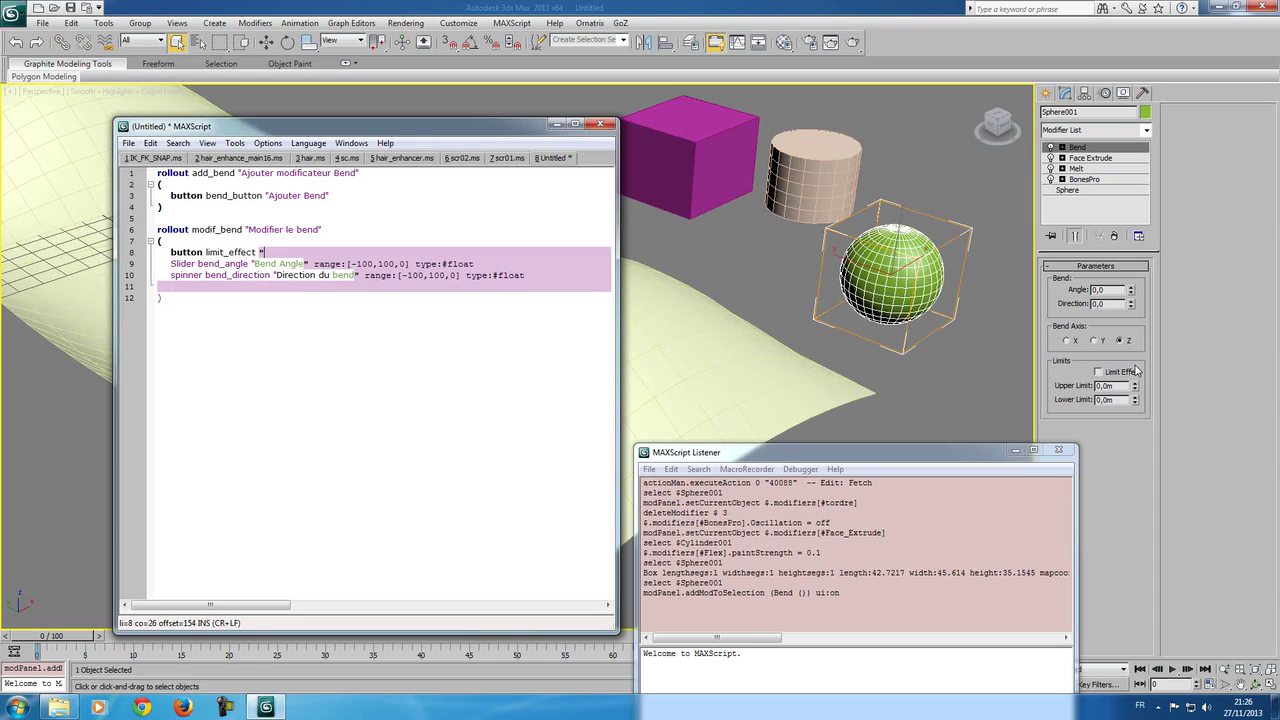
type("Liem")
key("BackSpace")
key("BackSpace")
type("mit ")
type("effect")
type("\"")
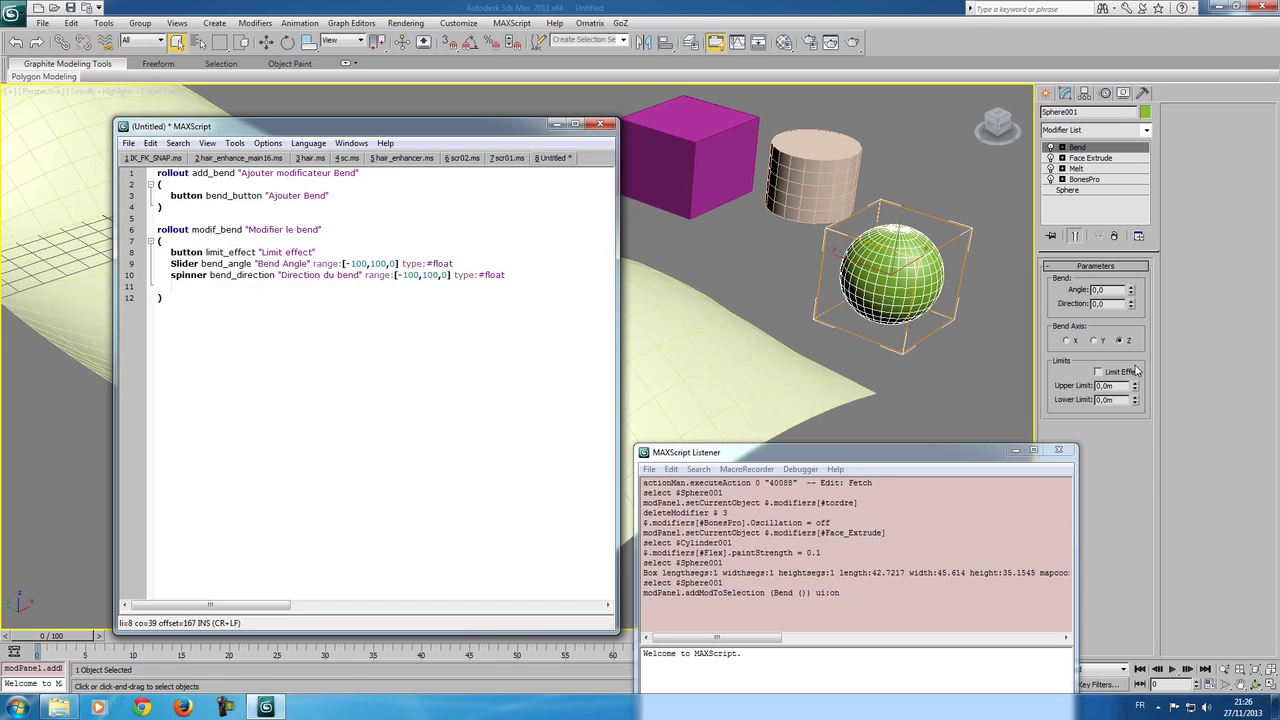
Step: Fix the second rollout's closing parenthesis and add blank lines after it
key("Down")
key("Down")
key("ctrl+z")
type(")")
key("Return")
key("Return")
Step: Define the floater fenetre=newrolloutfloater "Bend utility" 300 300
type("enetrer")
key("BackSpace")
type("=newrolloutfloater")
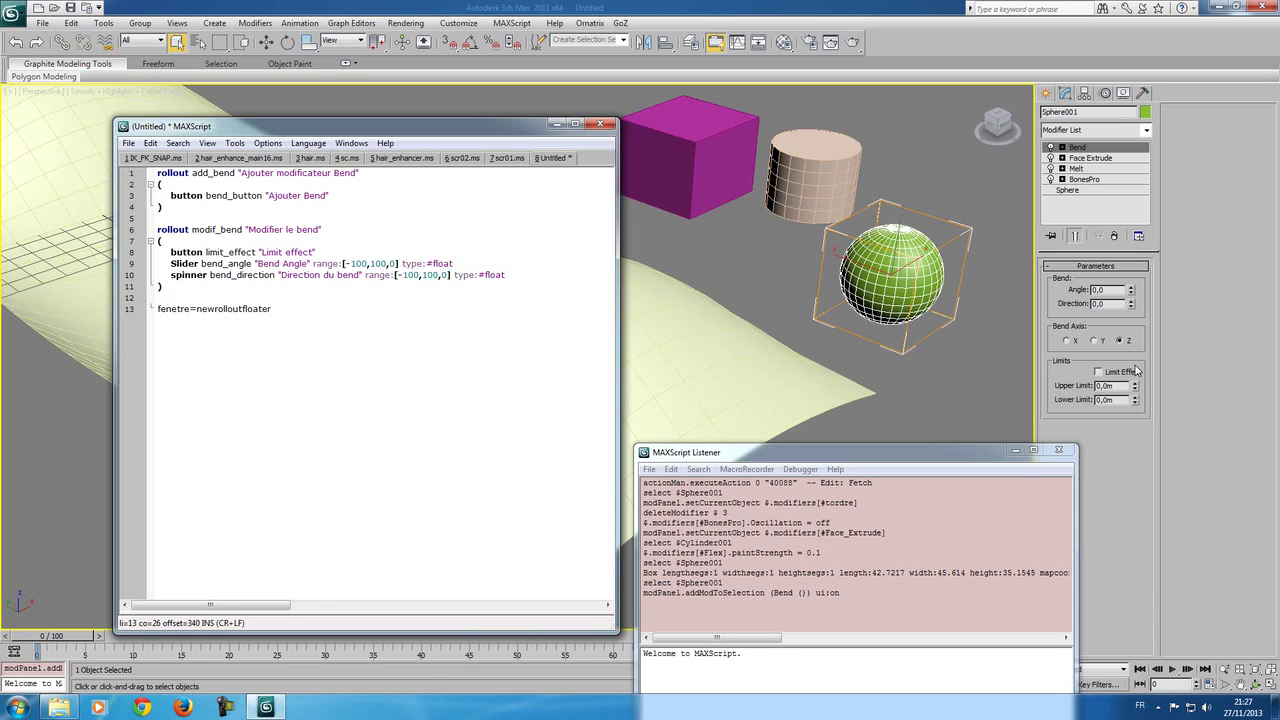
type(" \"Bend utility")
type("\" 300")
type(" 300")
Step: Add the lines addrollout add_bend fenetre and addrollout modif_bend fenetre
key("Return")
type("ddrollout")
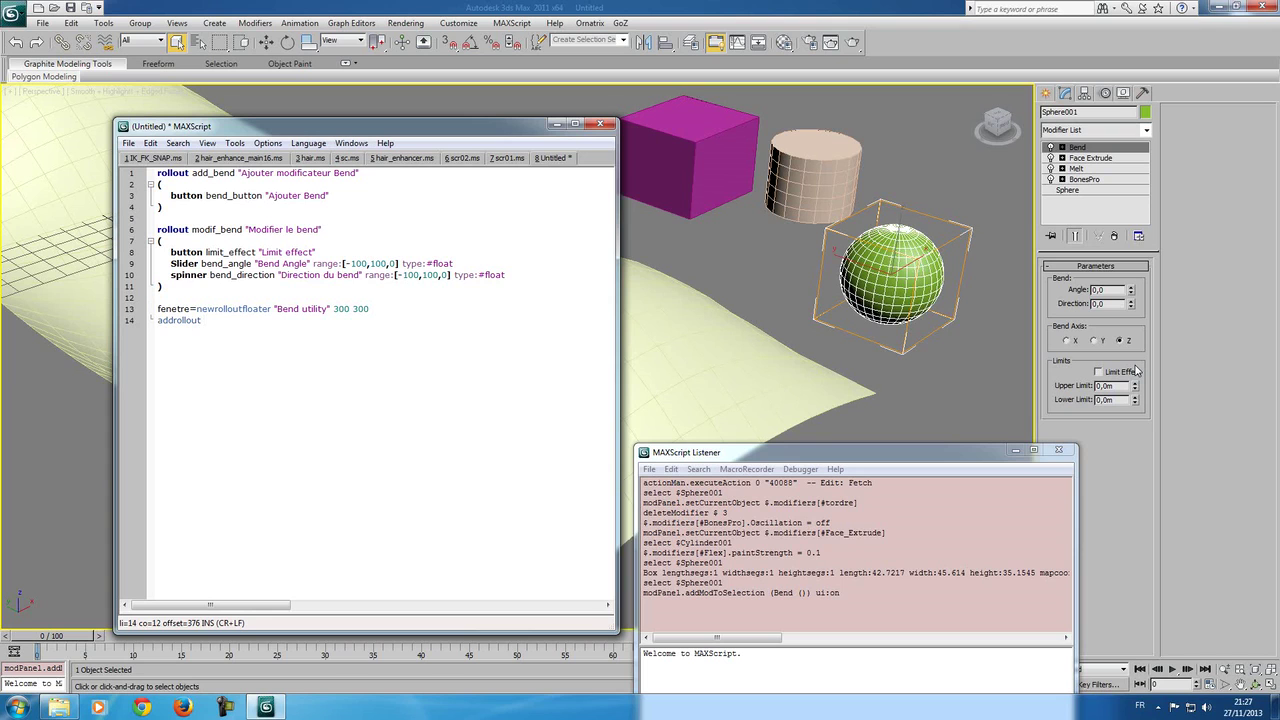
type(" add")
type("_bend")
type(" fenetre")
key("BackSpace")
type("re")
key("Return")
type("addrollout ")
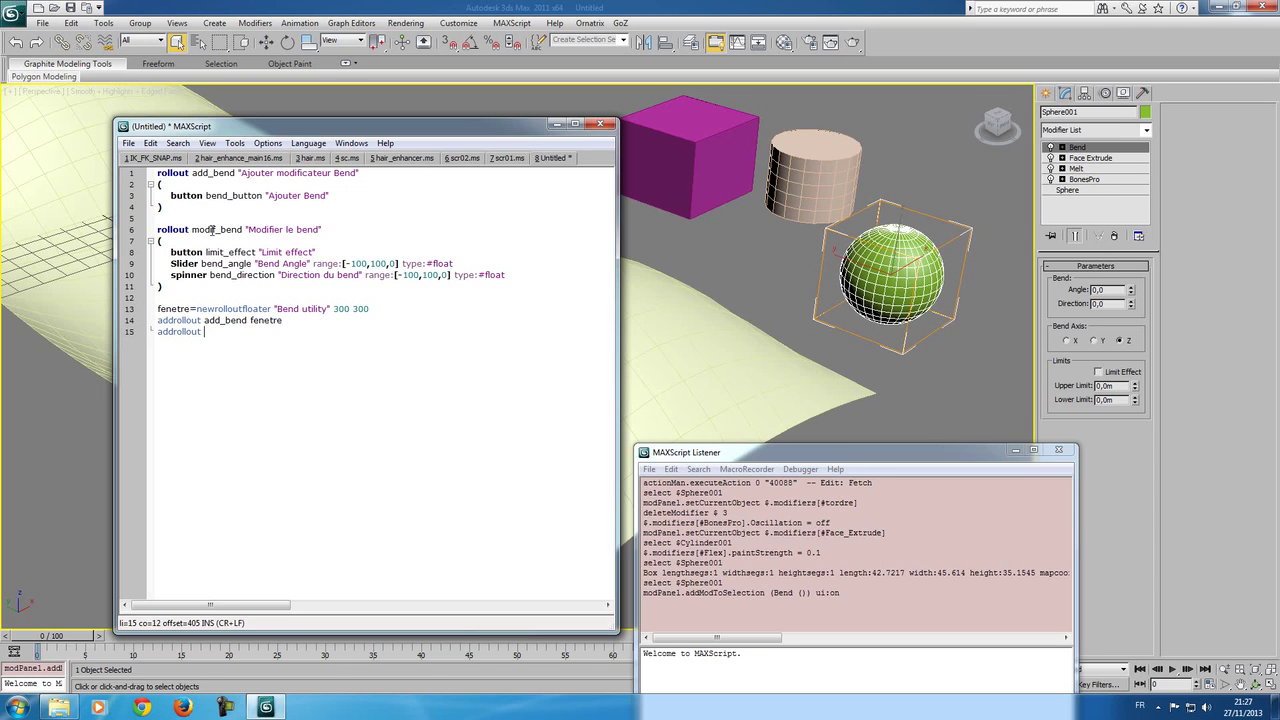
type("modif_bend")
type(" fenetre")
Step: Run the script to preview the Bend utility floater, then close it
key("ctrl+e")
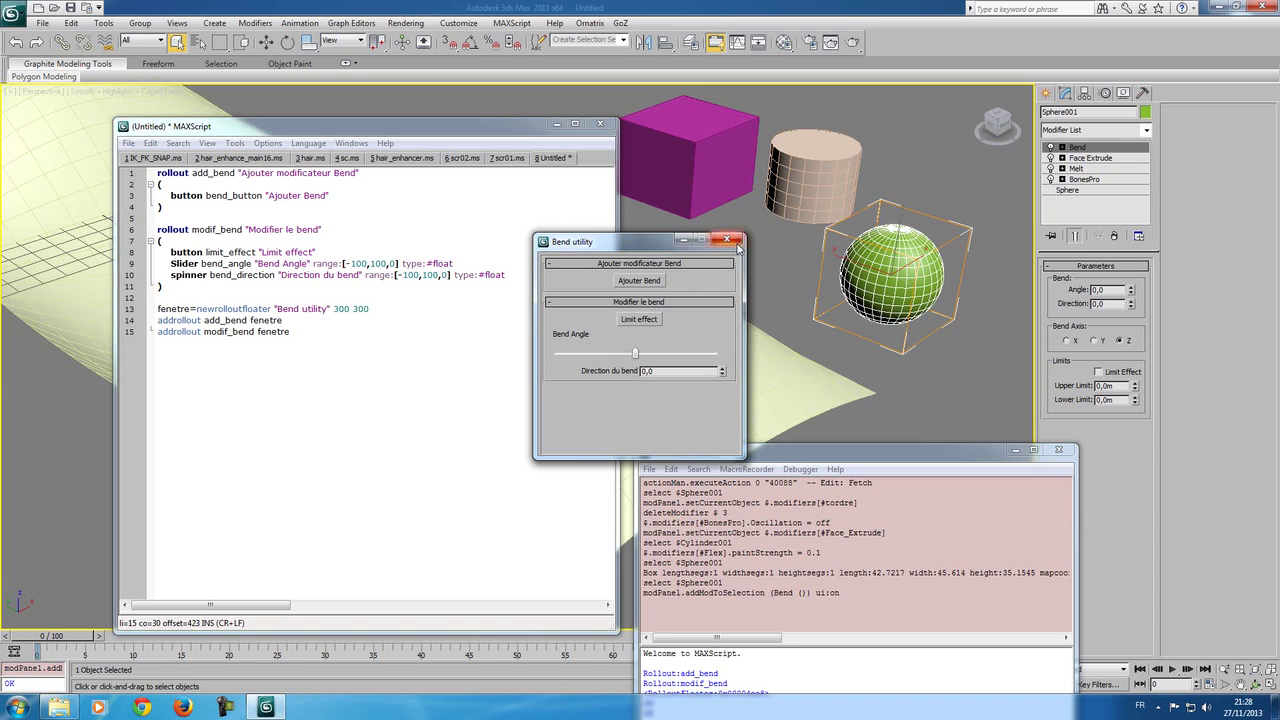
left_click(738, 249)
left_click(357, 309)
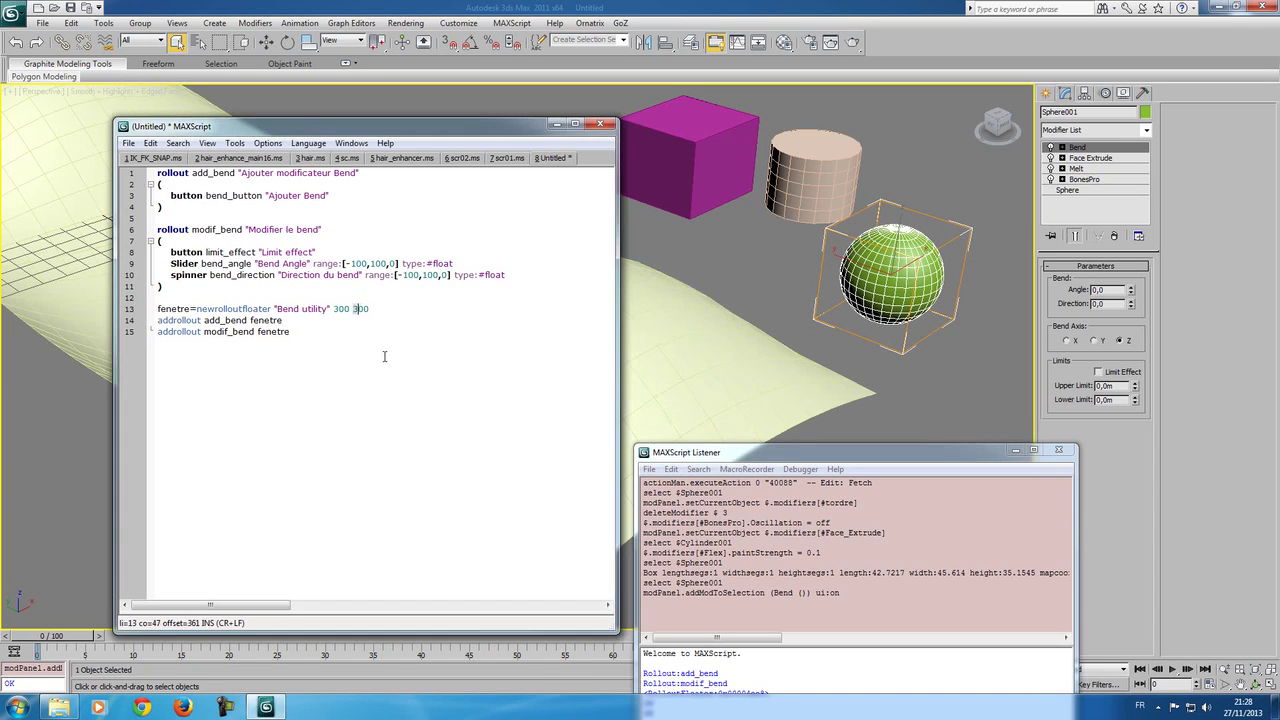
Step: Change the floater size to 300 200, rerun the script, reposition the floater, and close it
key("BackSpace")
type("2")
key("ctrl+e")
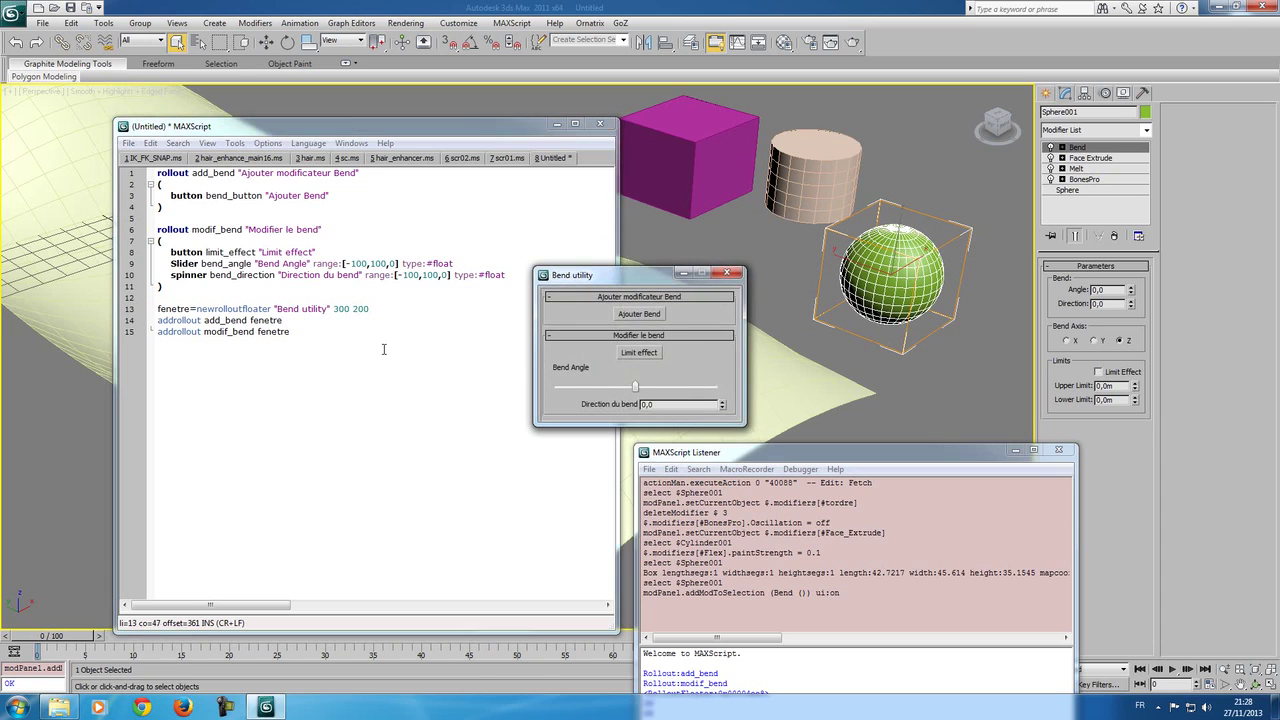
left_click_drag(639, 280, 726, 133)
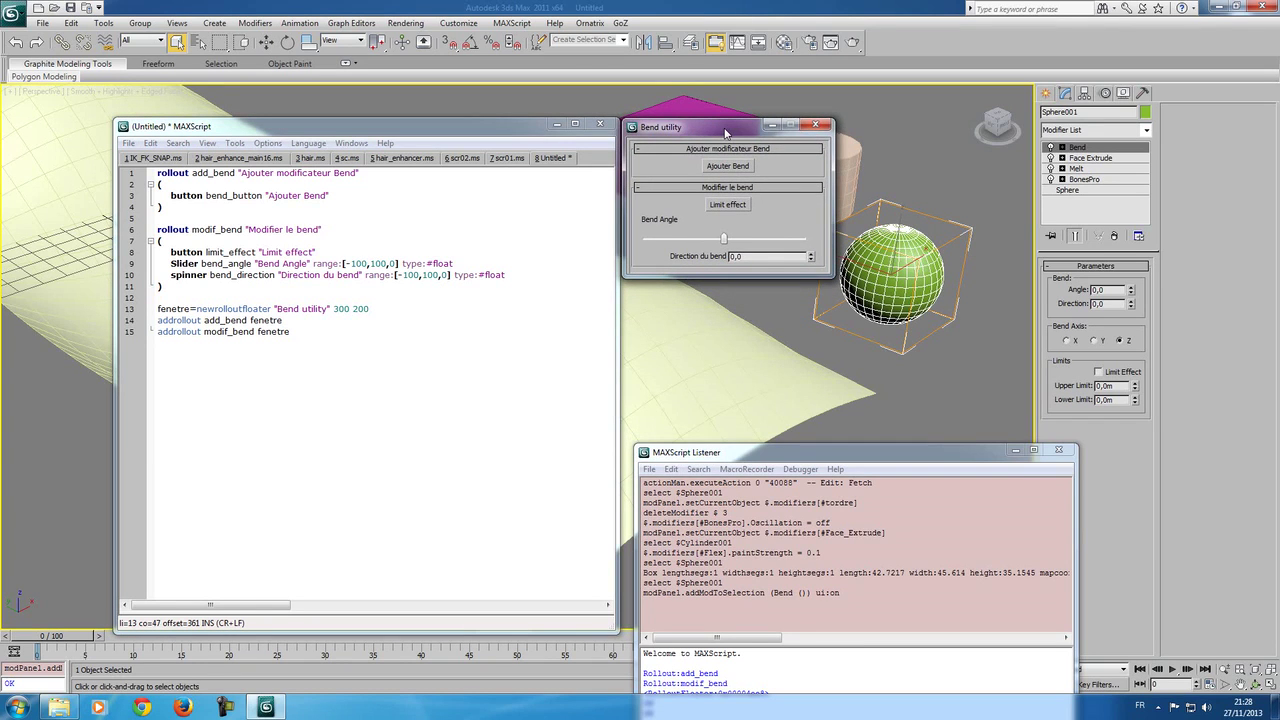
left_click(812, 133)
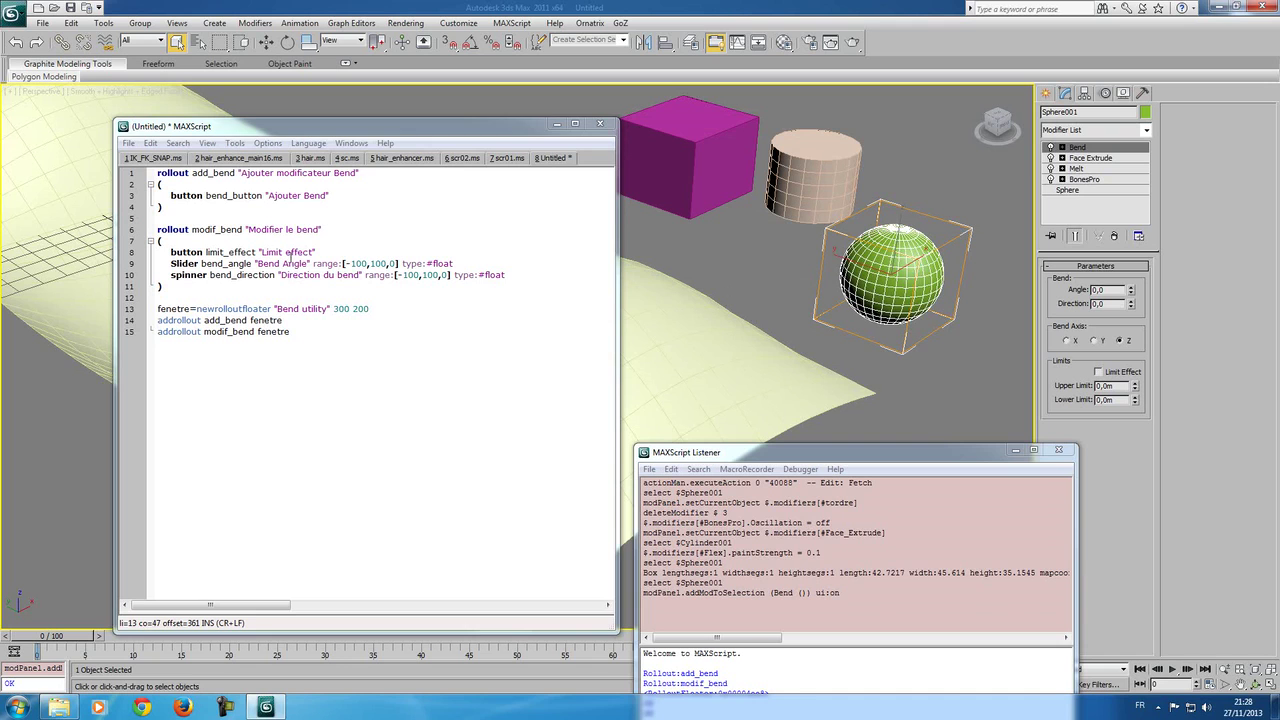
Step: Inspect the range keyword on the Bend Angle slider line and place the caret at its end
left_click(320, 263)
double_click(330, 263)
left_click(338, 265)
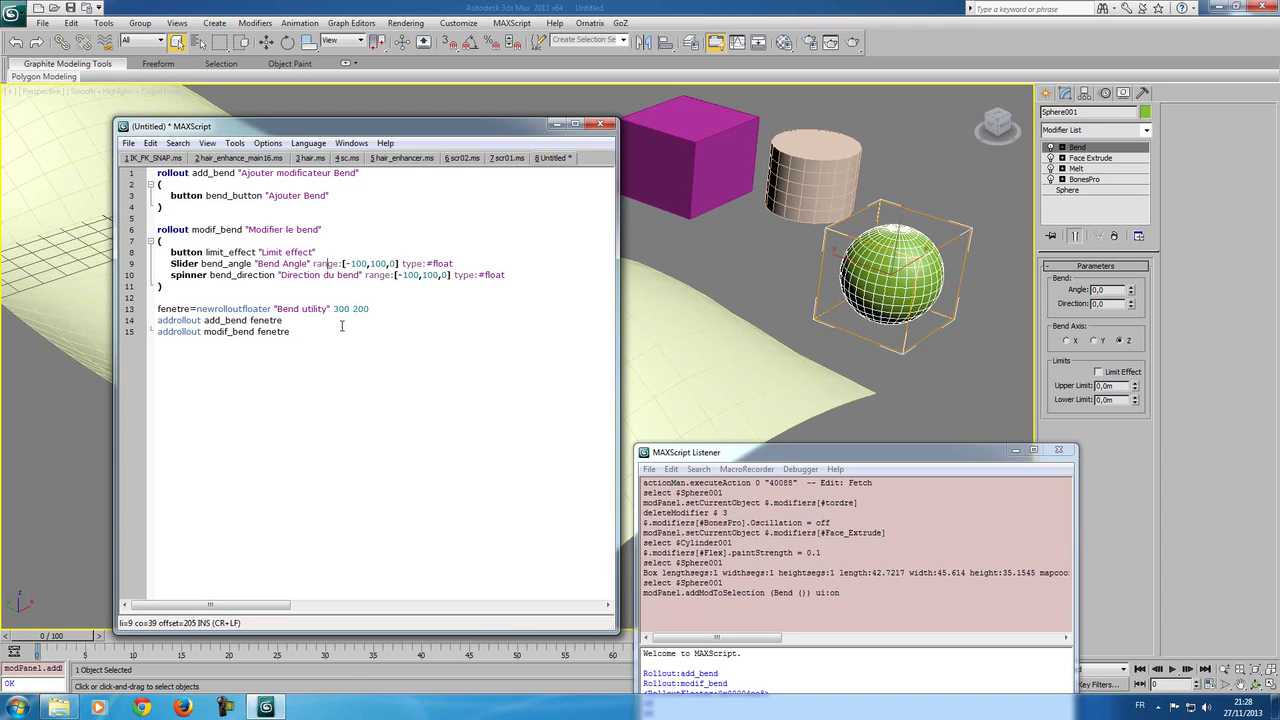
key("End")
key("Right")
left_click(451, 263)
Step: Remove test: from the slider line and add 'on bend_button pressed do' below the Ajouter Bend button
key("BackSpace")
key("Down")
key("Down")
key("Down")
key("Down")
left_click(337, 195)
key("Return")
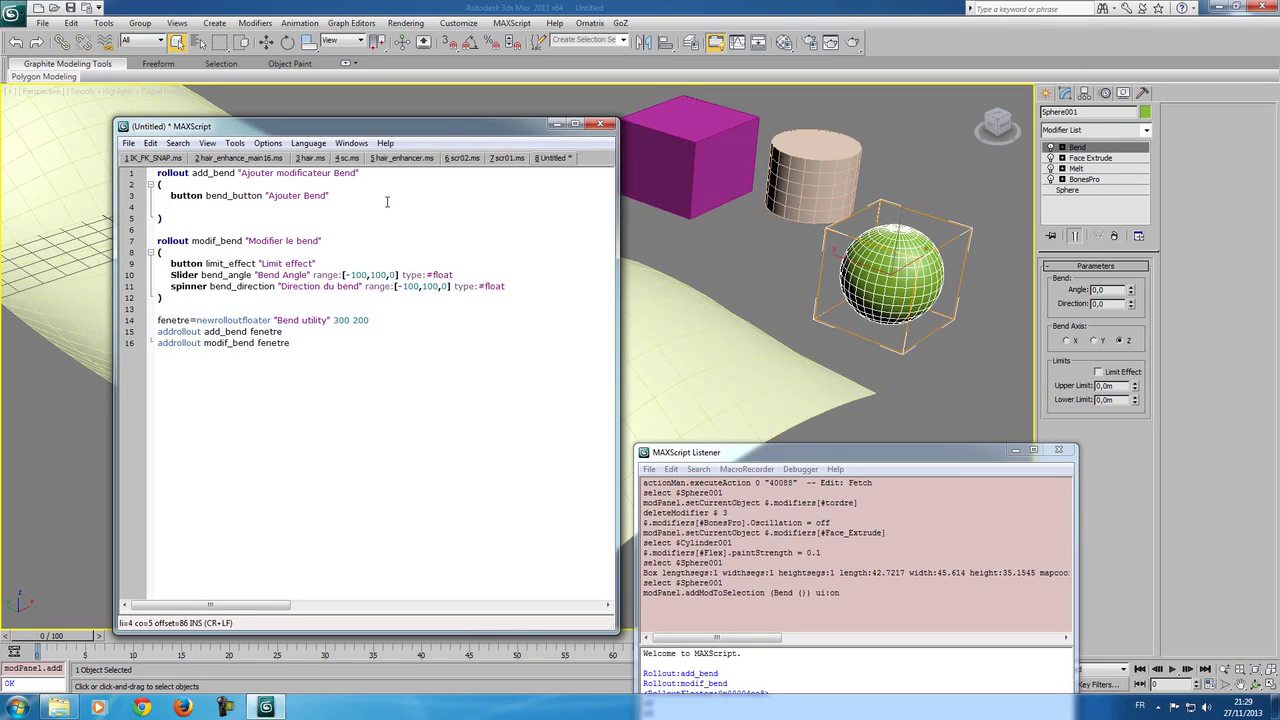
type("on ")
type("bend_button pressed")
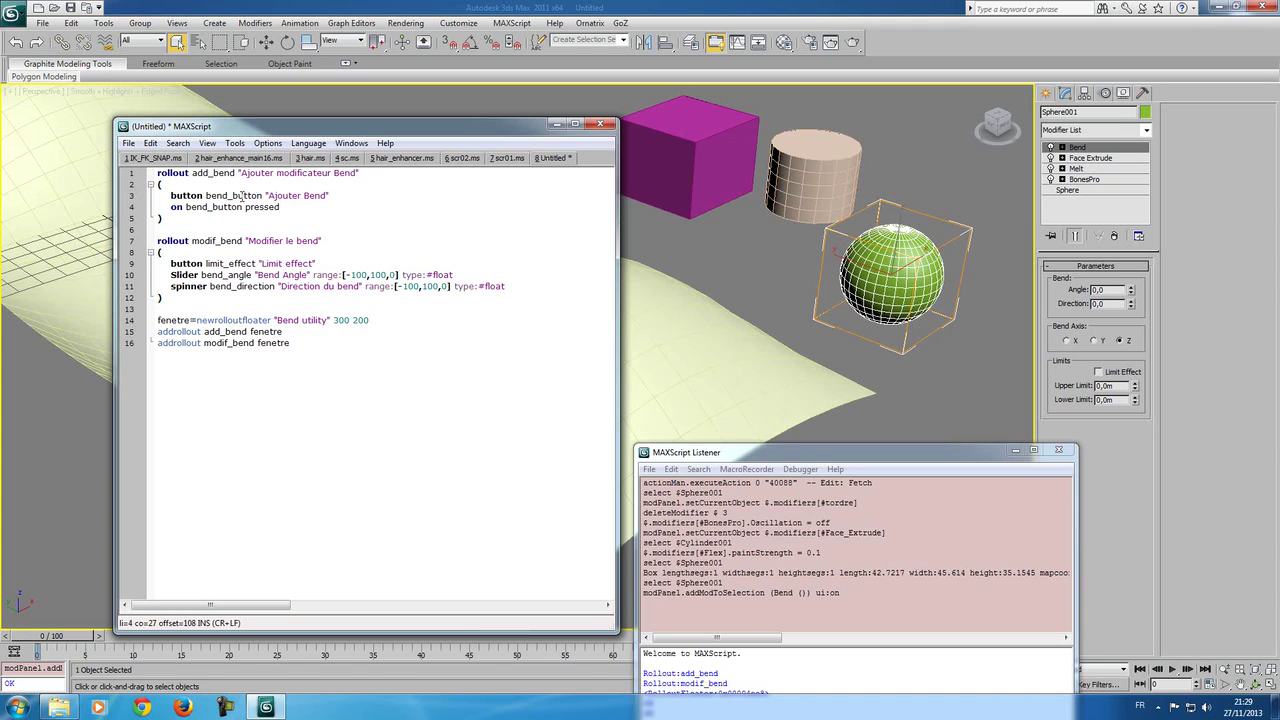
type(" do")
Step: Open an indented '(' … ')' code block under the Ajouter Bend handler line
key("Return")
type("(")
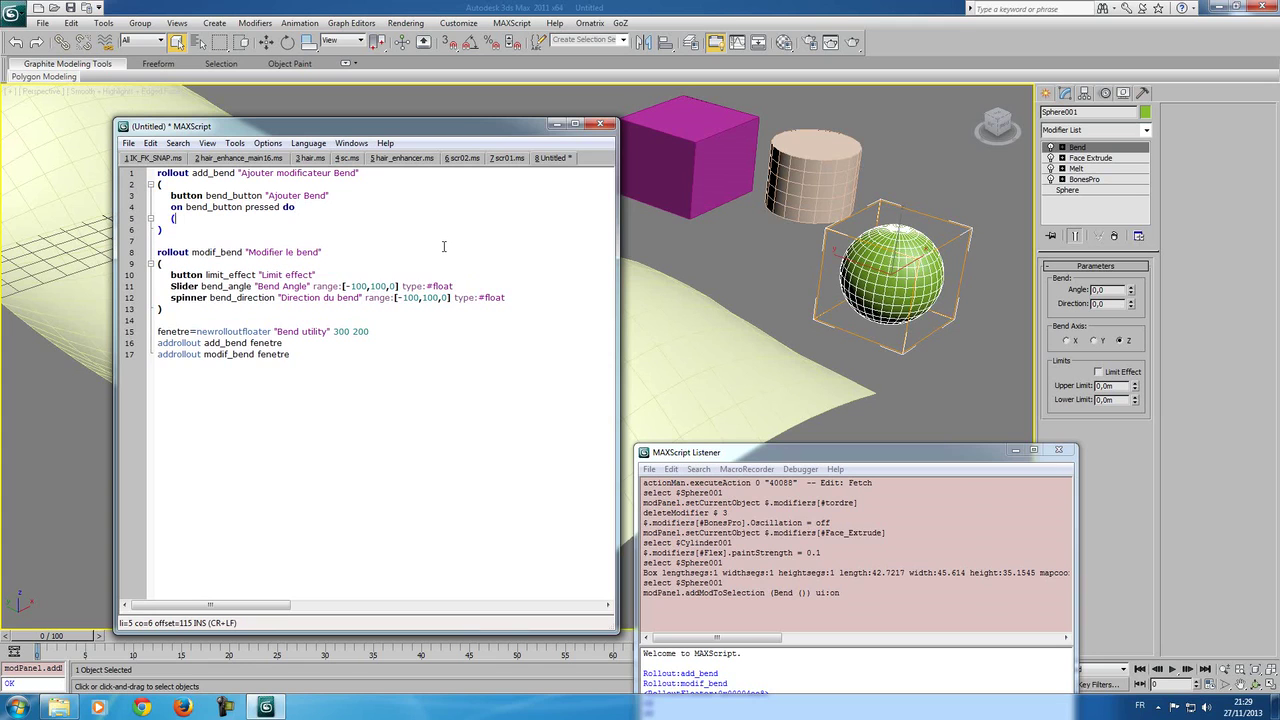
key("Return")
key("Return")
key("BackSpace")
type(")")
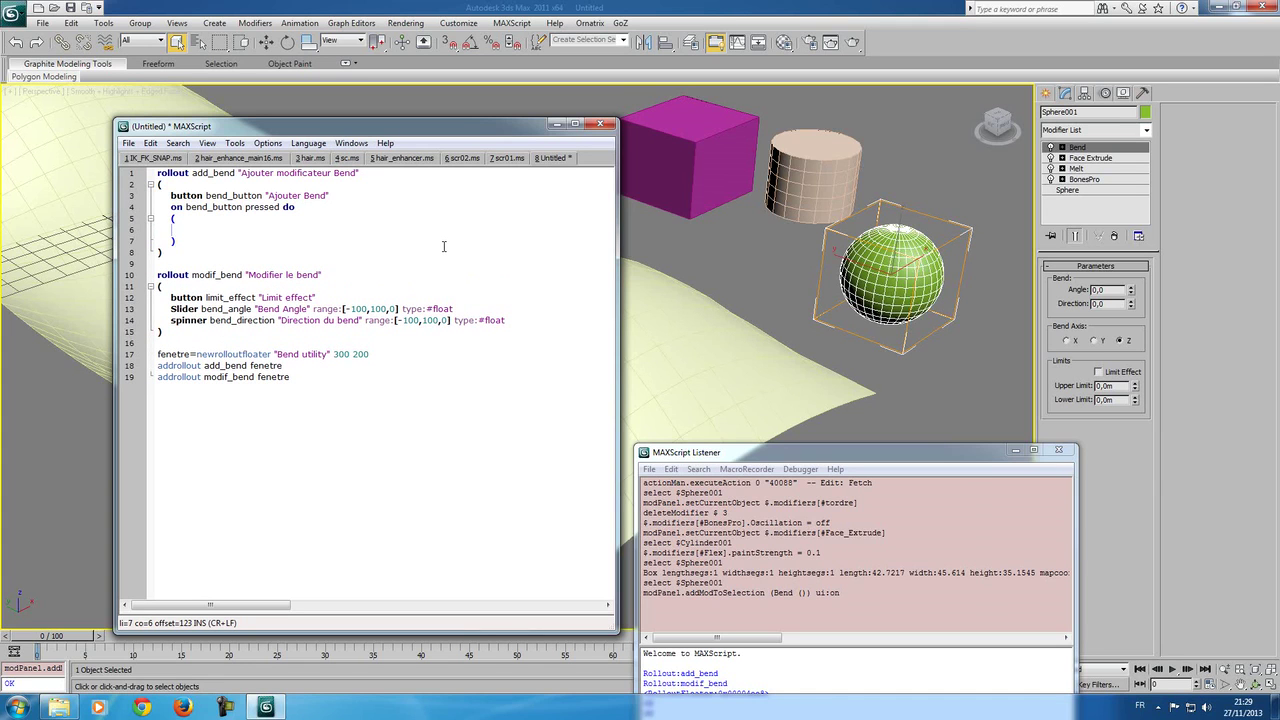
key("Up")
key("Tab")
key("Down")
key("Down")
key("Home")
key("Tab")
key("Tab")
Step: Write 'addmodifier $ (Bend())' inside the handler's block
type("addmodifier ")
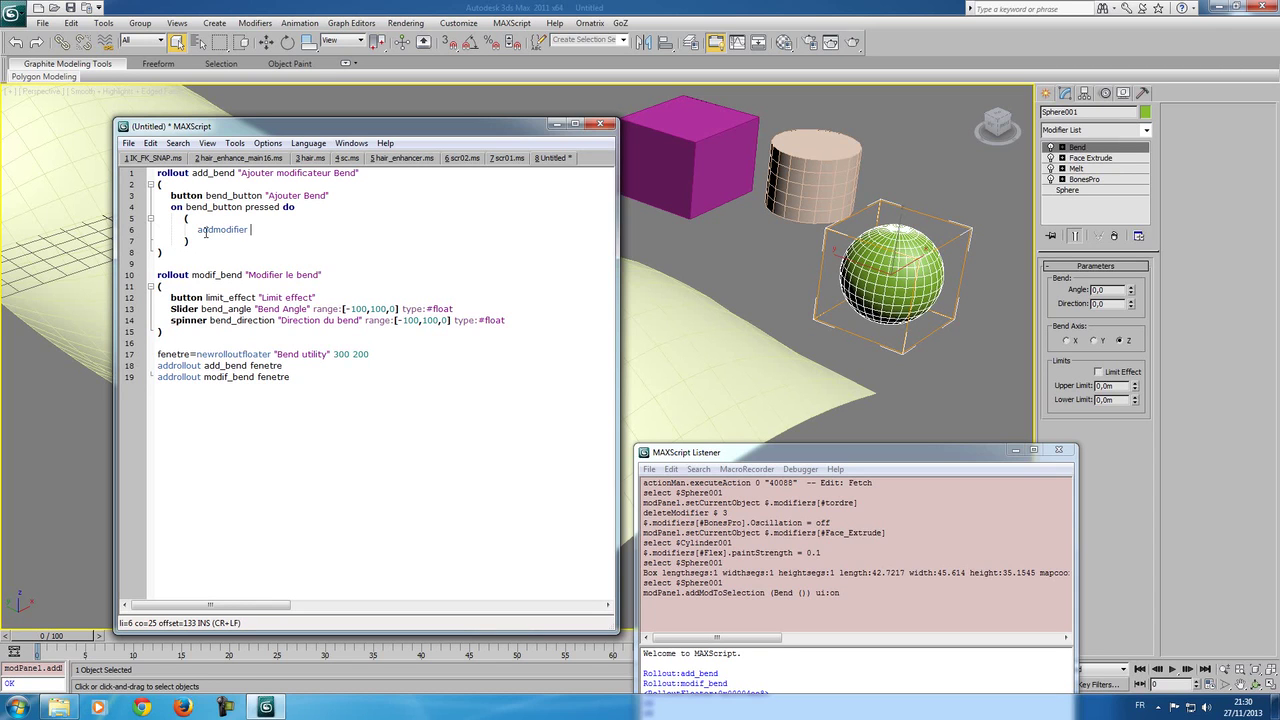
type("$")
type("(Bend")
type("())")
left_click(372, 172)
Step: Test the addmodifier line on Sphere001 twice, deleting each added Bend from its stack
left_click(327, 229)
key("shift+Return")
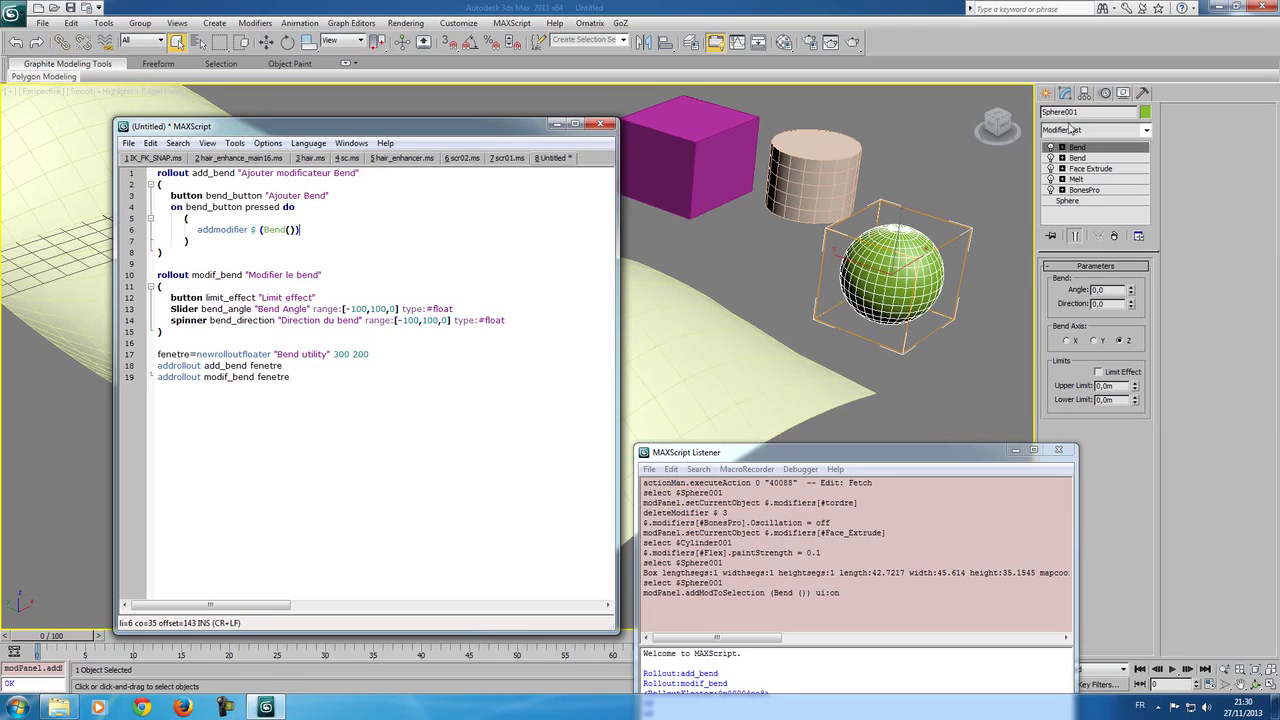
left_click(1112, 238)
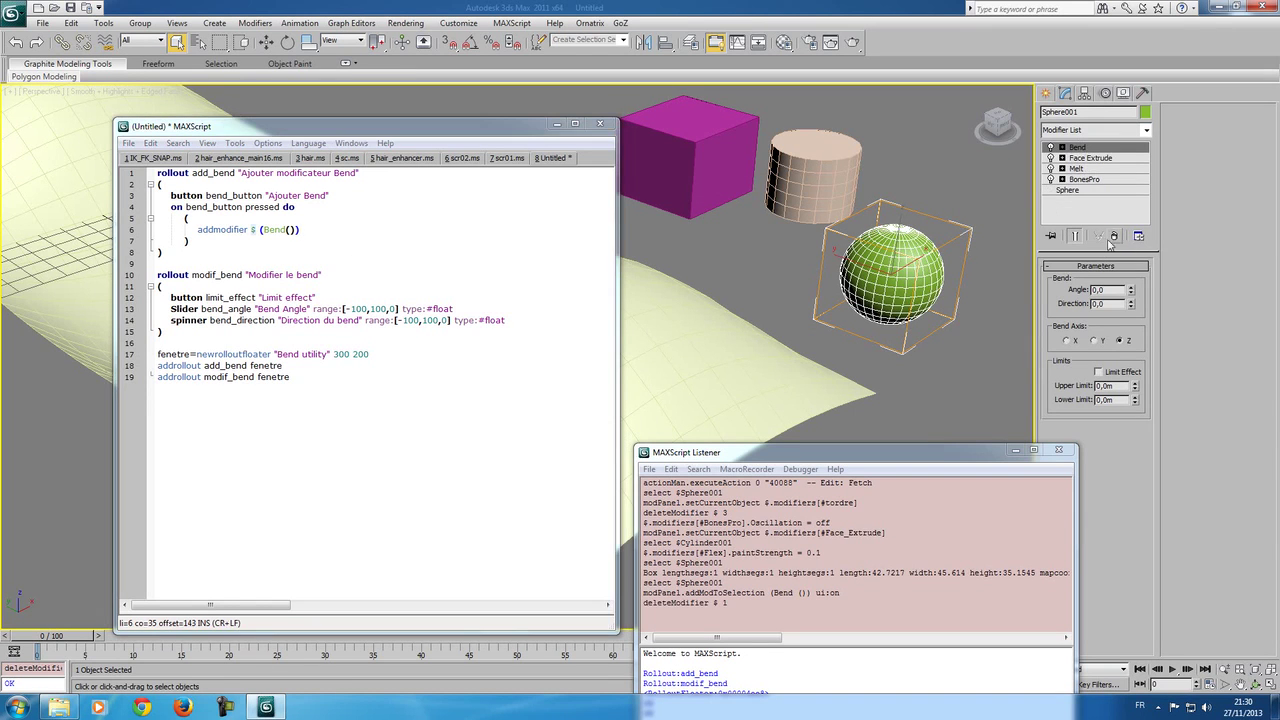
left_click(308, 230)
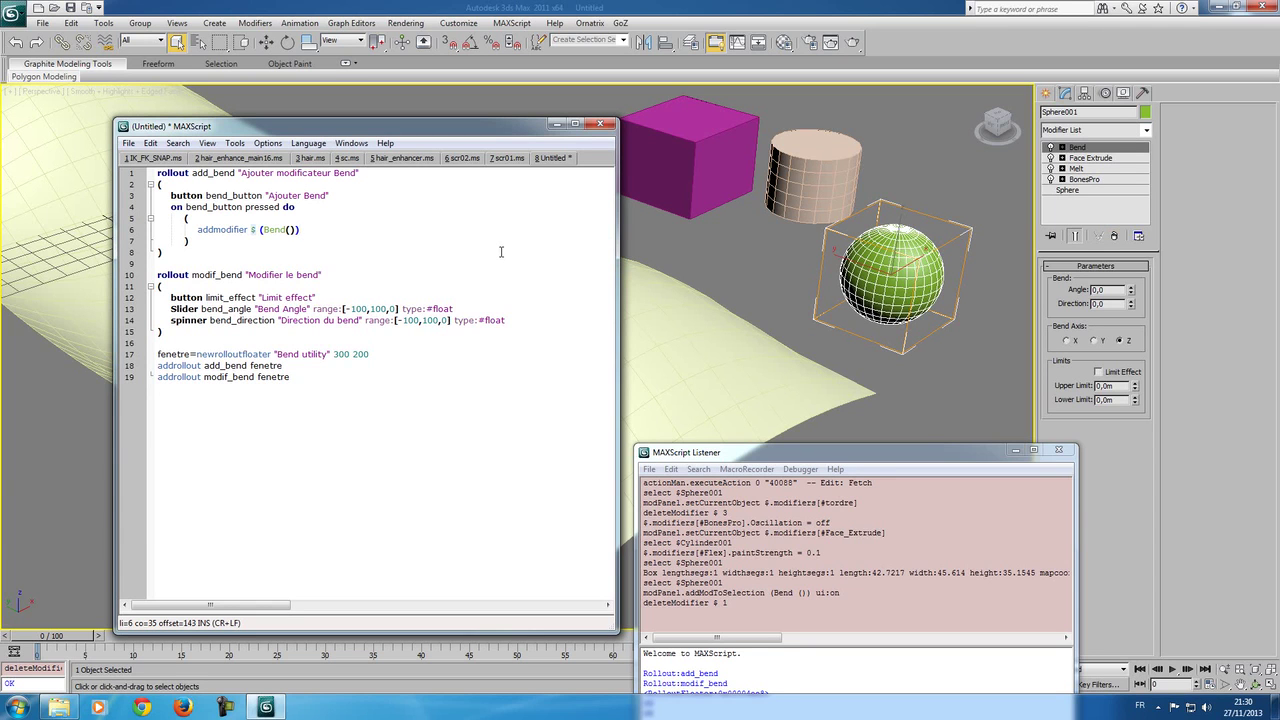
left_click(1114, 237)
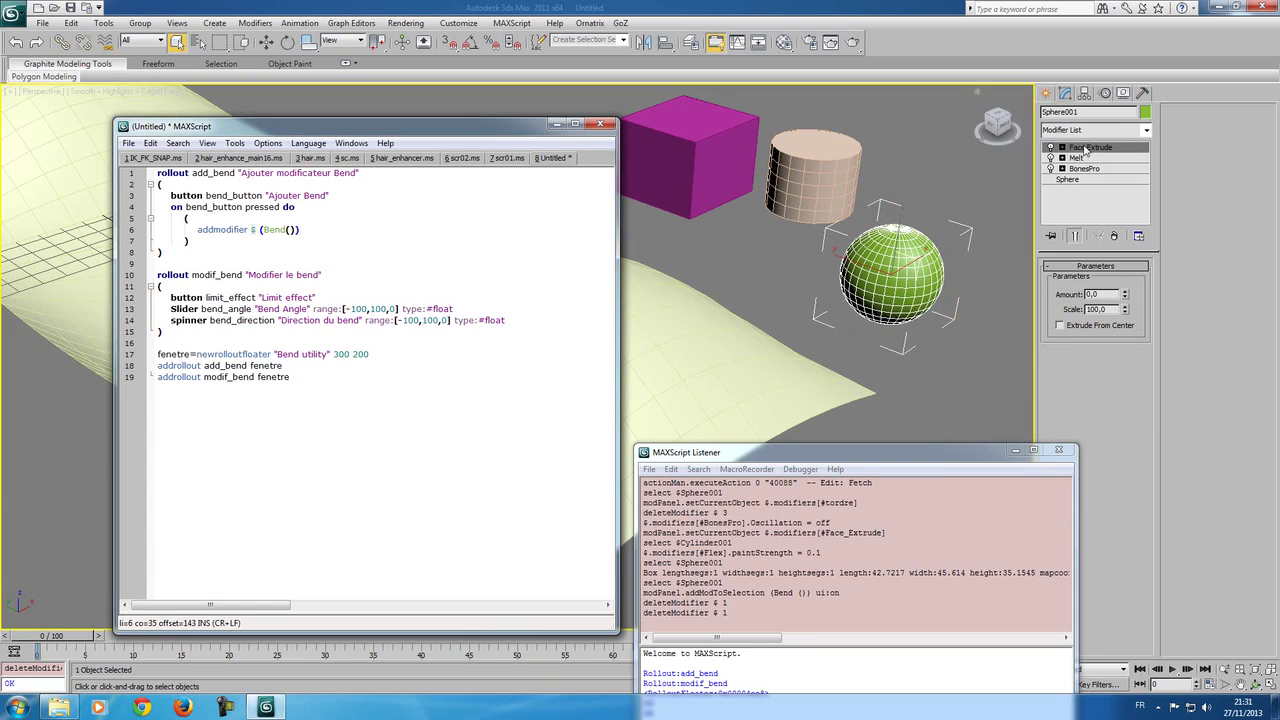
key("shift+Return")
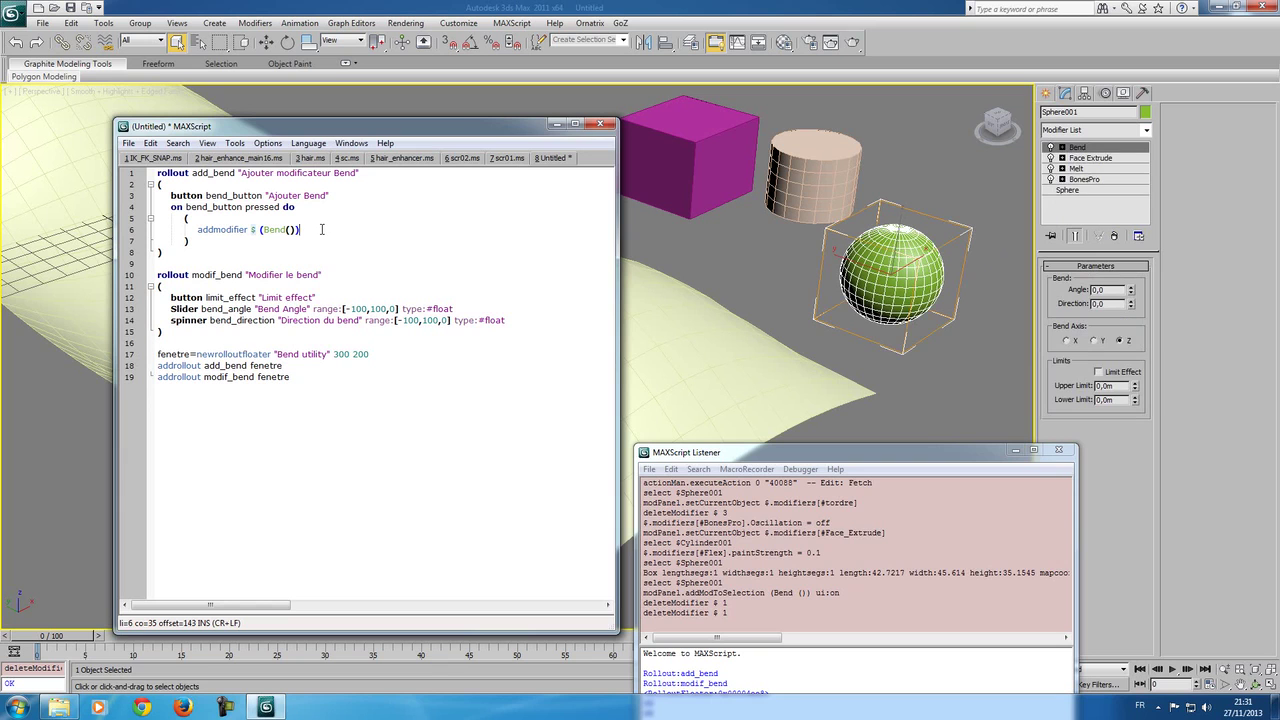
left_click(1114, 236)
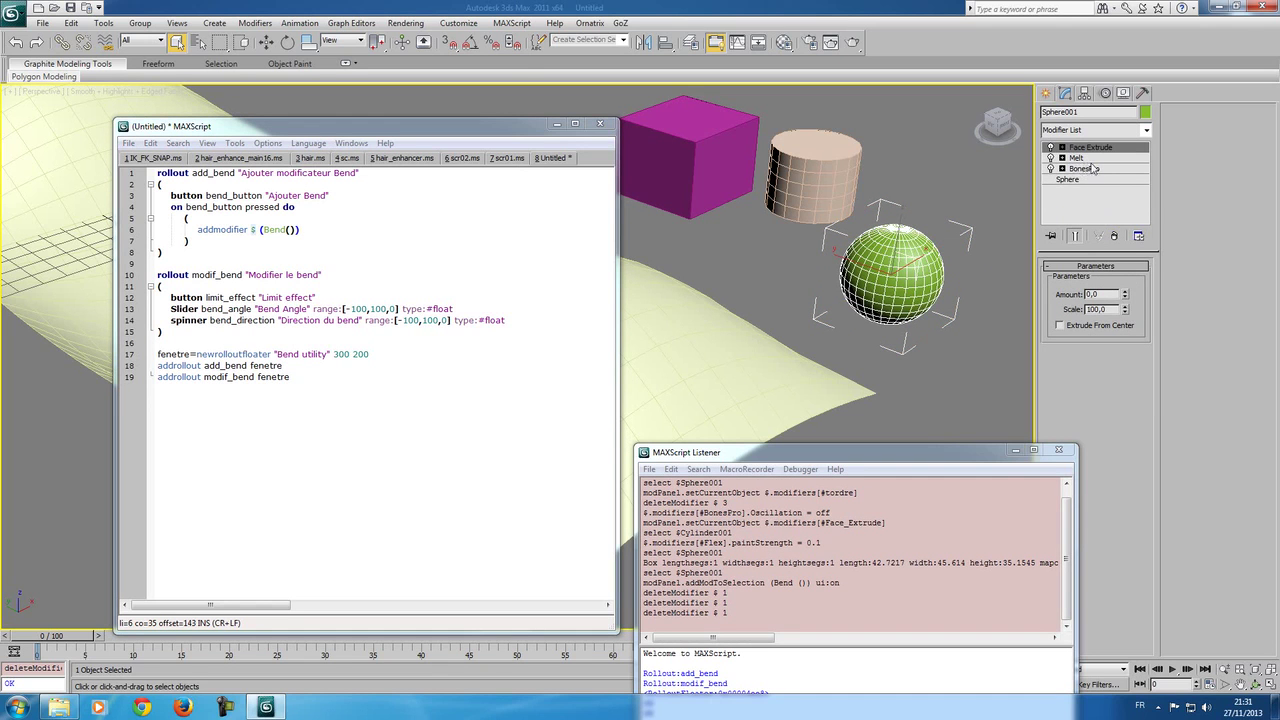
Step: Open the MAXScript Reference from the Help menu
left_click(304, 229)
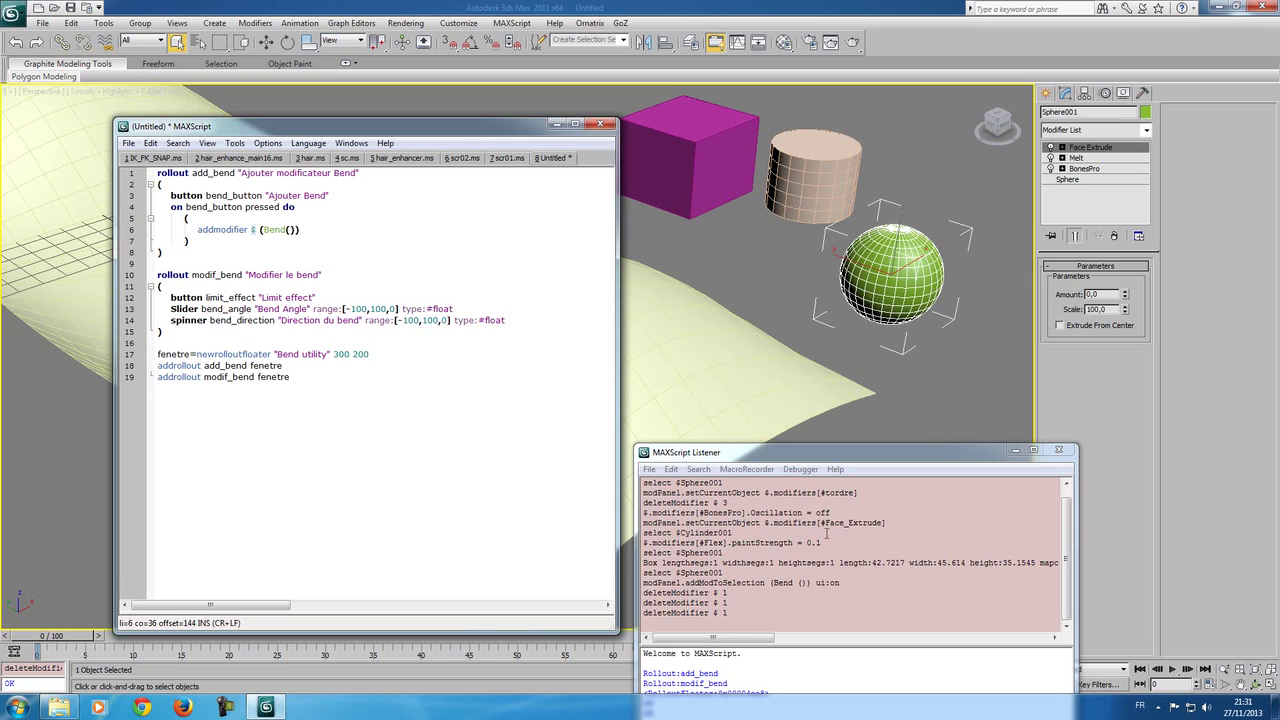
left_click(800, 469)
left_click(852, 485)
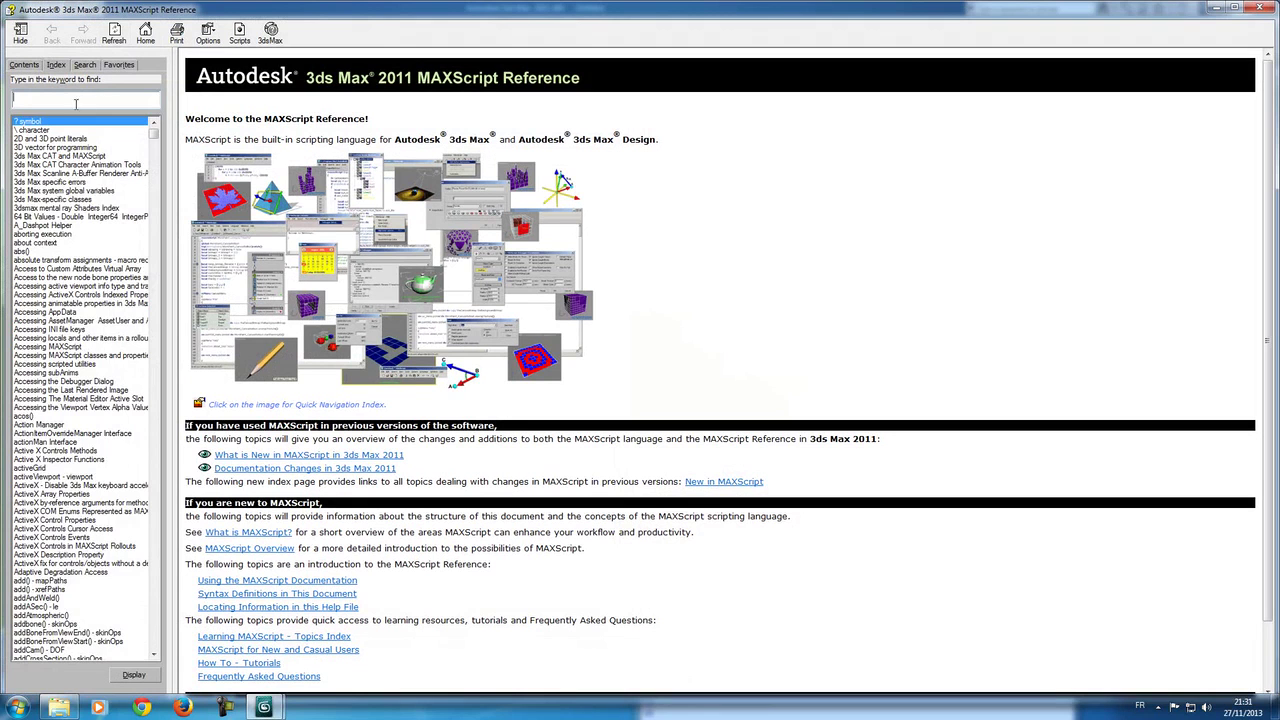
Step: Find addModifier() in the reference index, highlight its before:index argument, then minimize the help
type("addmodifie")
double_click(45, 121)
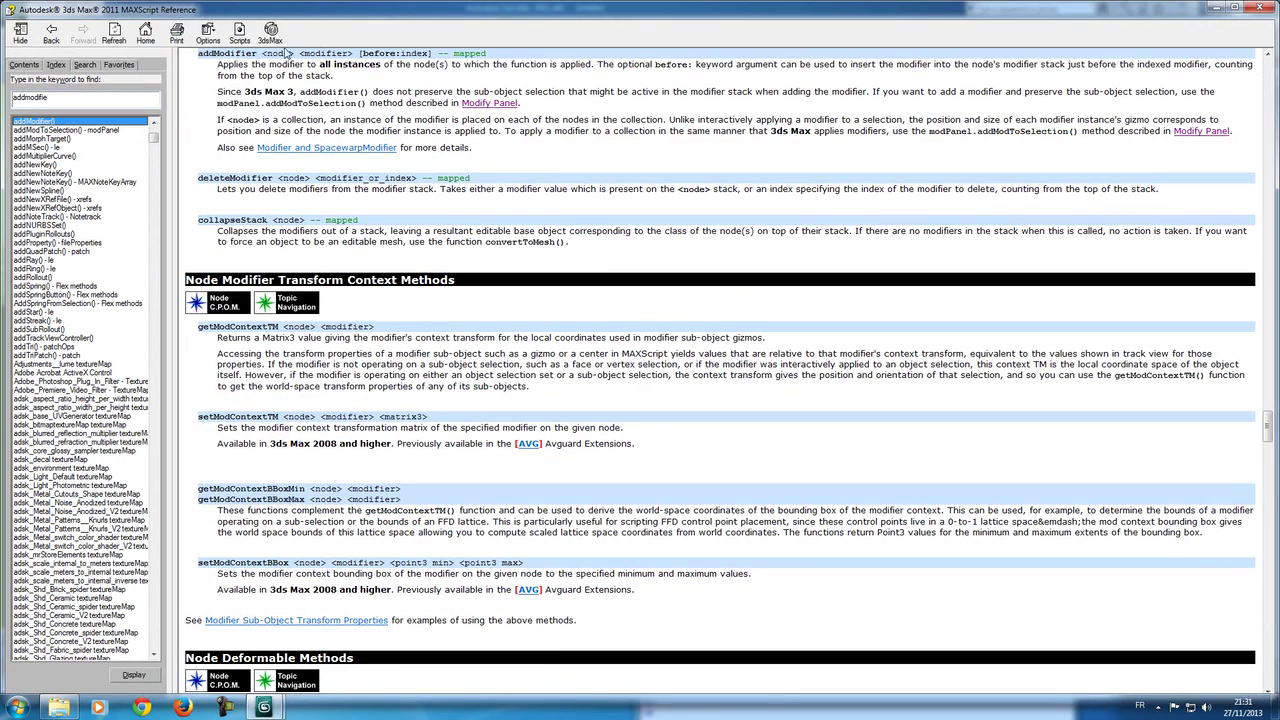
left_click_drag(363, 53, 428, 53)
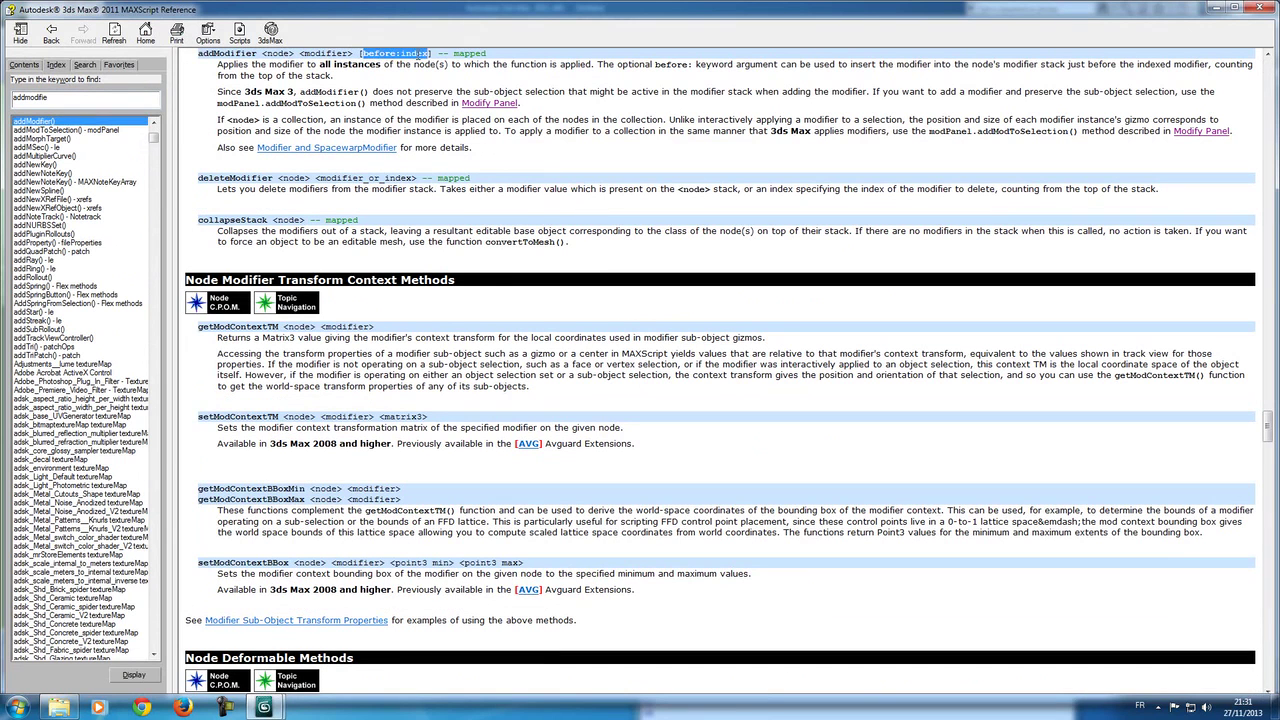
left_click(1215, 8)
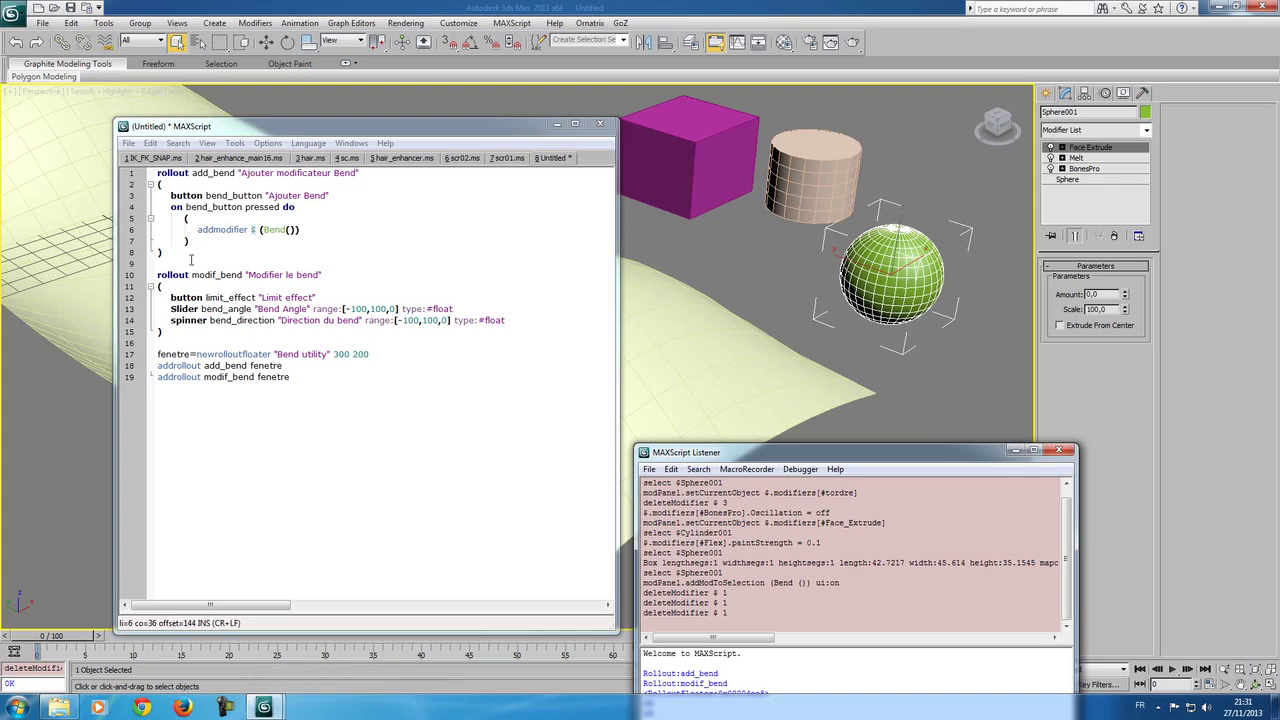
Step: Append before:2 to the addmodifier call, test it, and delete the test Bend from the sphere
type("before:")
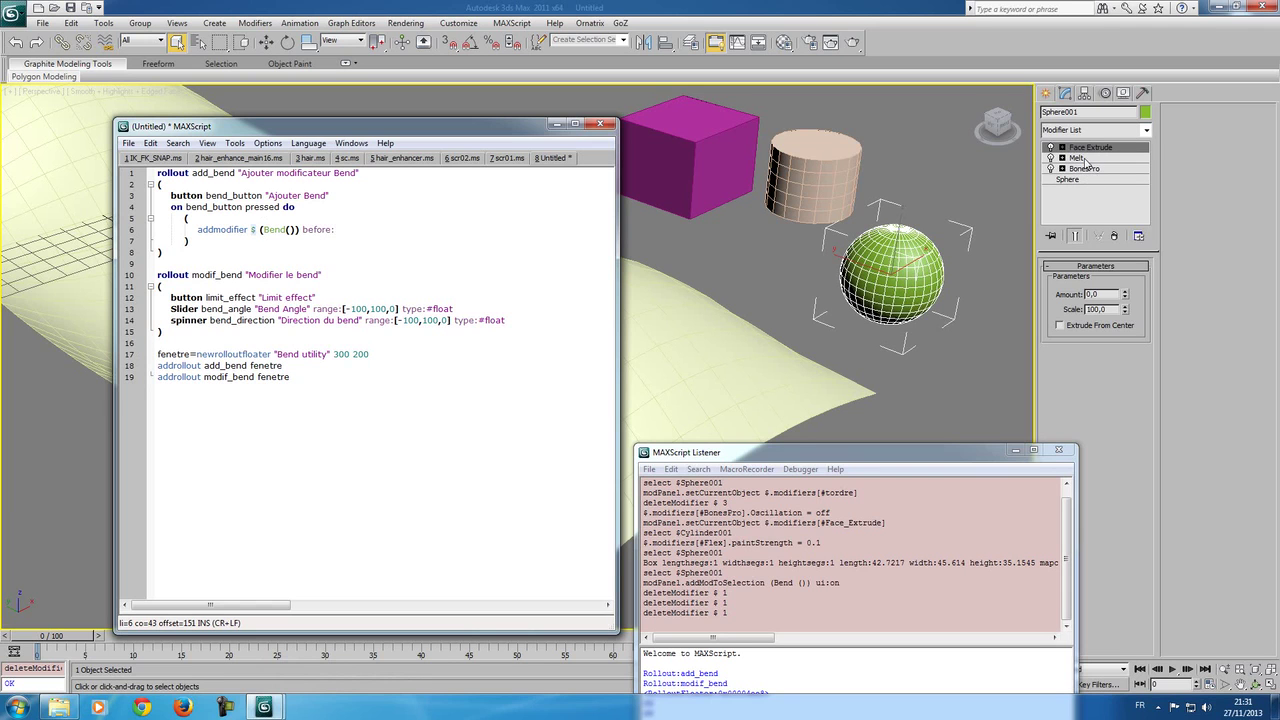
type("2")
key("ctrl+e")
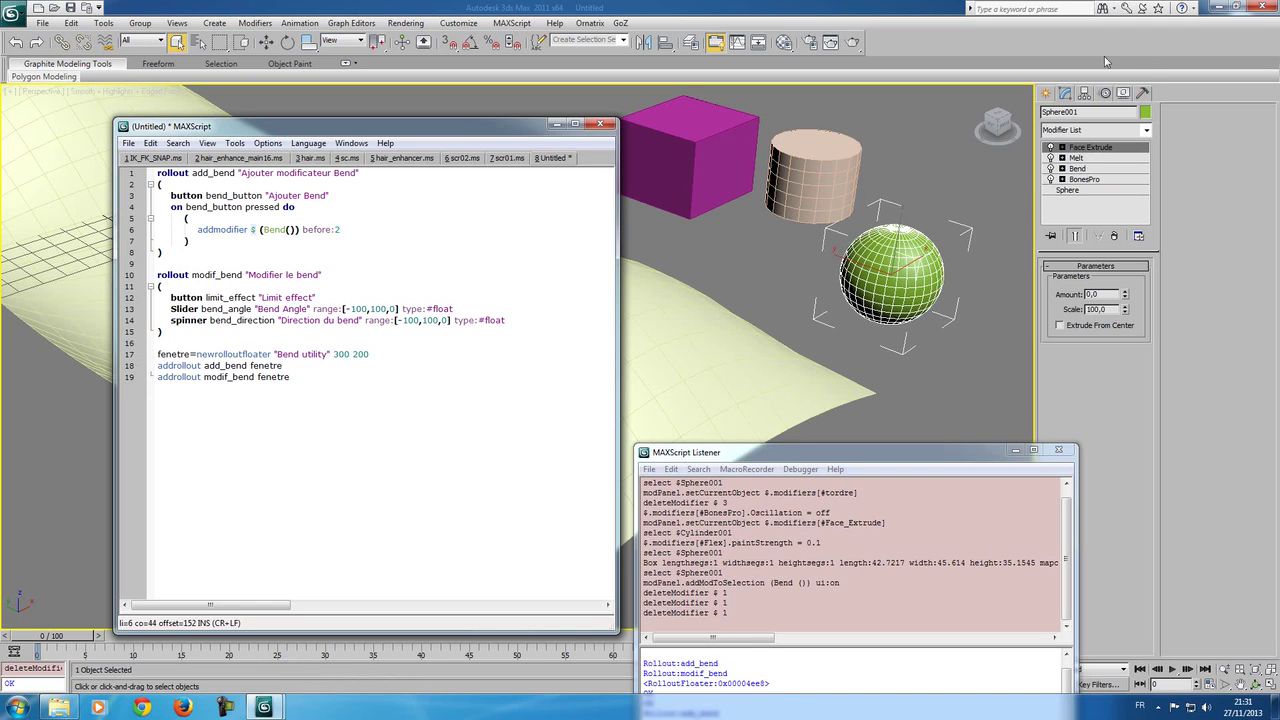
left_click(1078, 168)
left_click(1114, 235)
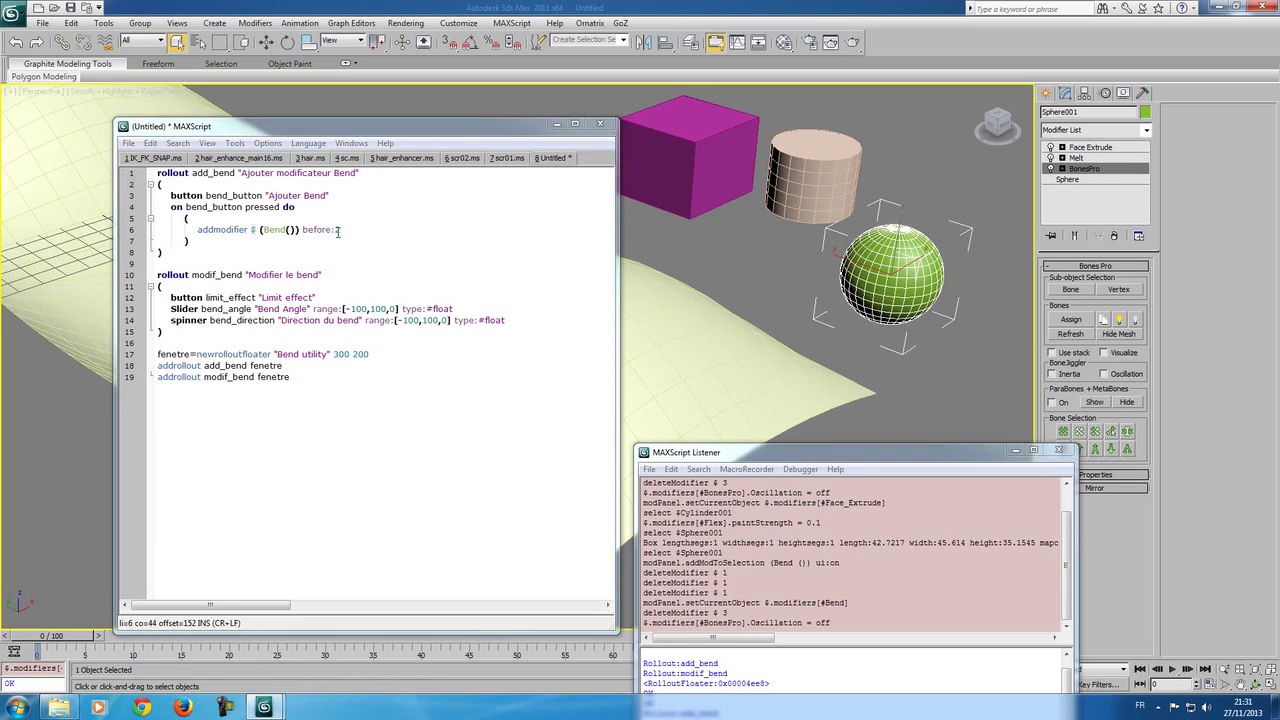
type("2")
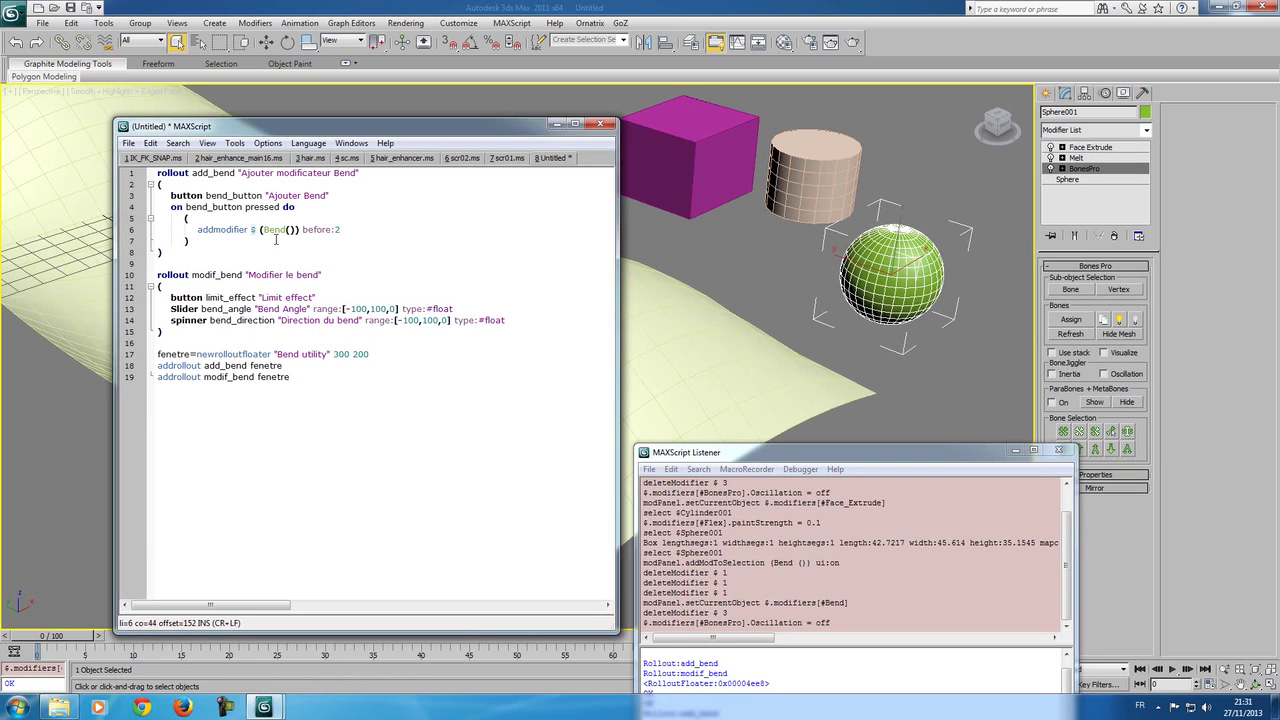
Step: Deselect the sphere and rerun the script to reopen the Bend utility floater
left_click(810, 260)
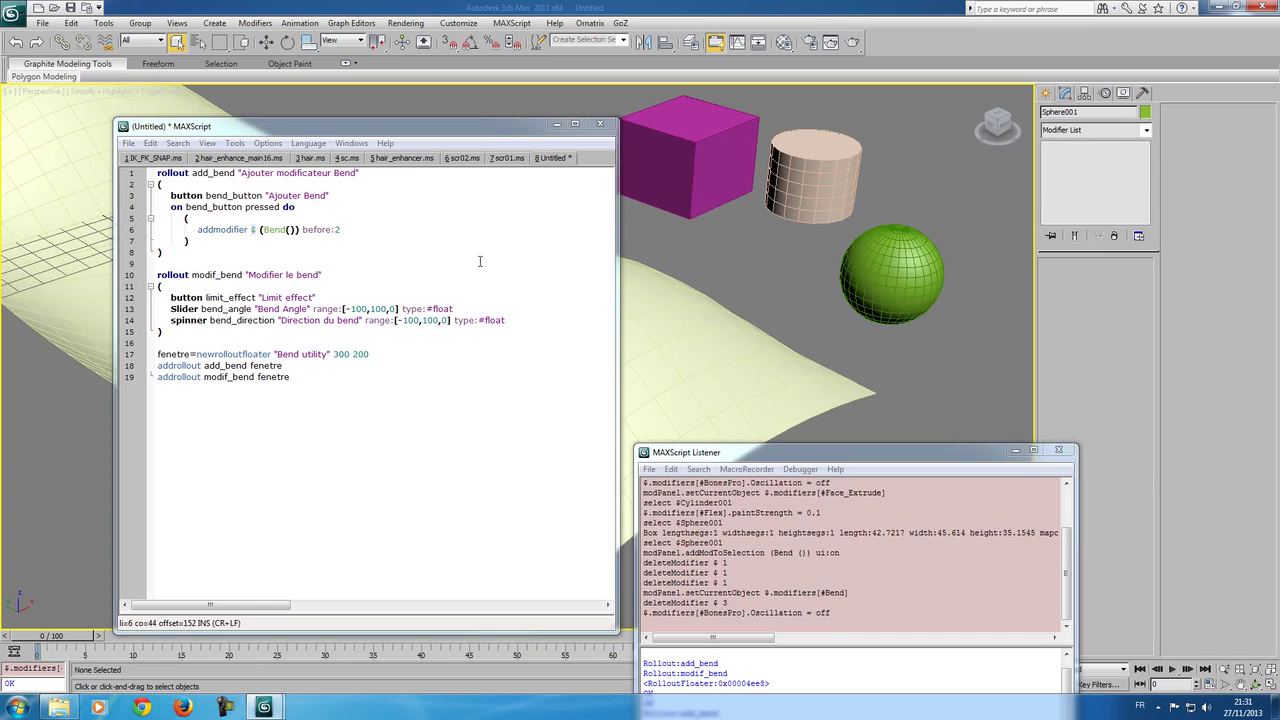
left_click(368, 231)
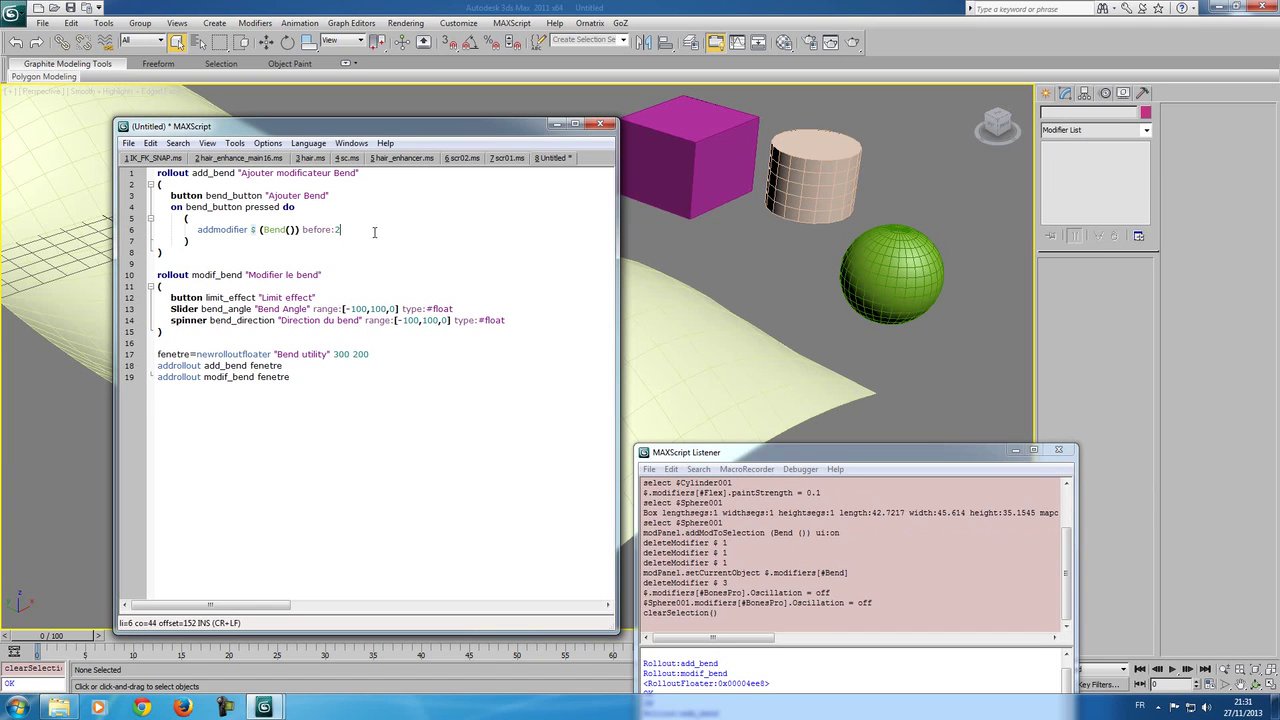
key("ctrl+e")
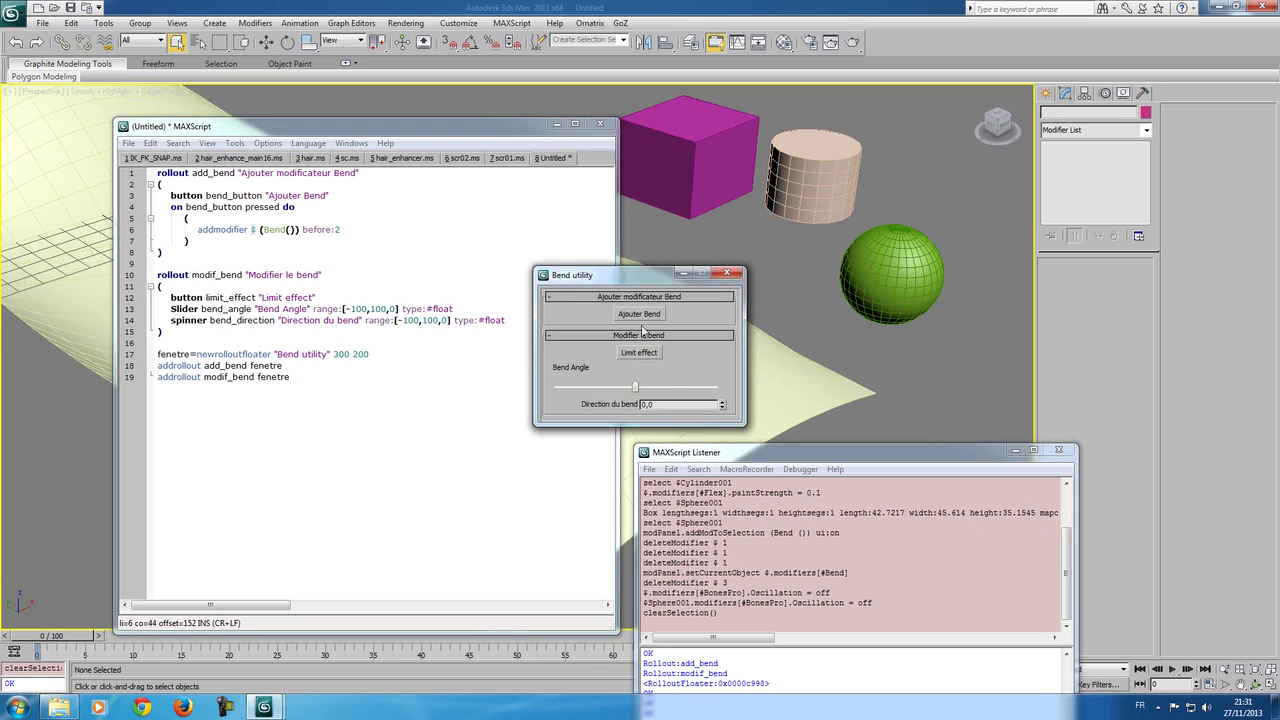
Step: Use Ajouter Bend with nothing selected, dismiss the 'No addModifier function for undefined' error, and close the floater
left_click(640, 313)
left_click_drag(678, 298, 523, 197)
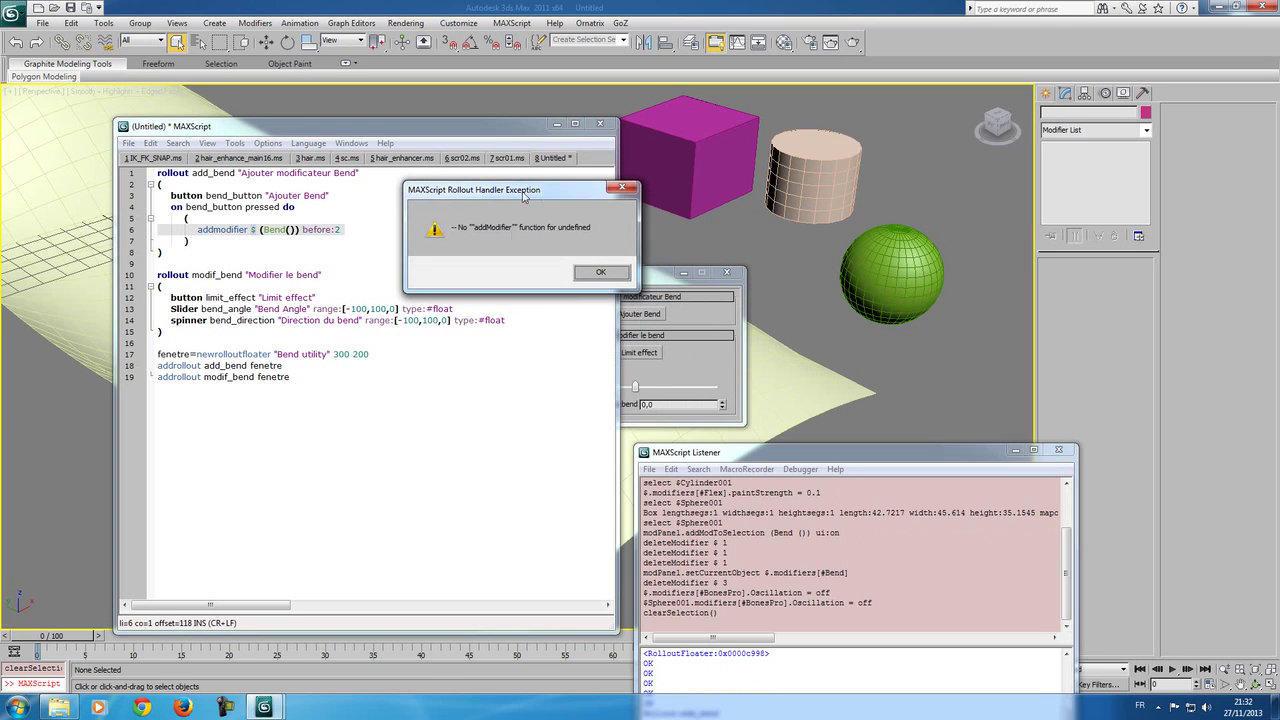
left_click(601, 273)
left_click(727, 272)
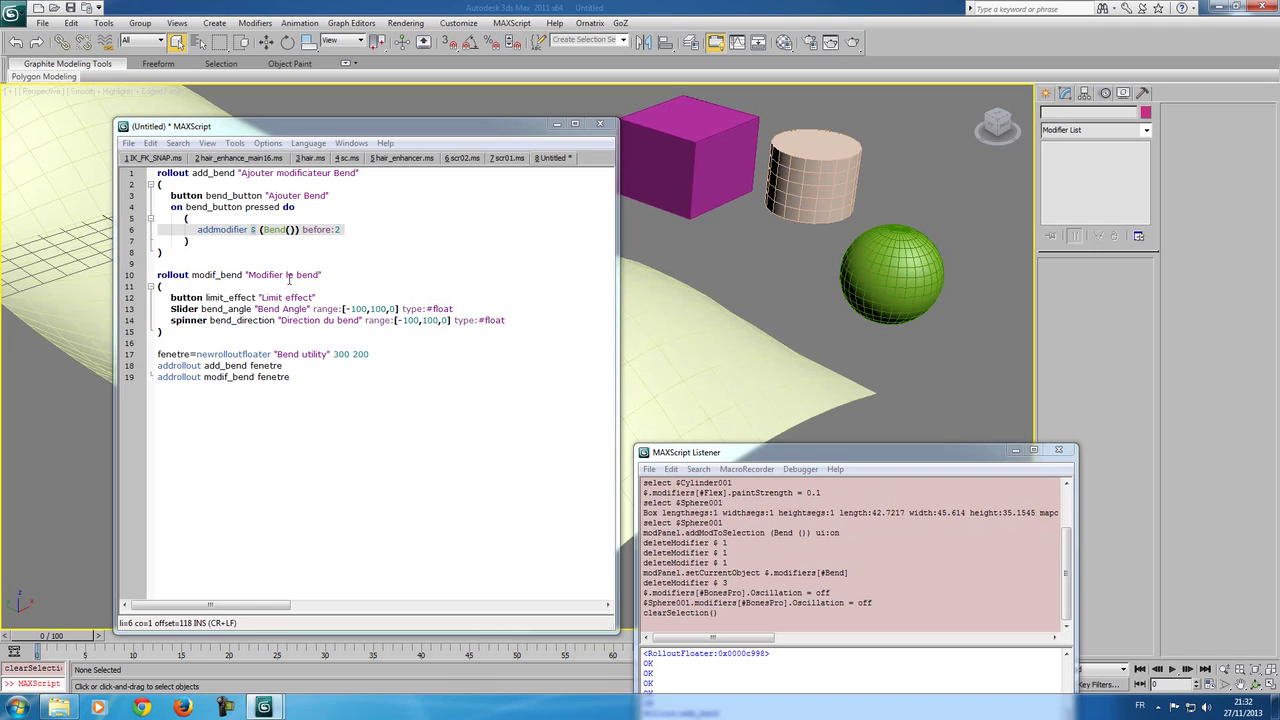
left_click(200, 220)
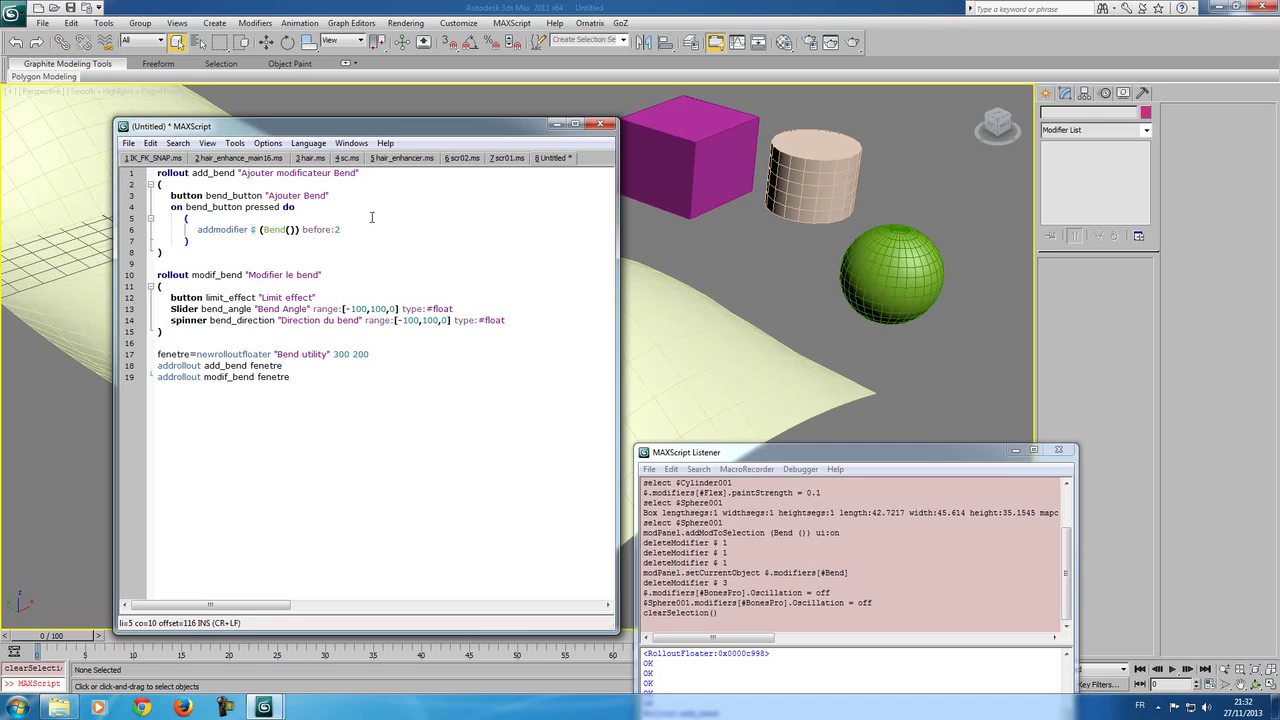
Step: Insert 'if selection.count==1 do' above the addmodifier call and open a '(' block beneath it
left_click_drag(195, 230, 365, 232)
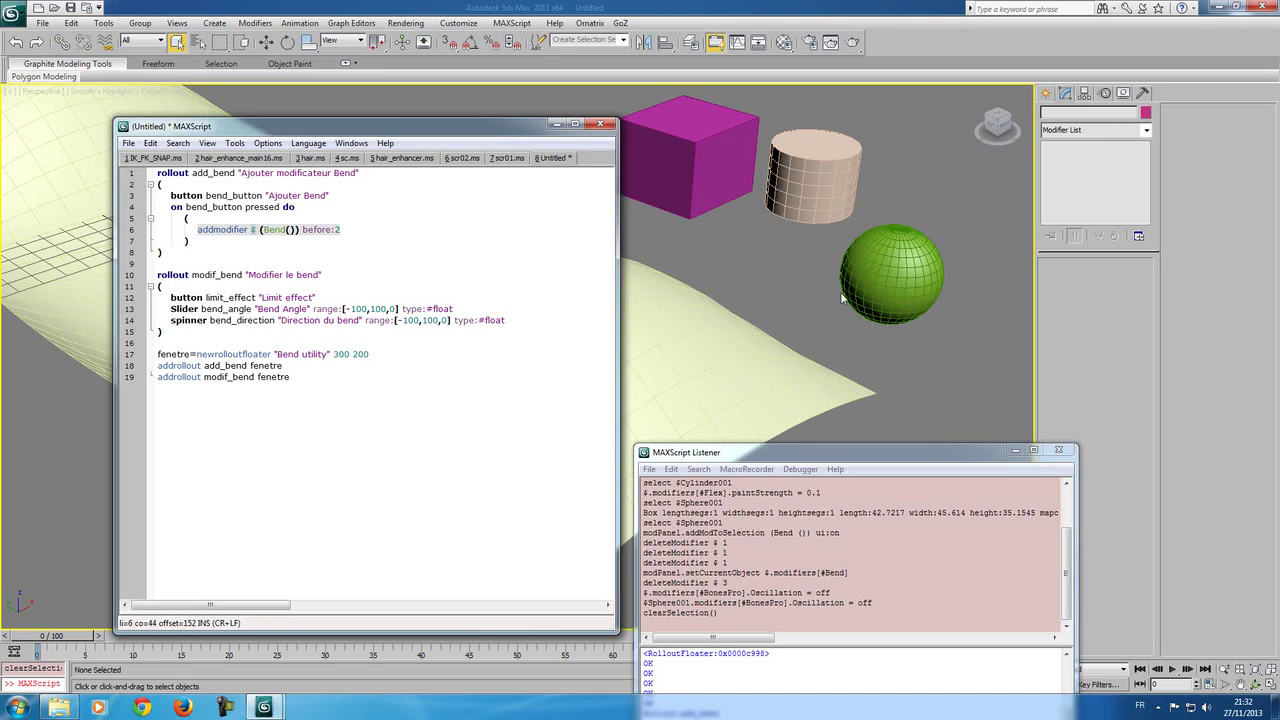
left_click(188, 218)
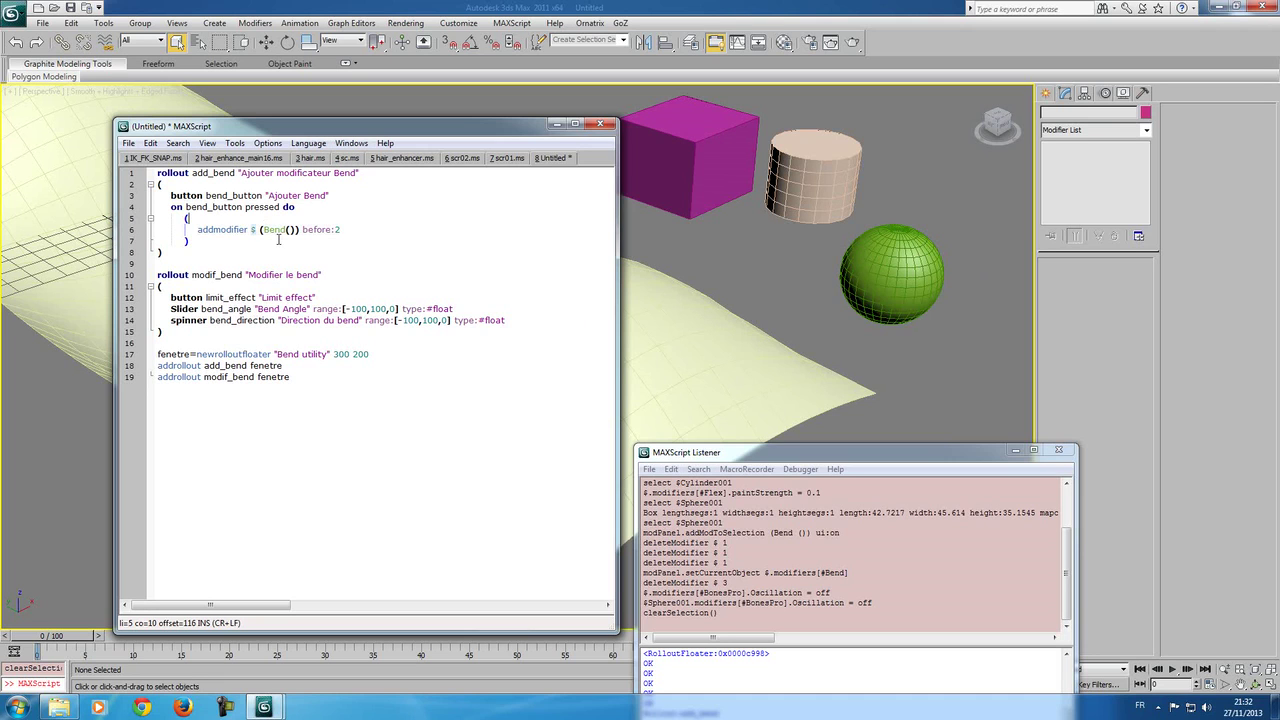
key("Return")
type("if")
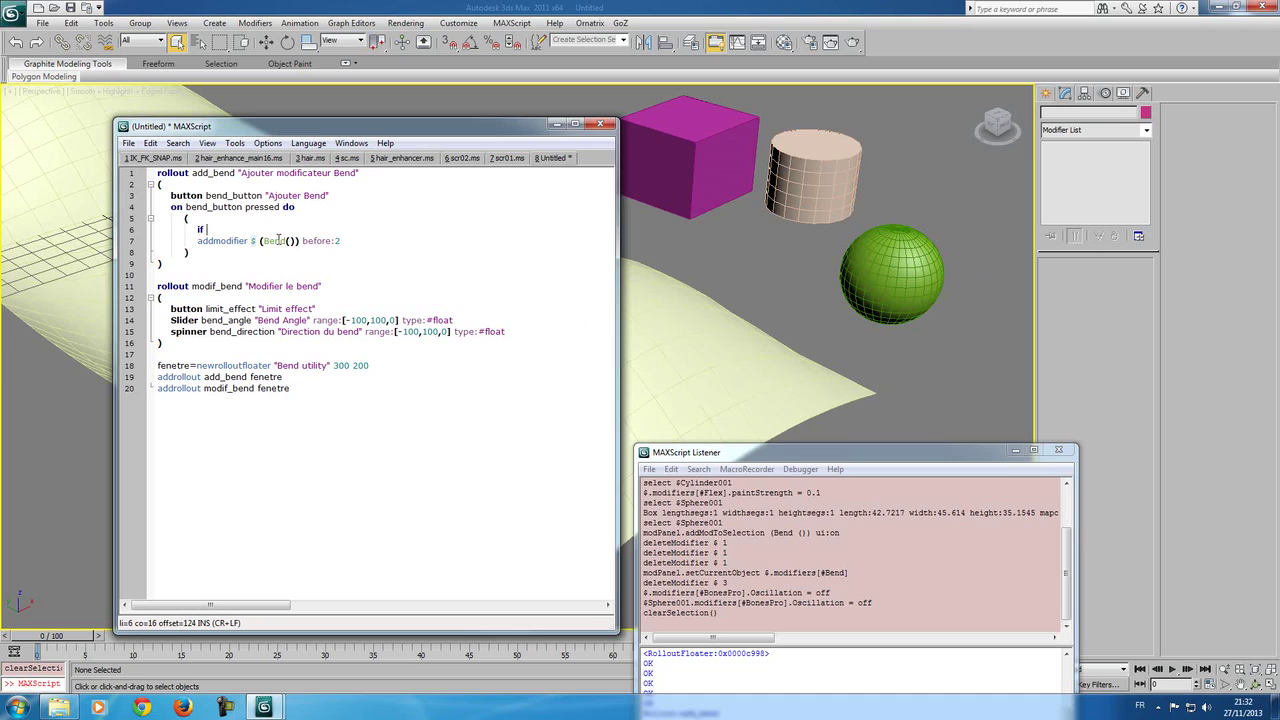
type(" selection")
type(".count")
type("==1")
type("do")
key("Return")
key("BackSpace")
type("(")
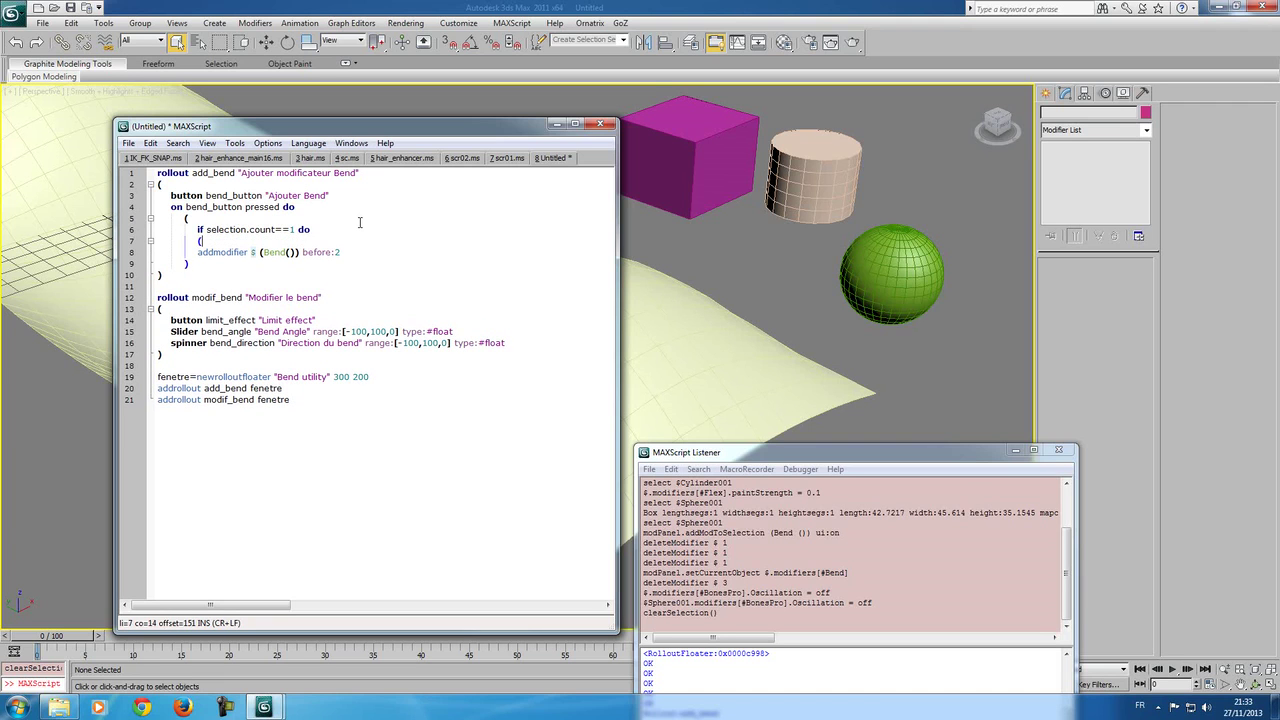
key("Down")
key("Down")
Step: Close the if block with ')' after the addmodifier line, indent the call, and check parenthesis matching
left_click(340, 255)
key("Return")
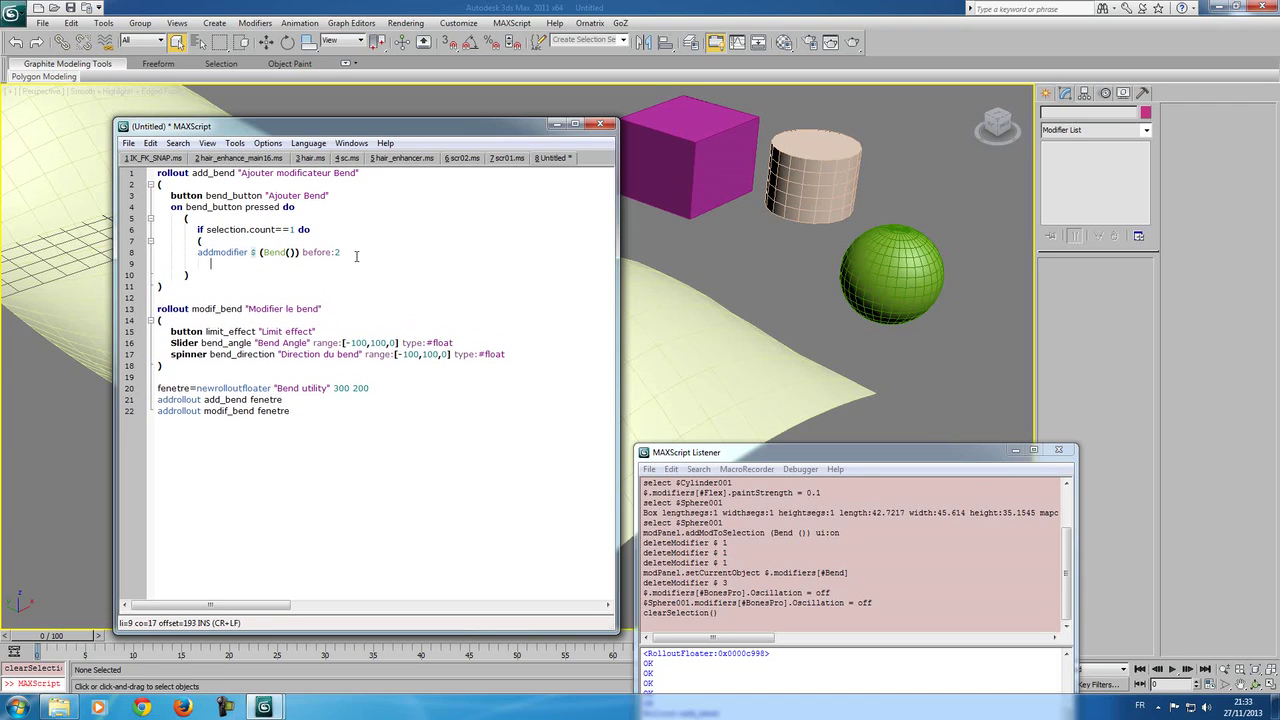
type(")")
key("Left")
key("Left")
key("Tab")
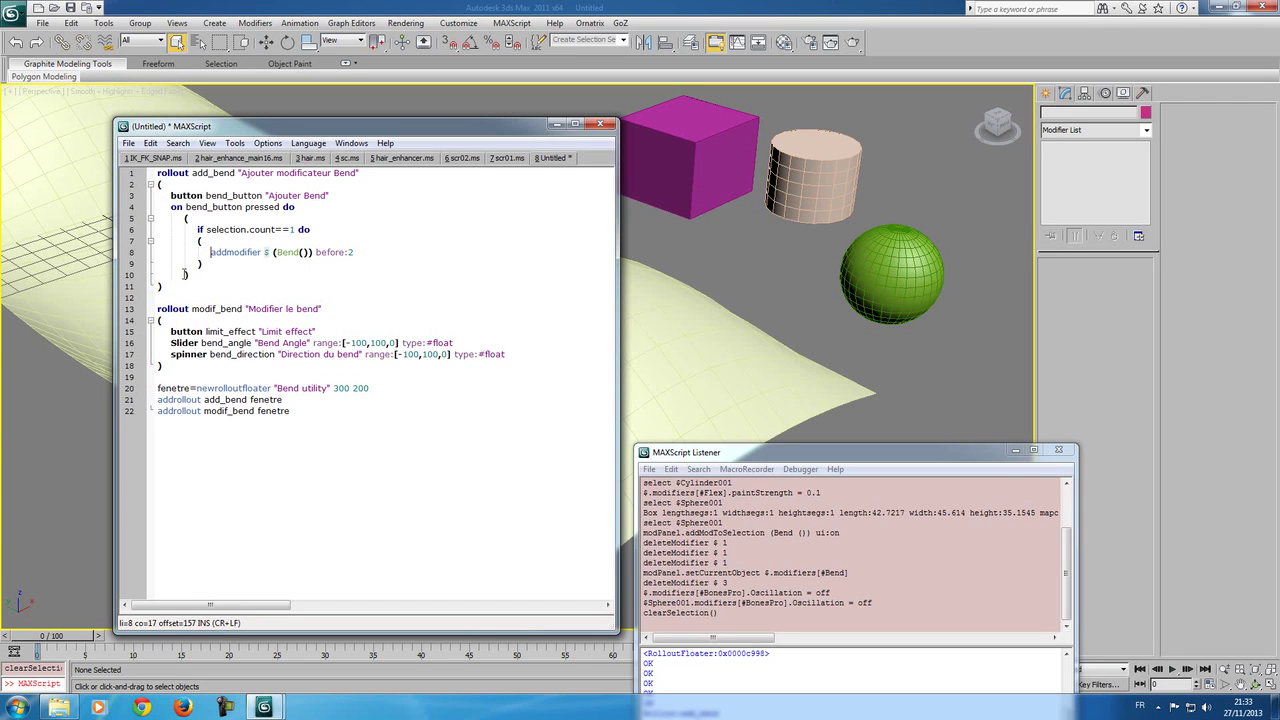
left_click(185, 218)
left_click(202, 241)
left_click(161, 185)
left_click(260, 237)
Step: Run the script, reposition the Bend utility floater, and try Ajouter Bend with nothing selected
left_click(414, 379)
key("ctrl+e")
left_click_drag(631, 278, 563, 161)
left_click(543, 190)
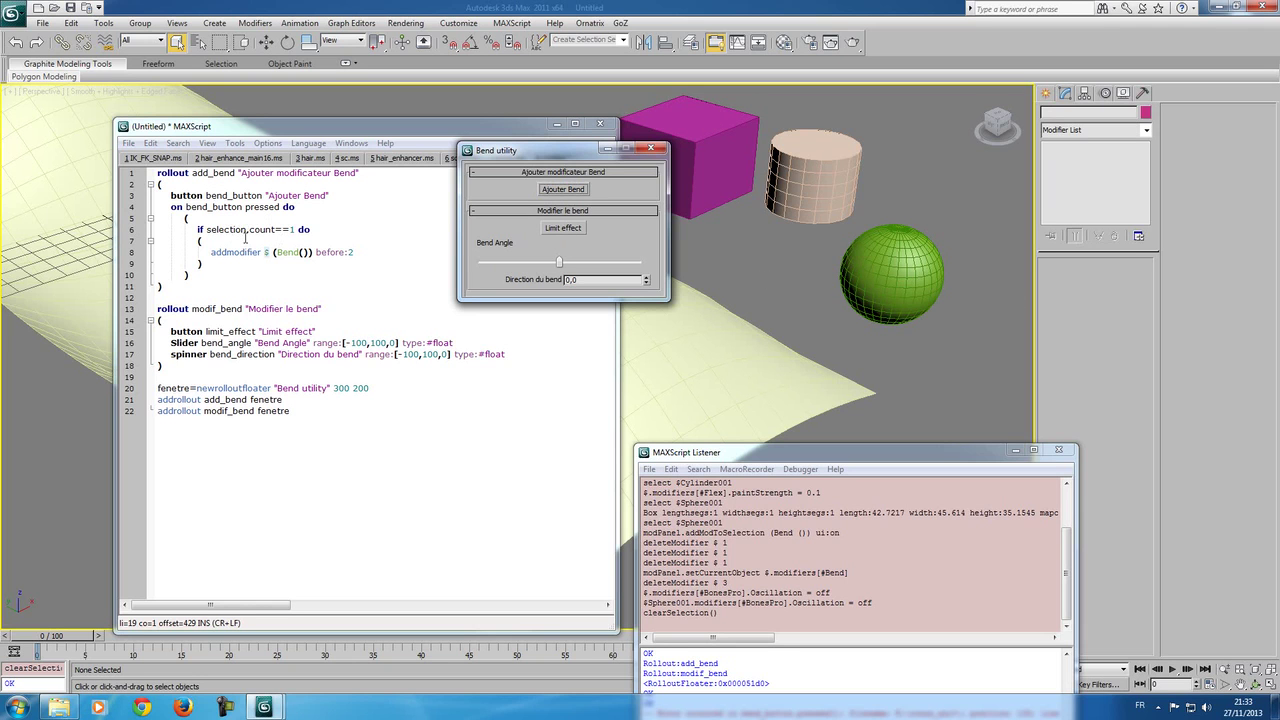
Step: Review the condition block by selecting lines 6–9 and the addmodifier call
left_click(189, 230)
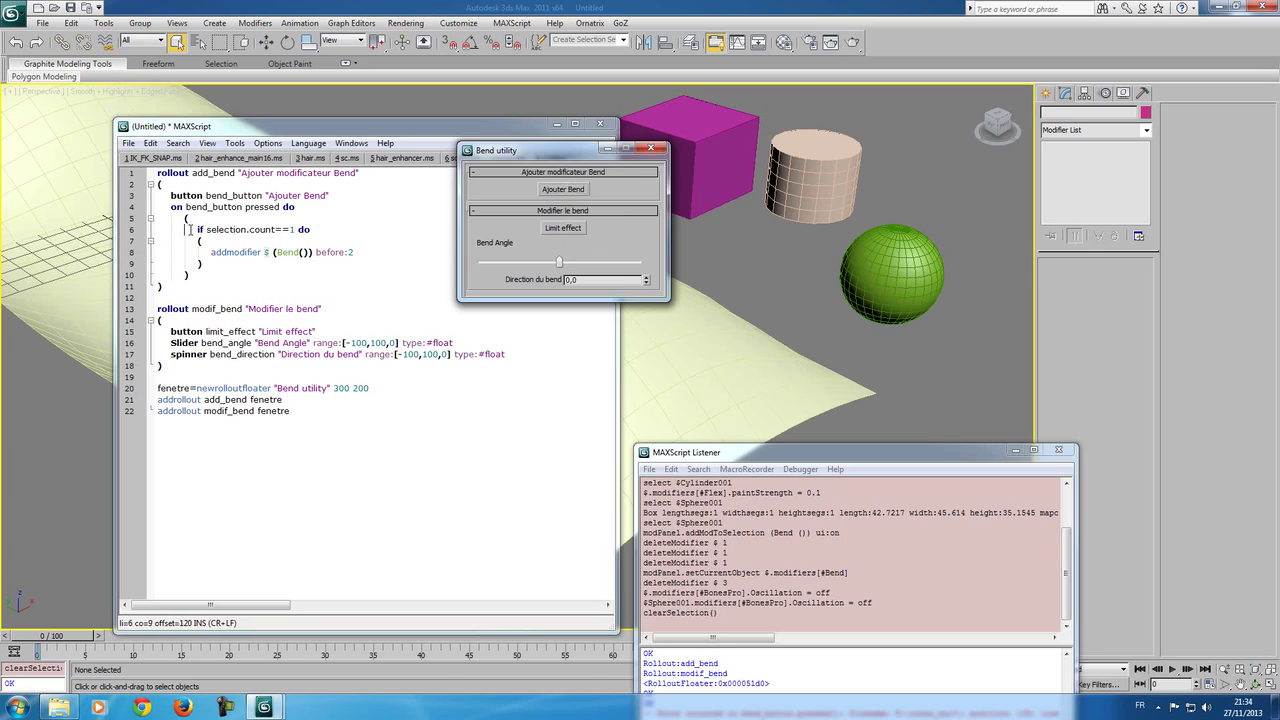
left_click_drag(189, 230, 285, 266)
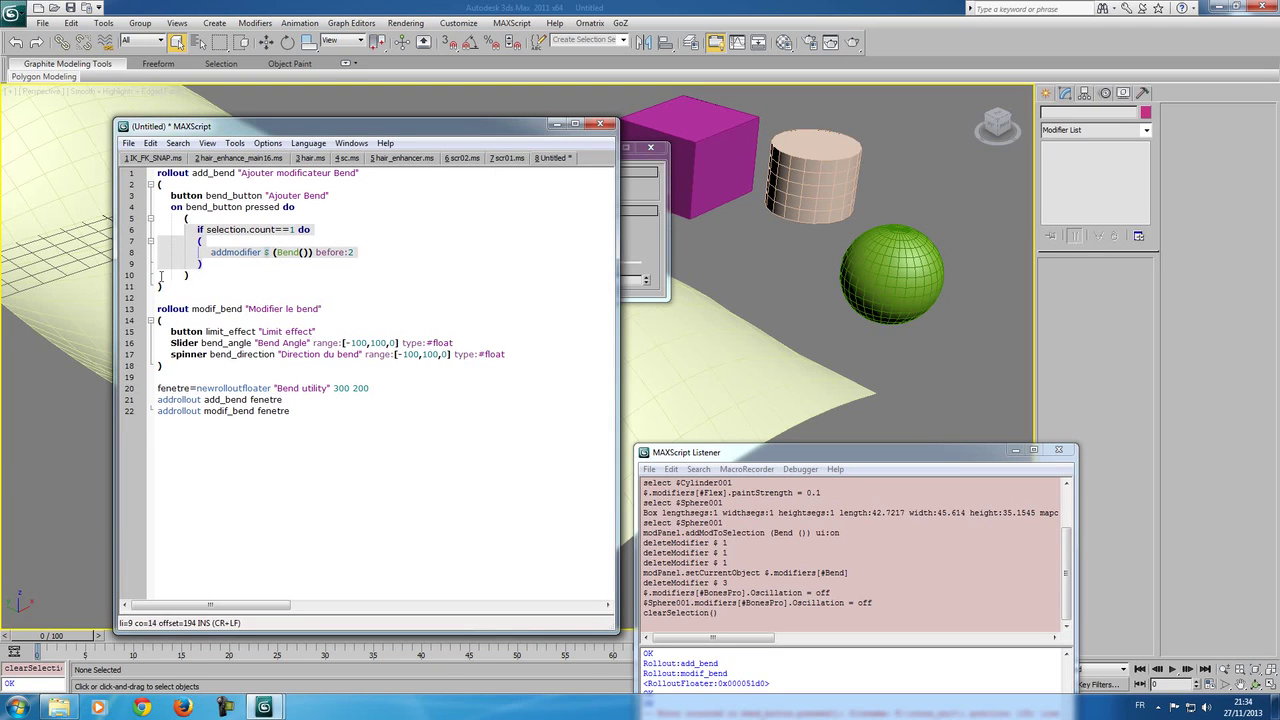
left_click(233, 270)
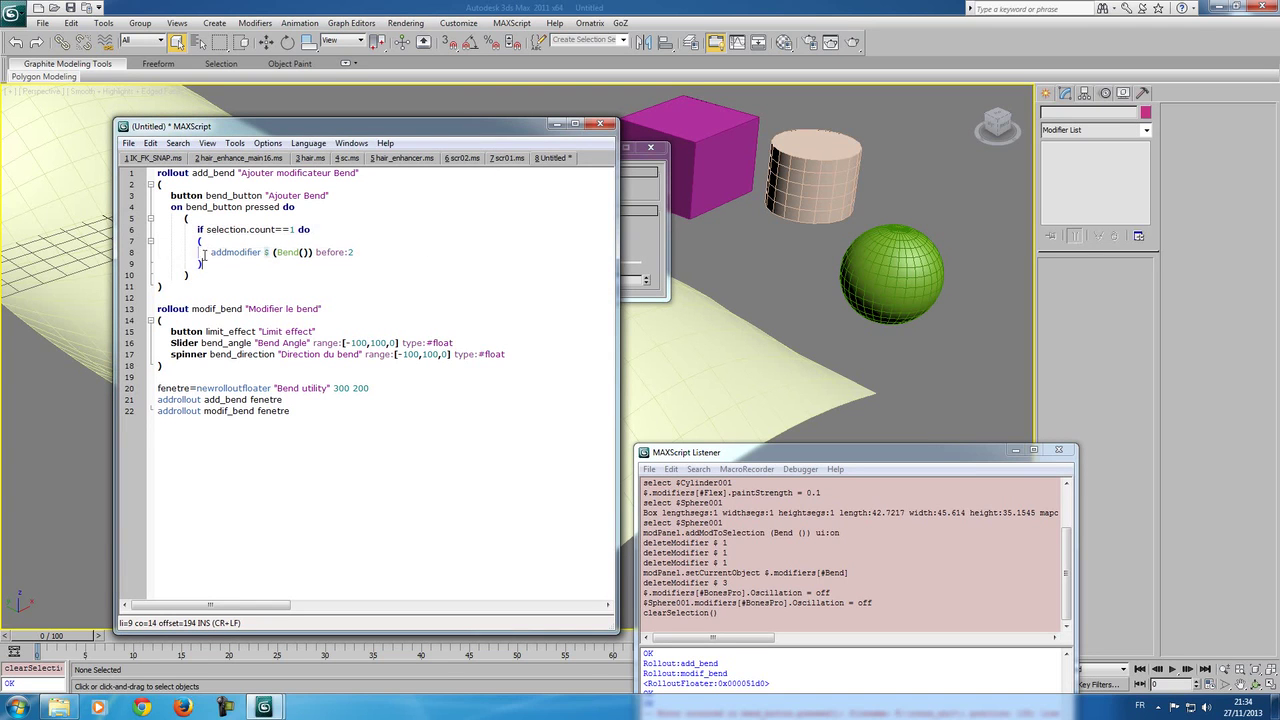
left_click_drag(210, 252, 359, 252)
left_click(360, 252)
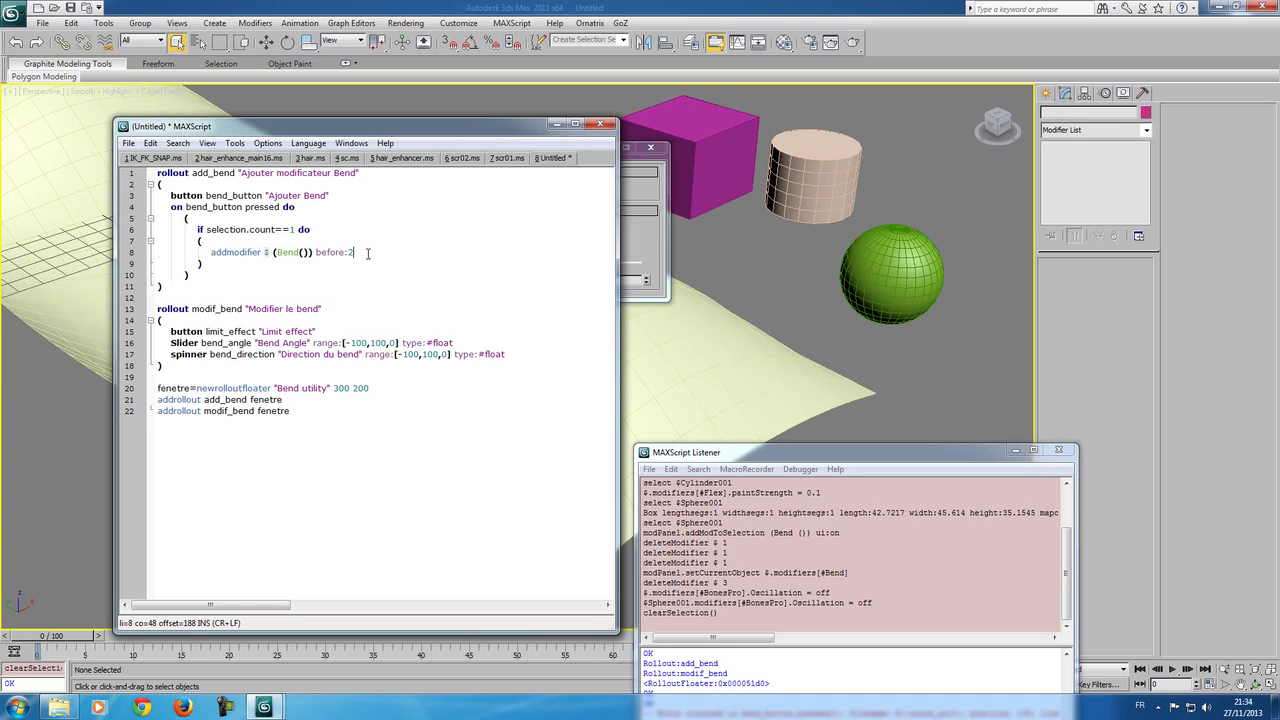
Step: Add a Bend to the sphere via the floater, delete it, and rerun the script
left_click(635, 255)
left_click(913, 258)
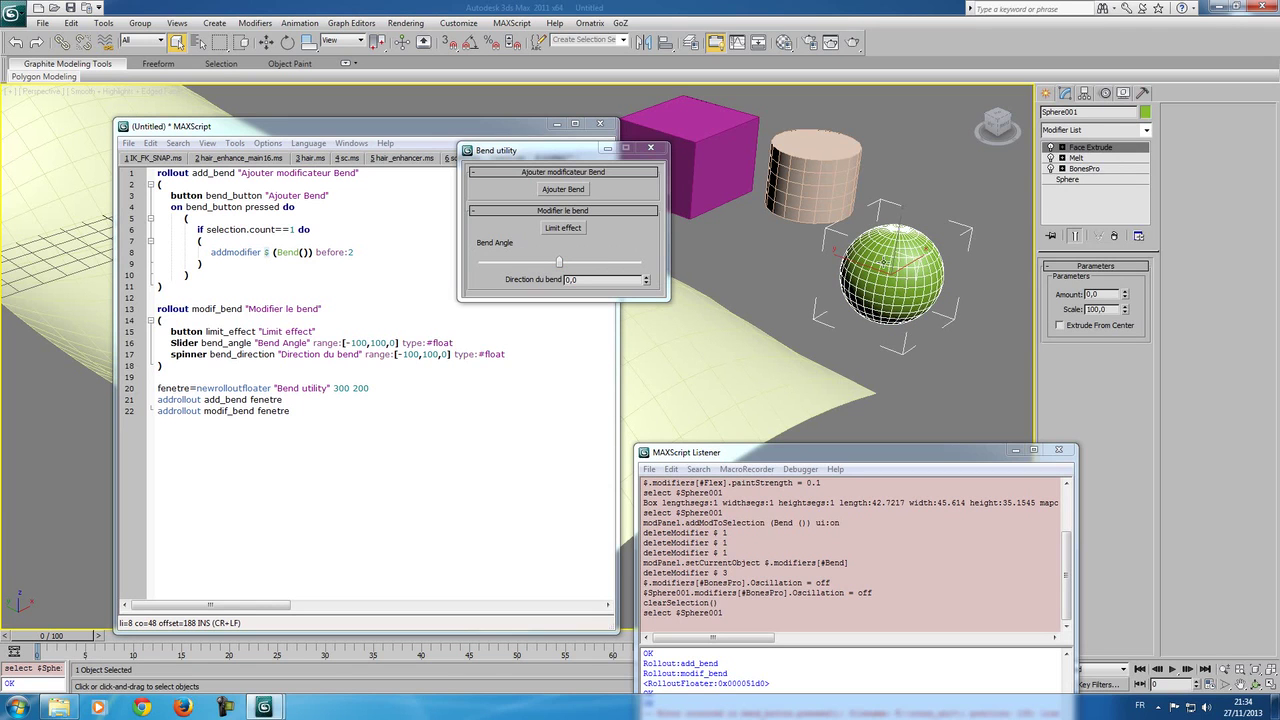
left_click(566, 191)
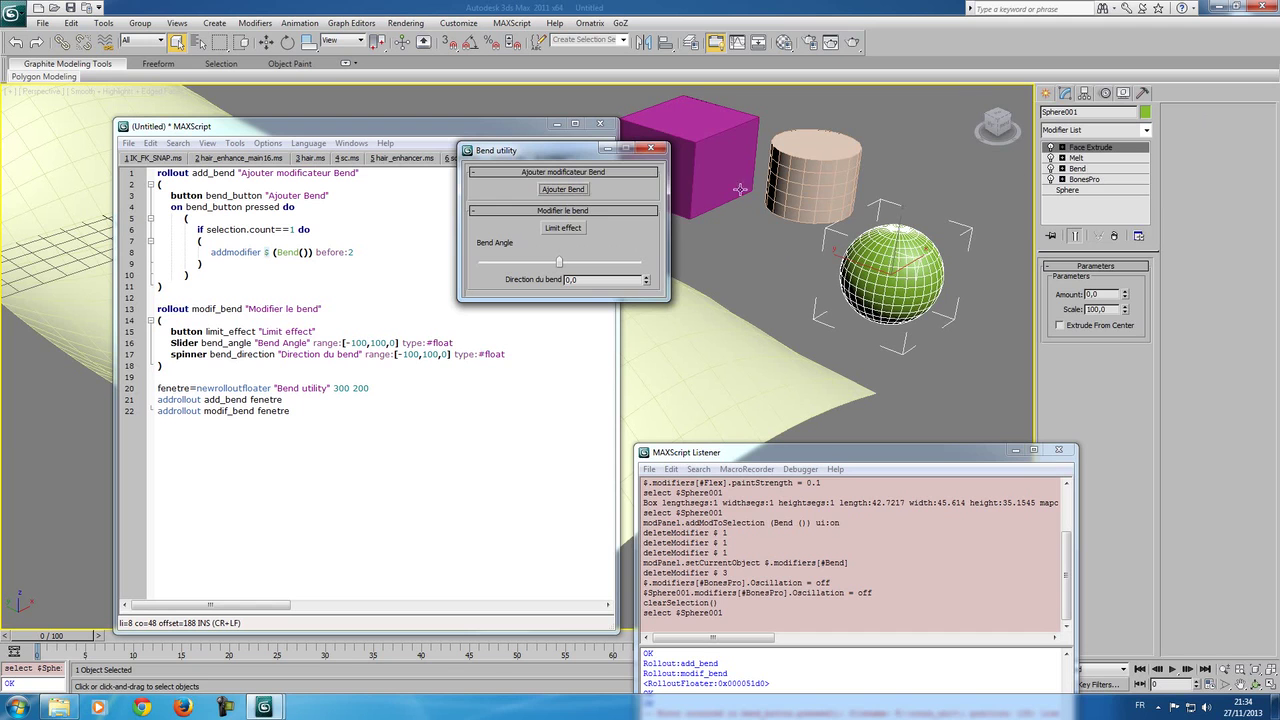
left_click(651, 148)
left_click(1100, 169)
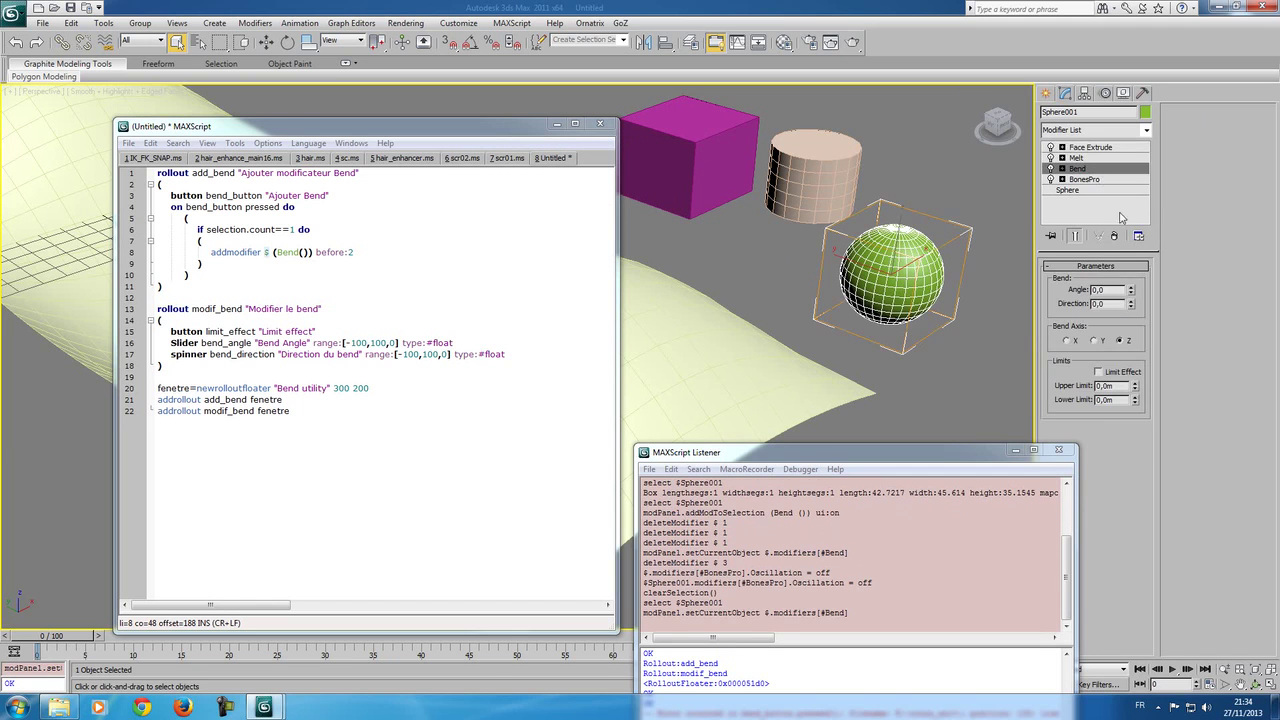
left_click(1113, 236)
left_click(528, 275)
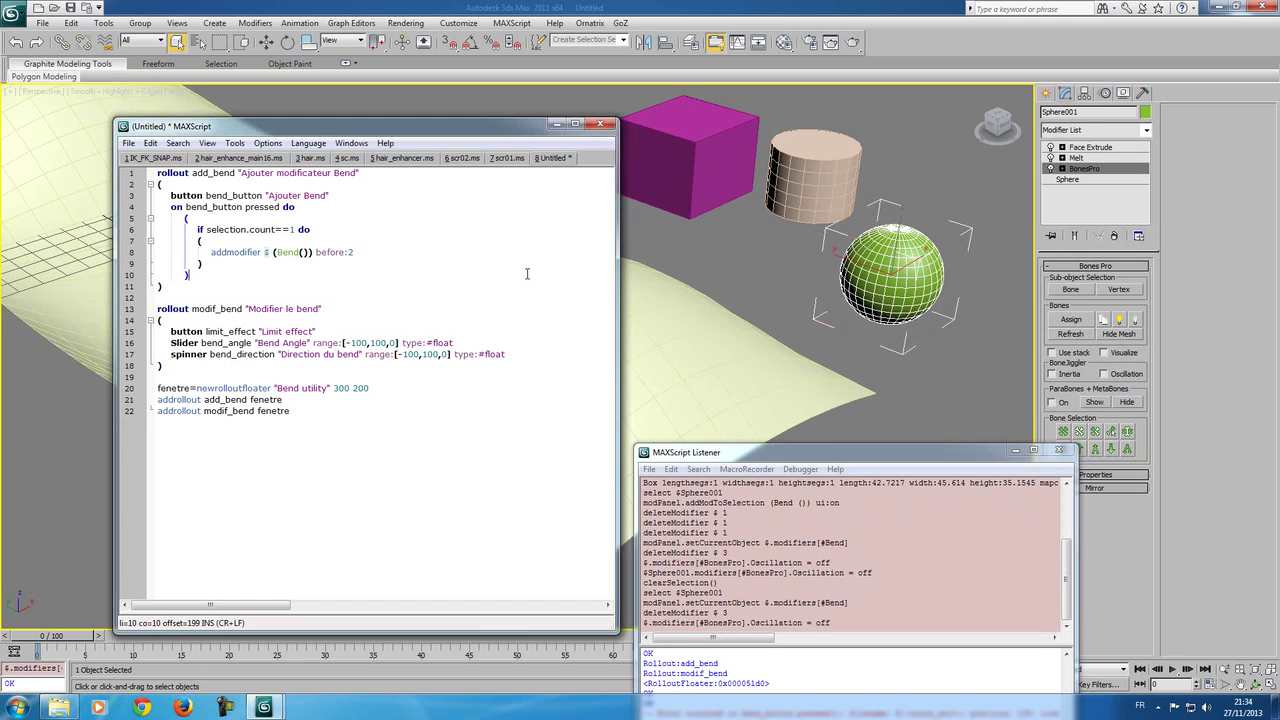
left_click(407, 287)
key("ctrl+e")
Step: Select the cylinder and then the box, giving each a Bend with Ajouter Bend
left_click(818, 179)
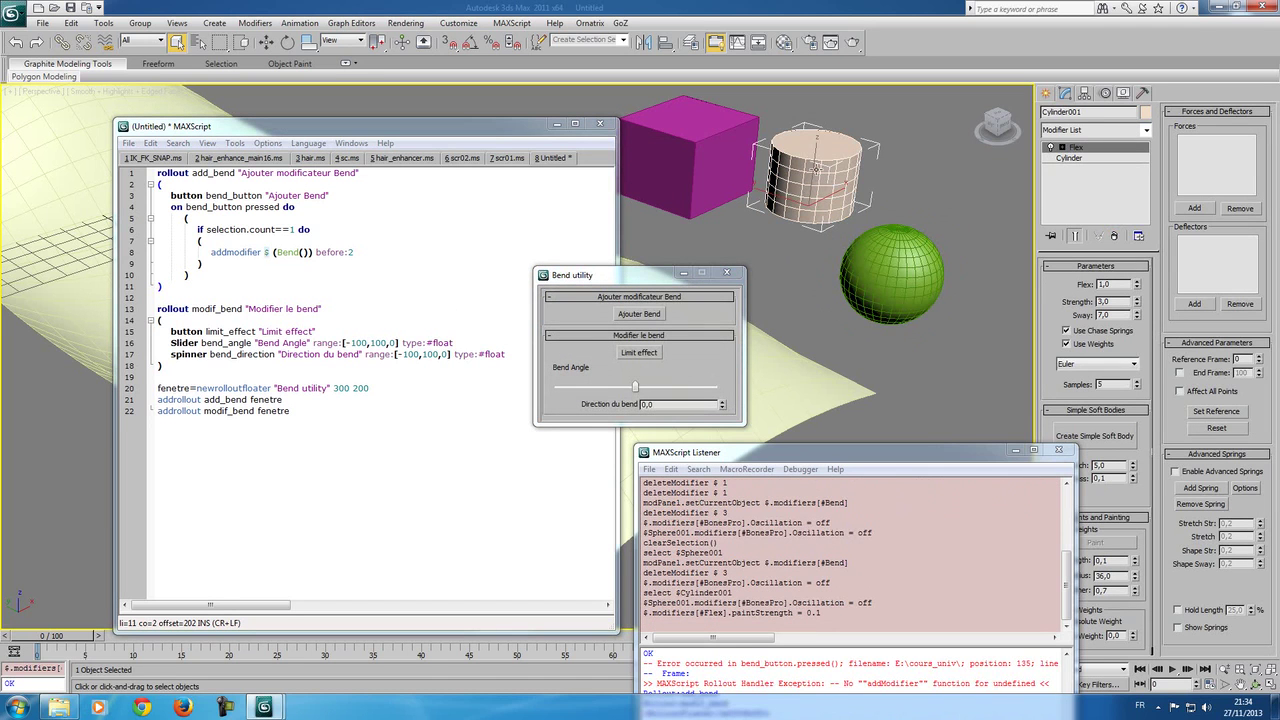
left_click(643, 316)
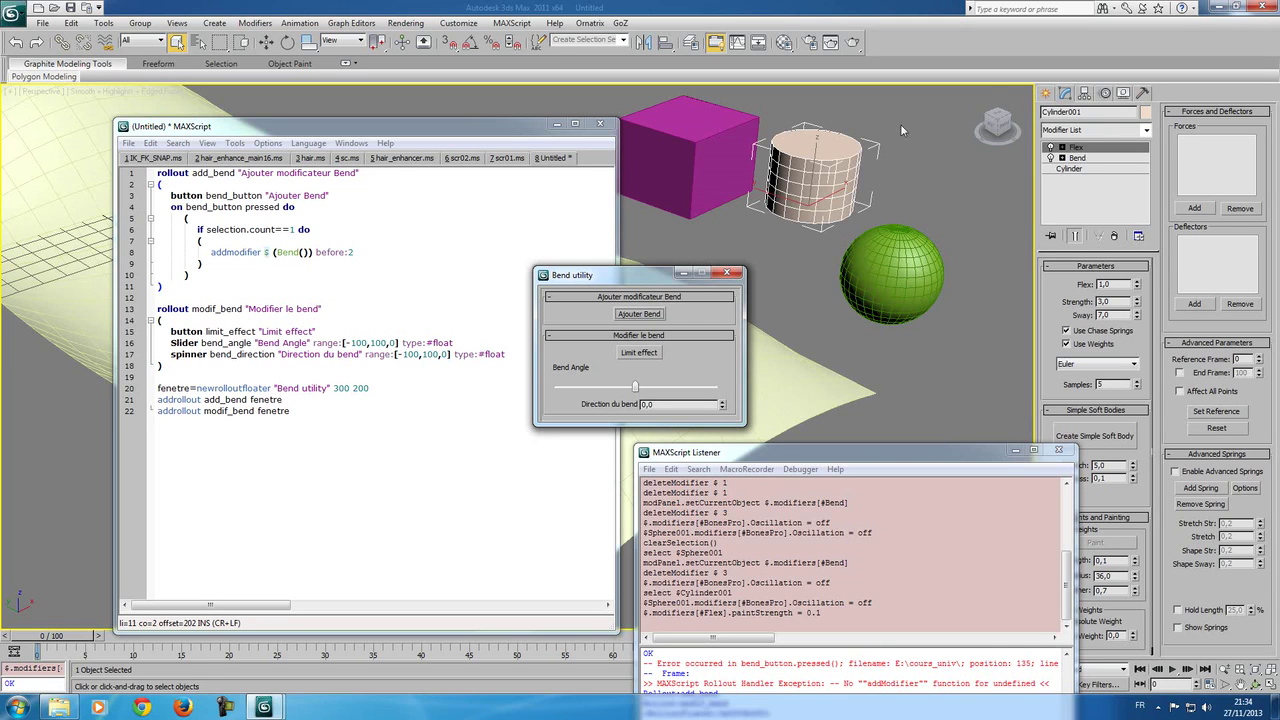
left_click(675, 146)
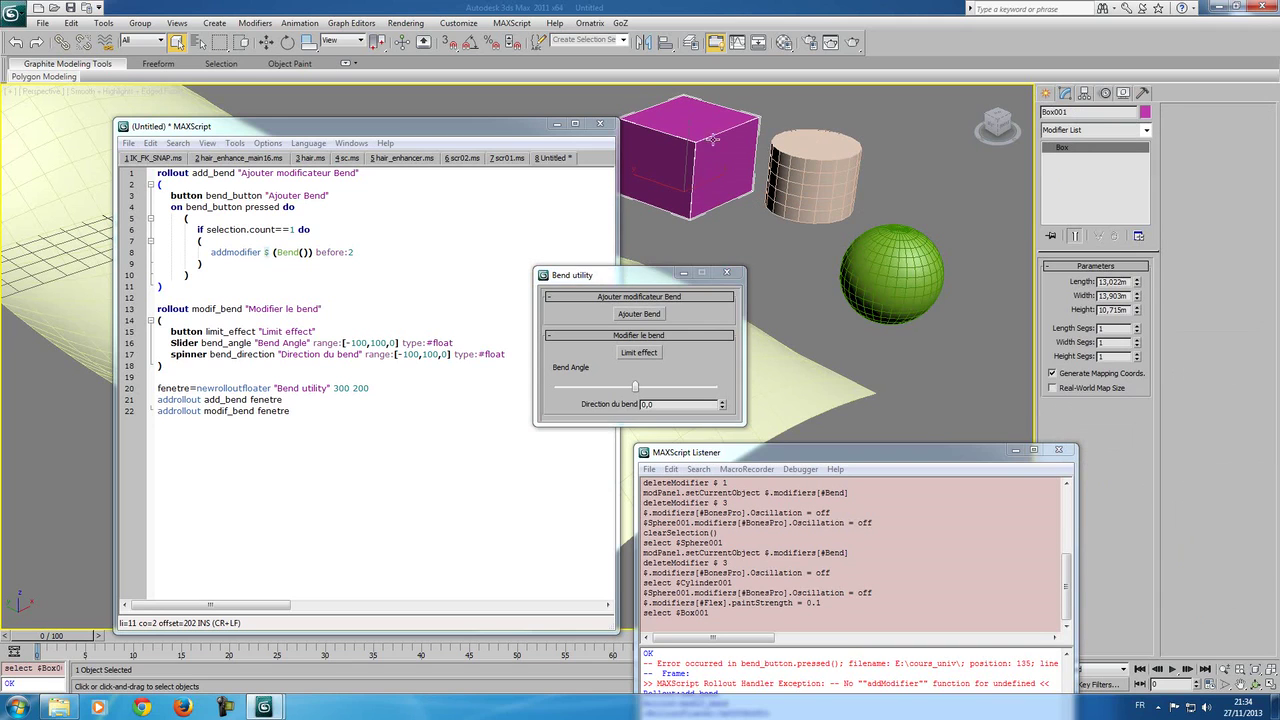
left_click(630, 318)
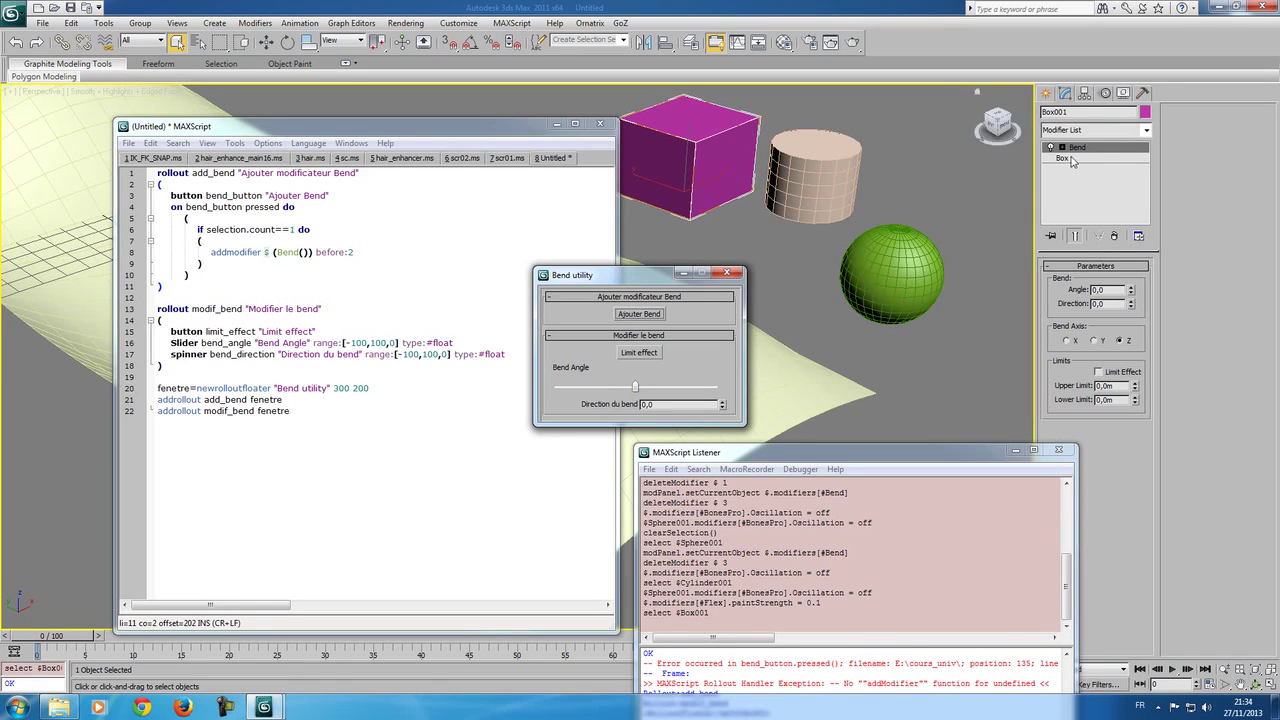
left_click_drag(316, 252, 365, 251)
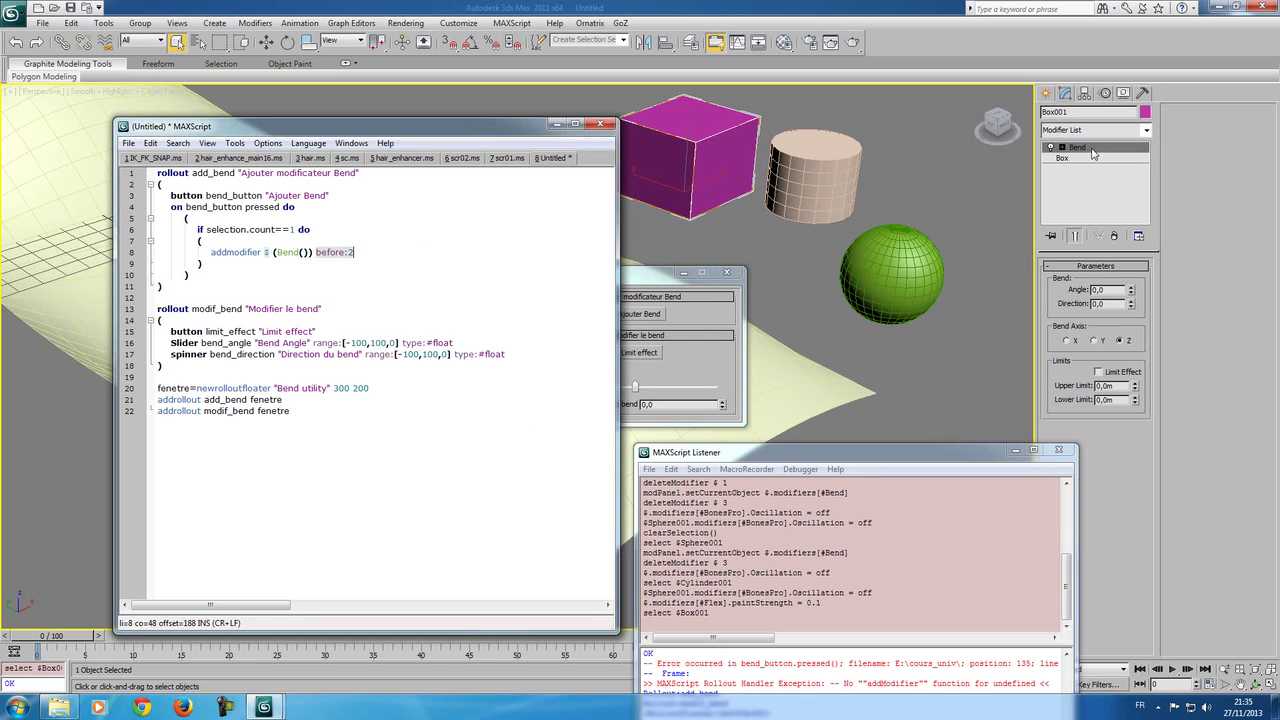
Step: Select the cylinder, close the Bend utility floater, then reselect the sphere and cylinder
left_click(813, 181)
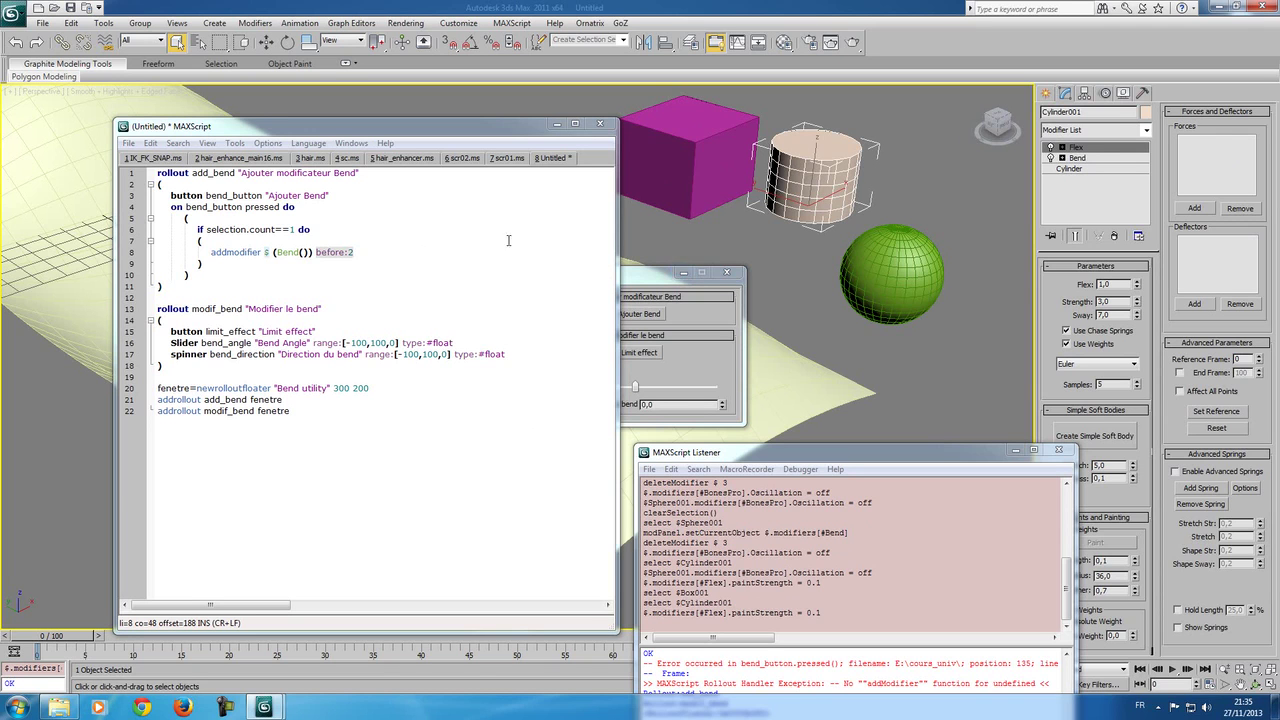
left_click(658, 280)
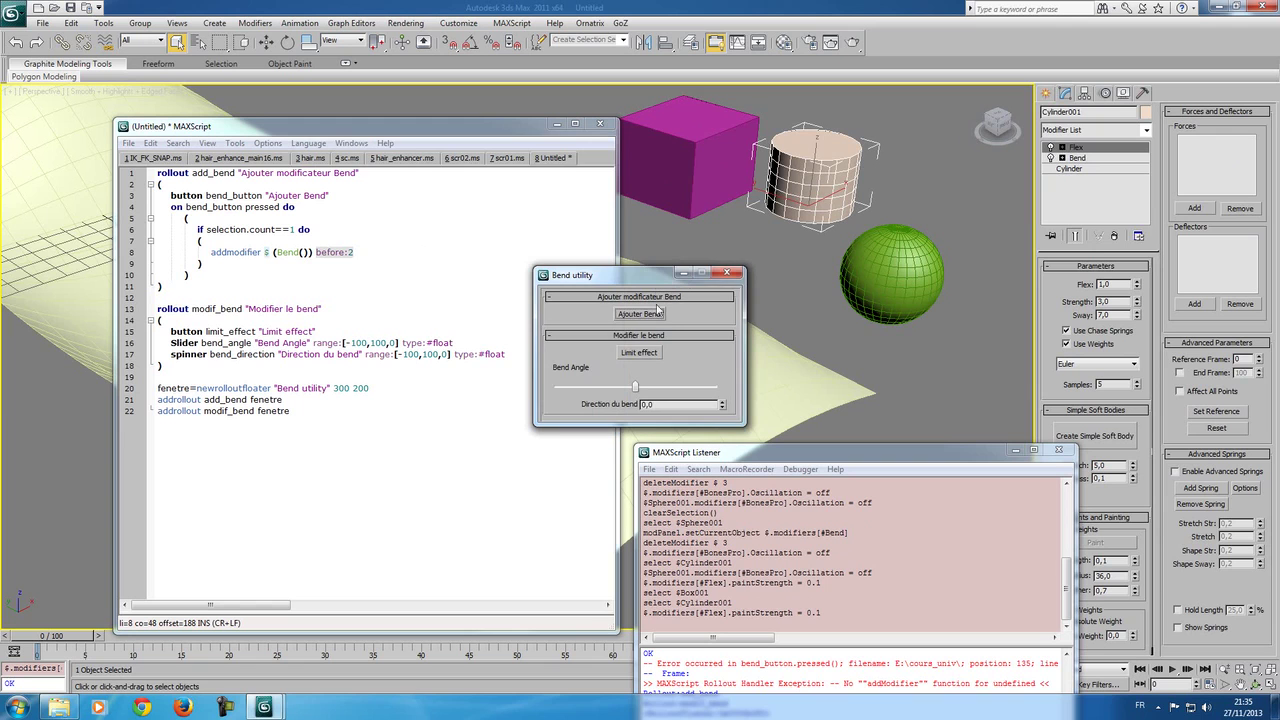
left_click(725, 276)
left_click(890, 270)
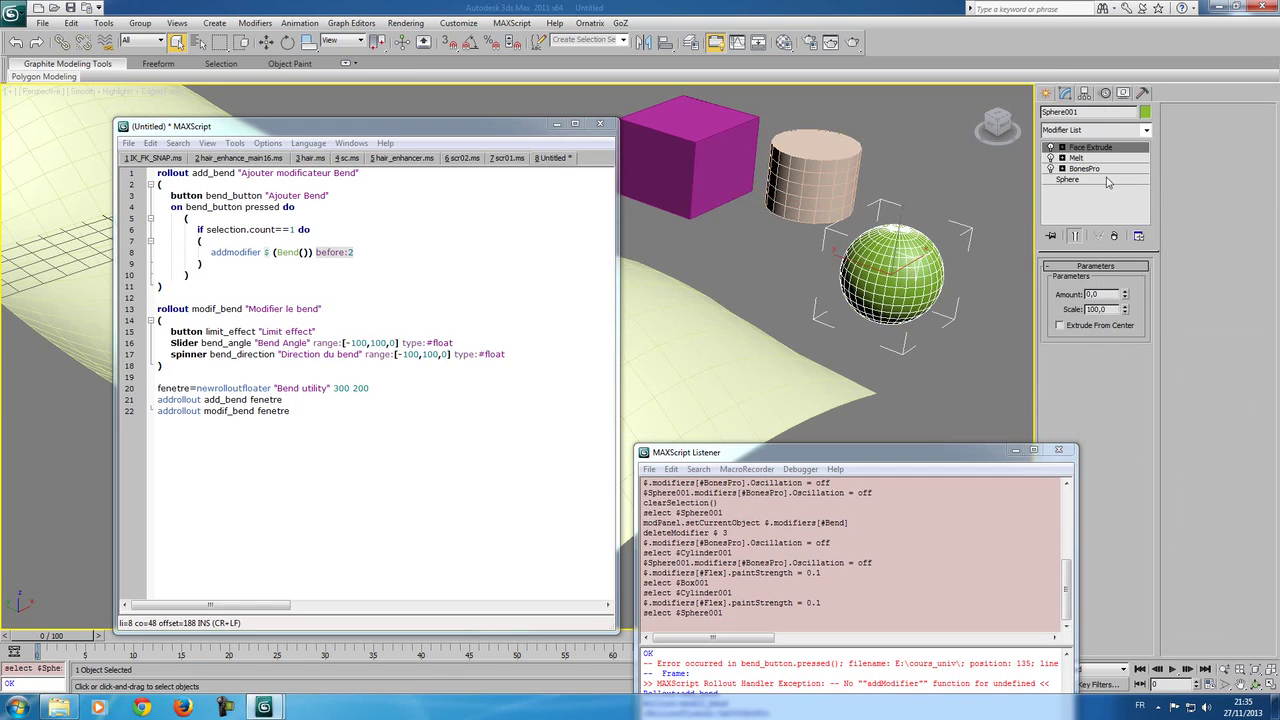
left_click(811, 161)
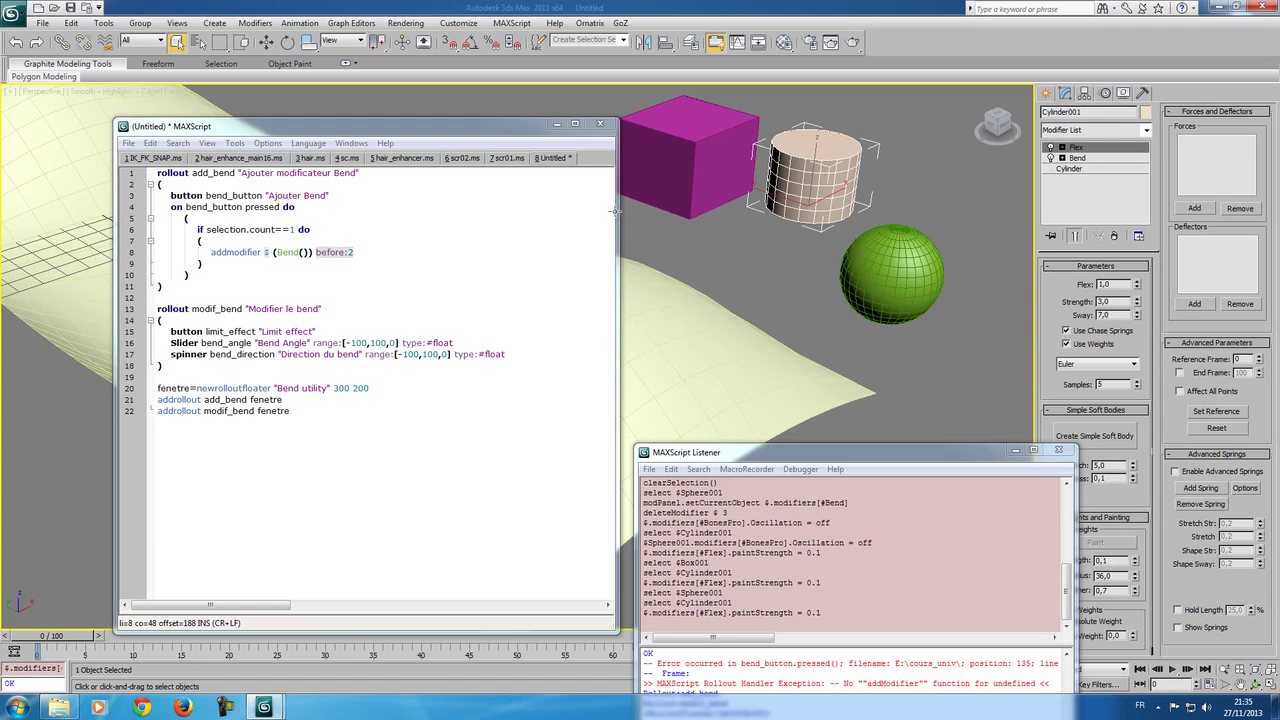
left_click(371, 255)
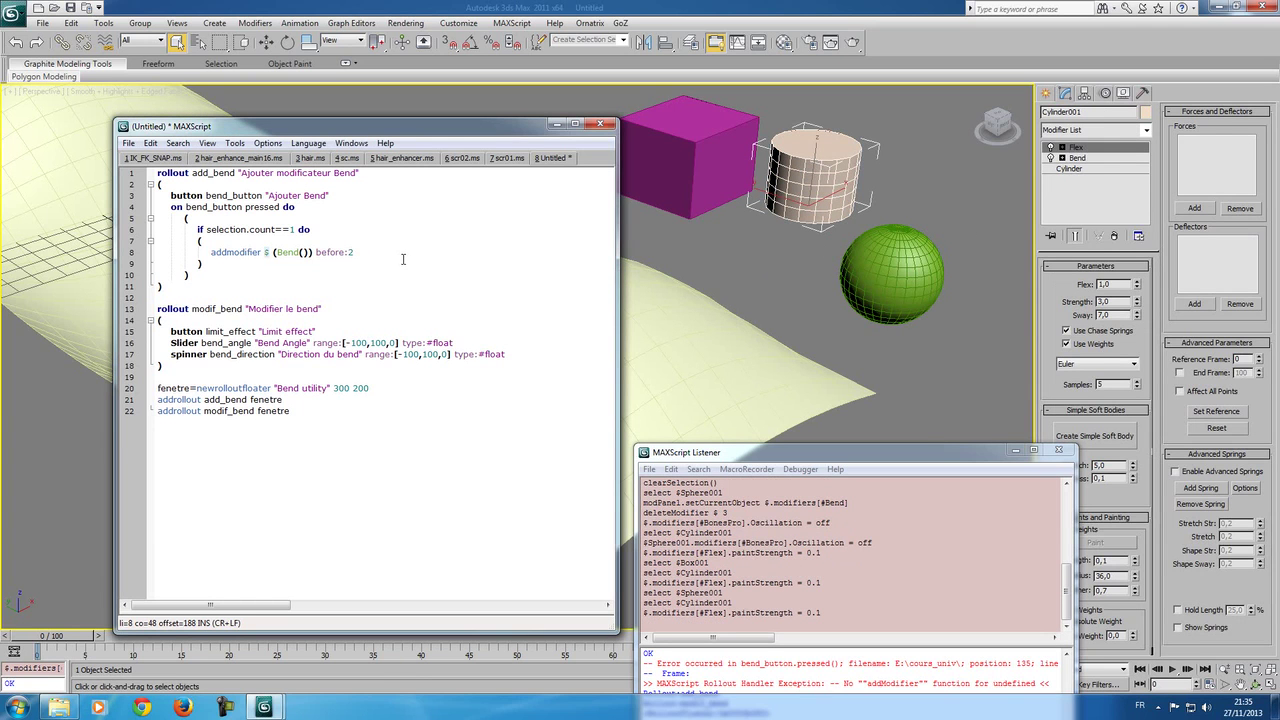
Step: Add a line '$.modifiers[#Bend].name' after the addmodifier call
key("Return")
key("Tab")
key("BackSpace")
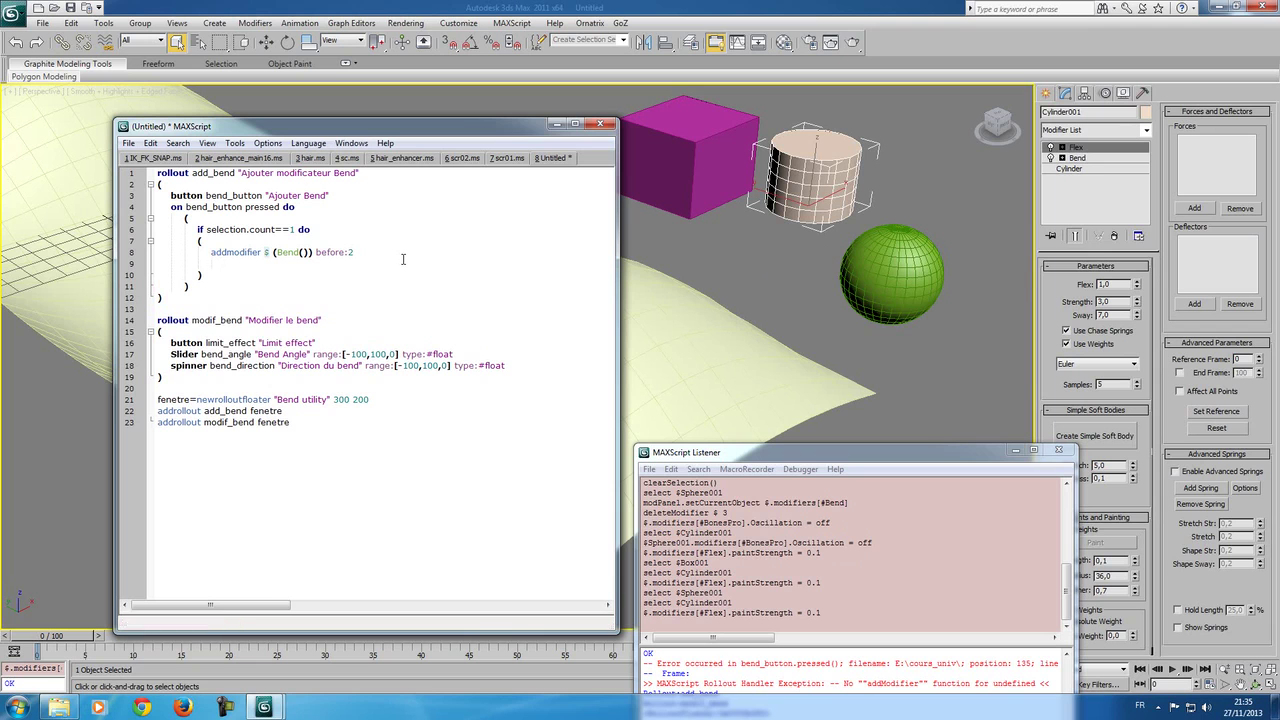
type("$.")
type("modifiers")
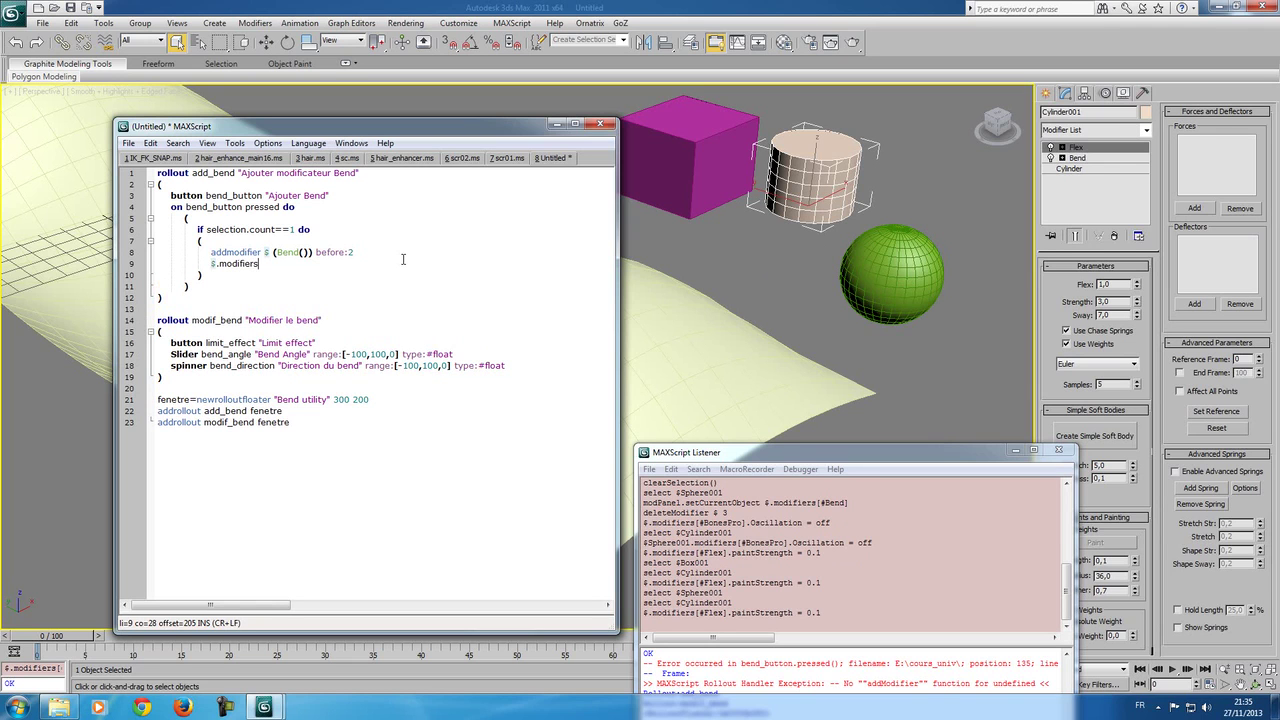
type("[")
type("#")
type("Bend")
type("].name")
Step: Delete the Bend modifiers from the cylinder and the box, then select the sphere
left_click(1077, 158)
left_click(1114, 236)
left_click(704, 141)
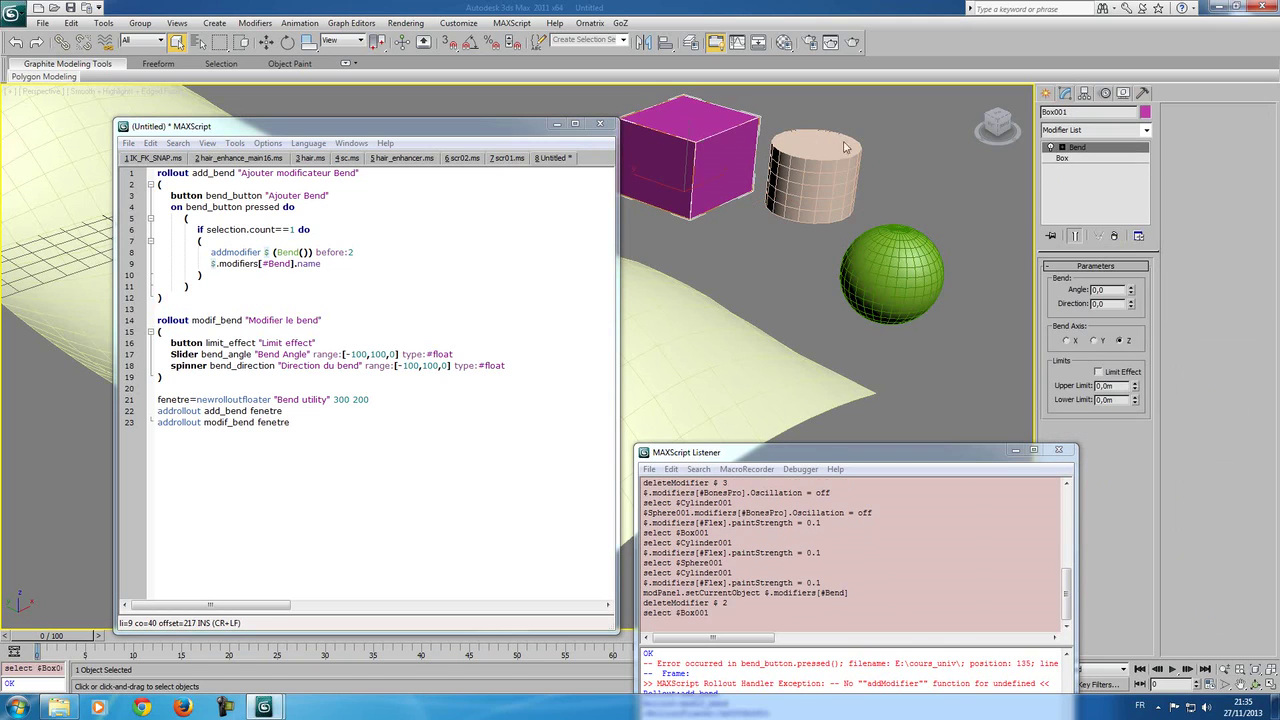
left_click(1114, 236)
left_click(890, 260)
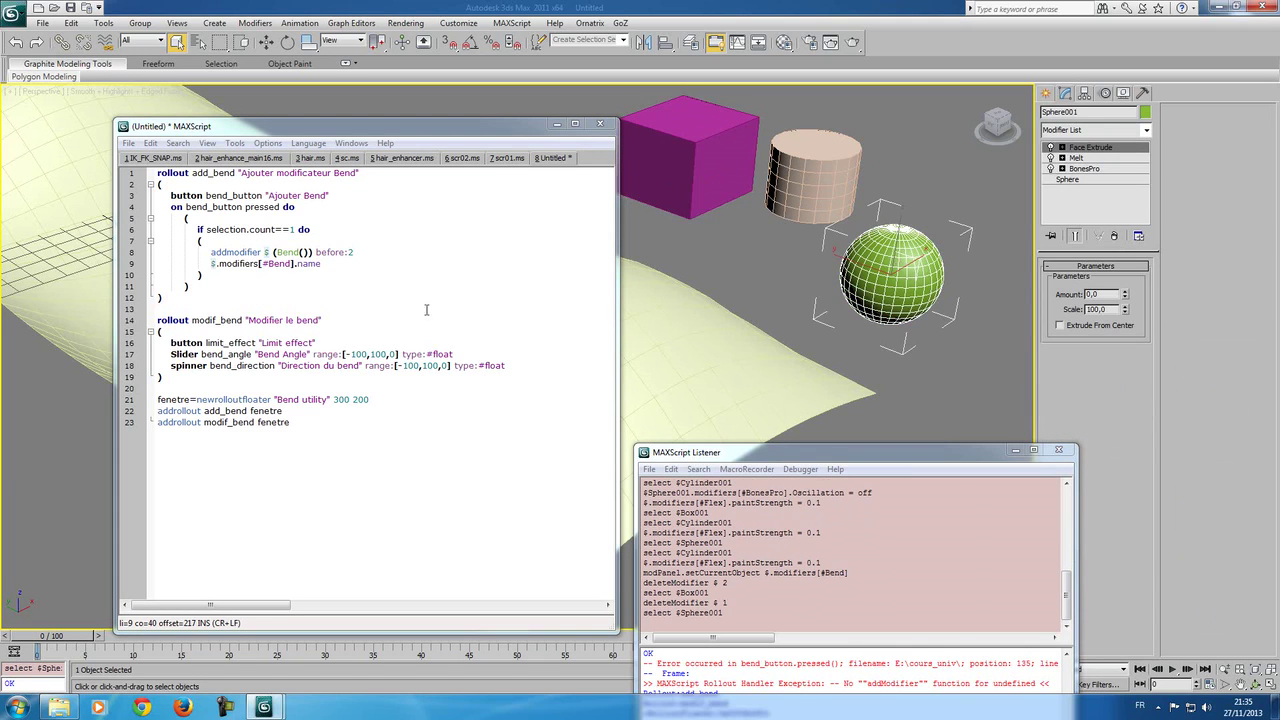
Step: Complete the line as $.modifiers[#Bend].name="tordre" and add a Bend to the sphere from the modifier list
left_click(335, 263)
type("=")
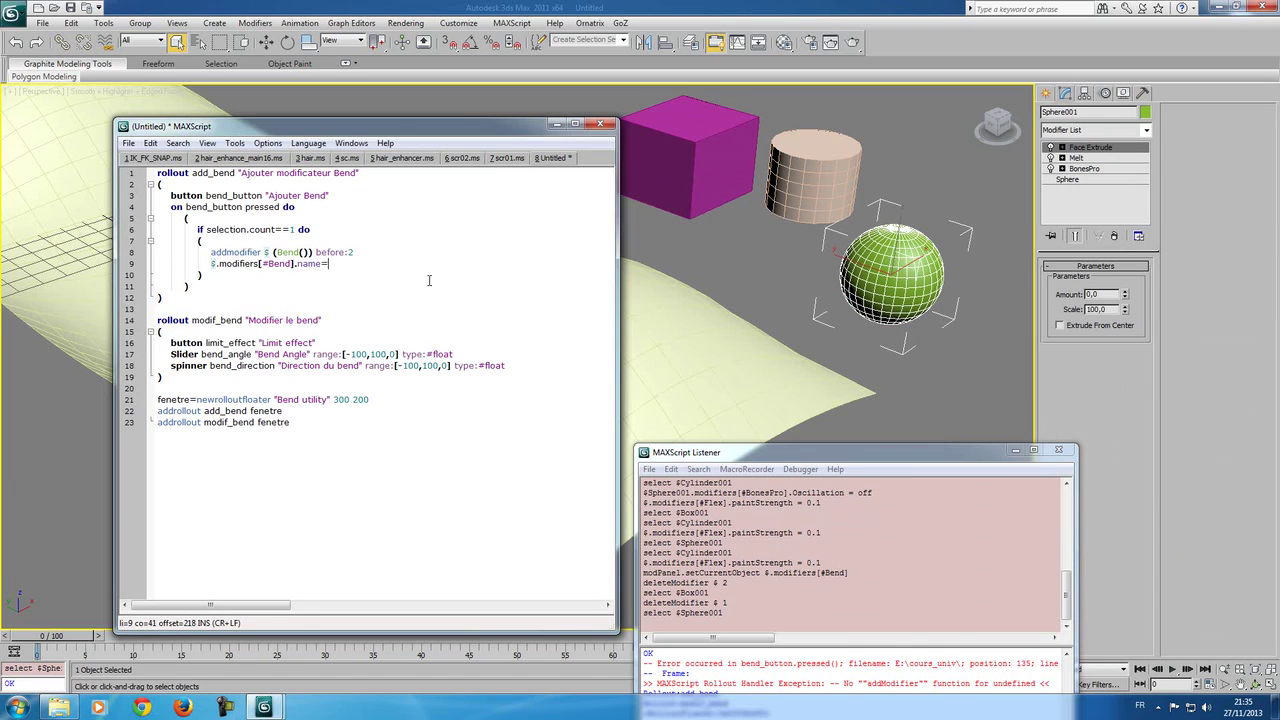
type("\"tor")
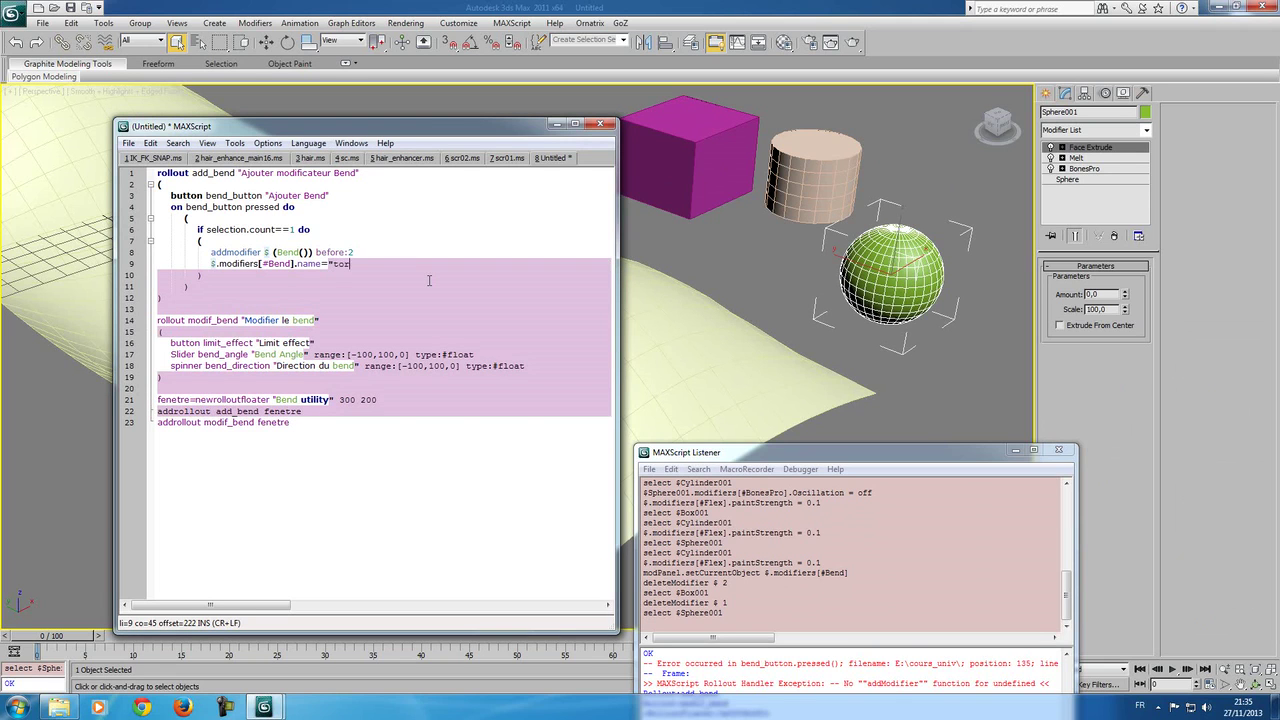
type("dre")
type("\"")
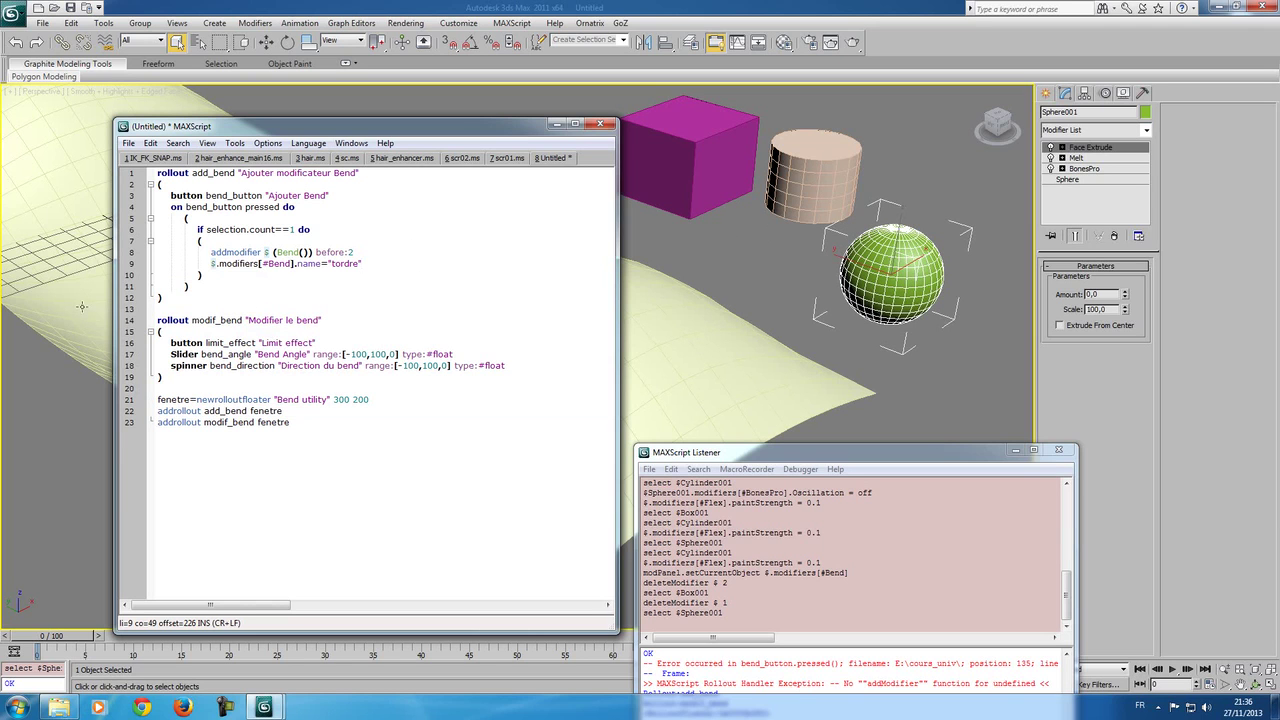
left_click(219, 263)
left_click(1100, 130)
left_click(1065, 396)
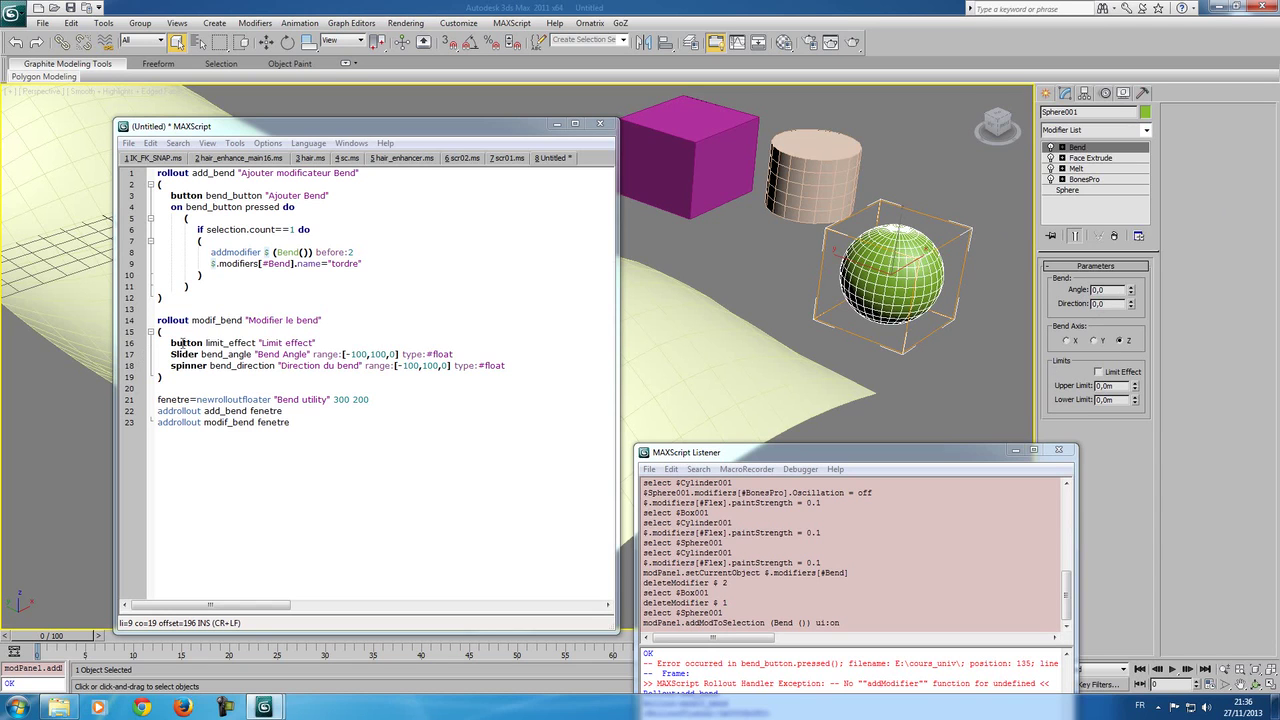
left_click(512, 366)
Step: Add a new line after line 18 reading 'on limit_effect pressed do'
key("Return")
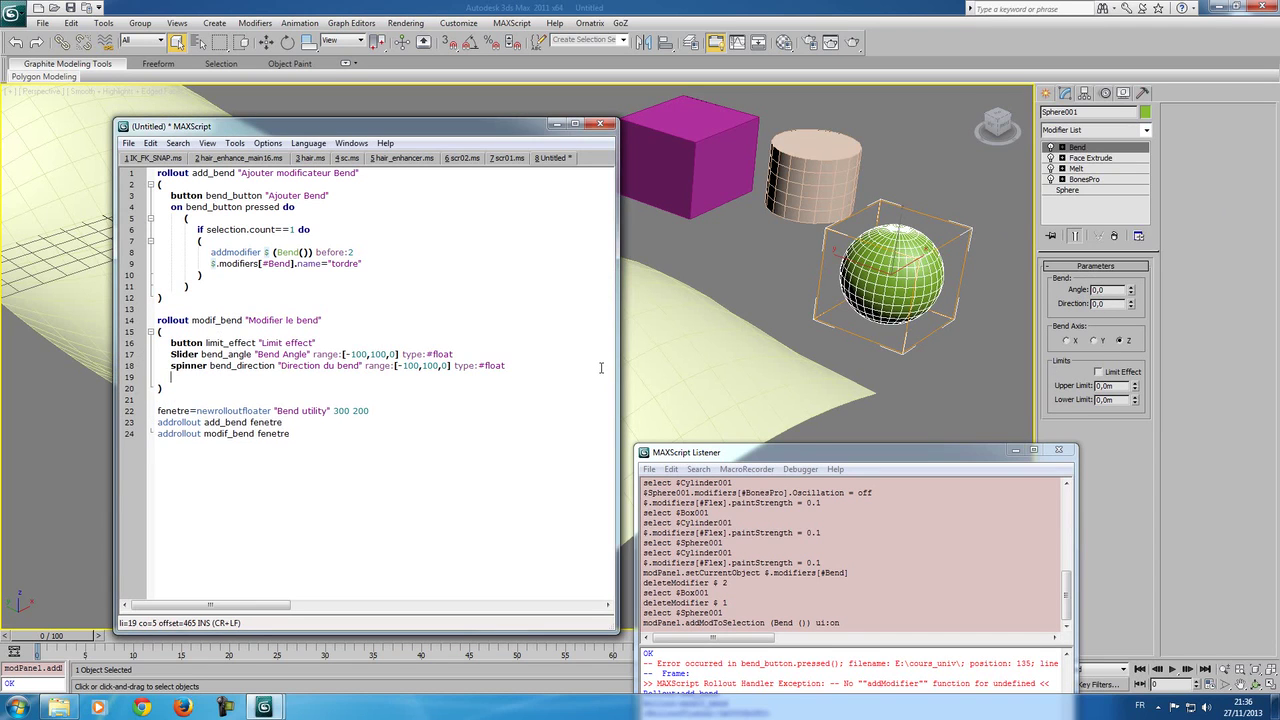
type("on ")
type("limit")
type("_effect ")
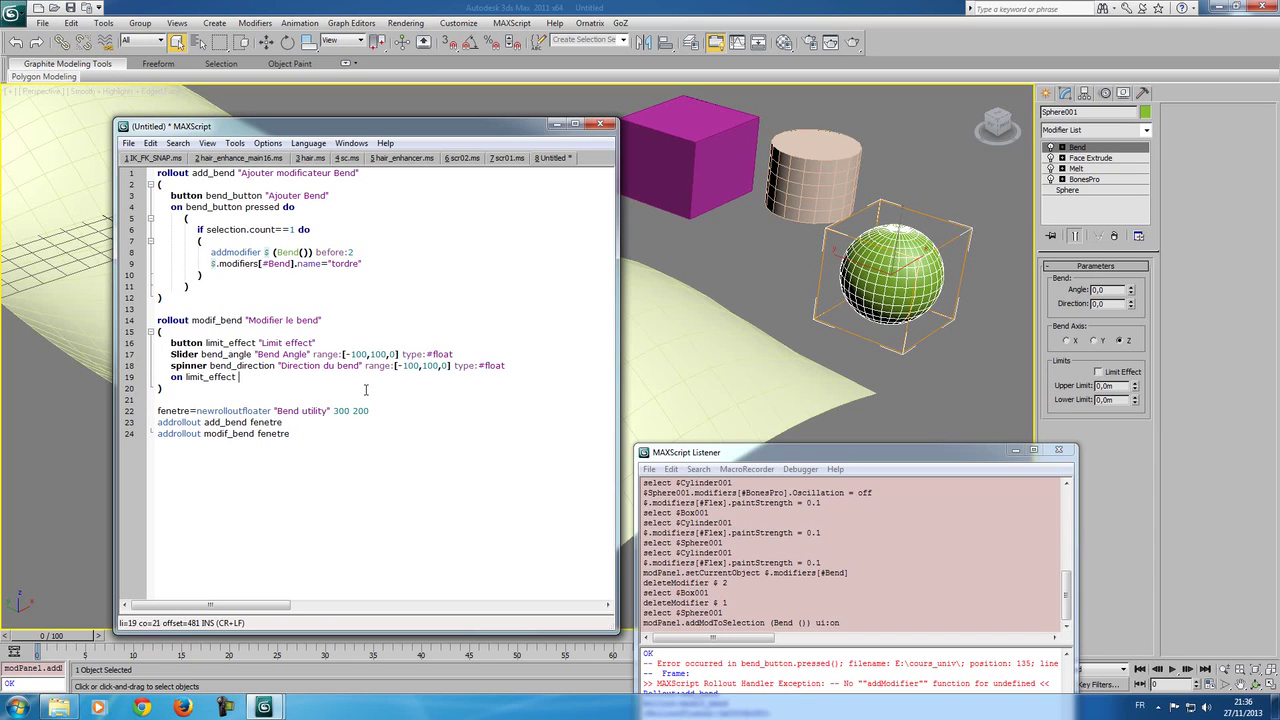
type("_pressed")
key("Left")
key("Delete")
key("Right")
key("Right")
key("Right")
key("Right")
key("Right")
type("do")
Step: Add an empty indented ( ) body block beneath the limit_effect handler line
key("Return")
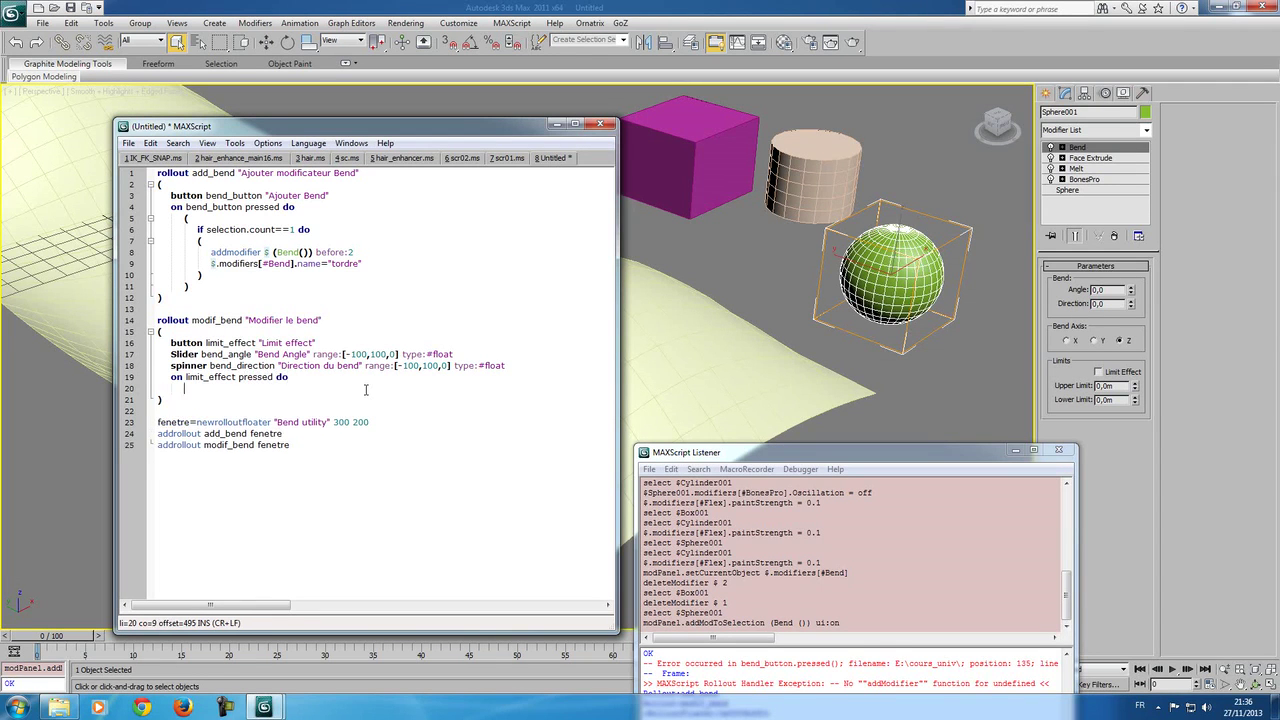
type("(")
key("Return")
key("Return")
type(")")
key("Up")
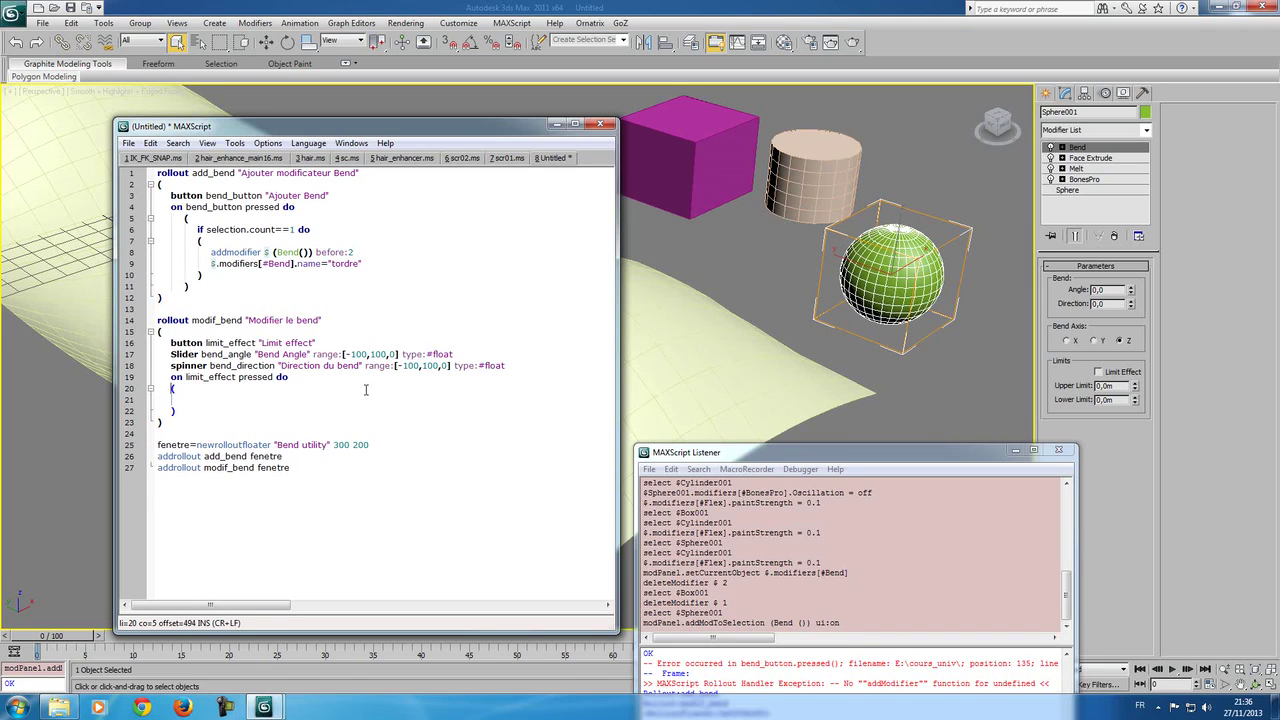
key("Down")
key("Down")
key("Tab")
left_click(195, 399)
Step: Move the Listener up and clear all the recorded macro recorder text
left_click_drag(866, 455, 565, 10)
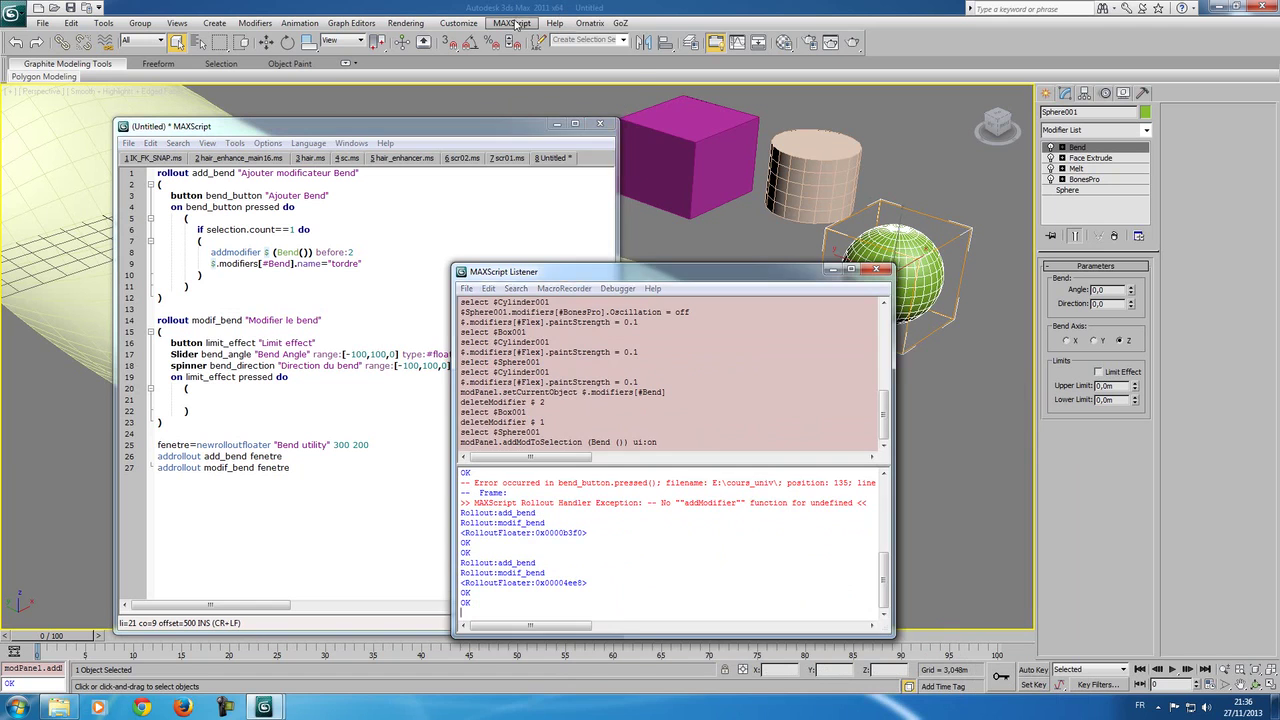
left_click(511, 23)
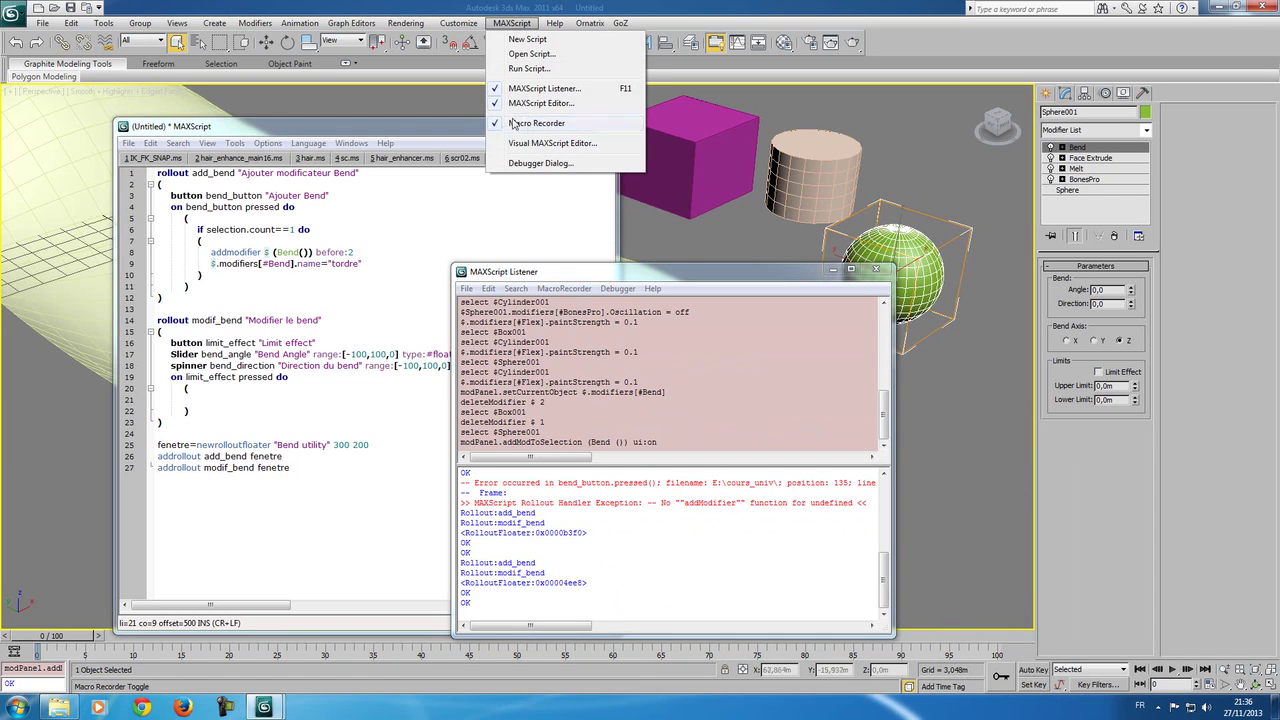
left_click(598, 410)
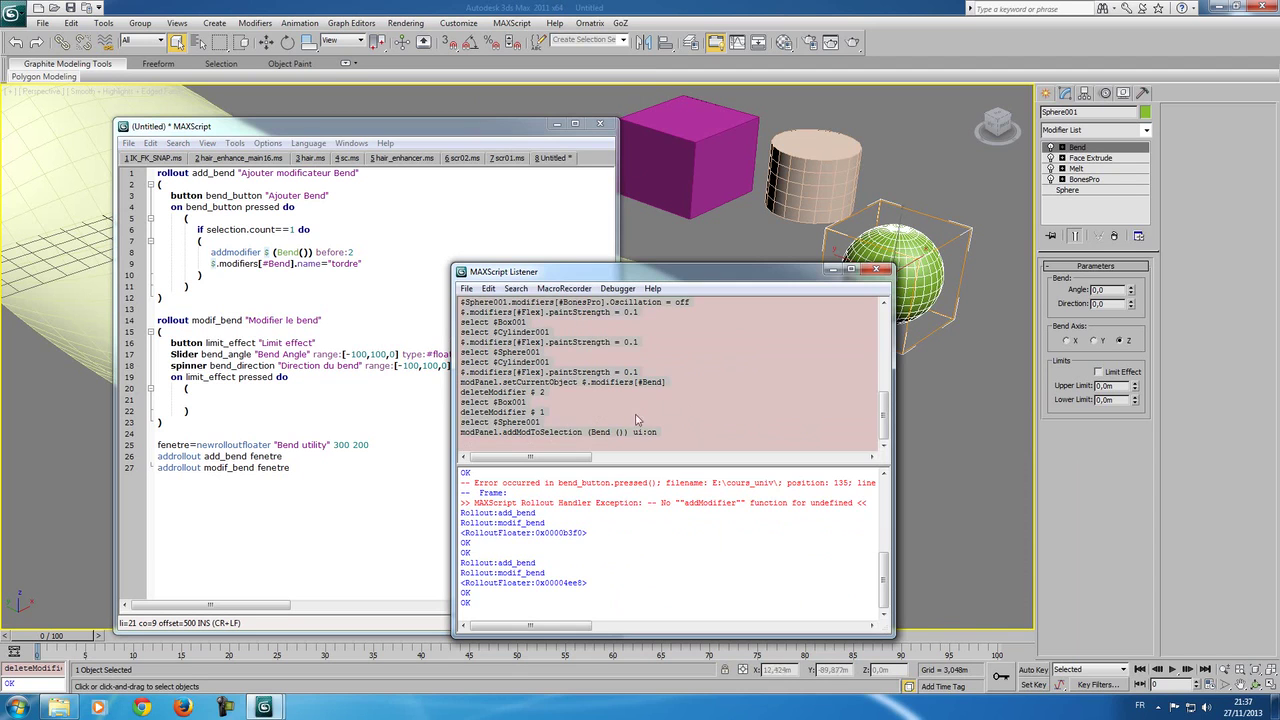
key("ctrl+a")
key("Delete")
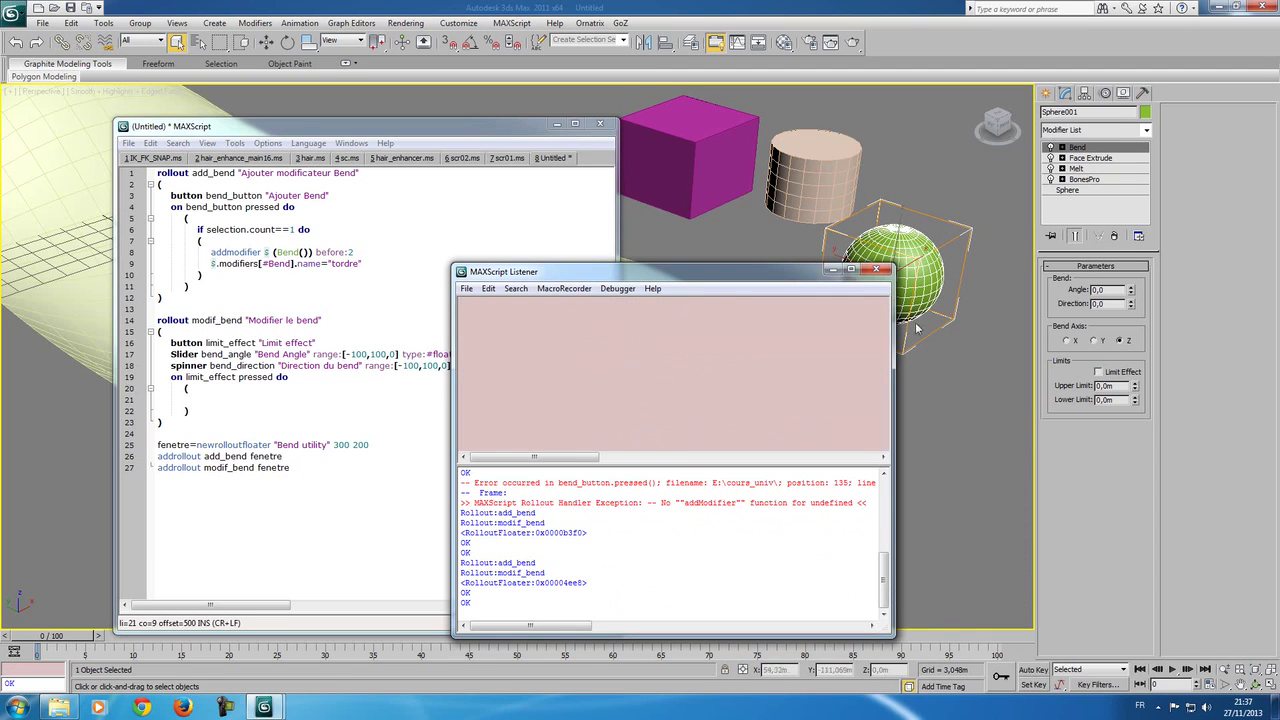
Step: Toggle the Bend's Limit Effect to log the FromTo command, ending with it off
left_click(1110, 372)
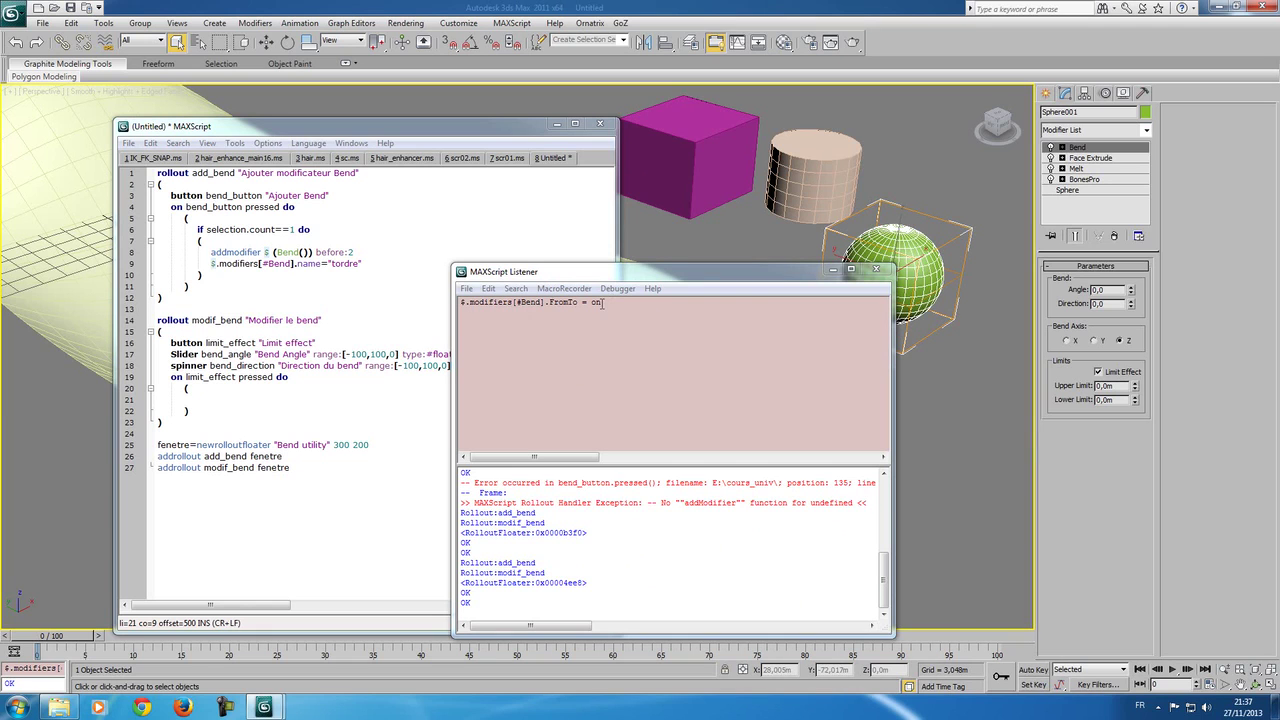
left_click(1098, 372)
left_click(1098, 372)
left_click(1098, 372)
left_click(1098, 372)
left_click(1098, 372)
left_click(210, 407)
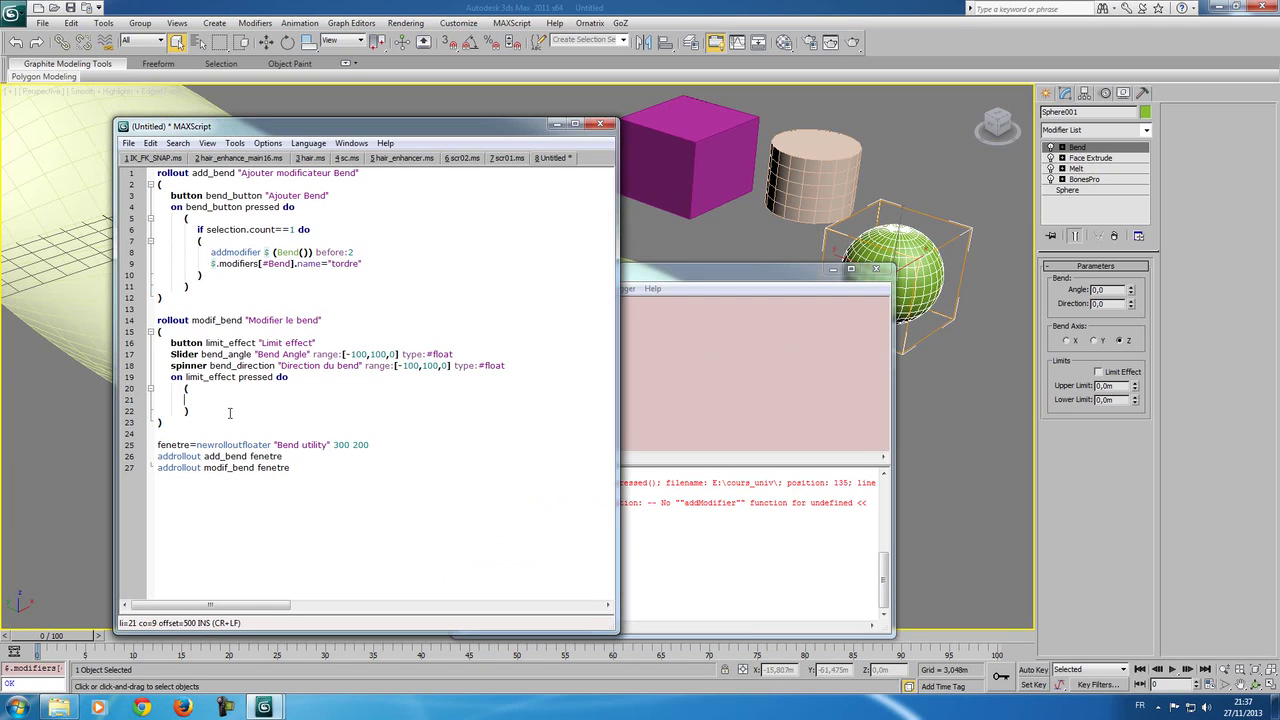
Step: Type '$.modifiers[#tordre].fromto=on' inside the limit_effect handler body
type("$.modifiers[")
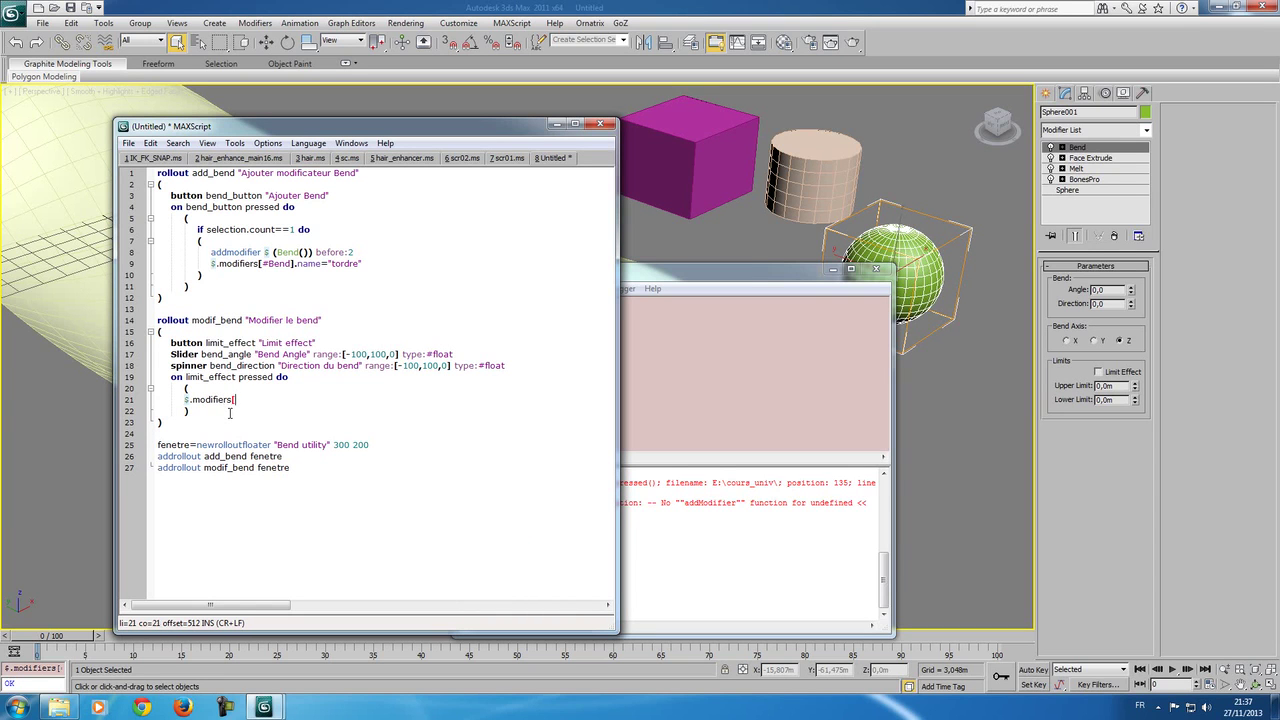
type("#")
type("tordre")
type("].")
type("fromto=on")
Step: Remove the old Bend modifier from the sphere and reselect the sphere
left_click(1115, 238)
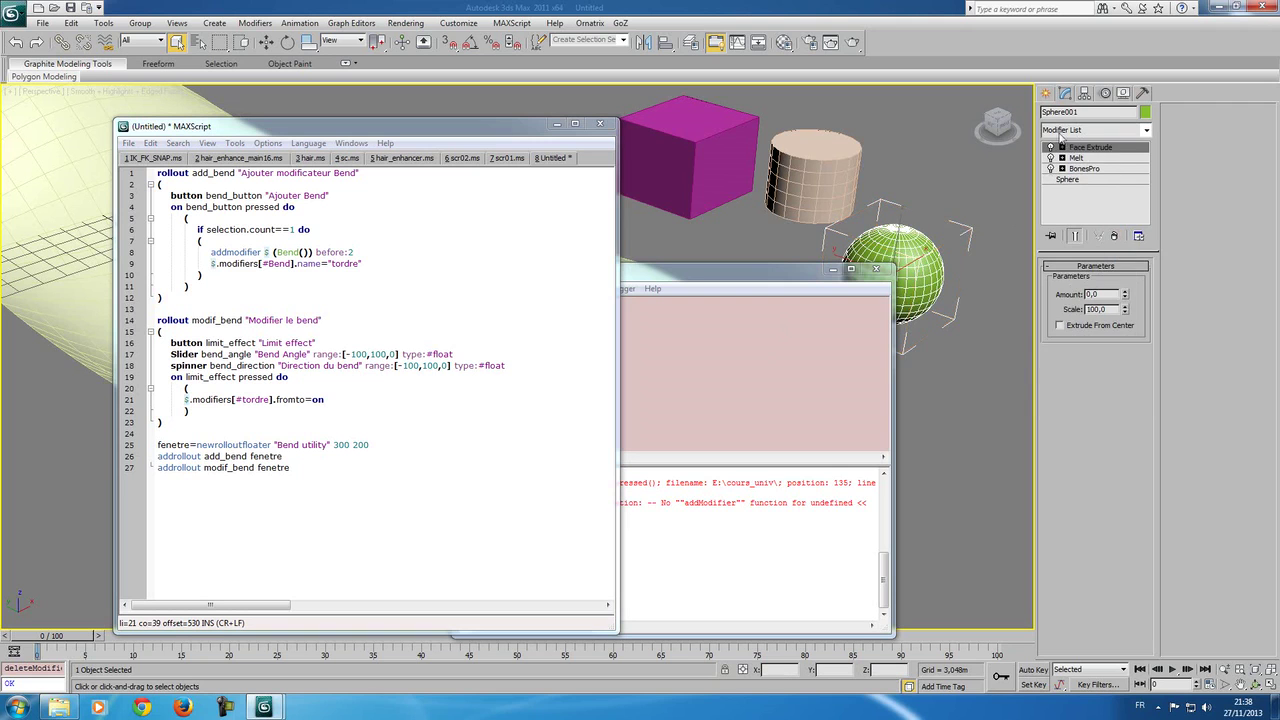
left_click(955, 201)
left_click(890, 229)
Step: Evaluate the script with Ctrl+E and use Ajouter Bend to add a Bend to the sphere
left_click(363, 321)
key("ctrl+e")
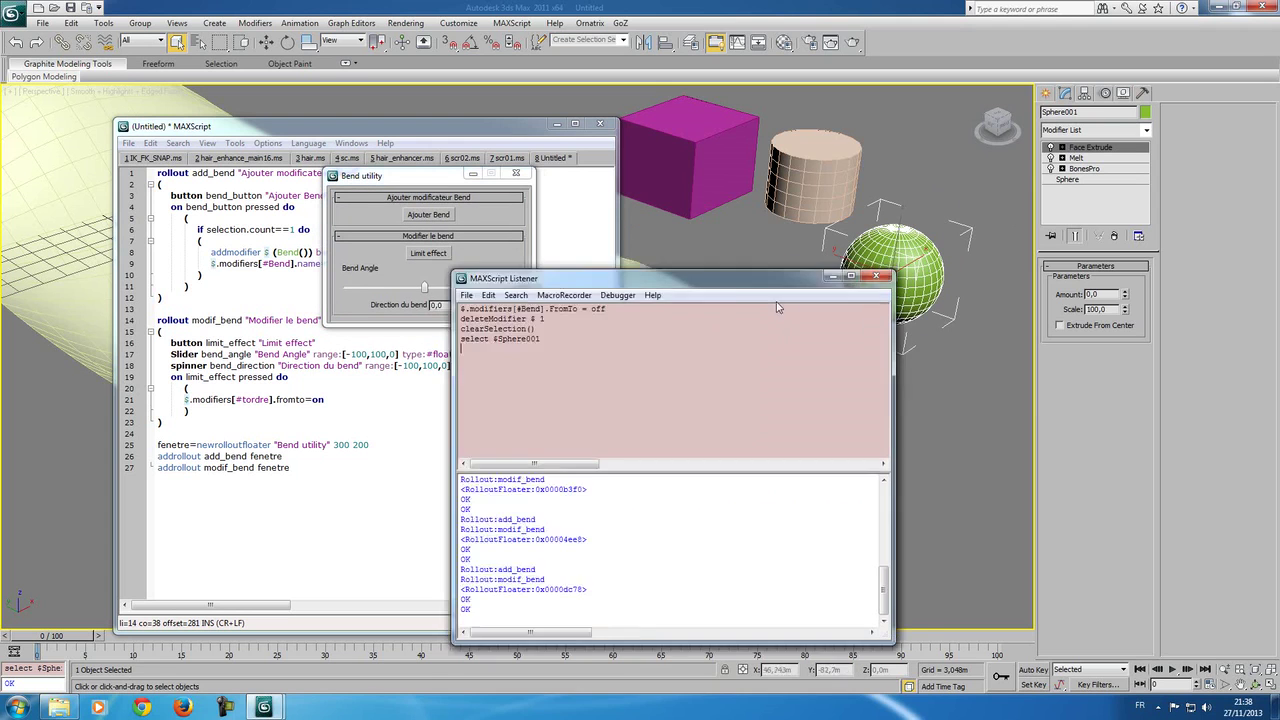
left_click_drag(729, 270, 731, 467)
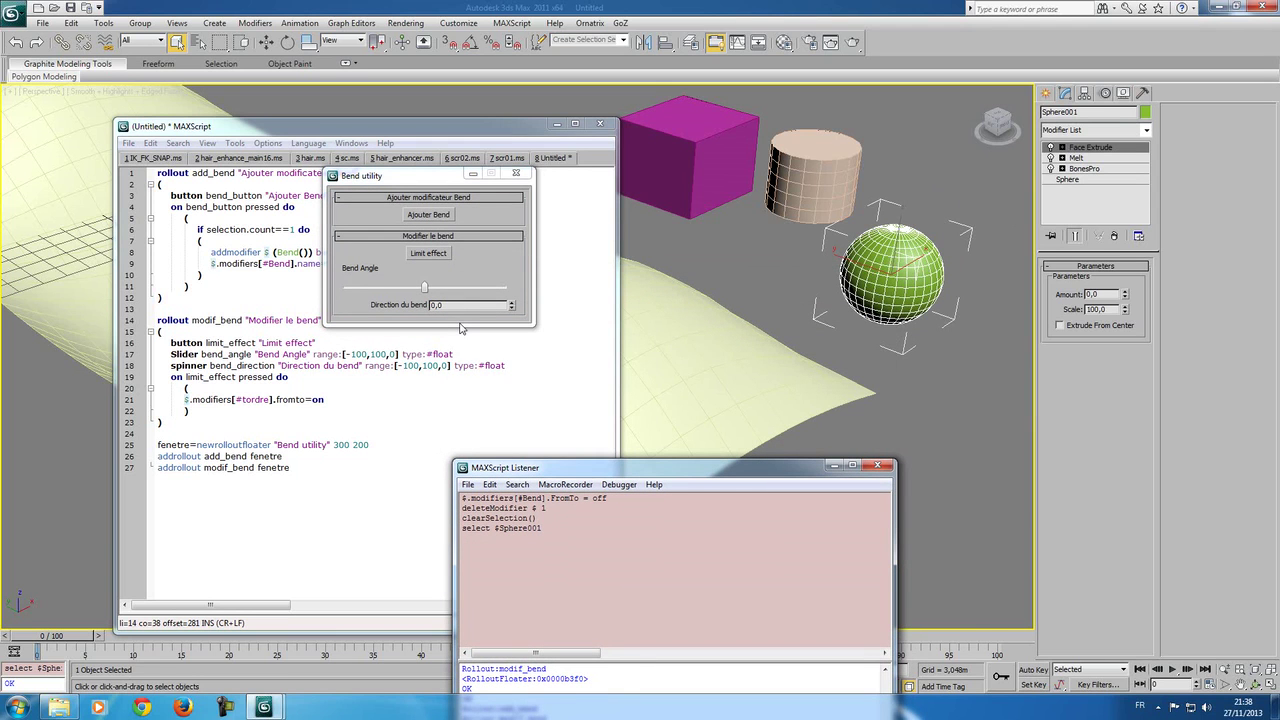
left_click(430, 219)
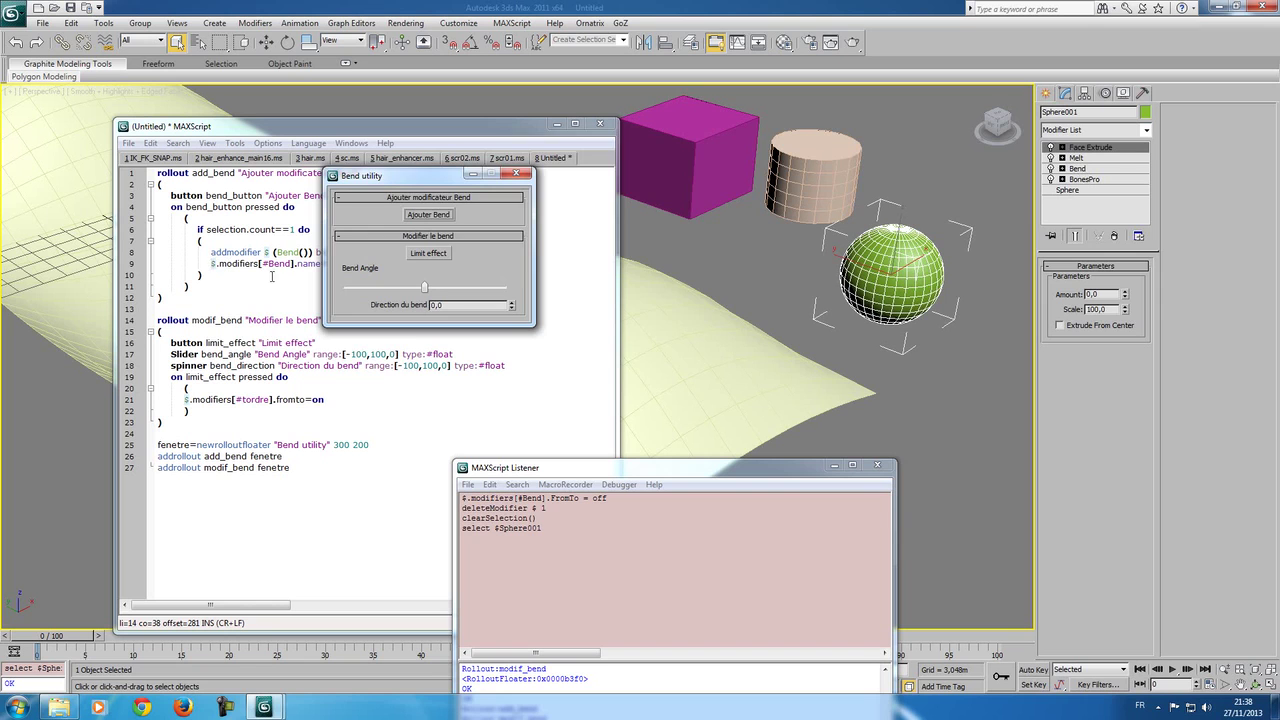
left_click_drag(420, 180, 665, 235)
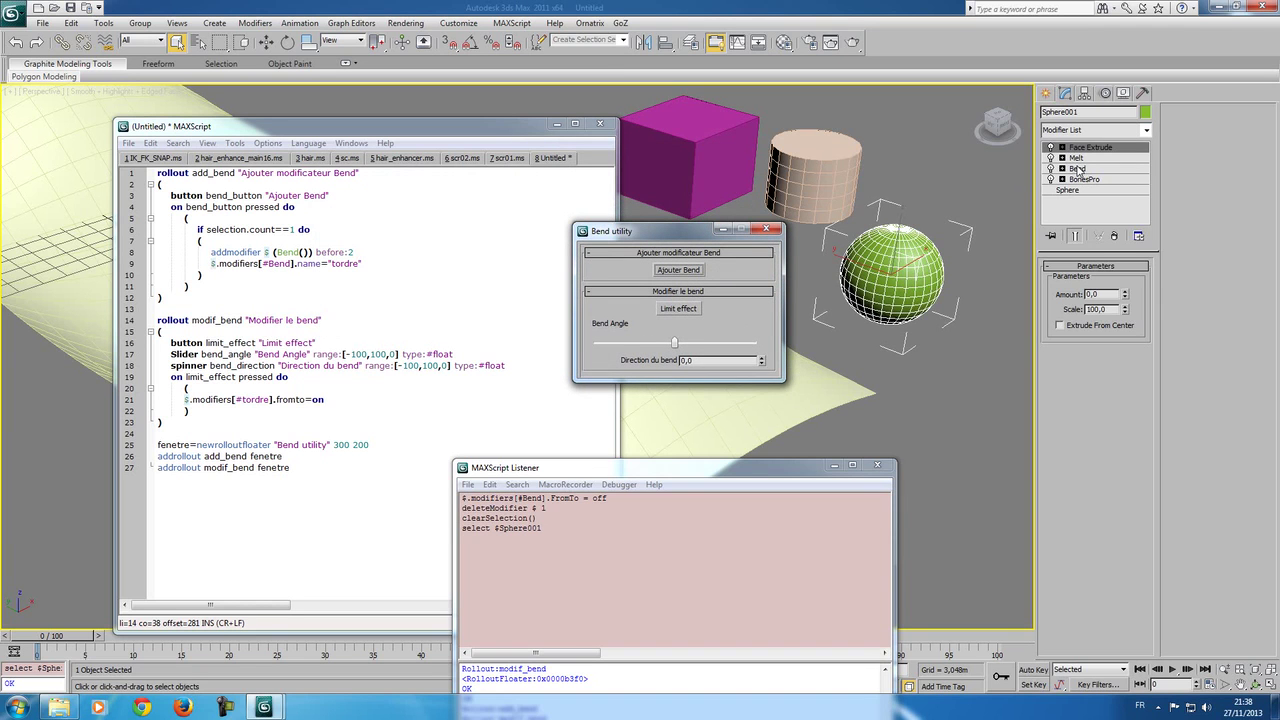
Step: Reselect the sphere, enable Limit Effect on its tordre modifier, then delete tordre
left_click(816, 162)
left_click(918, 294)
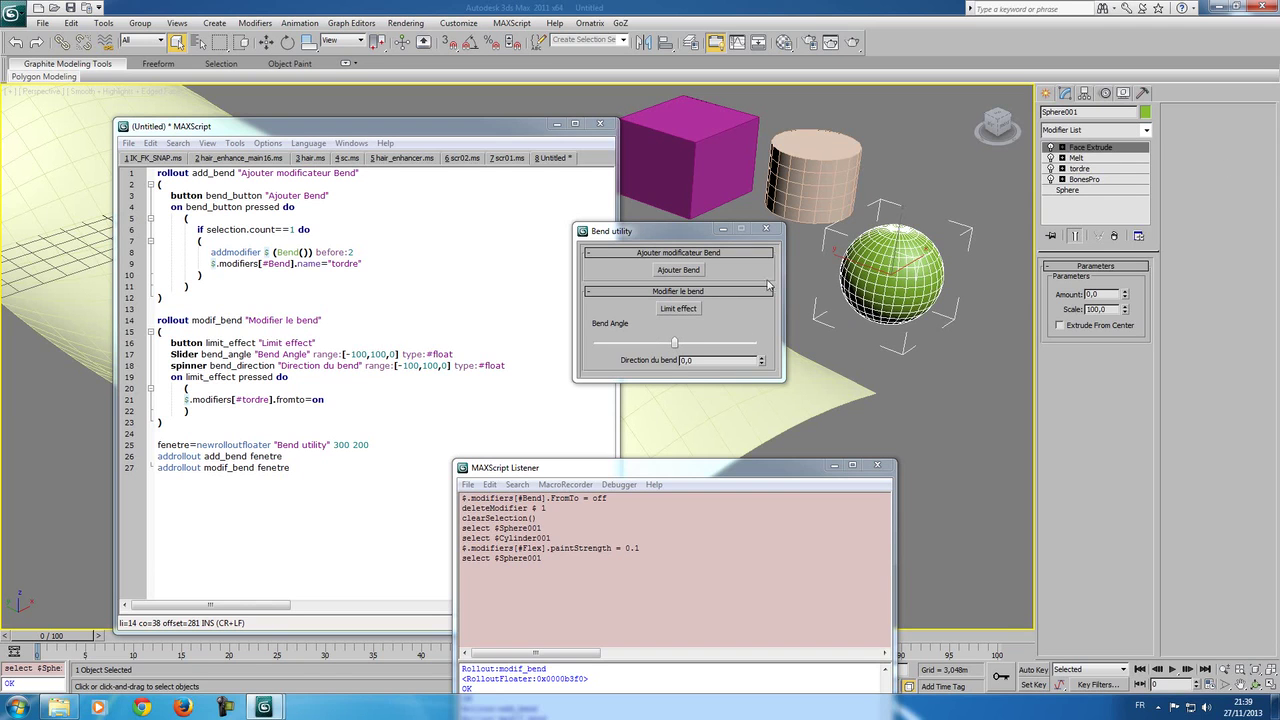
left_click(1114, 169)
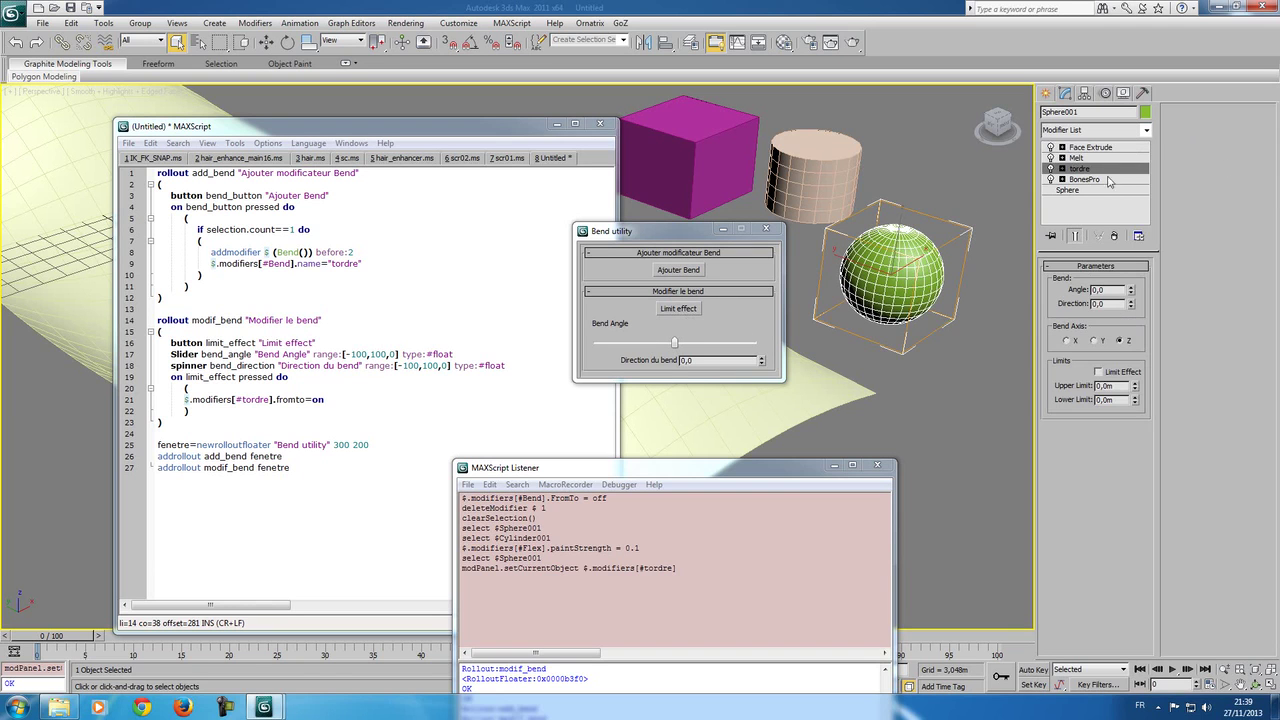
left_click(680, 309)
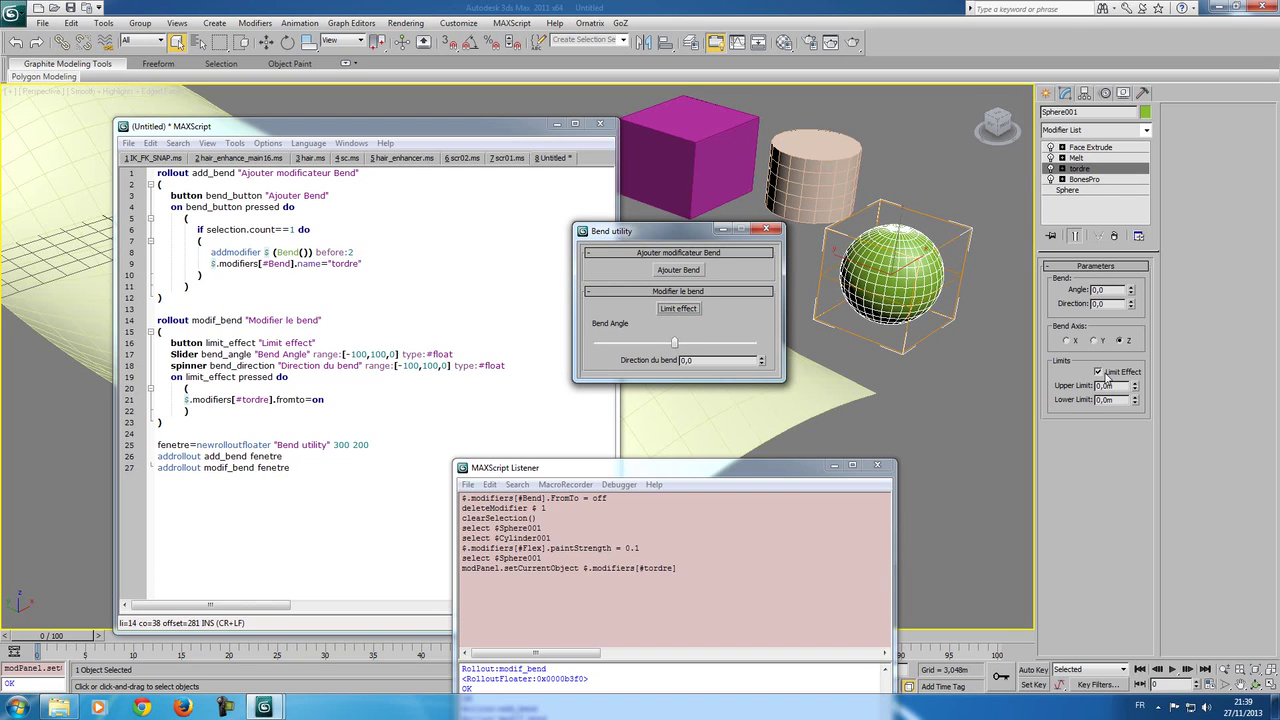
left_click(1114, 236)
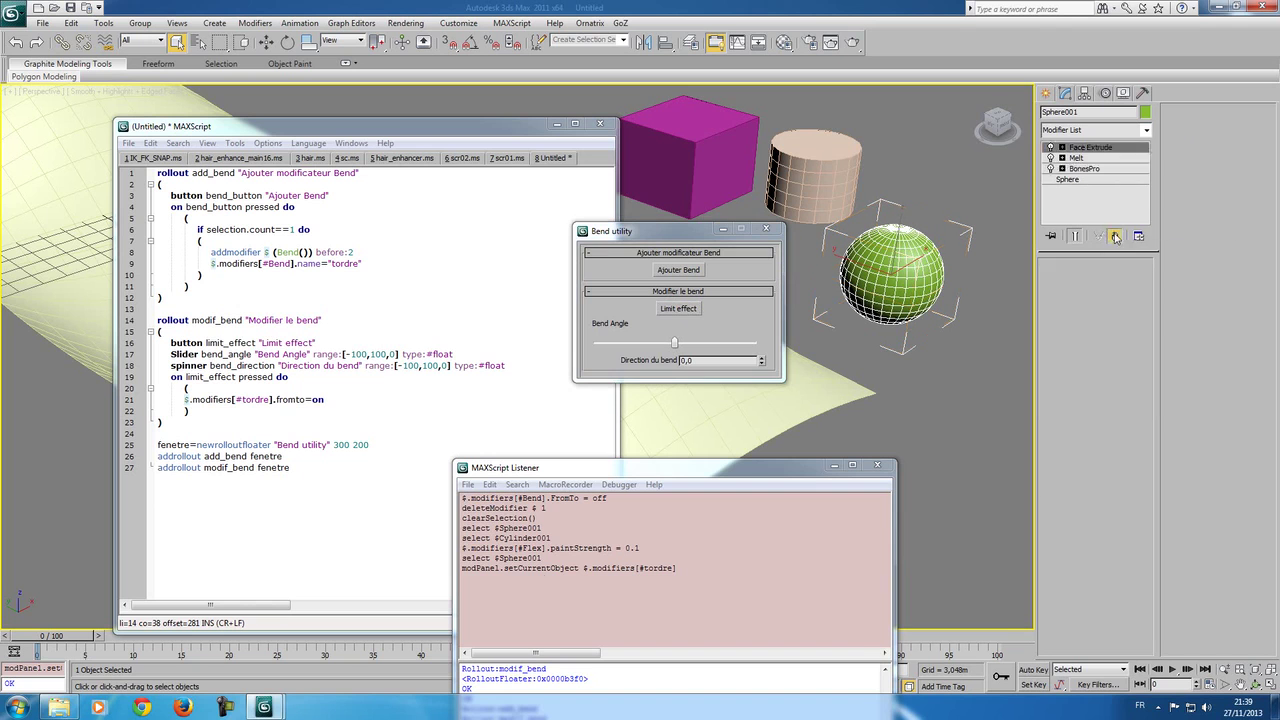
Step: Close the Bend utility floater and rerun the script to reopen it
left_click(1086, 148)
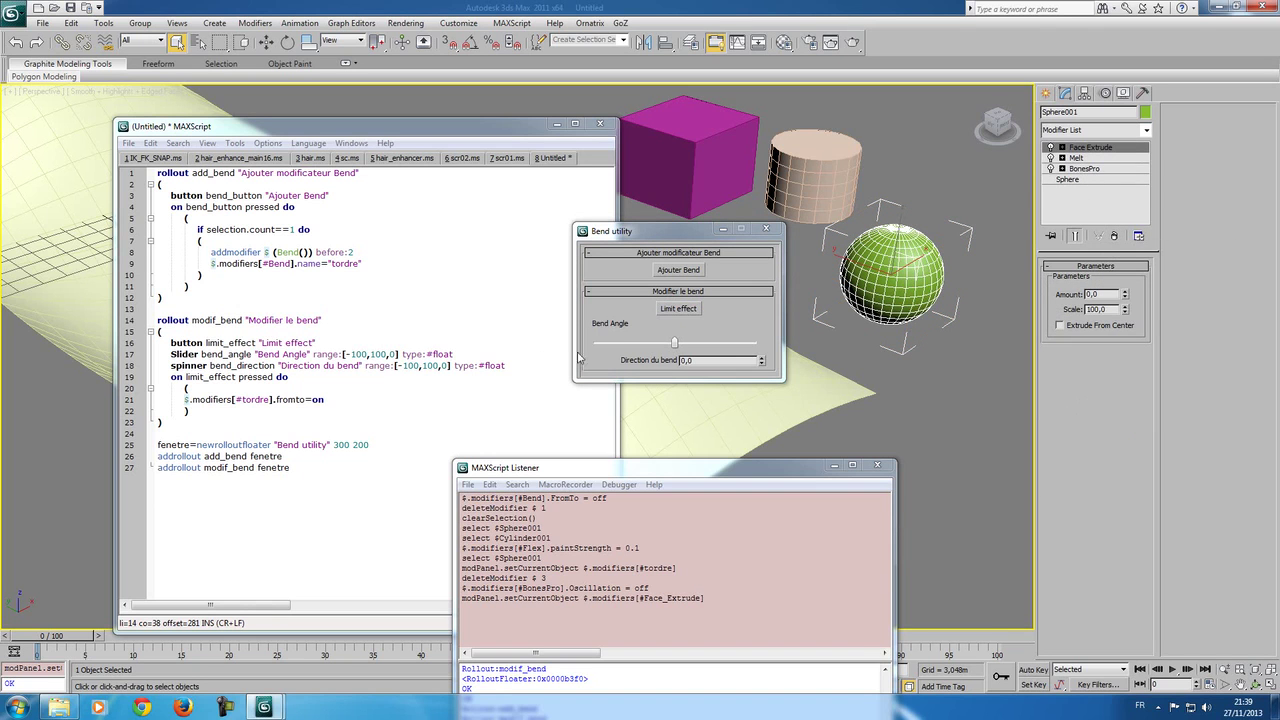
left_click(767, 230)
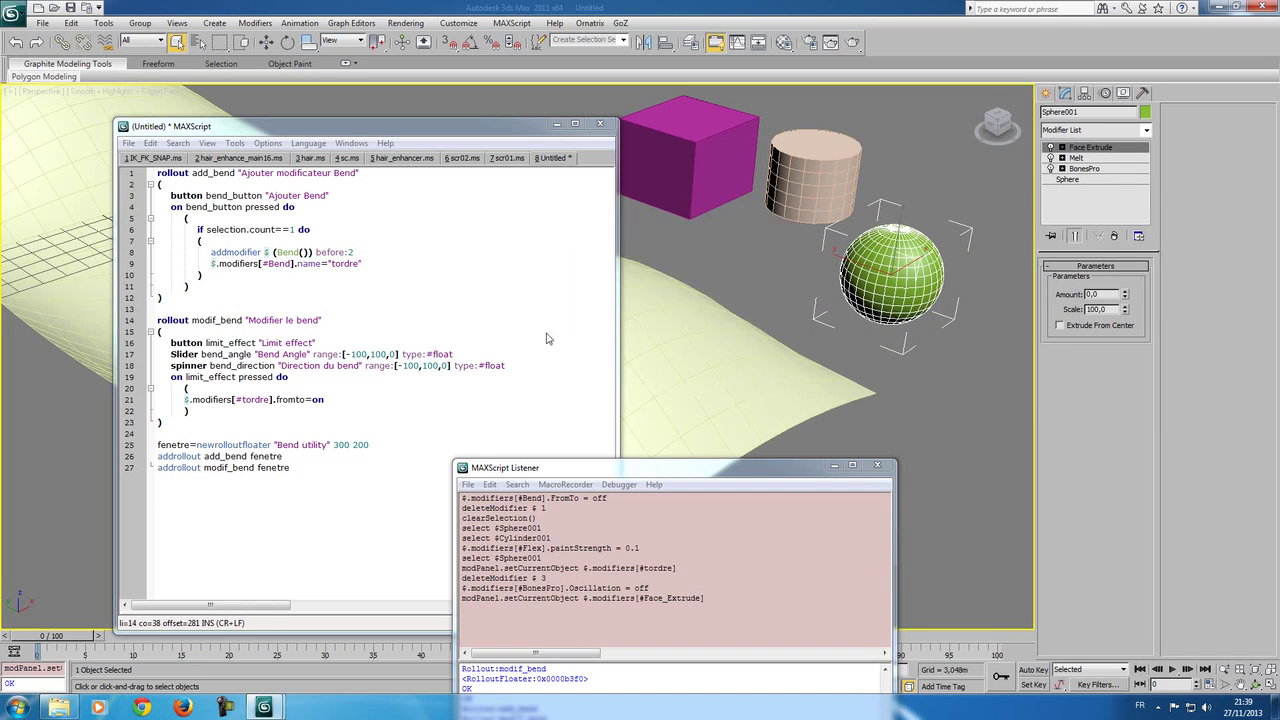
left_click(418, 366)
key("ctrl+e")
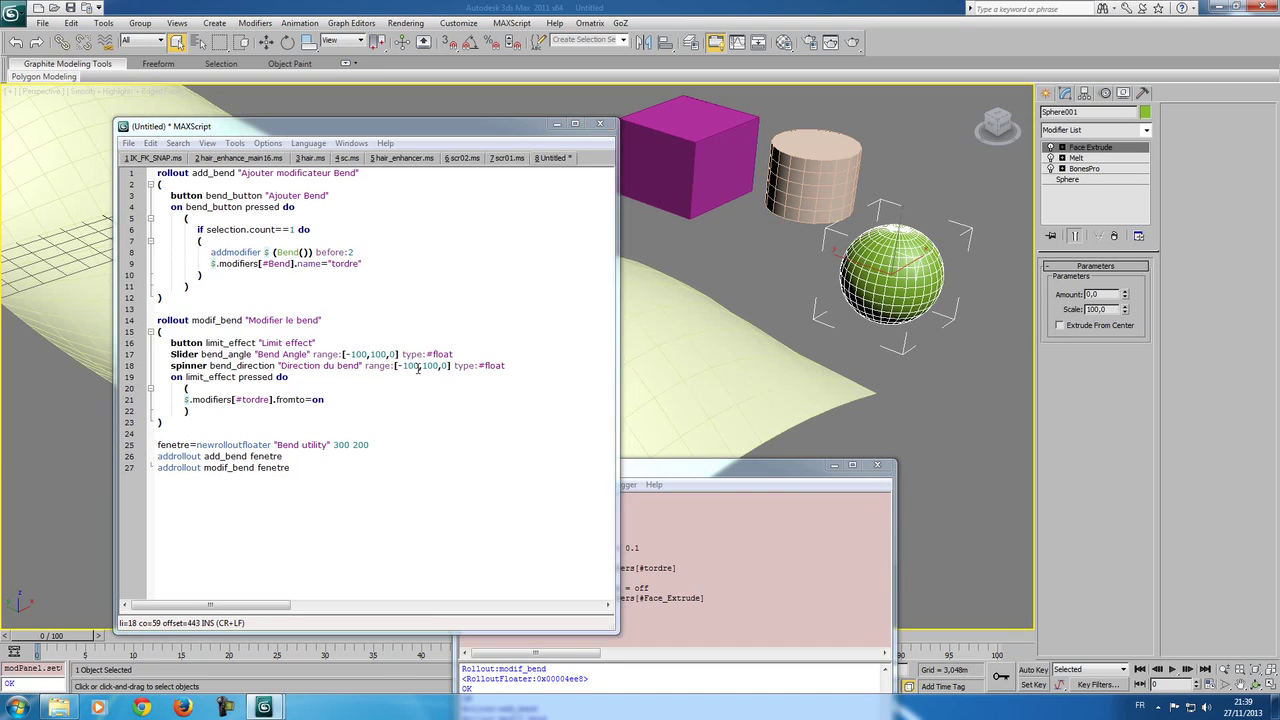
left_click_drag(620, 270, 765, 196)
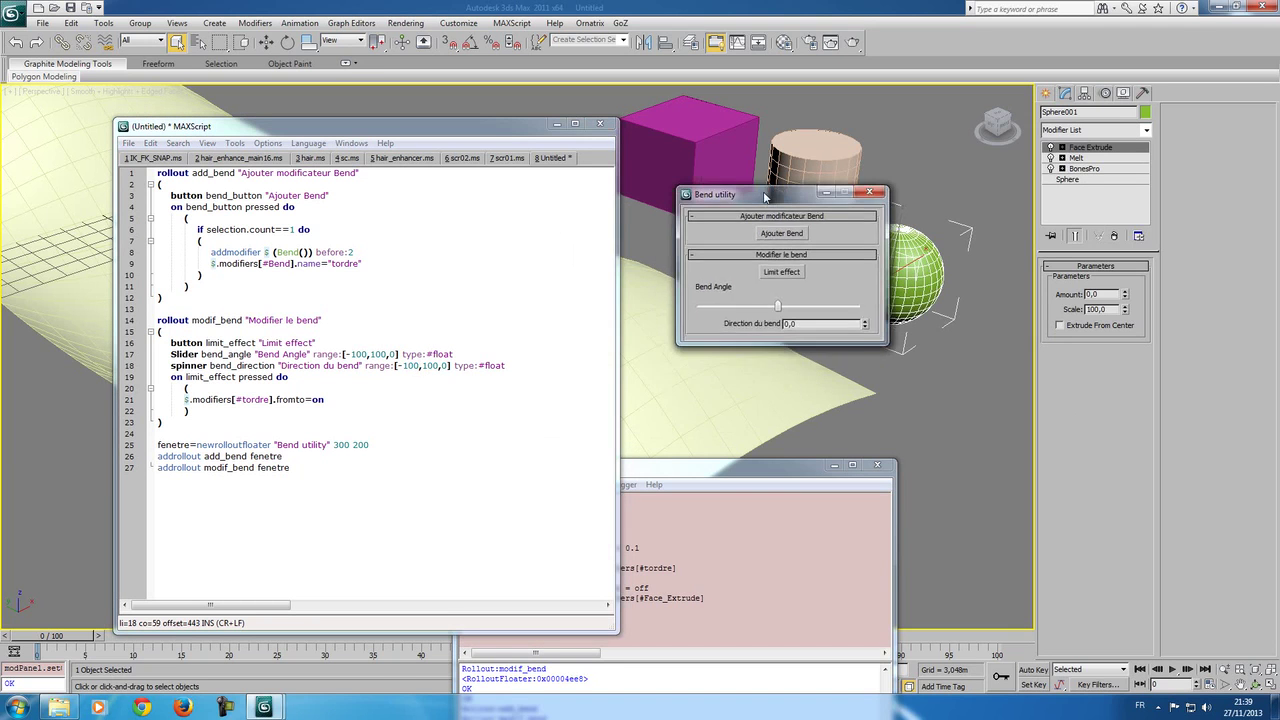
Step: Test Limit effect on the tordre-less sphere, dismiss the FromTo error, retry, and close
left_click(777, 272)
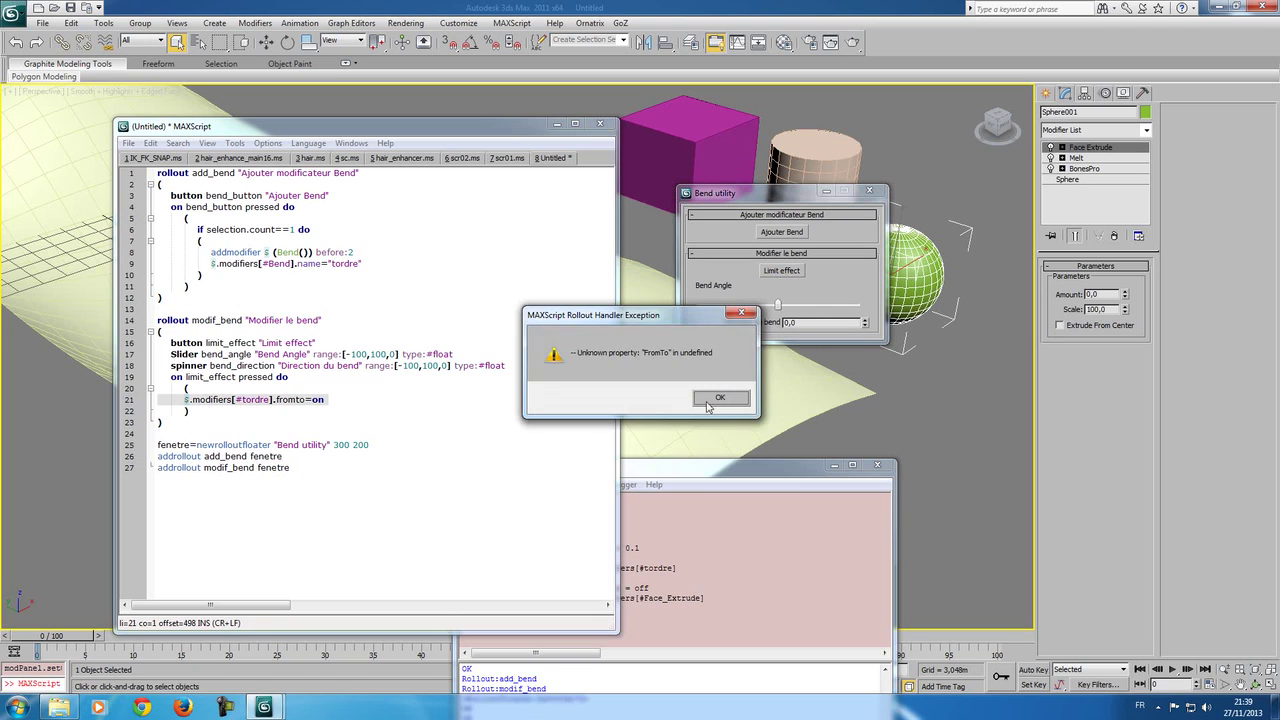
left_click(717, 398)
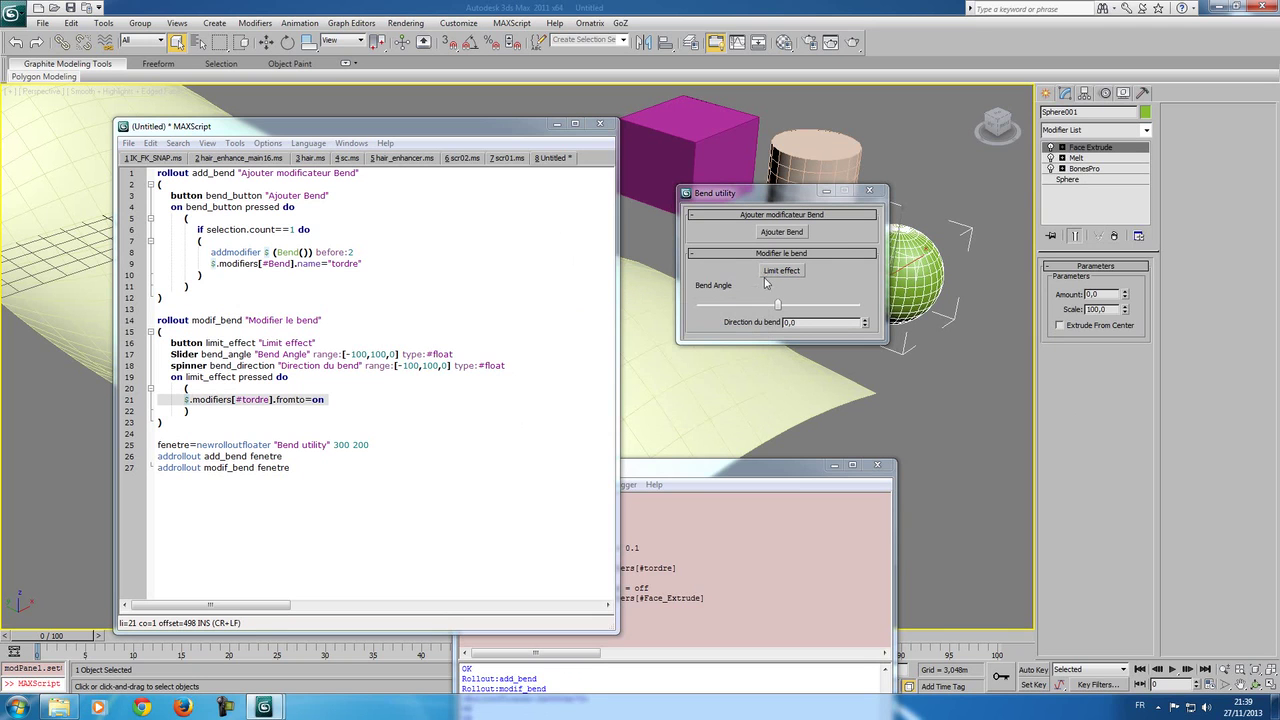
left_click_drag(767, 198, 742, 178)
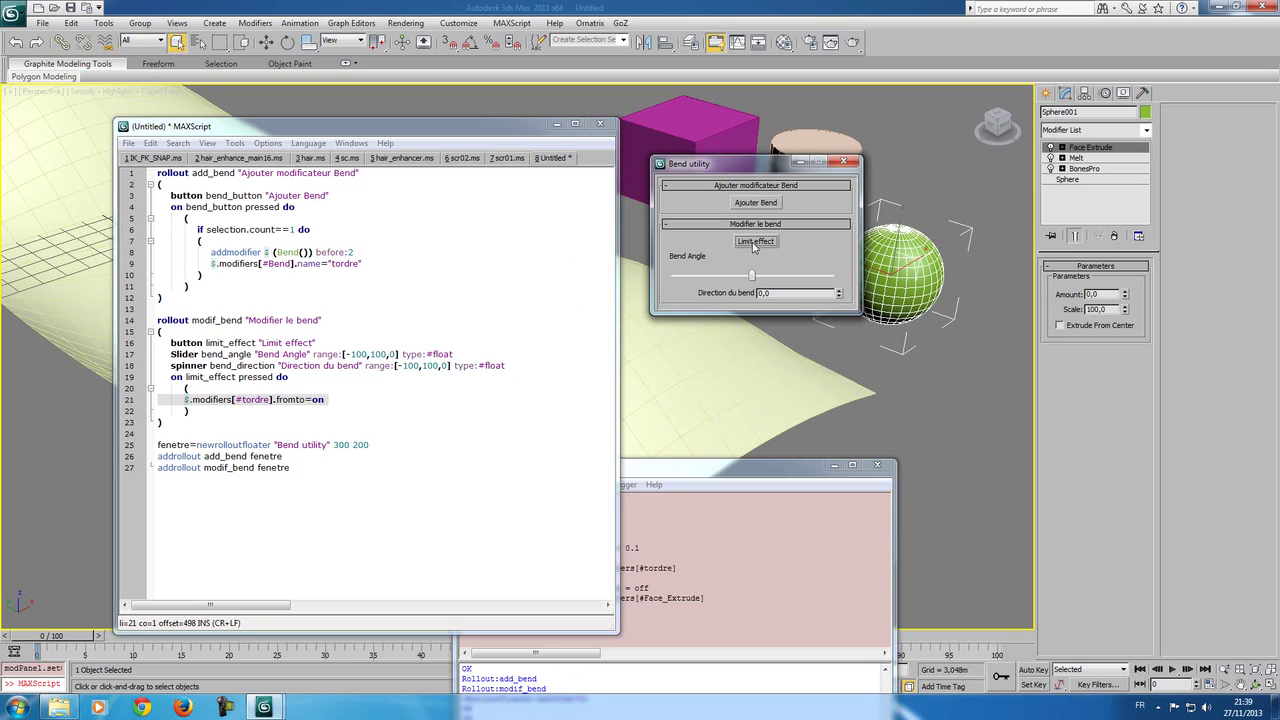
left_click_drag(740, 176, 720, 131)
left_click(732, 199)
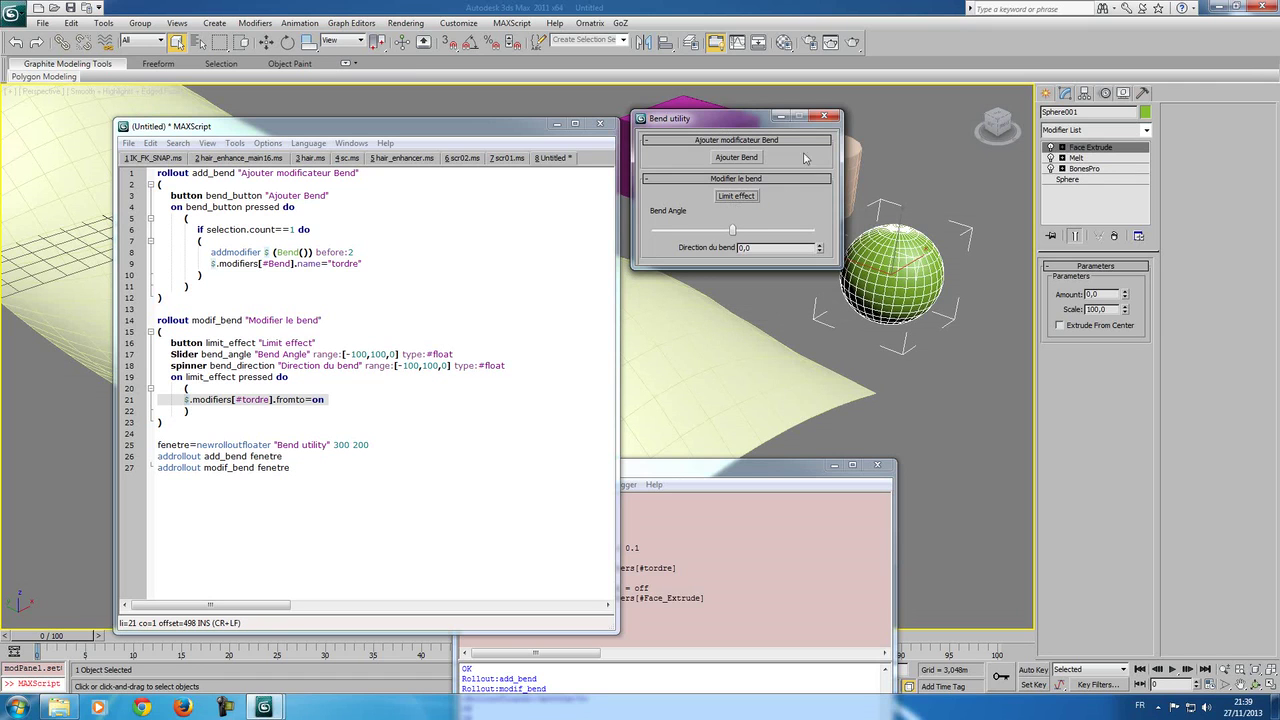
left_click(821, 119)
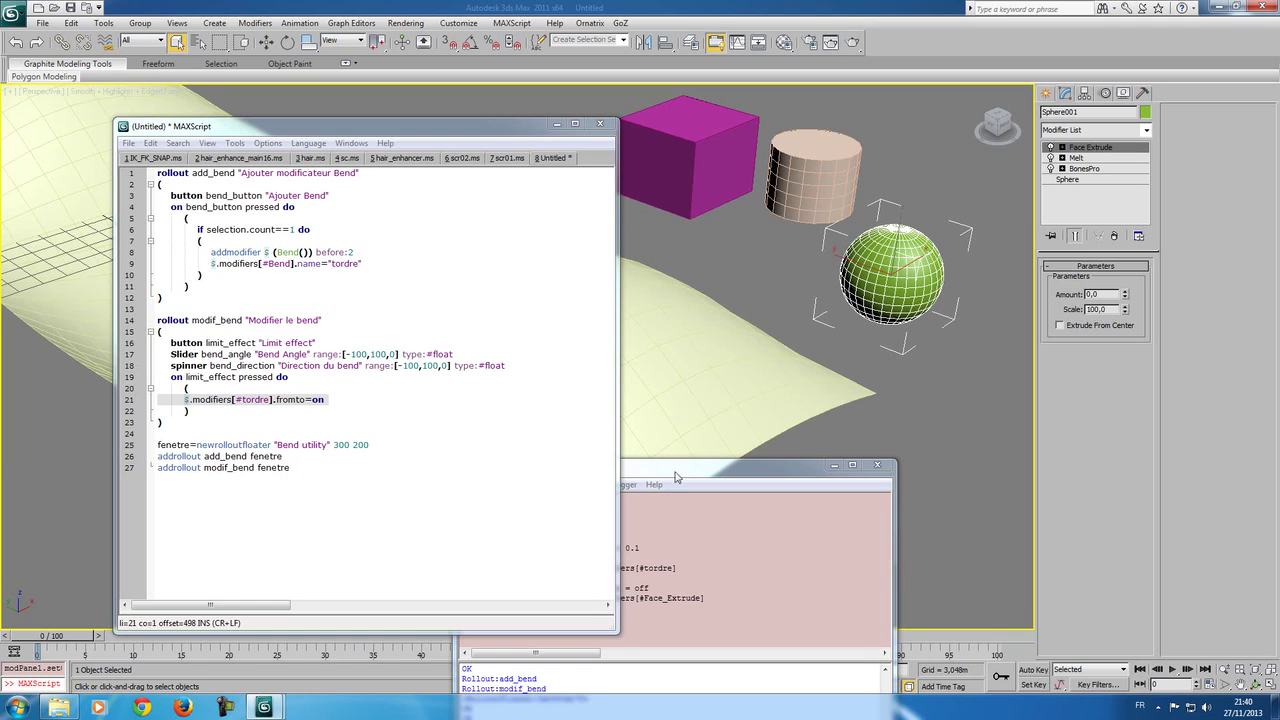
Step: After rerunning the floater, append 'enbled:false' to the Limit effect button line
left_click(430, 293)
key("ctrl+e")
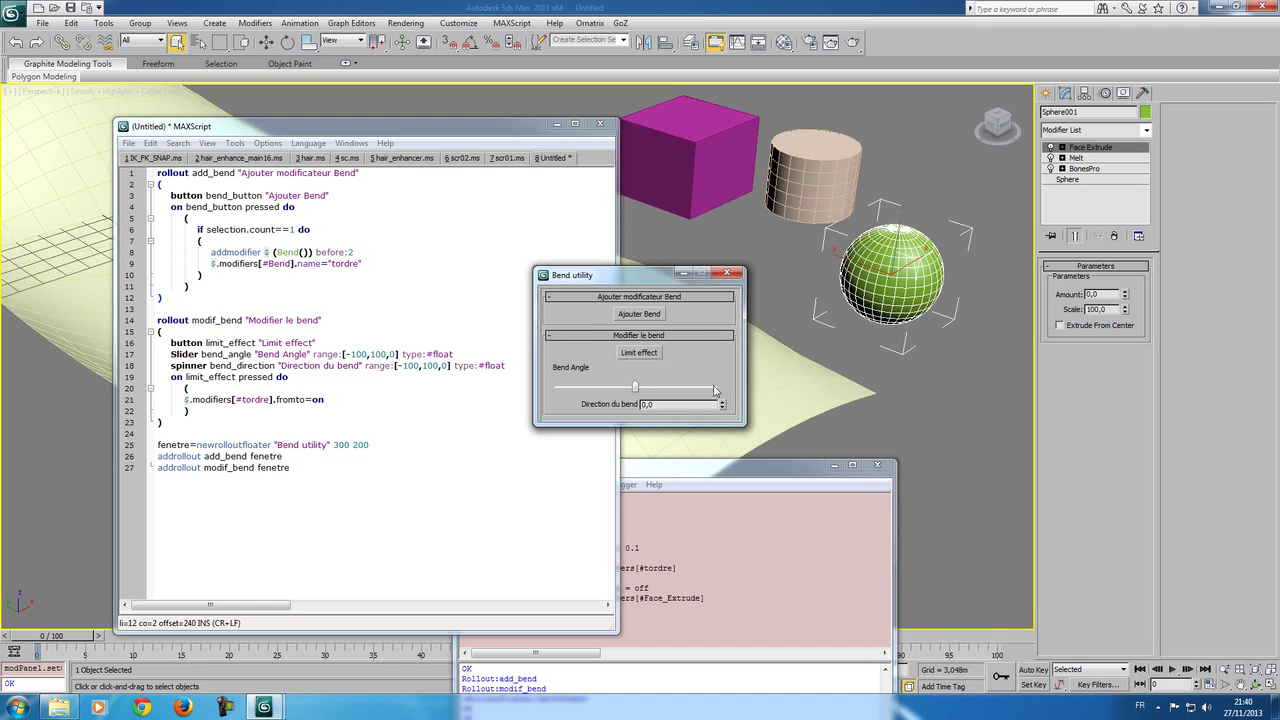
left_click(728, 272)
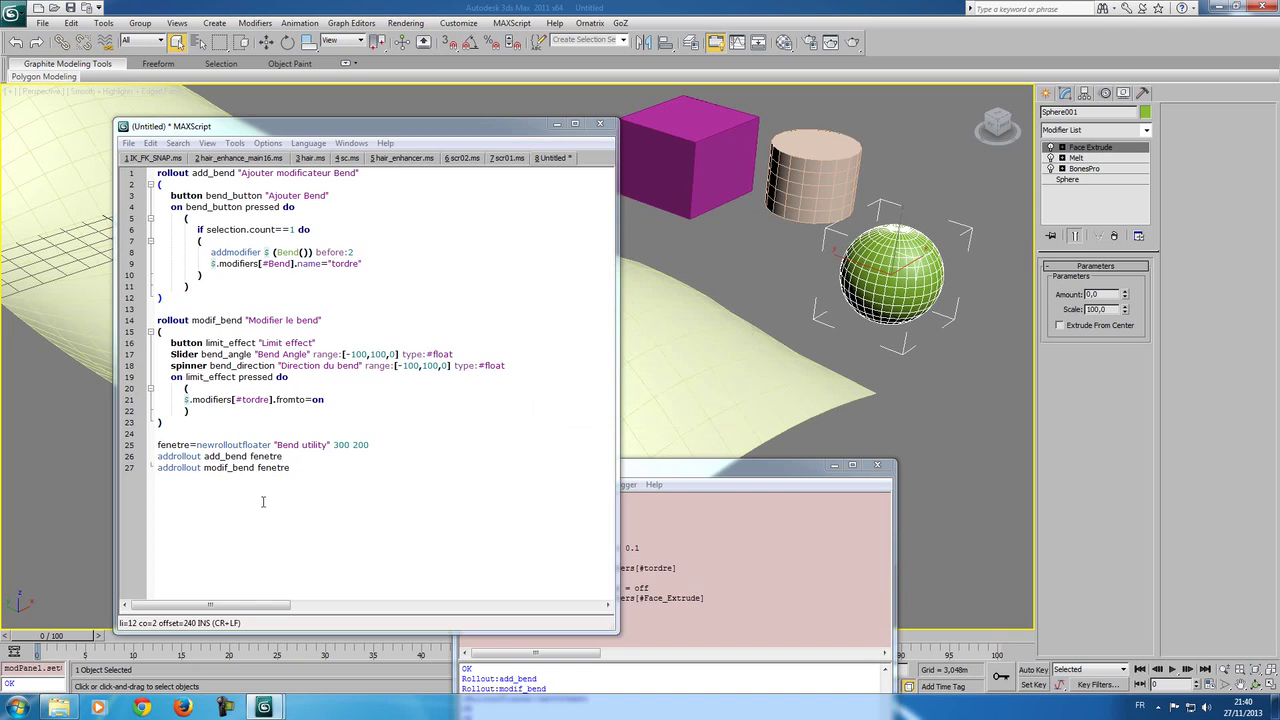
left_click(330, 335)
left_click(331, 342)
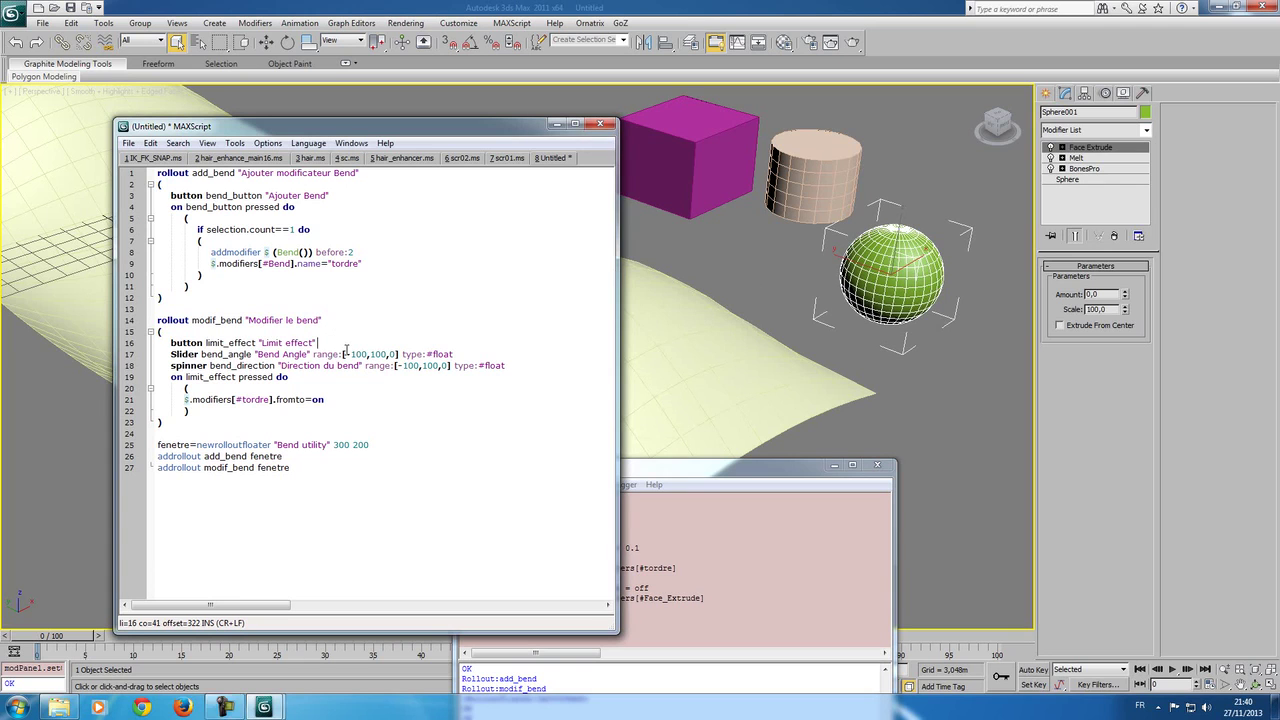
type("enbled")
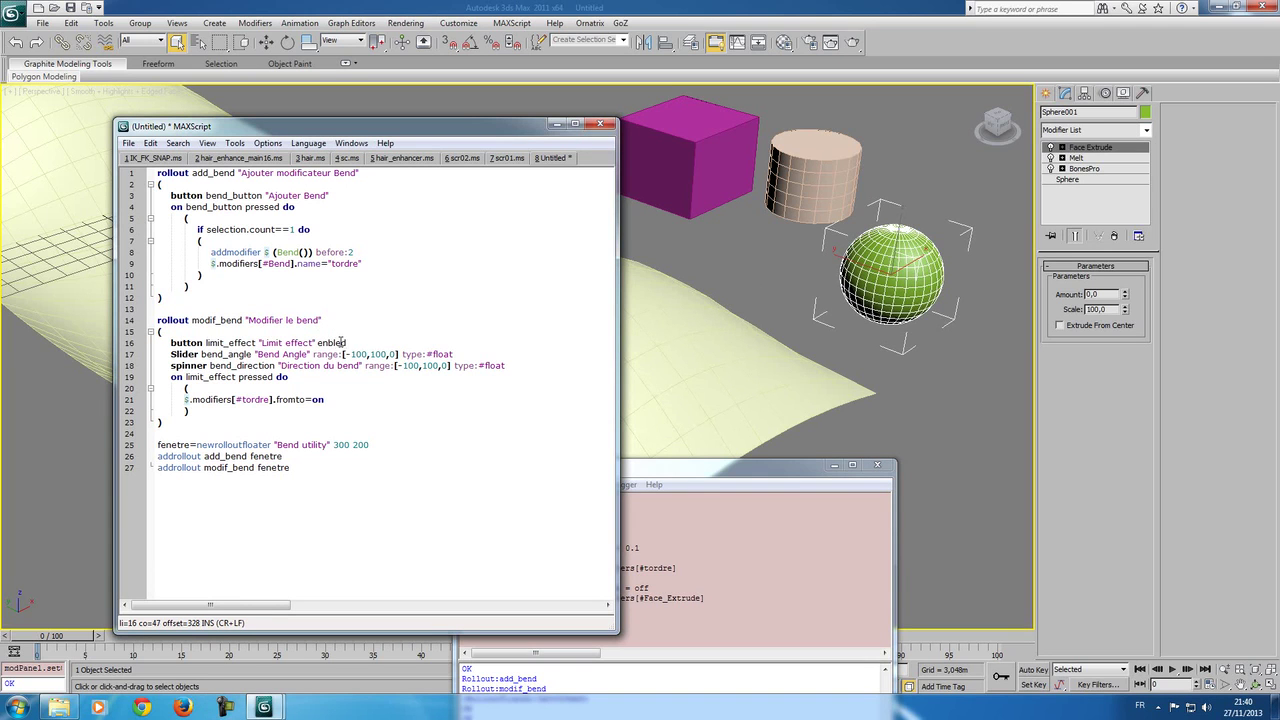
type(":fals")
type("e")
Step: Append enabled:false to the Bend Angle slider line, correcting typing mistakes
left_click(536, 353)
type("b")
key("BackSpace")
key("BackSpace")
key("BackSpace")
type("abled")
key("BackSpace")
type(":")
type("se")
type("l")
type("ed")
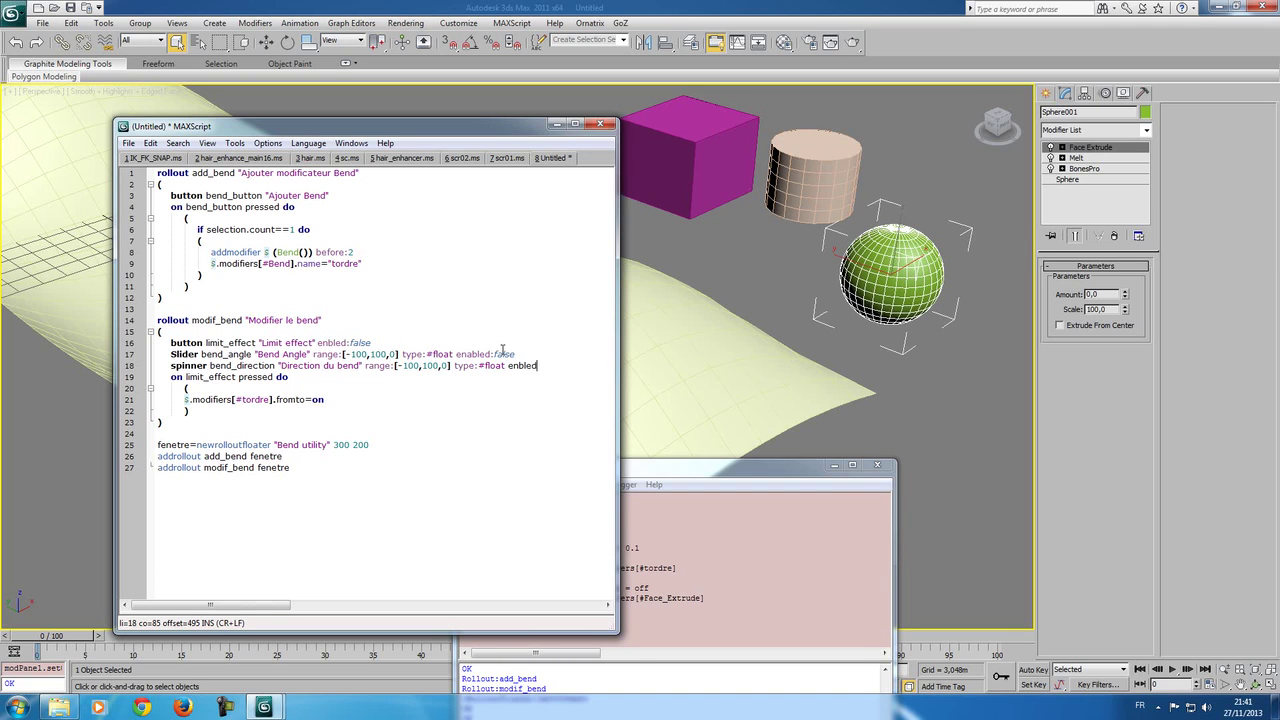
type("a")
key("BackSpace")
type(":fla")
key("BackSpace")
key("BackSpace")
key("BackSpace")
type("alse")
Step: Correct 'enbled' to 'enabled' on line 16 and rerun to confirm all three controls are disabled
key("ctrl+e")
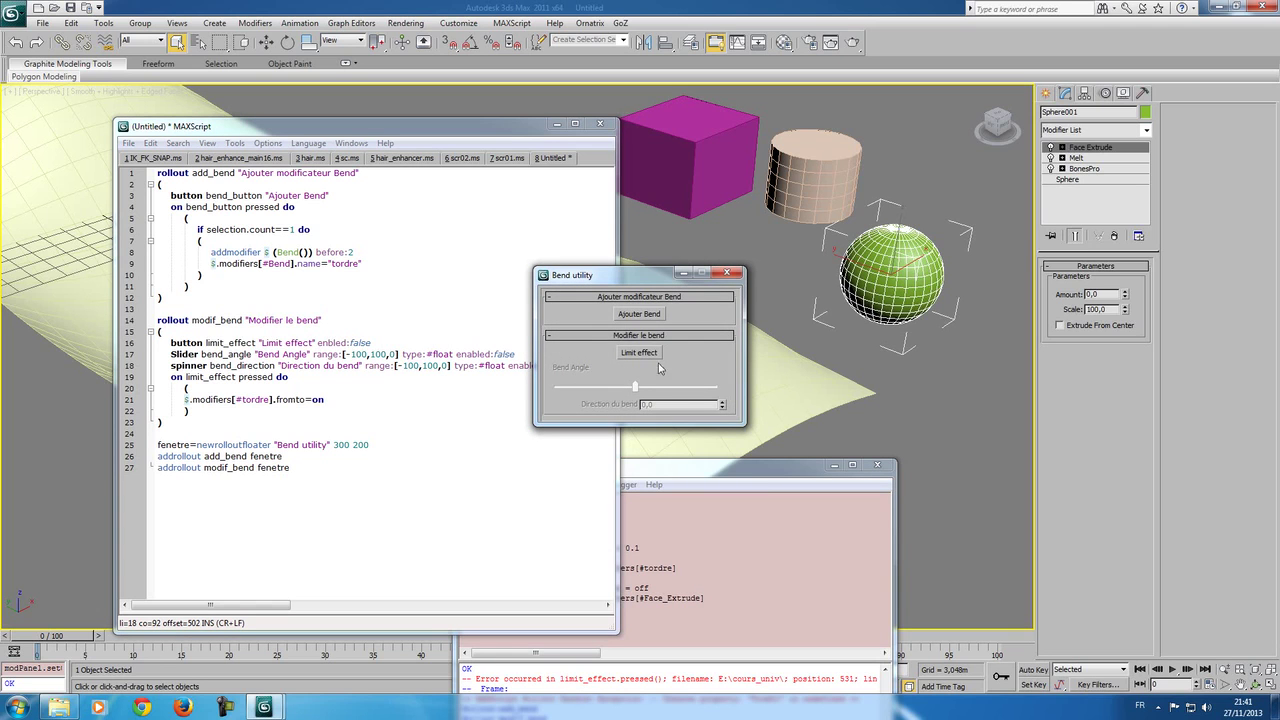
left_click_drag(669, 426, 676, 497)
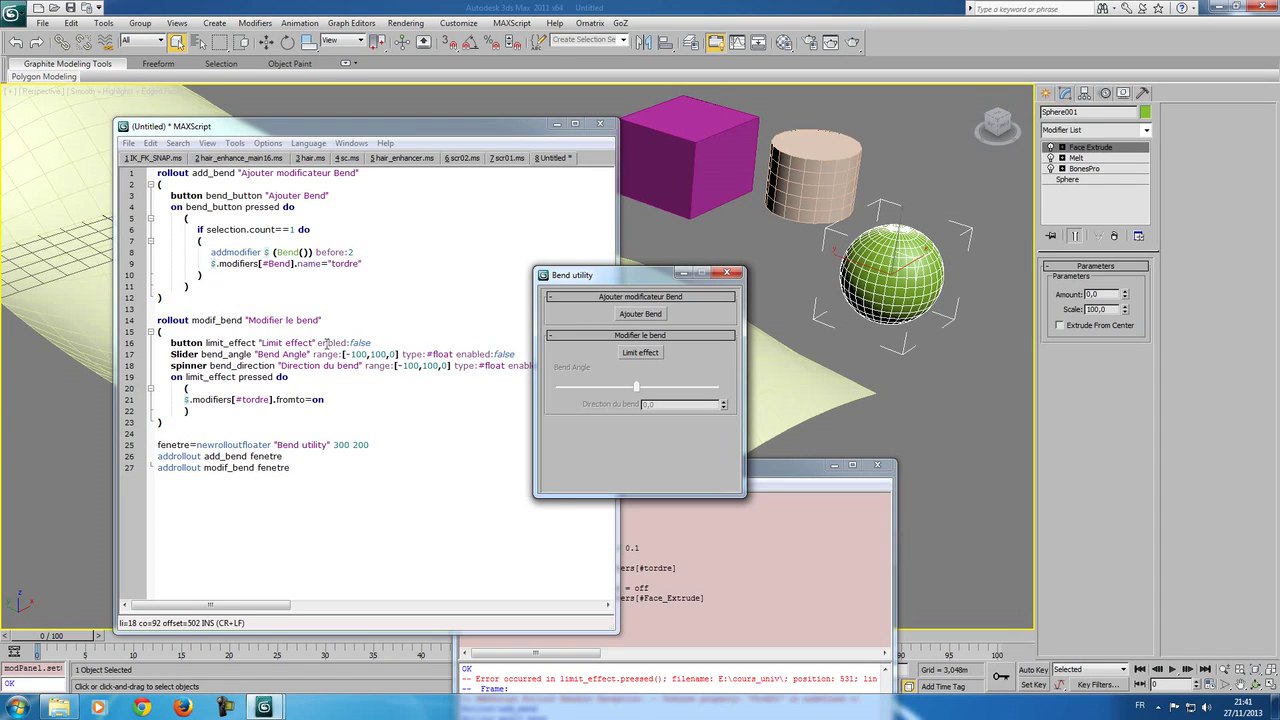
left_click(328, 342)
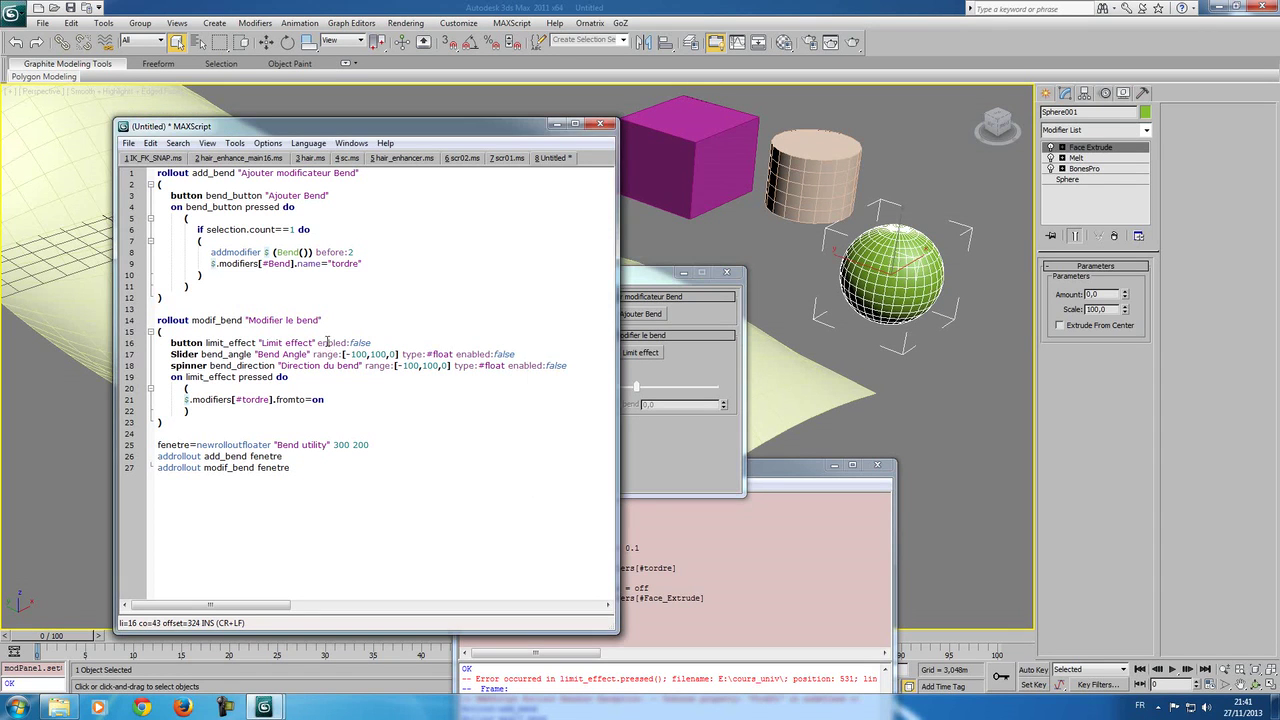
left_click(711, 280)
left_click(727, 272)
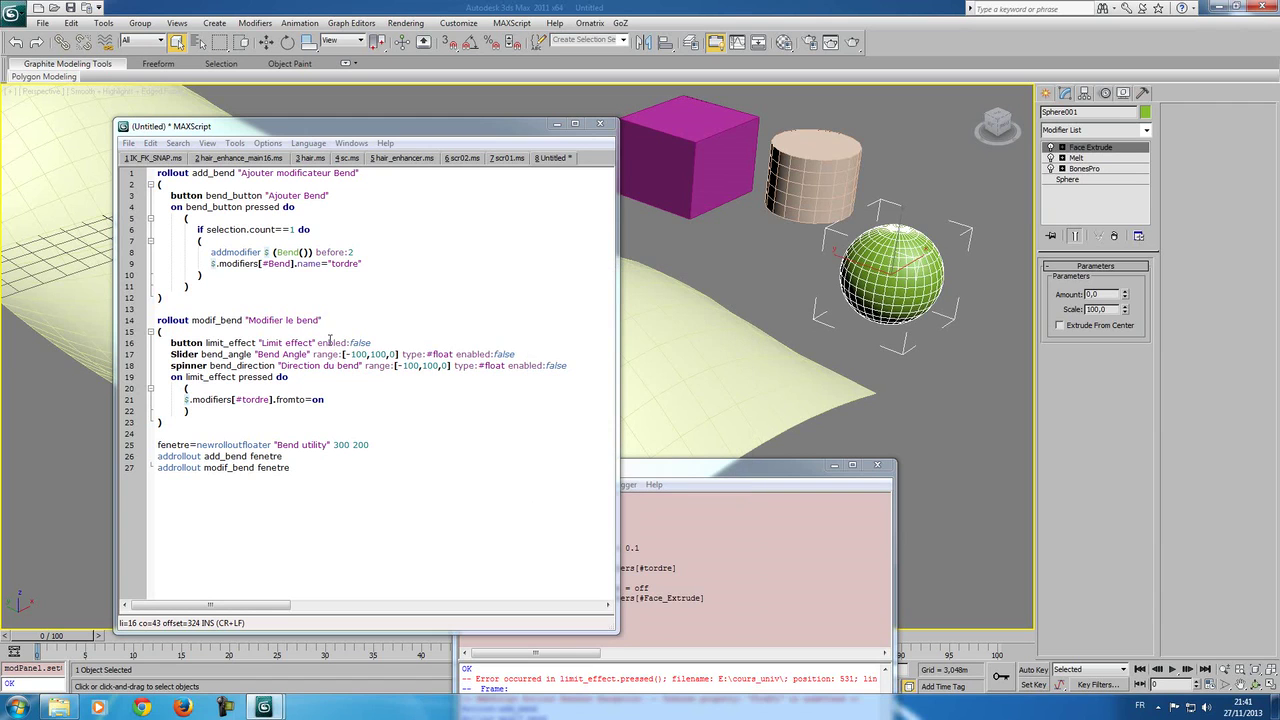
type("a")
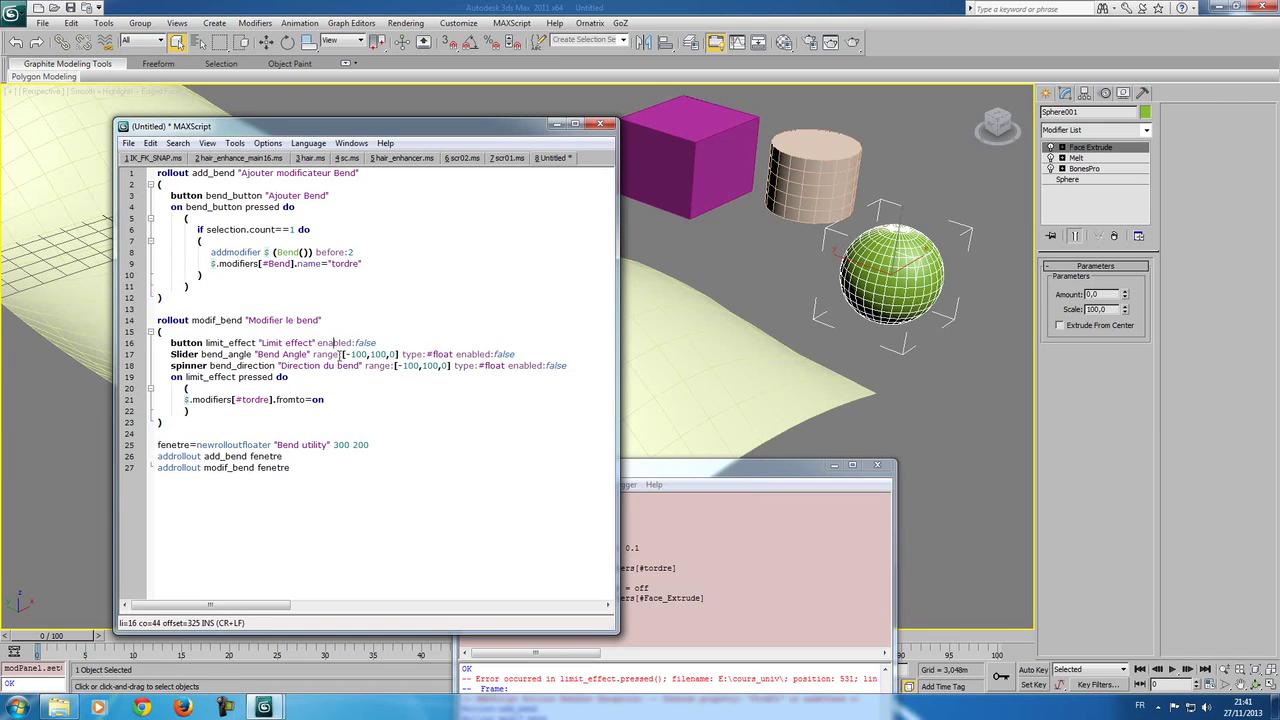
key("ctrl+e")
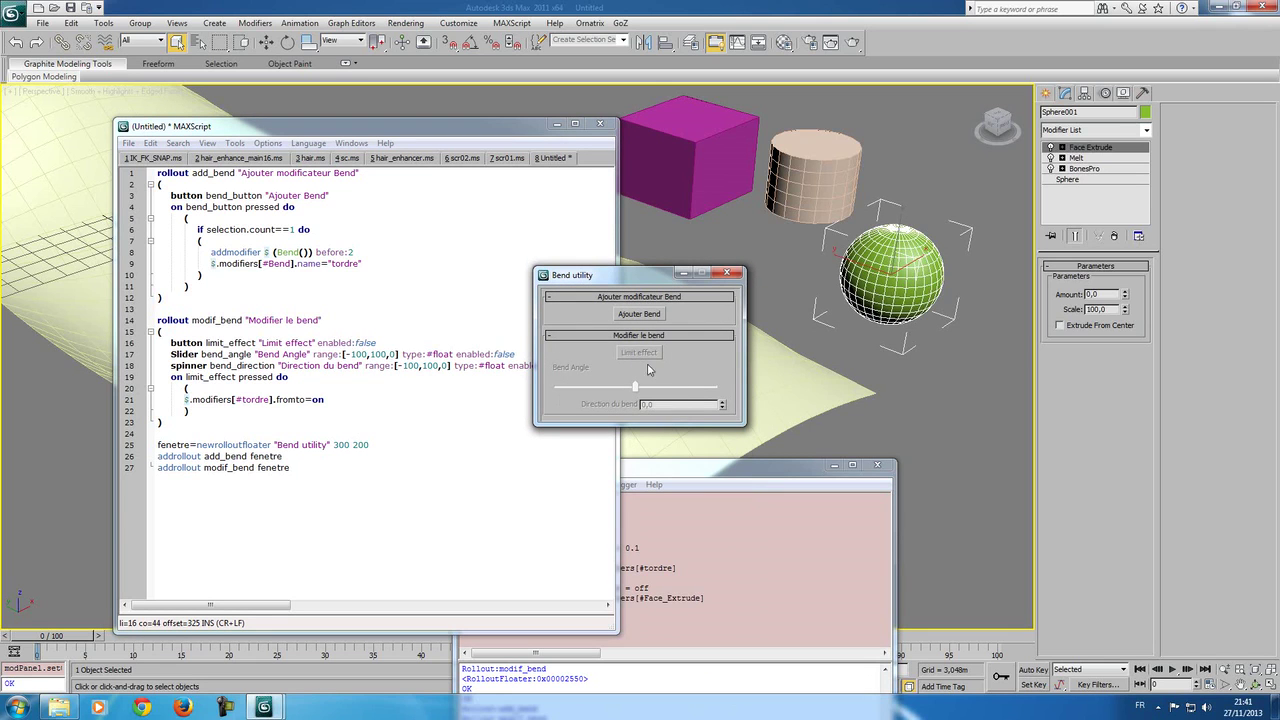
mouse_move(622, 278)
left_mouse_down()
mouse_move(730, 253)
mouse_move(722, 297)
left_mouse_up()
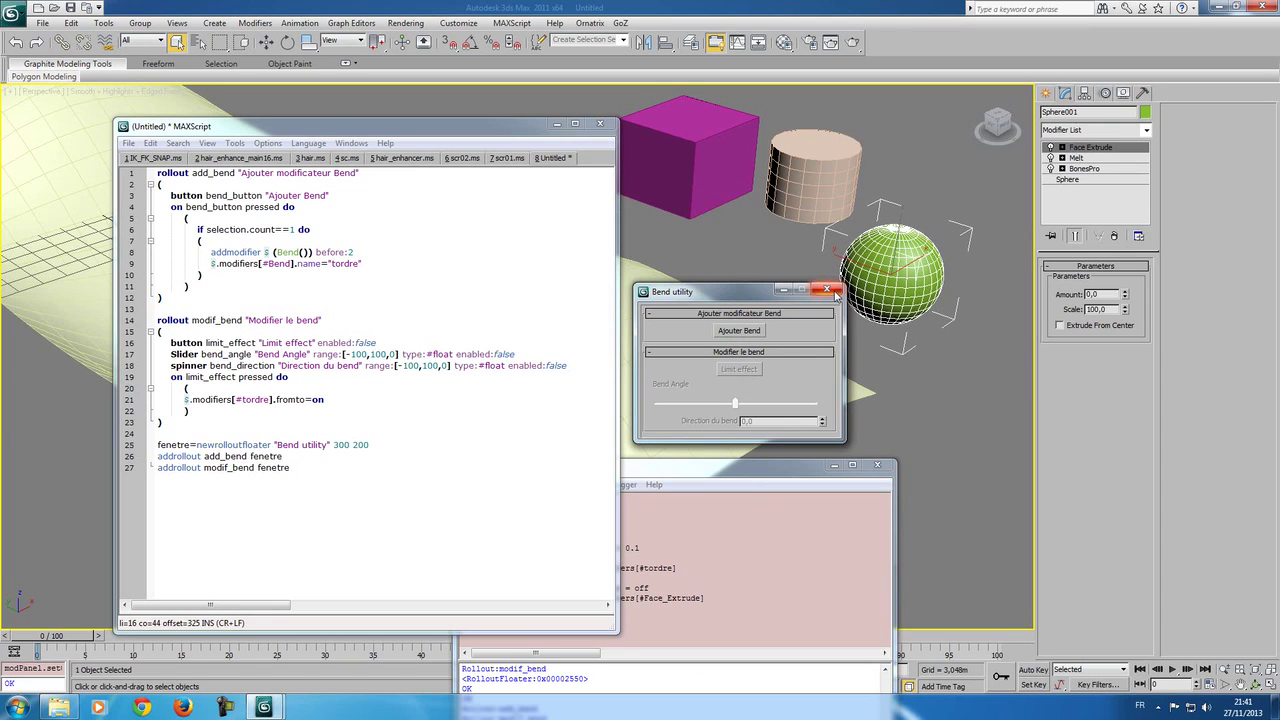
left_click(826, 291)
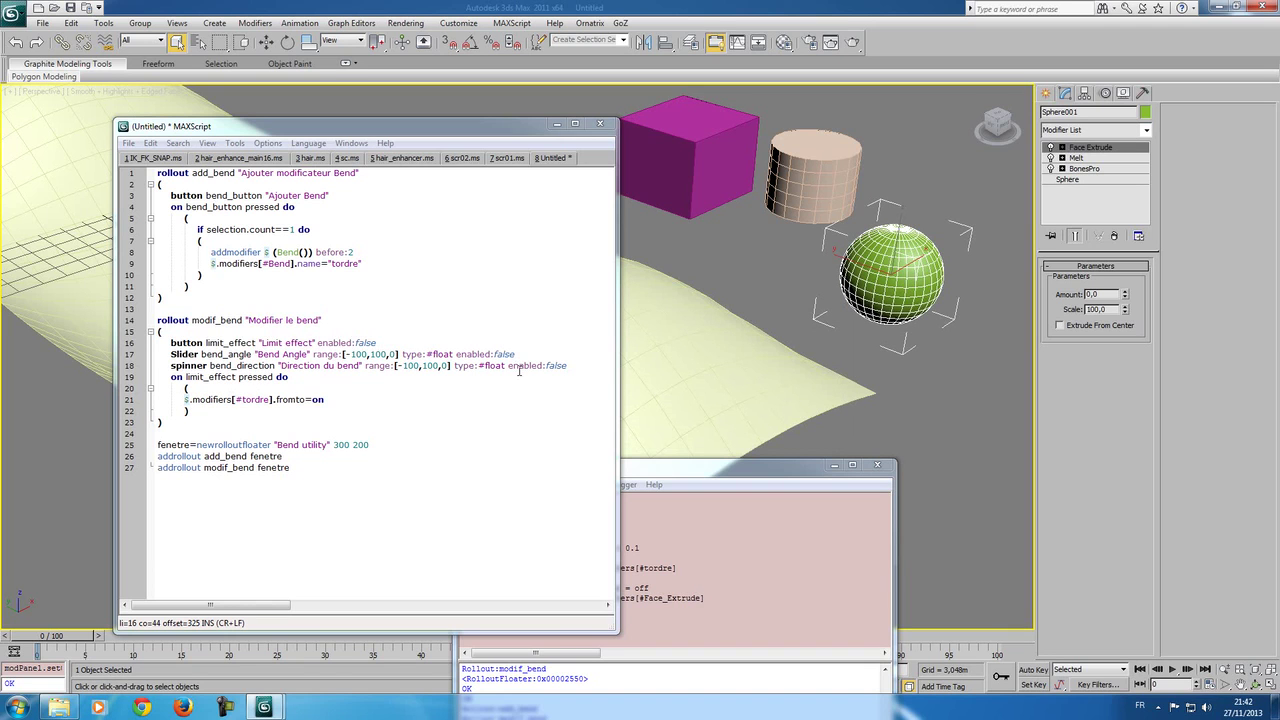
Step: Rerun the script and close the Bend utility floater
key("r")
left_click(441, 449)
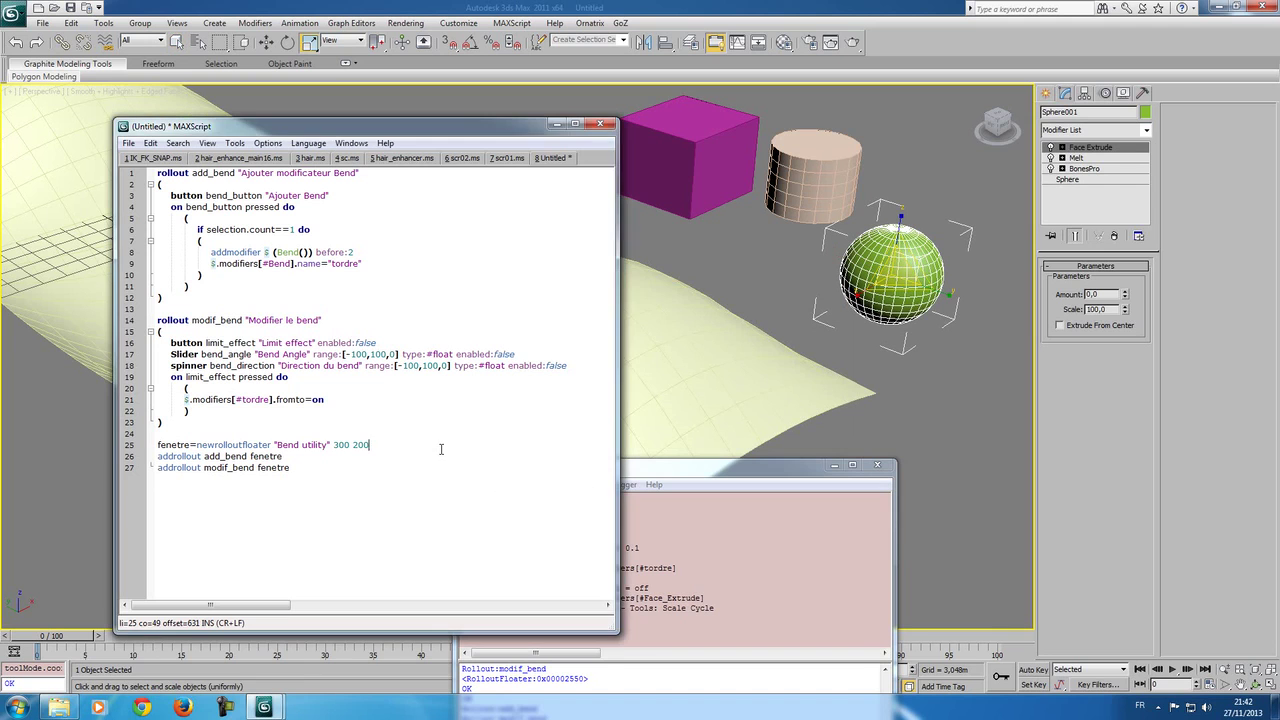
key("ctrl+e")
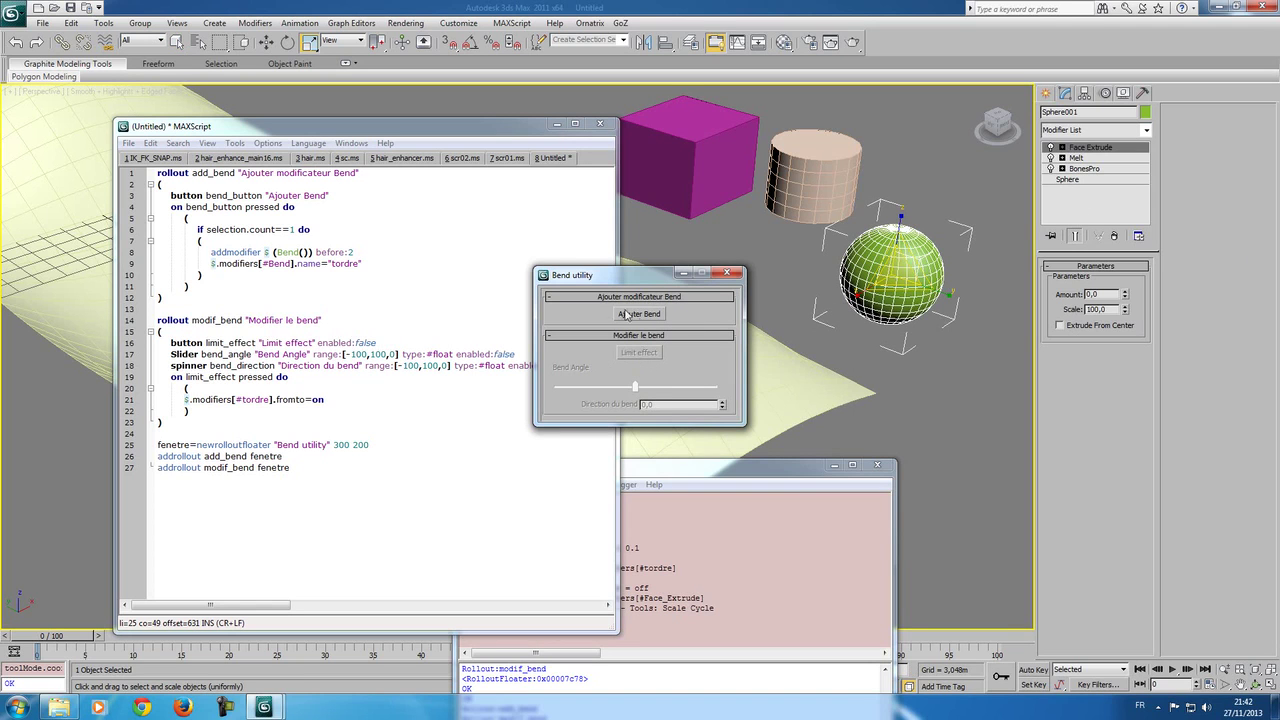
left_click(732, 273)
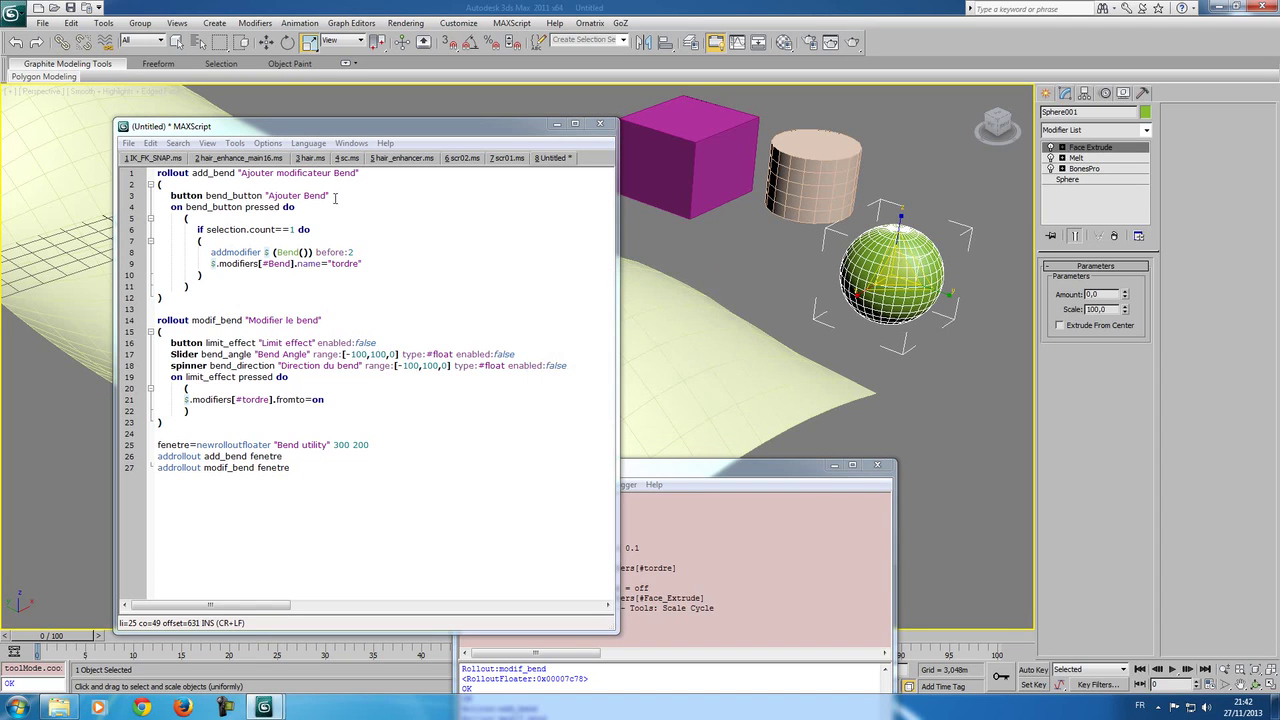
Step: Rerun the script and use Ajouter Bend to add a Bend modifier to the sphere
left_click(364, 275)
key("ctrl+e")
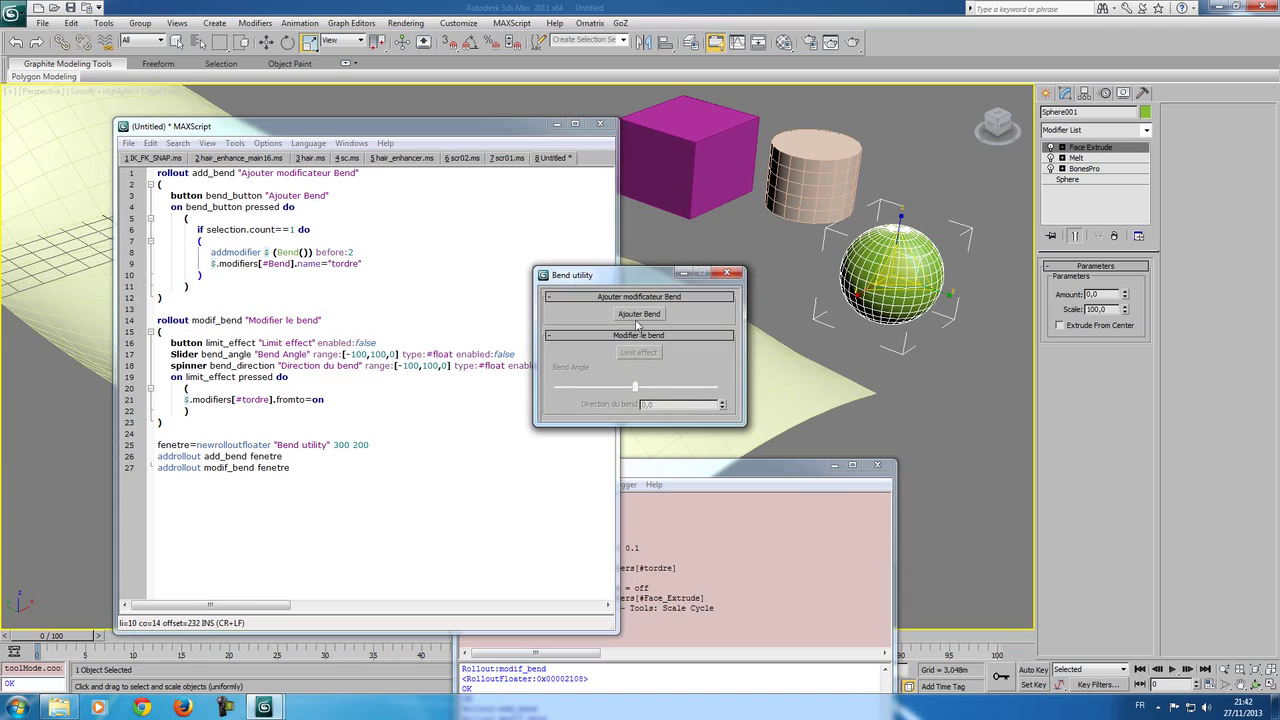
left_click(639, 314)
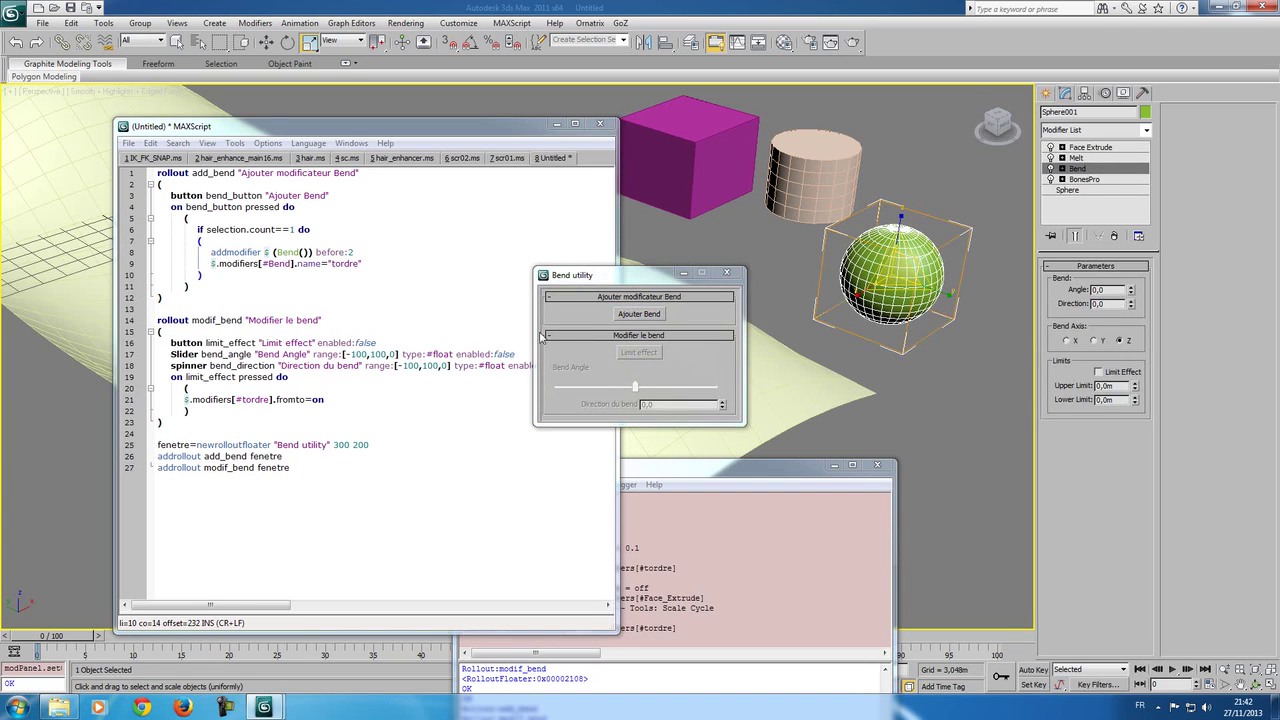
left_click(727, 273)
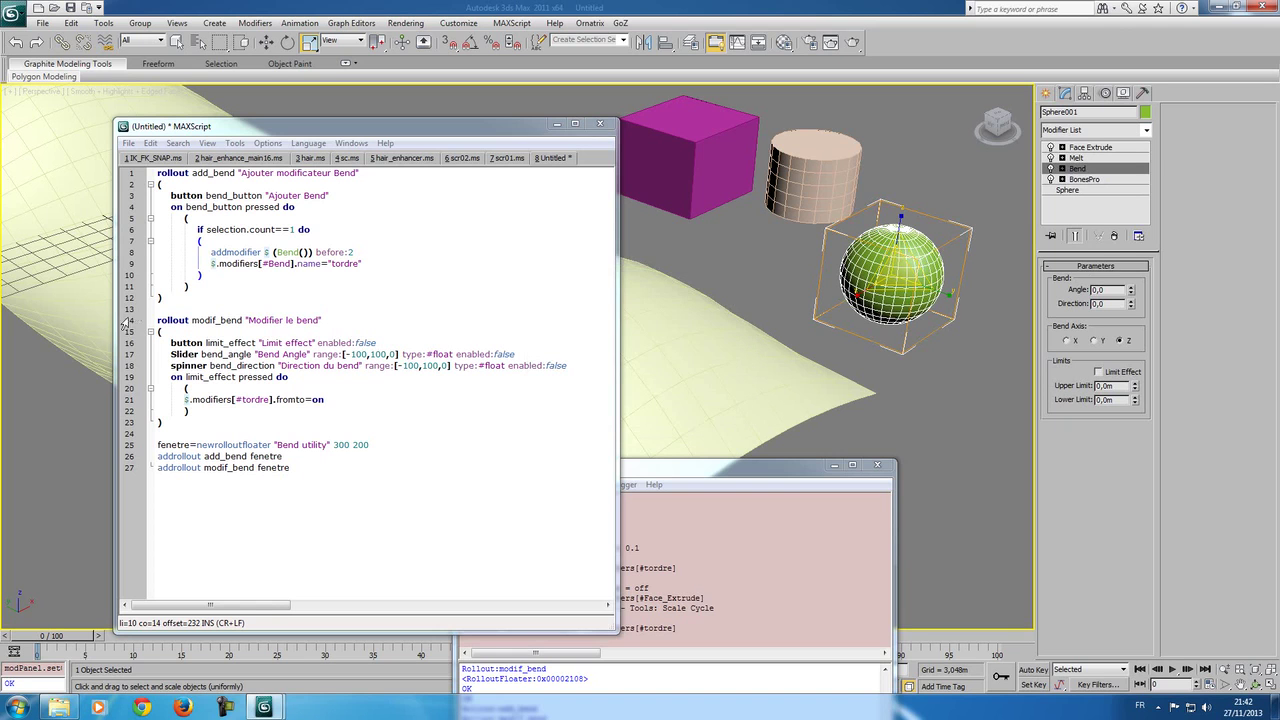
left_click(206, 263)
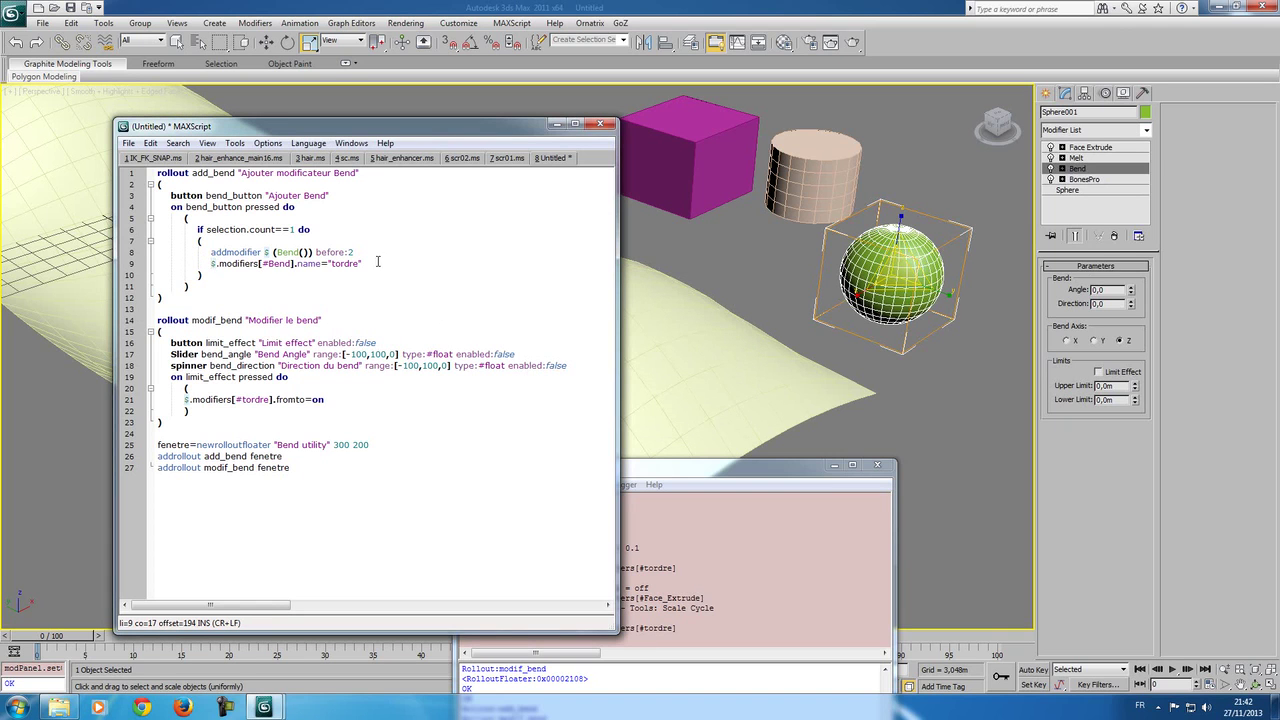
Step: Append rolledup:true to the Modifier le bend rollout line and evaluate the script
left_click(335, 320)
type("rolledup:")
type("true")
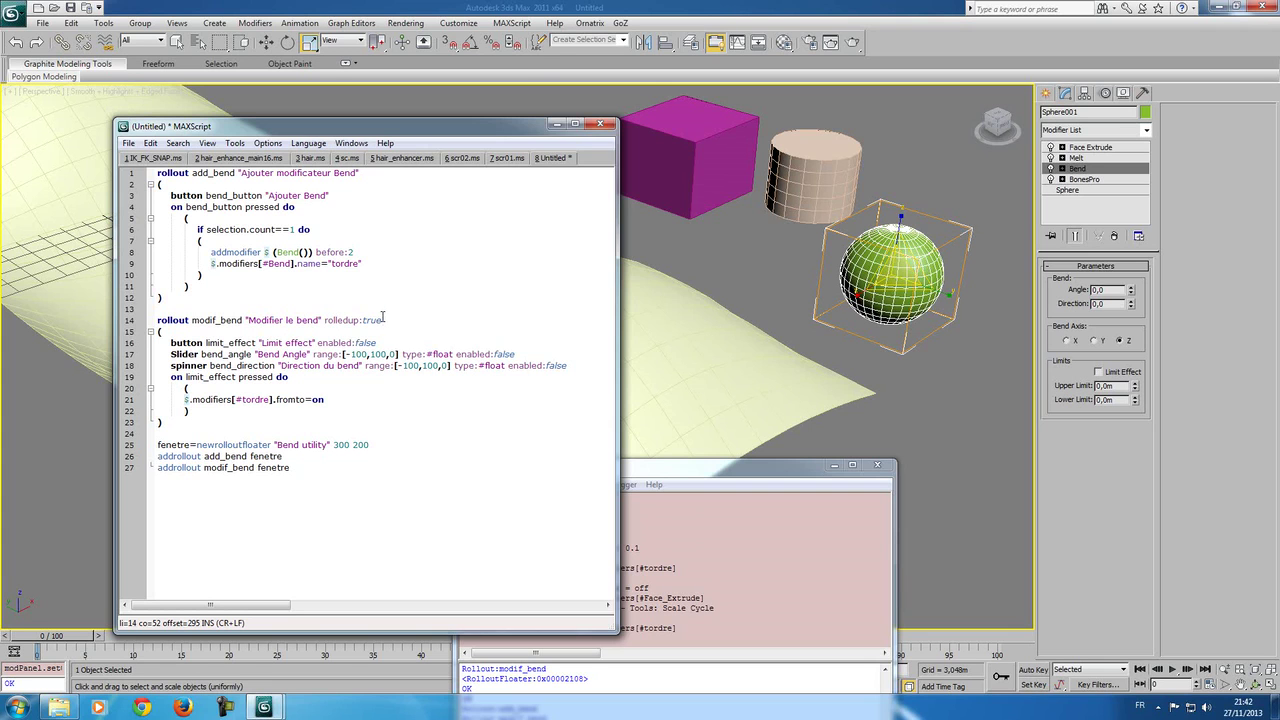
key("ctrl+e")
Step: Expand and collapse the Modifier le bend rollout twice, then close the floater
left_click(594, 339)
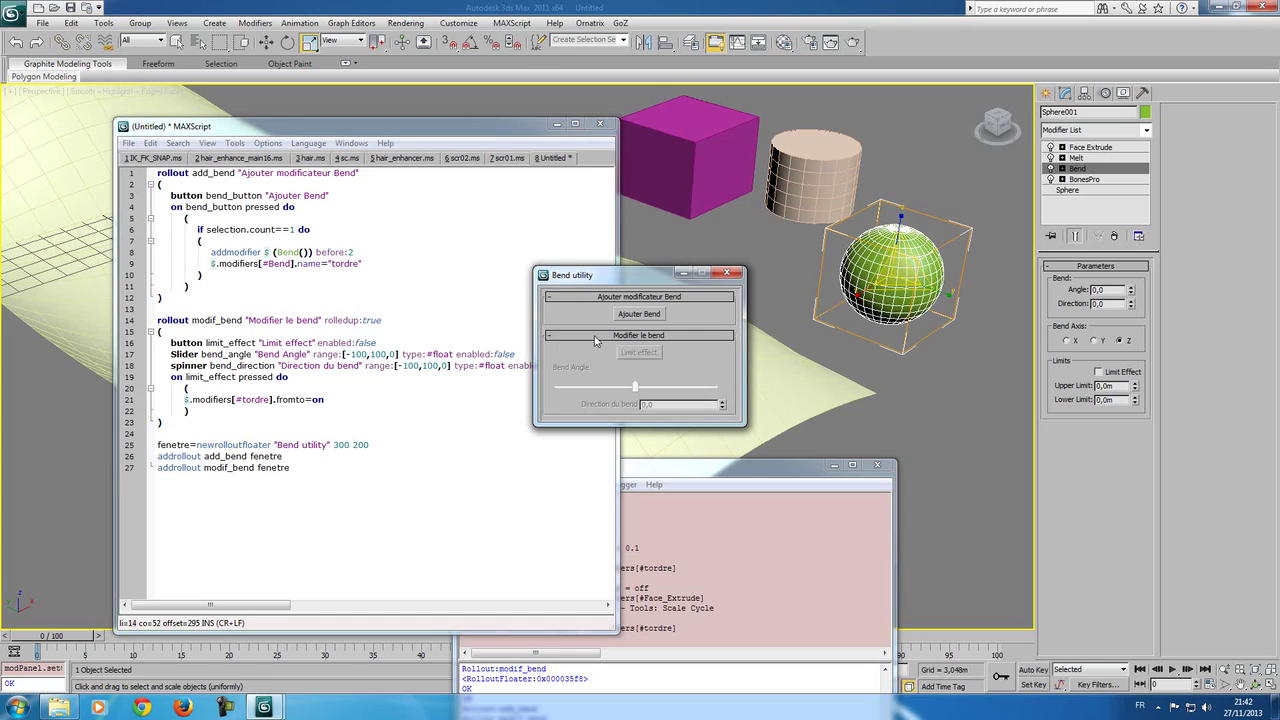
left_click(595, 339)
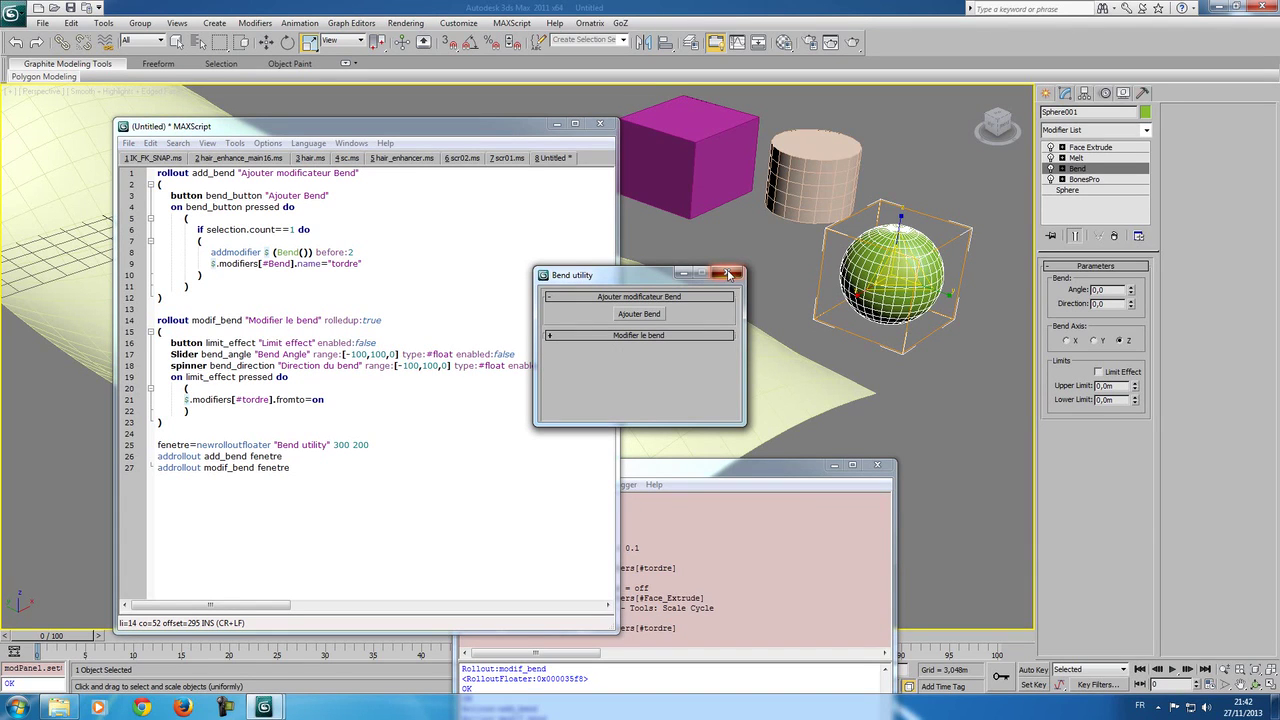
left_click(613, 338)
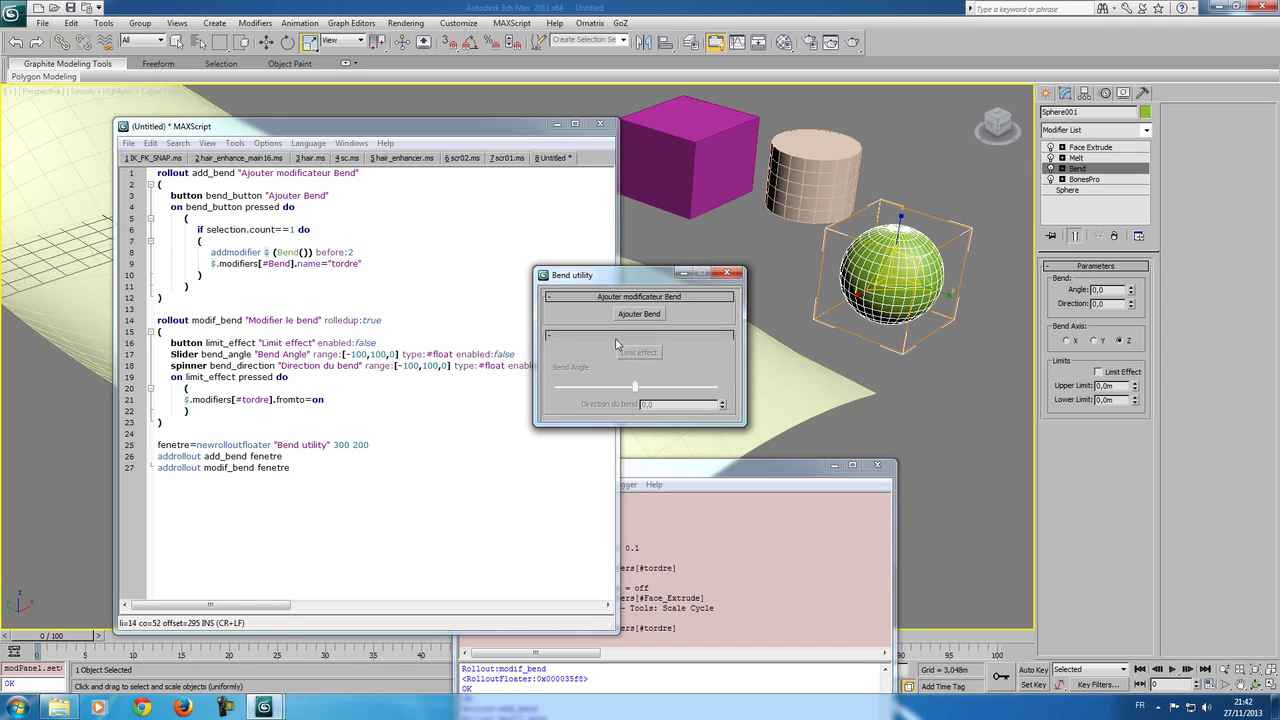
left_click(622, 336)
left_click(729, 274)
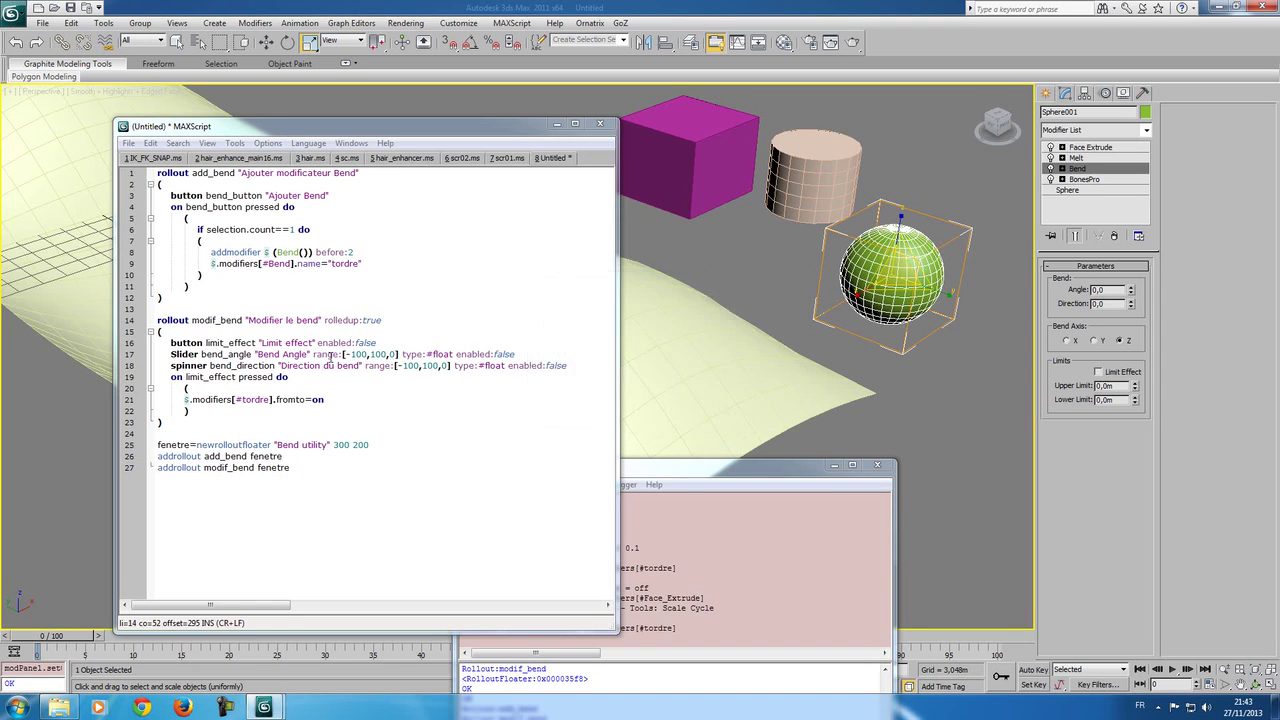
Step: Add a new line 'modif_bend.open=true' below the .name="tordre" line in the bend_button handler
left_click(375, 267)
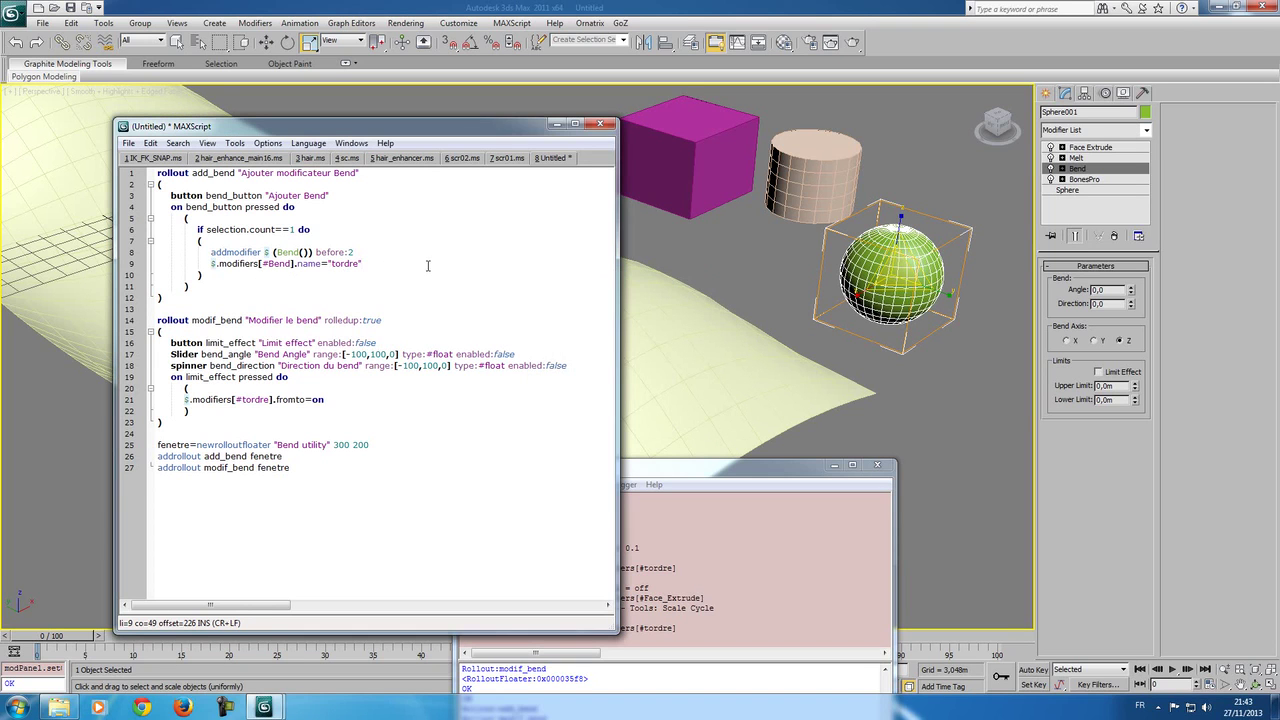
key("Return")
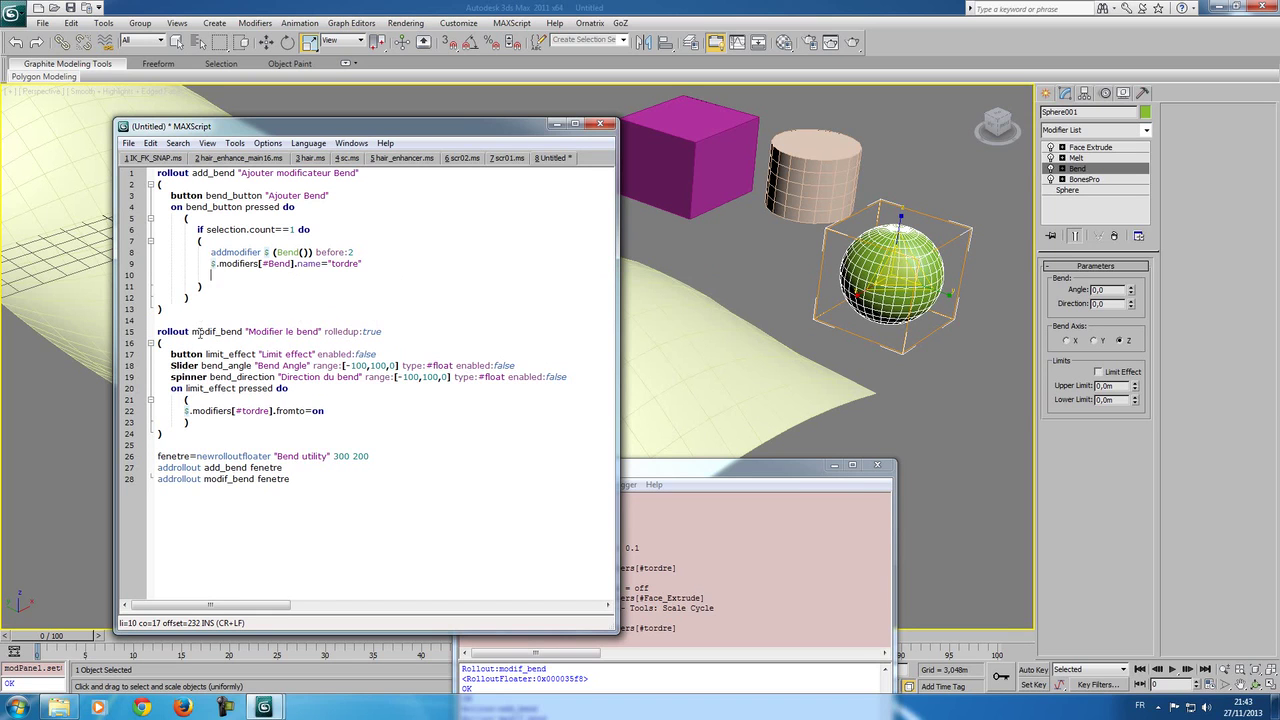
left_click_drag(192, 331, 243, 331)
left_click(262, 275)
type("modif_bend.")
type("open=")
type("true")
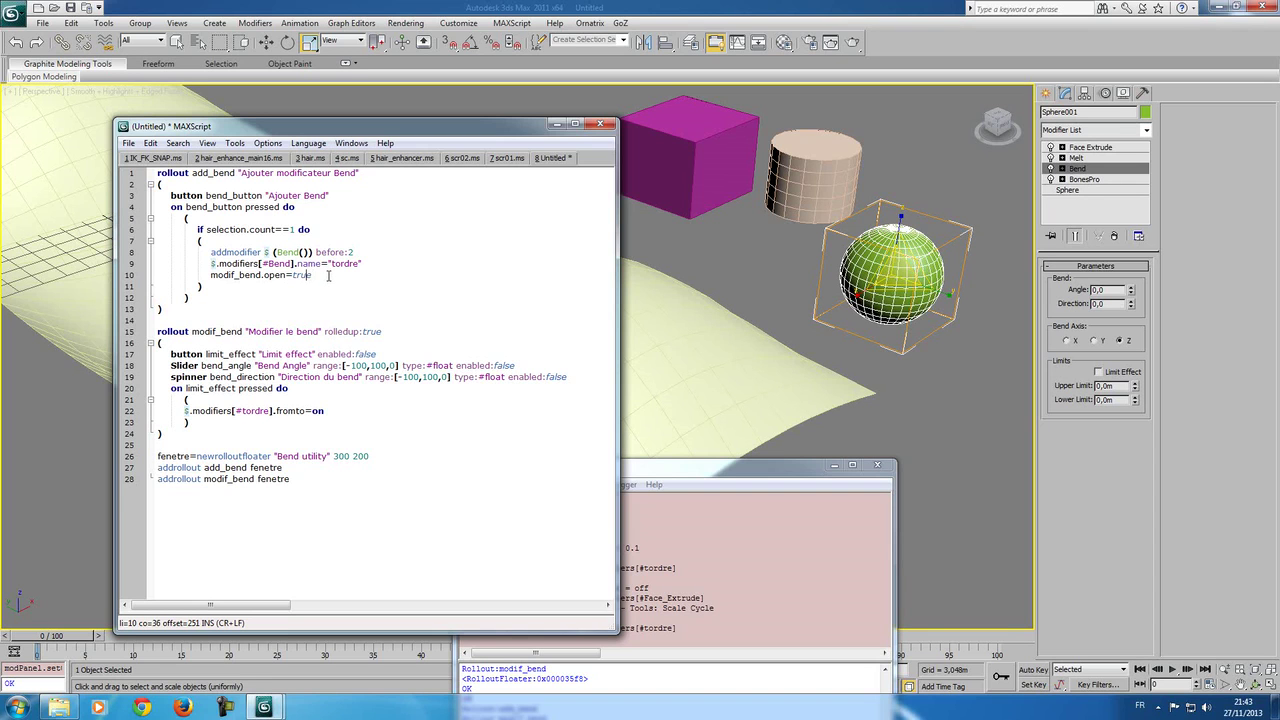
Step: Set limit_effect, bend_angle and bend_direction .enabled=true in the add-bend handler, then evaluate the script
key("Return")
key("Tab")
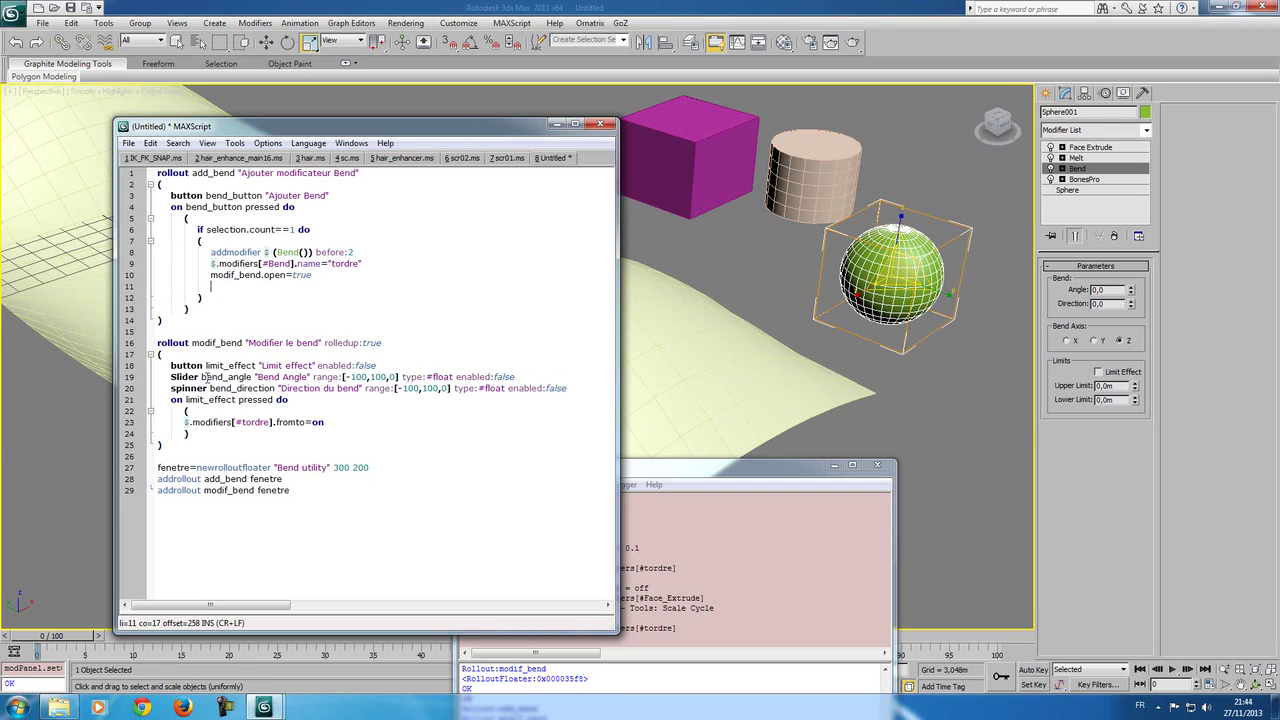
type("imit_effect.e")
type("nabled=")
type("true")
key("Return")
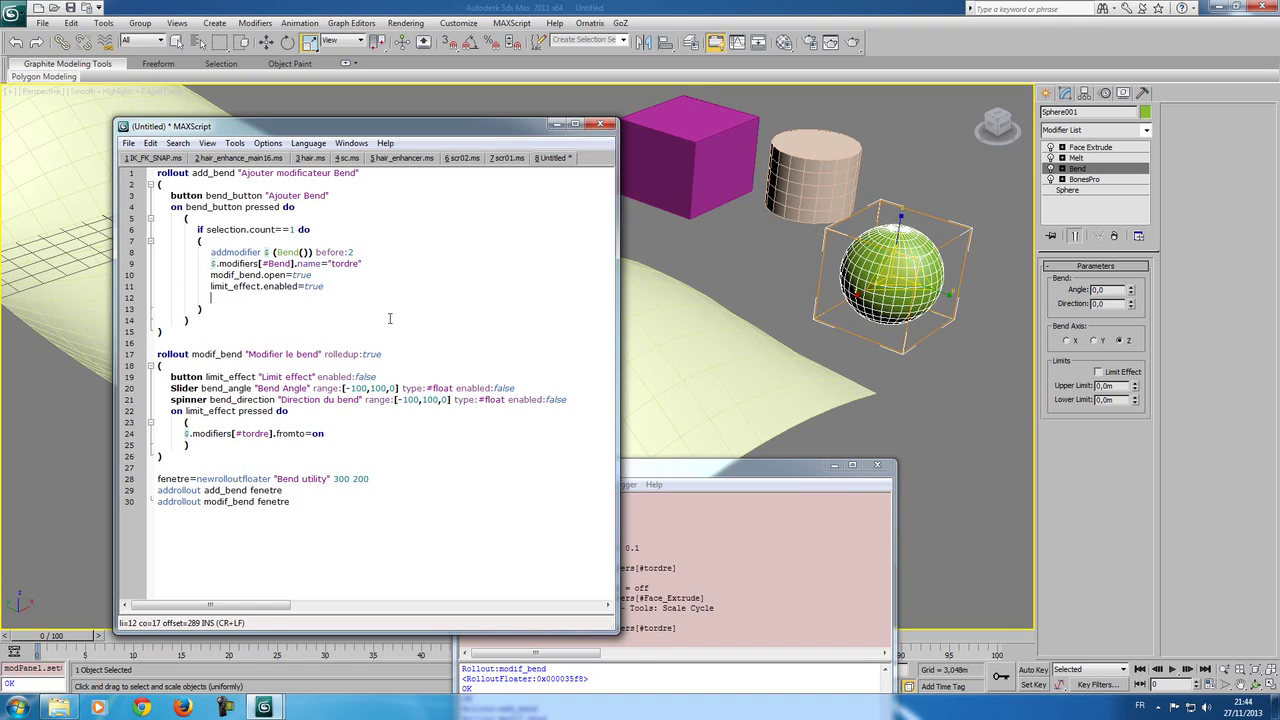
type("bend")
type("_angle.enabled")
type("=true")
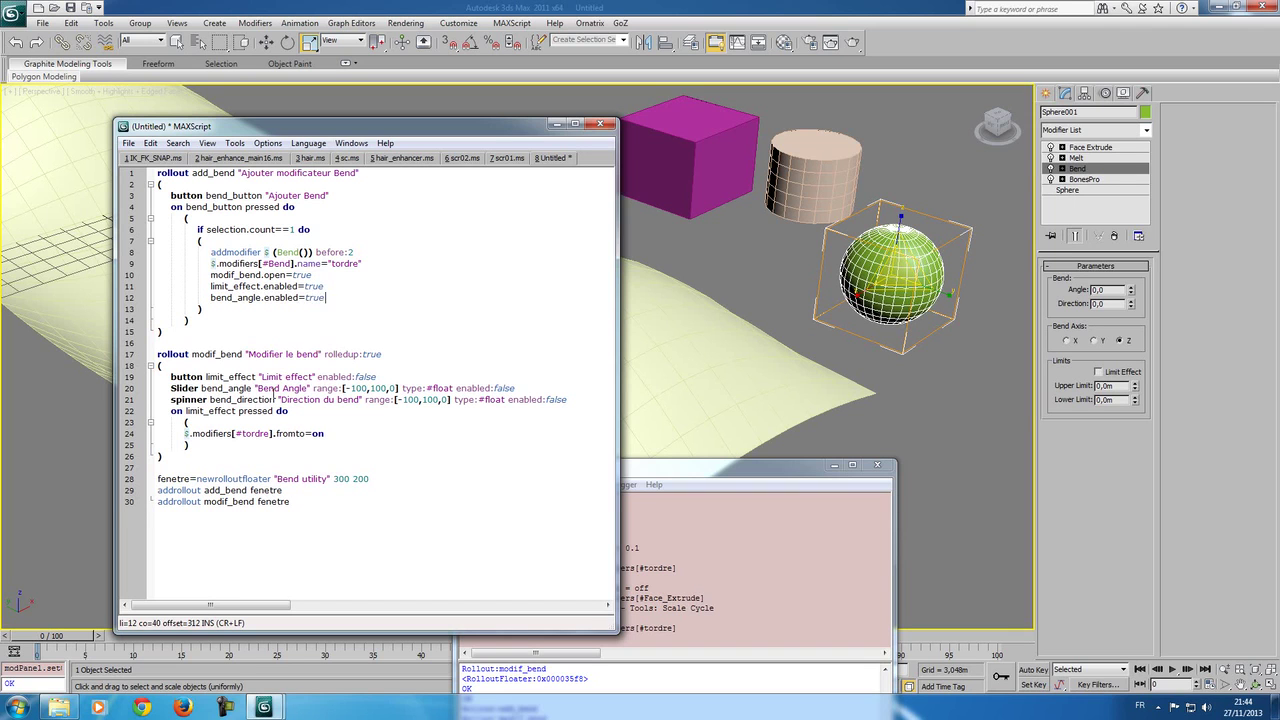
key("Return")
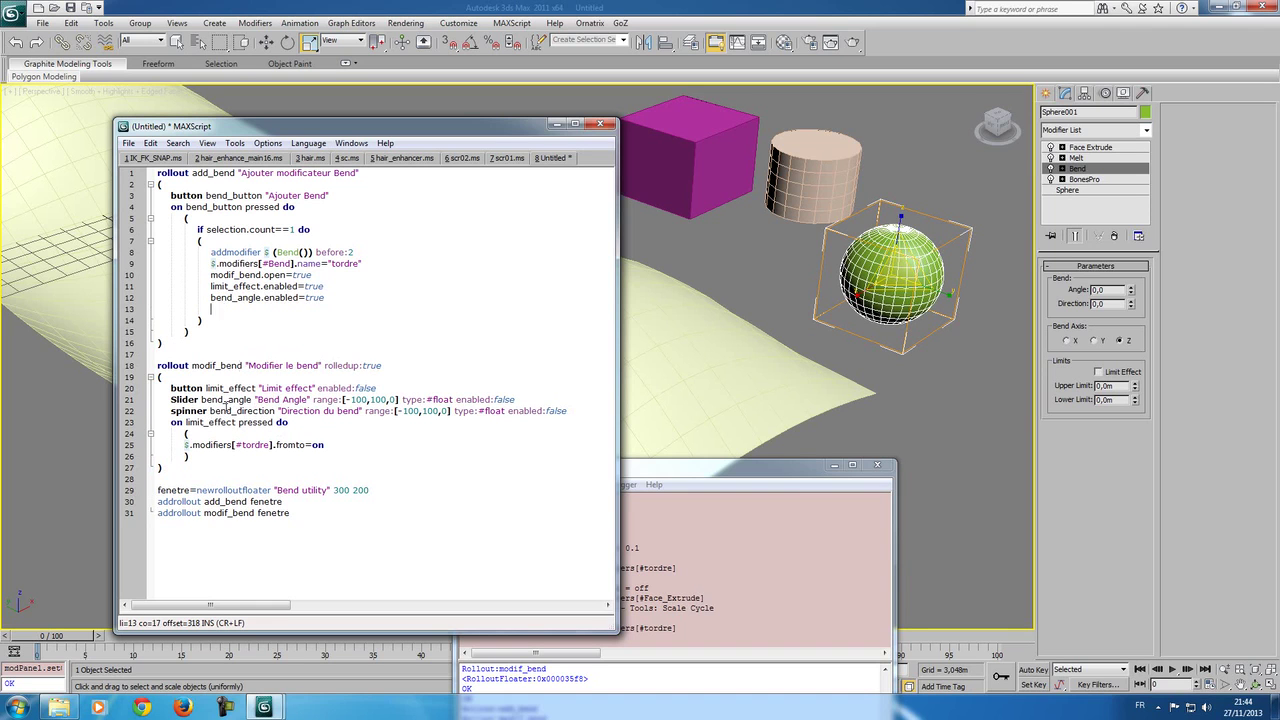
type("bend_direction.")
type("enabled=true")
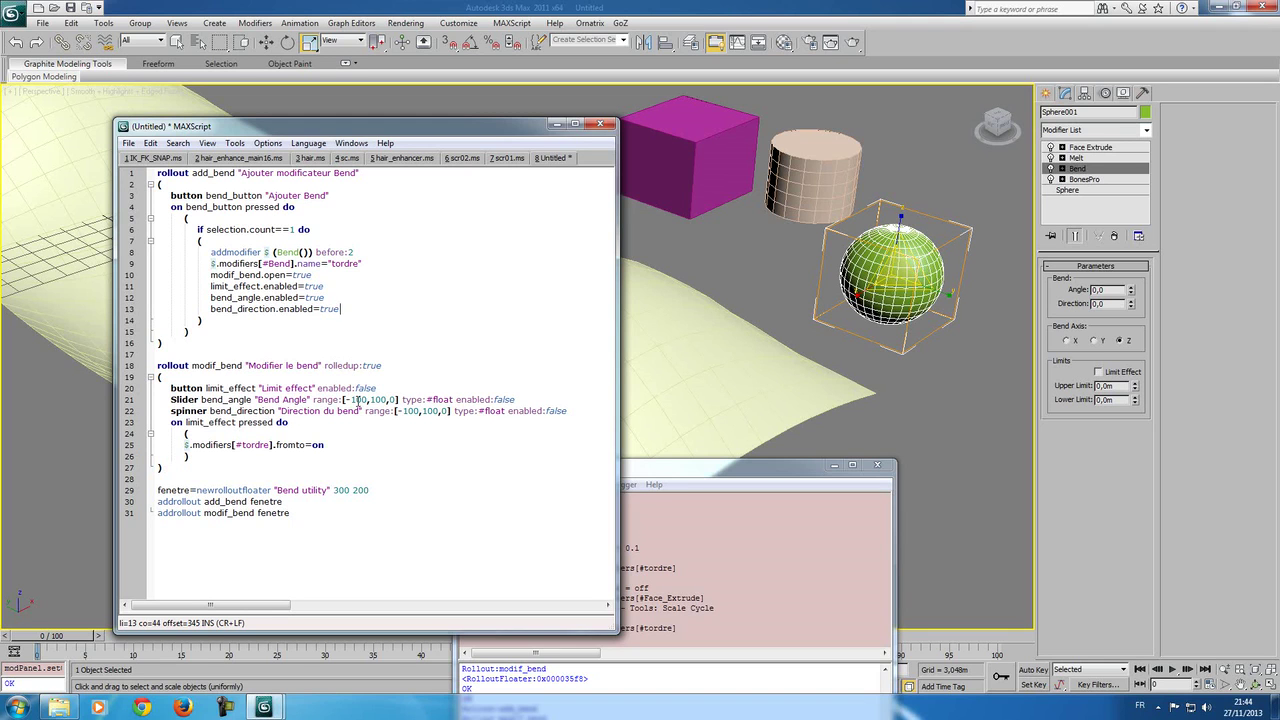
key("ctrl+e")
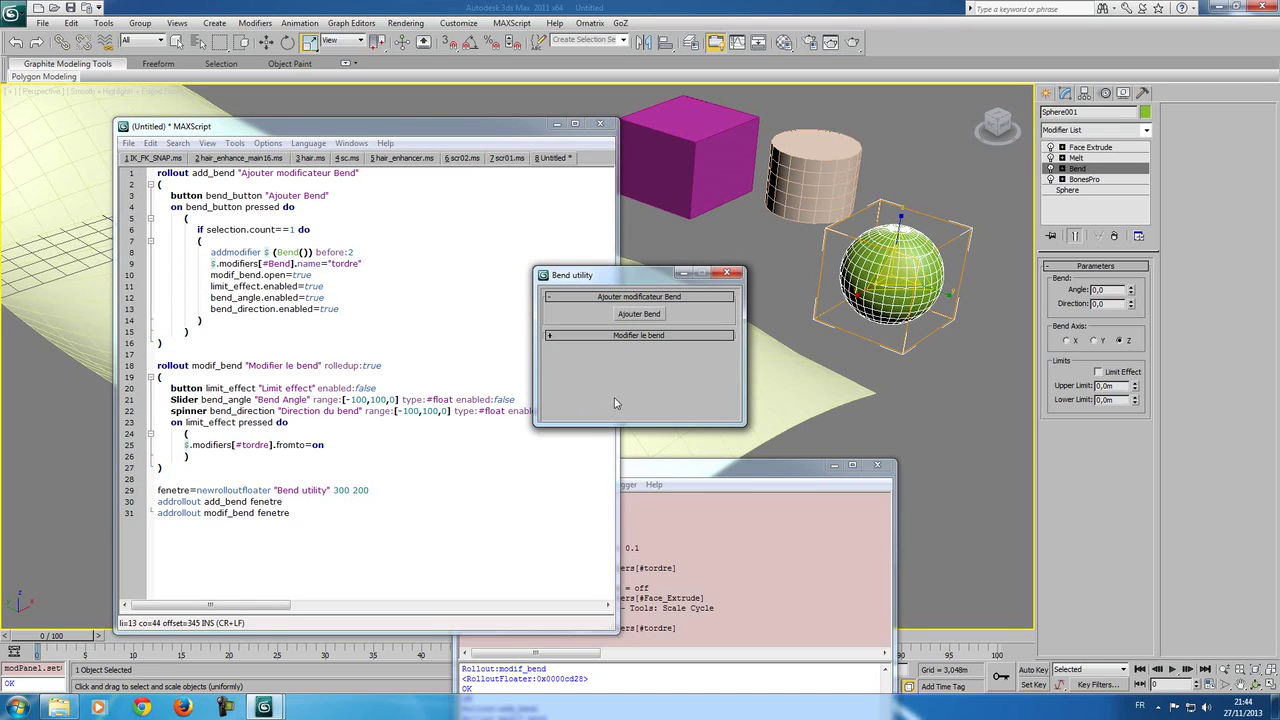
Step: Remove the old Bend, try Ajouter Bend, dismiss the 'Unknown property: enabled' error, and close the floater
left_click(1113, 236)
left_click(1113, 236)
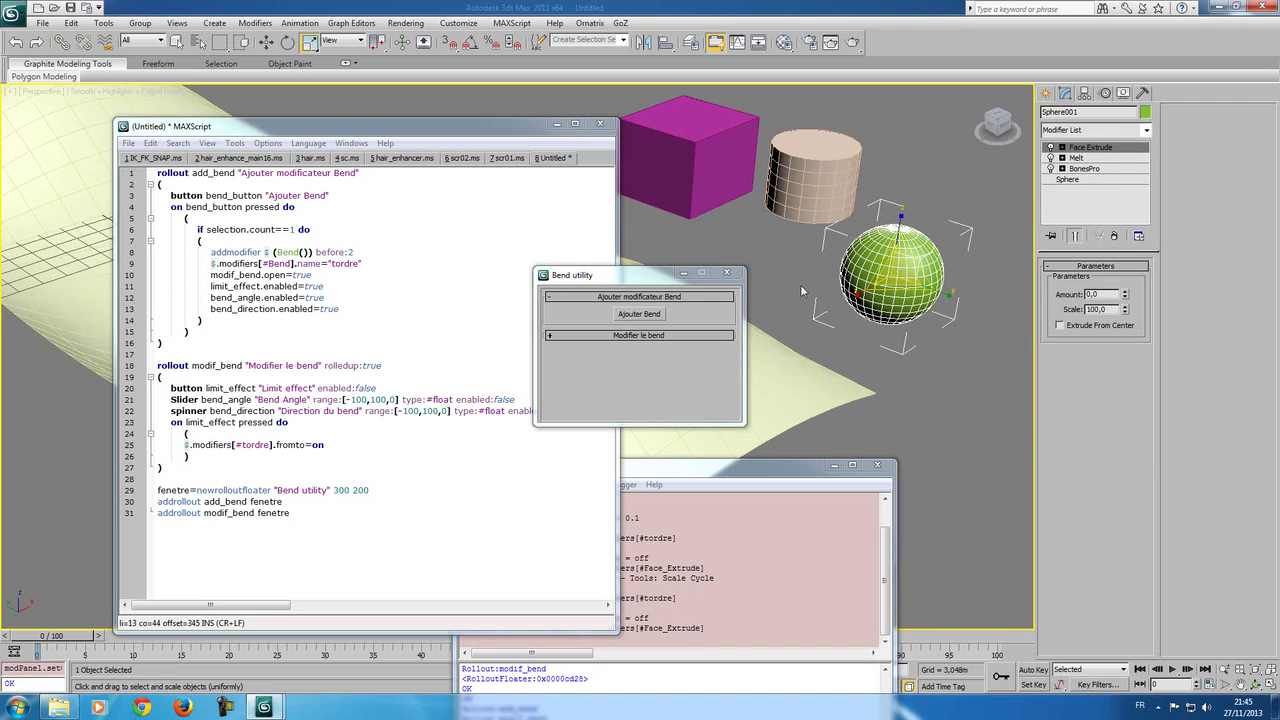
left_click(639, 314)
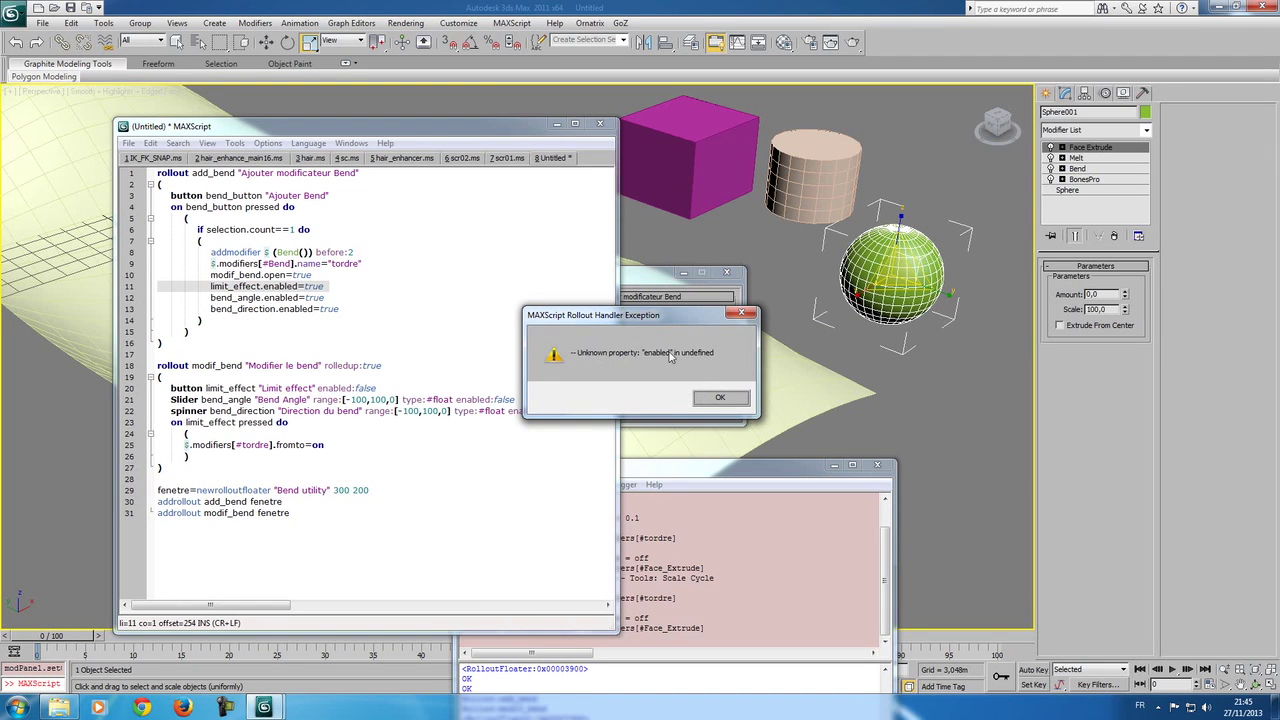
left_click(716, 400)
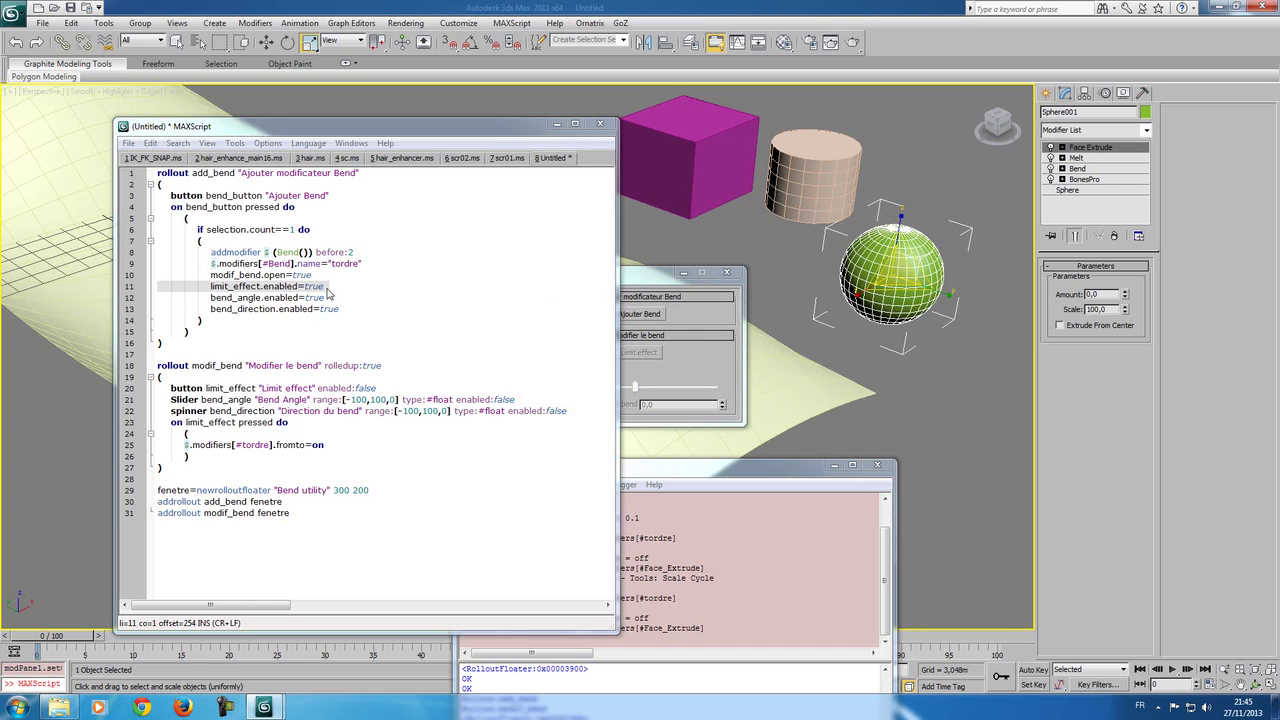
left_click(727, 273)
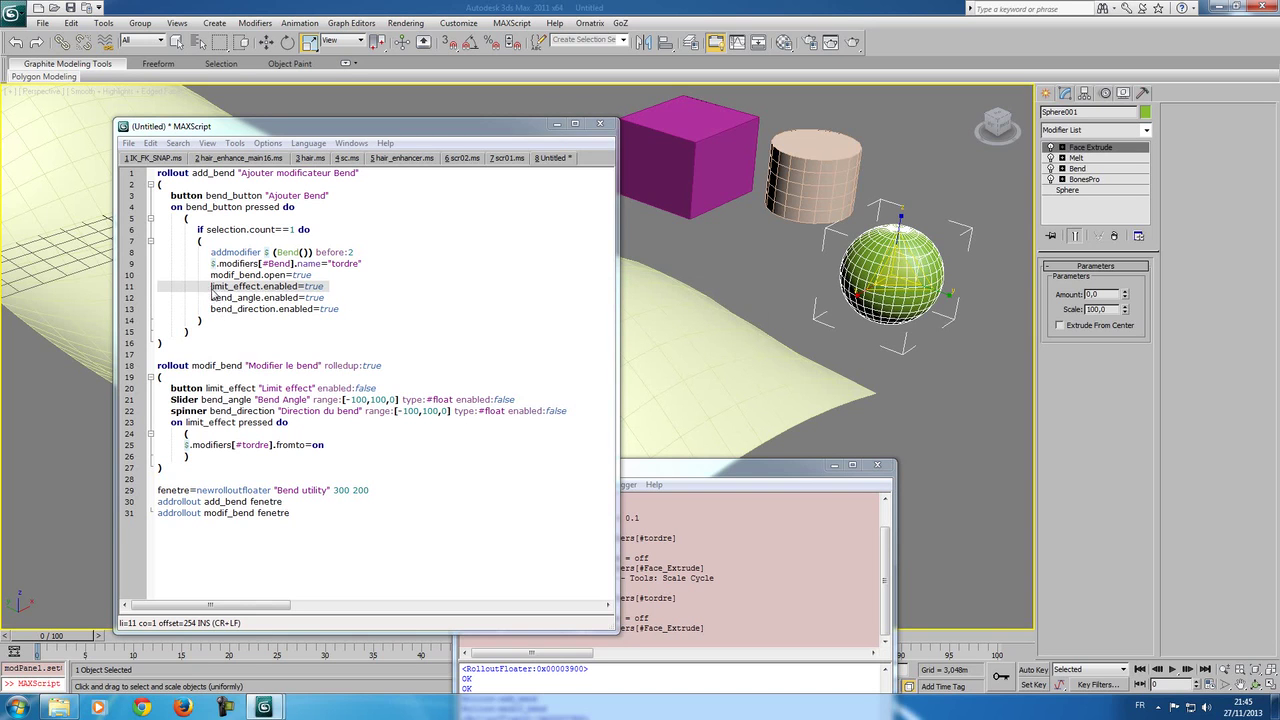
left_click(212, 287)
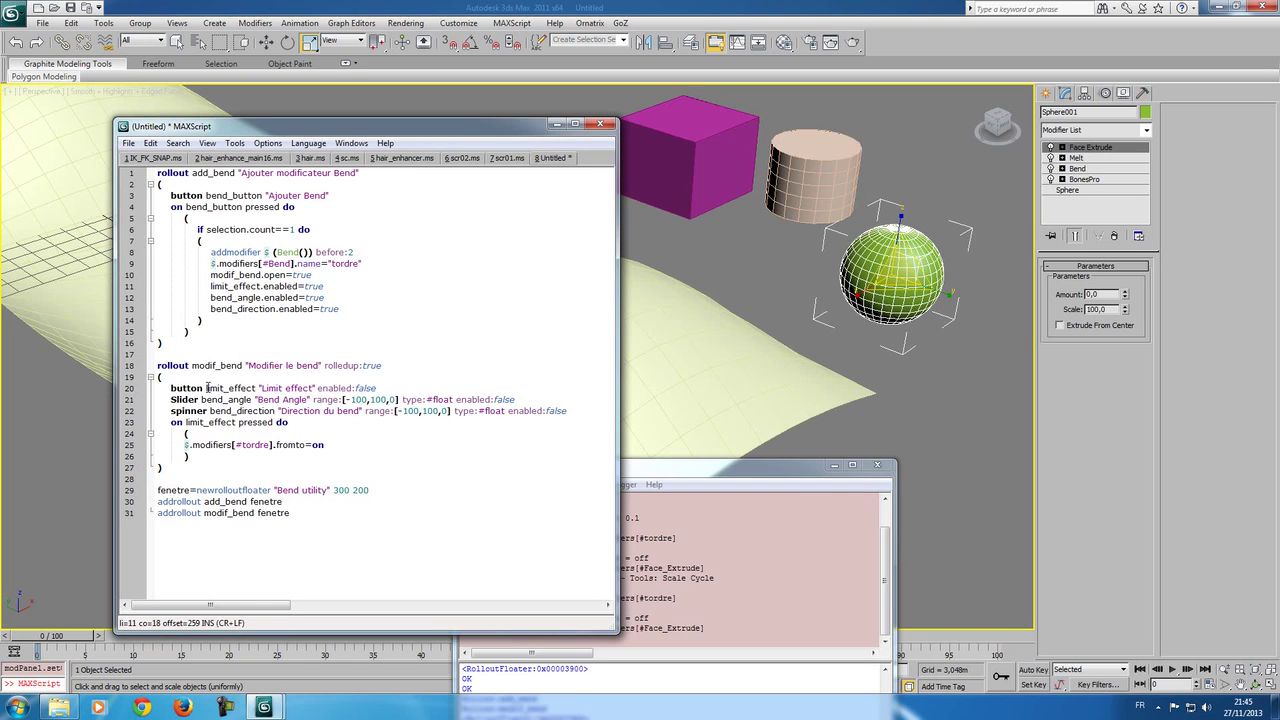
Step: Prefix lines 11–13 with 'modif_bend.' so they reference modif_bend.limit_effect, modif_bend.bend_angle and modif_bend.bend_direction
left_click_drag(206, 387, 256, 390)
left_click(211, 287)
type("modif_bend")
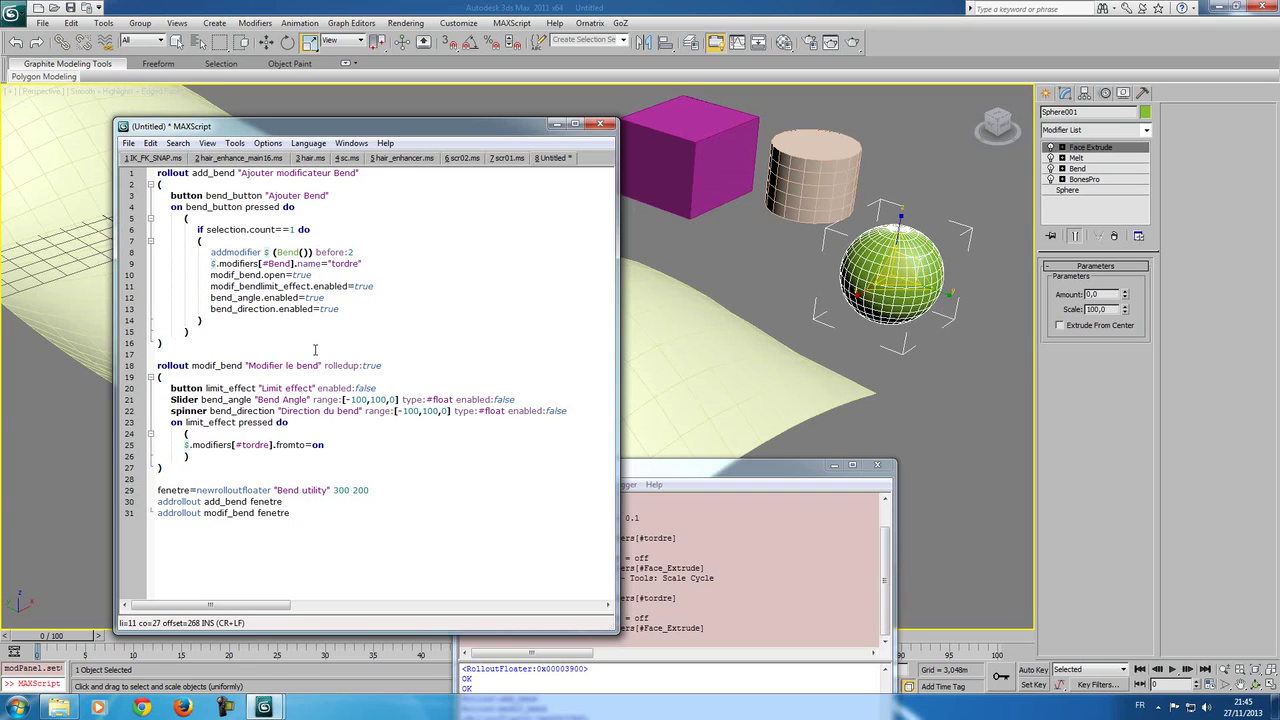
type(".")
type("modif_bend_")
key("BackSpace")
type(".")
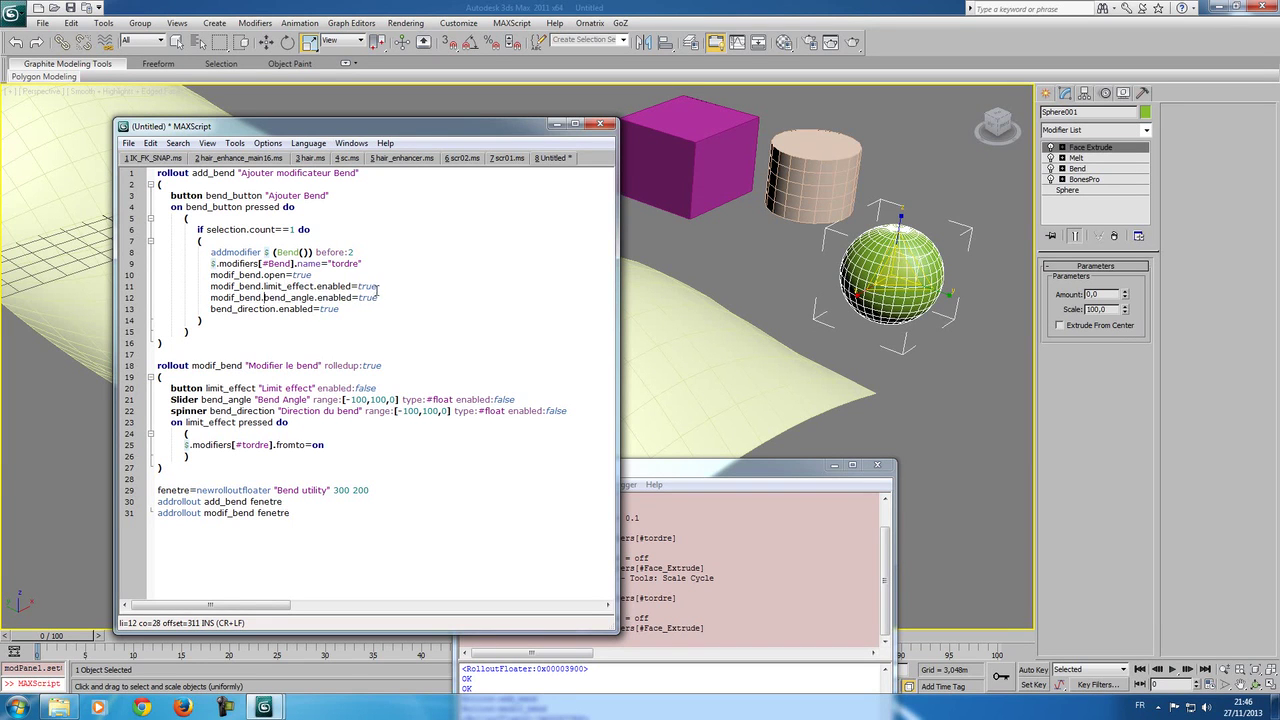
left_click(211, 311)
type("modif_")
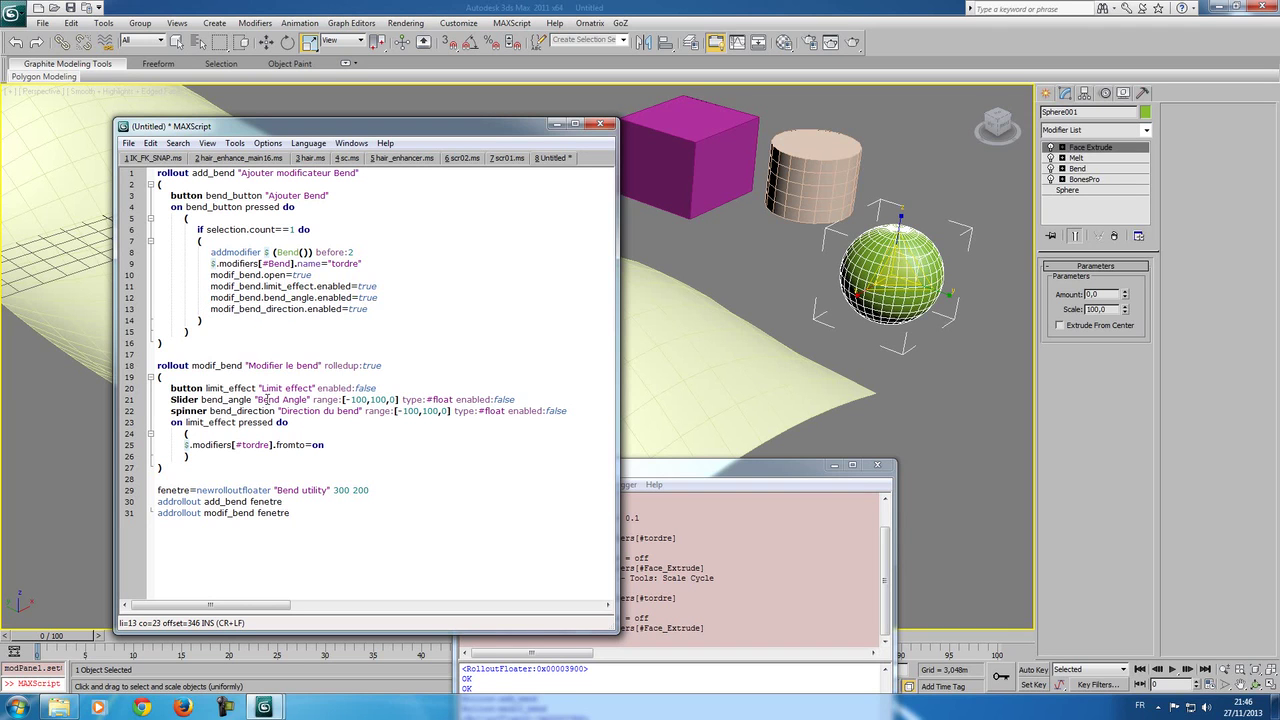
type("ben")
type("d.")
Step: Rerun the script, replace the old Bend with one added from the floater, and enable Limit Effect
key("ctrl+e")
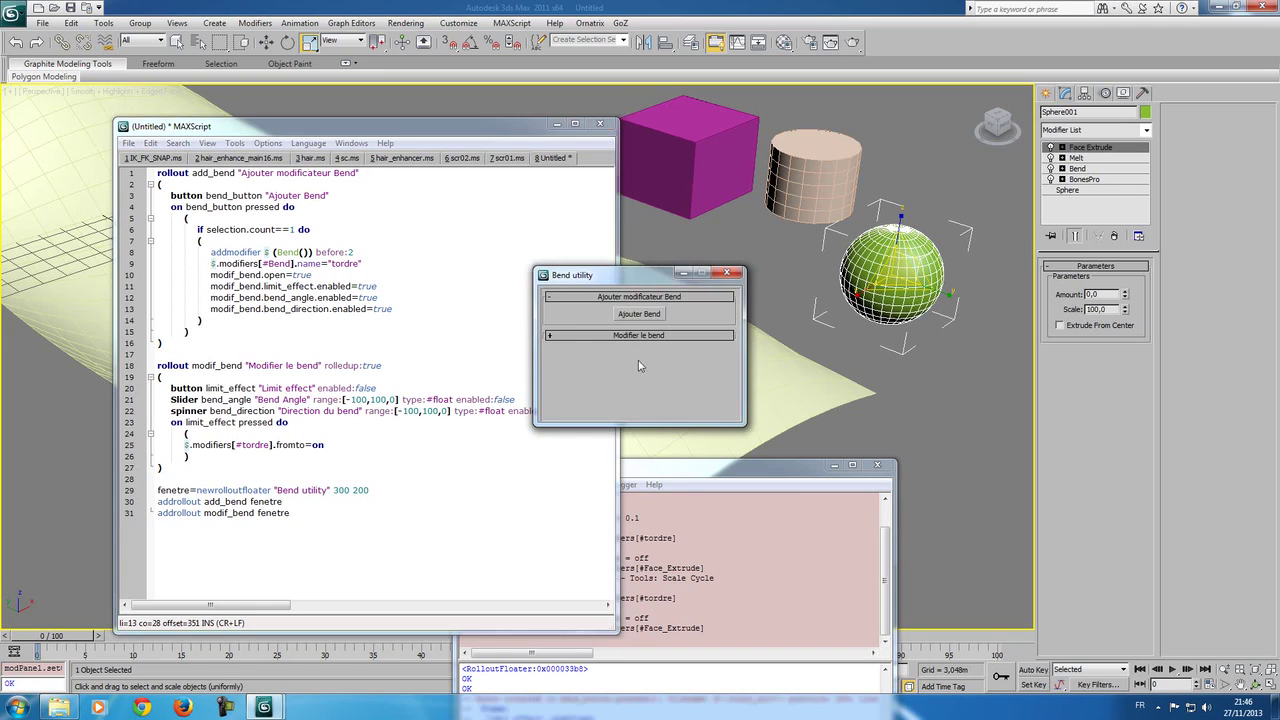
left_click(1078, 168)
left_click(1114, 236)
left_click(1088, 147)
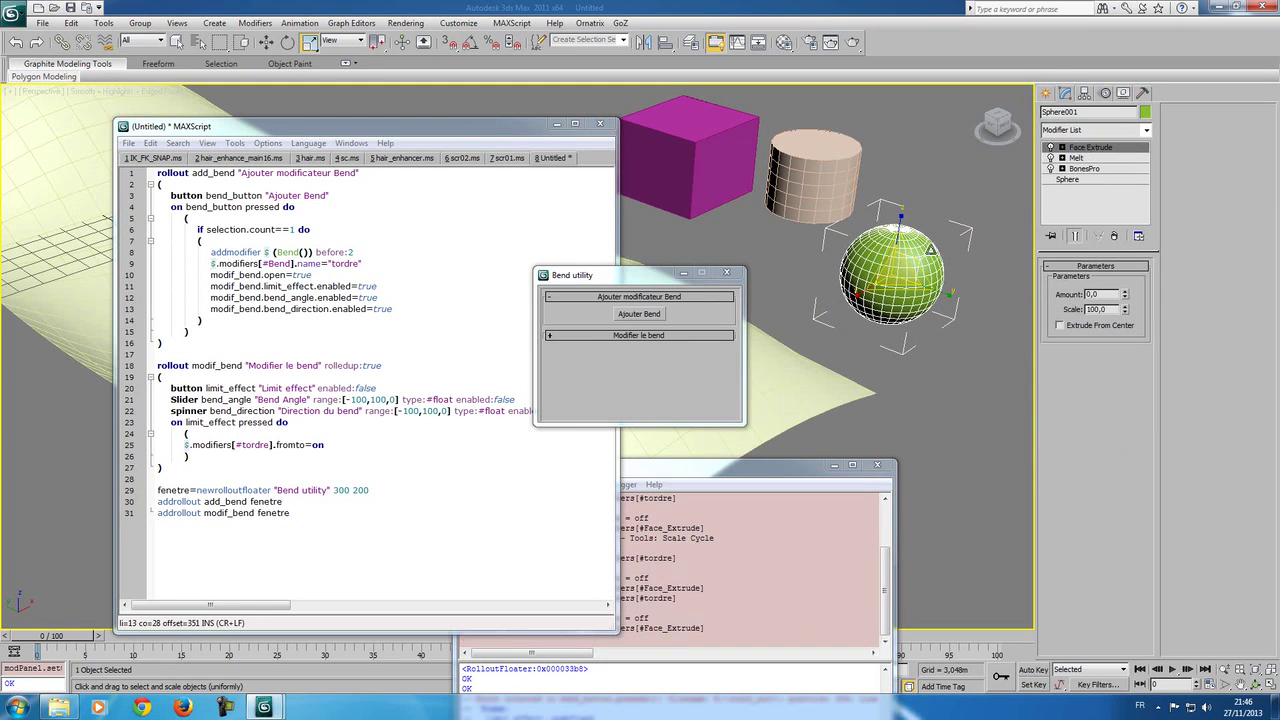
left_click(648, 316)
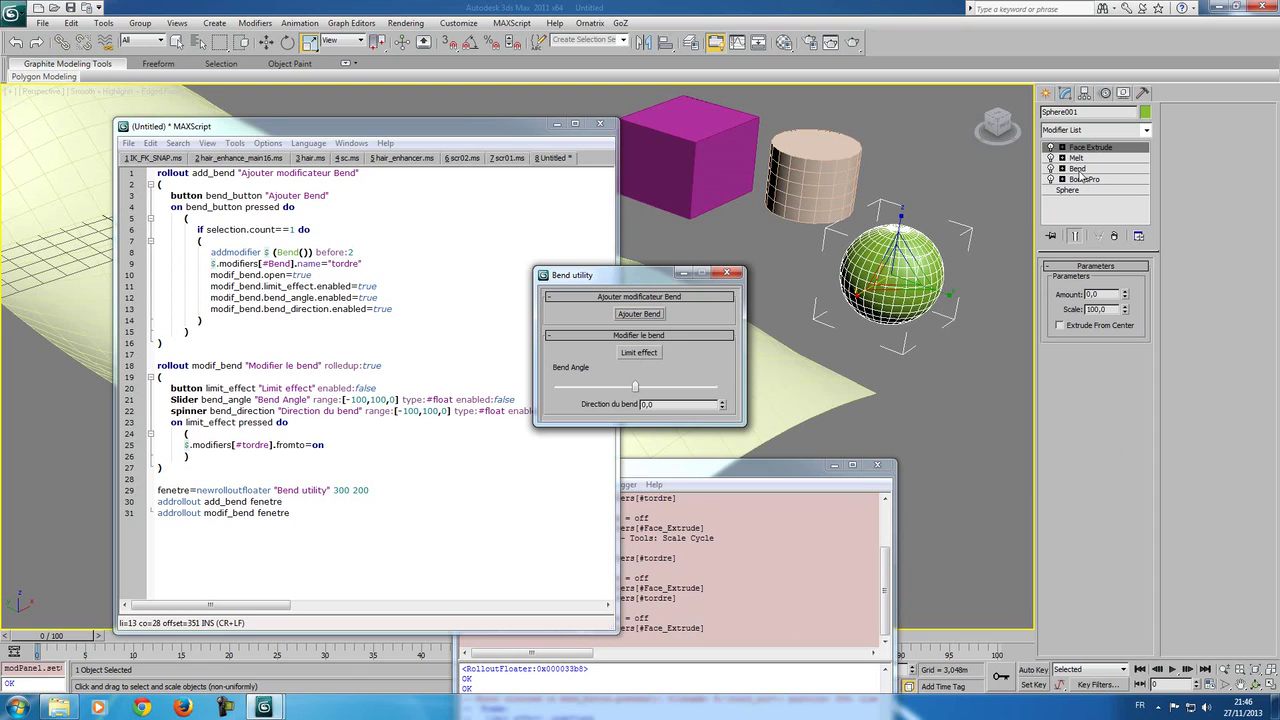
left_click(628, 355)
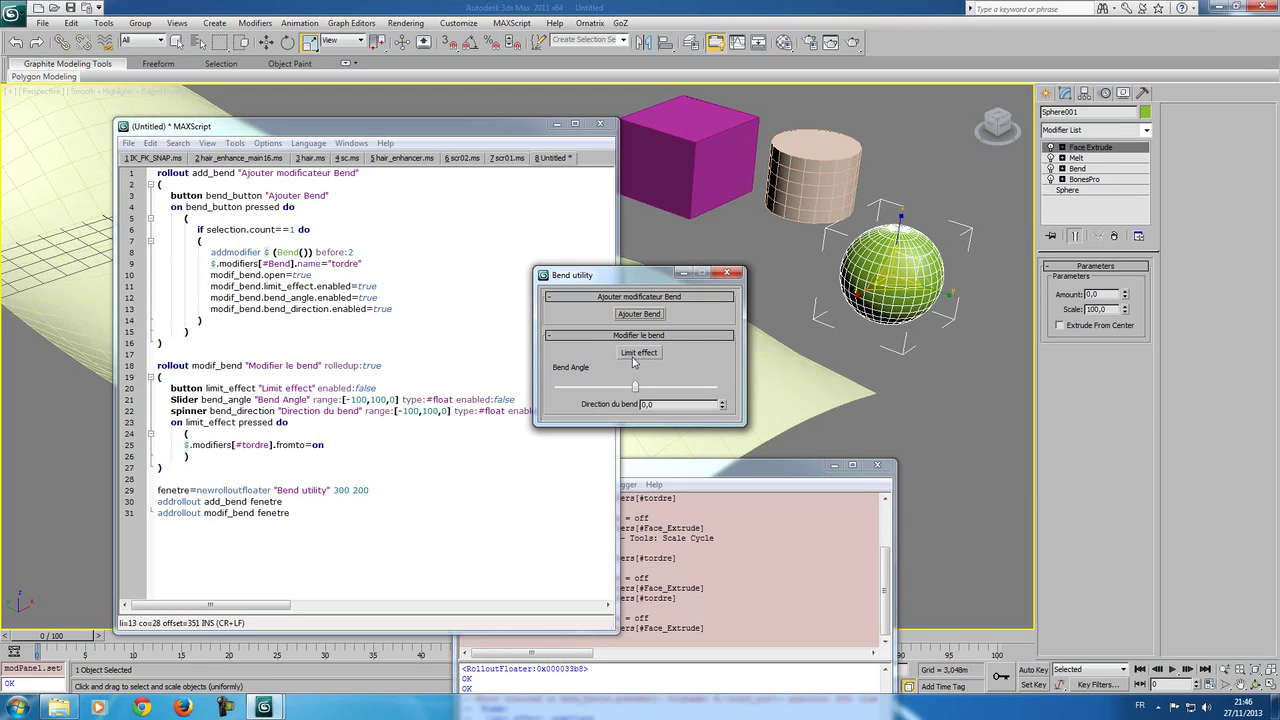
left_click(1121, 168)
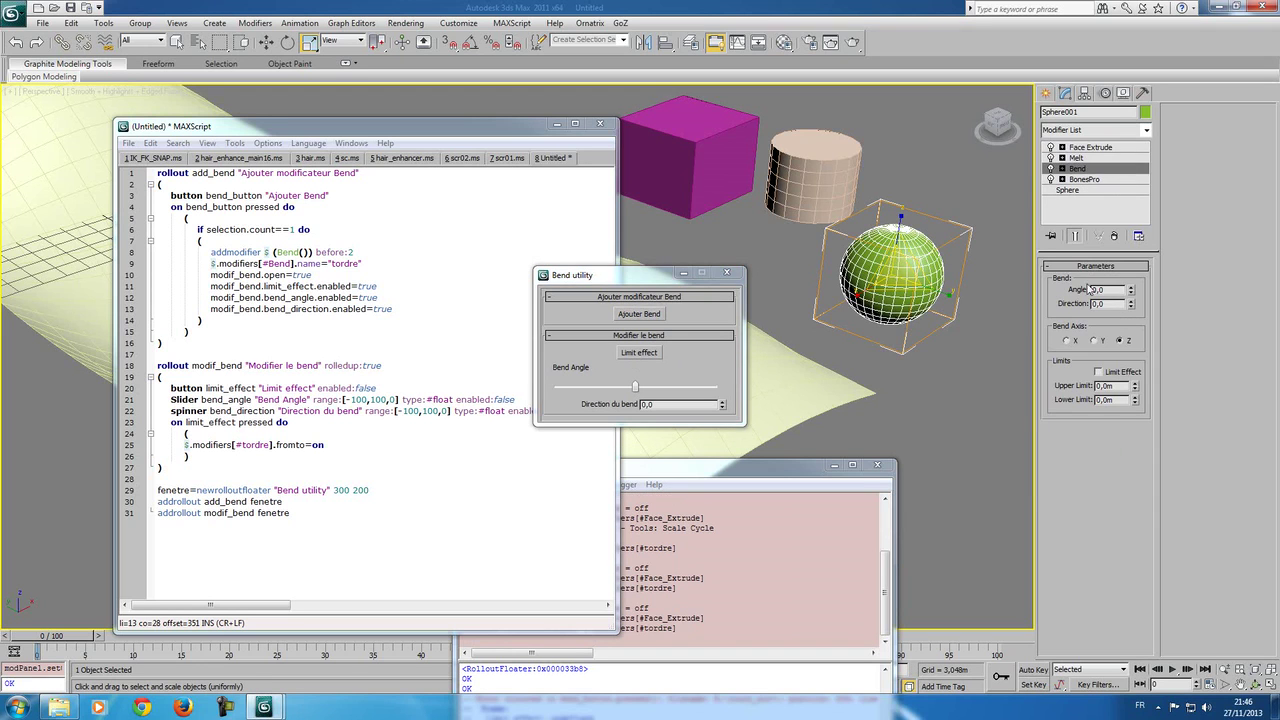
left_click(640, 355)
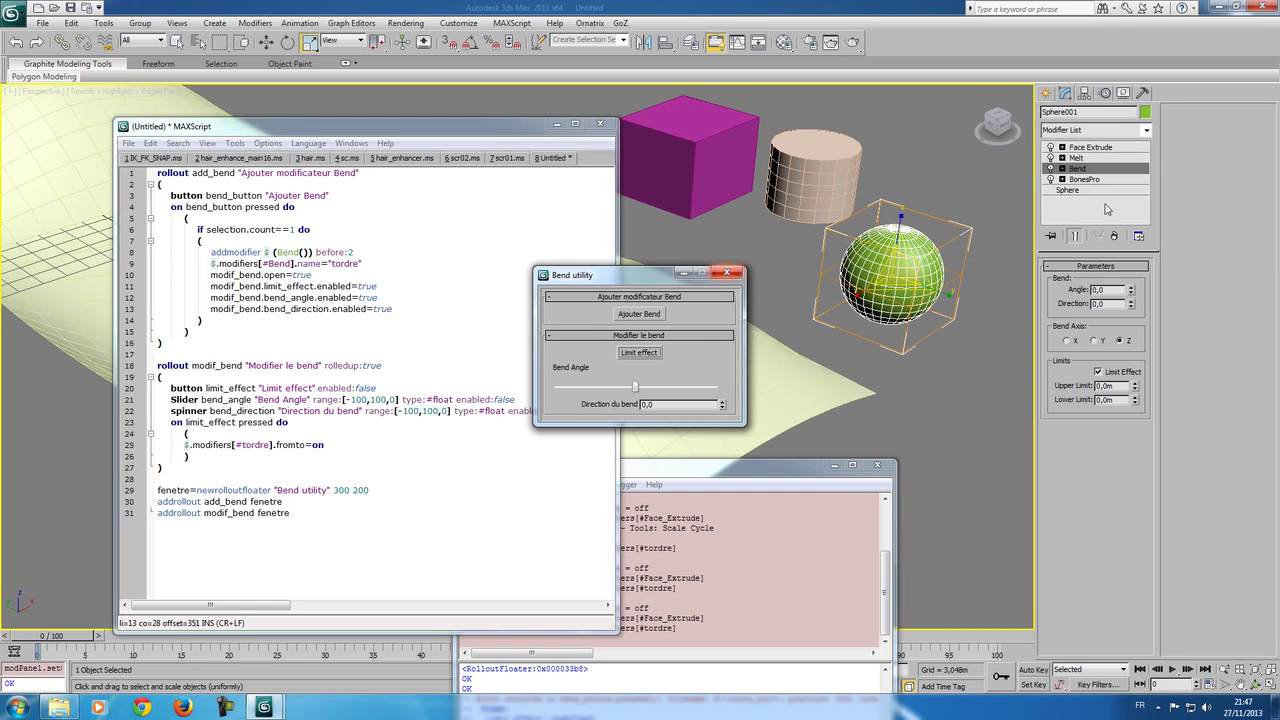
Step: Close the floater, delete the tordre test Bend from the sphere, and make Face Extrude current
left_click(840, 175)
left_click(906, 268)
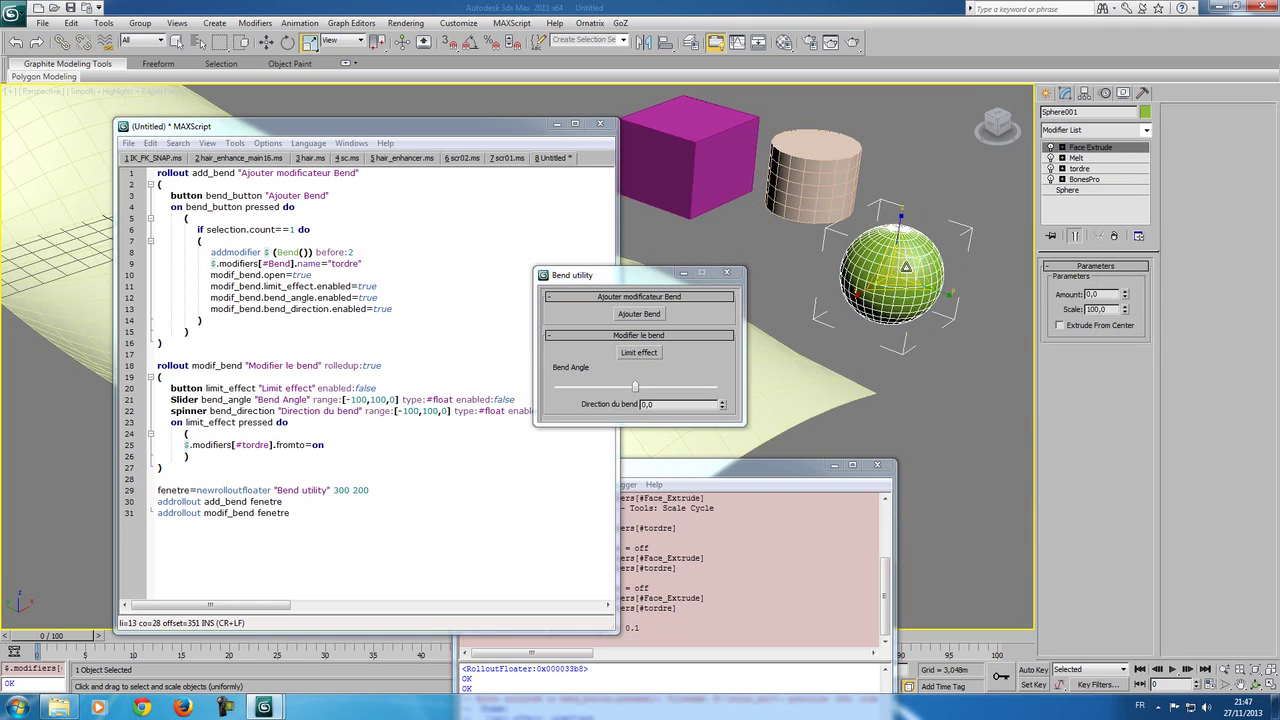
left_click(1086, 169)
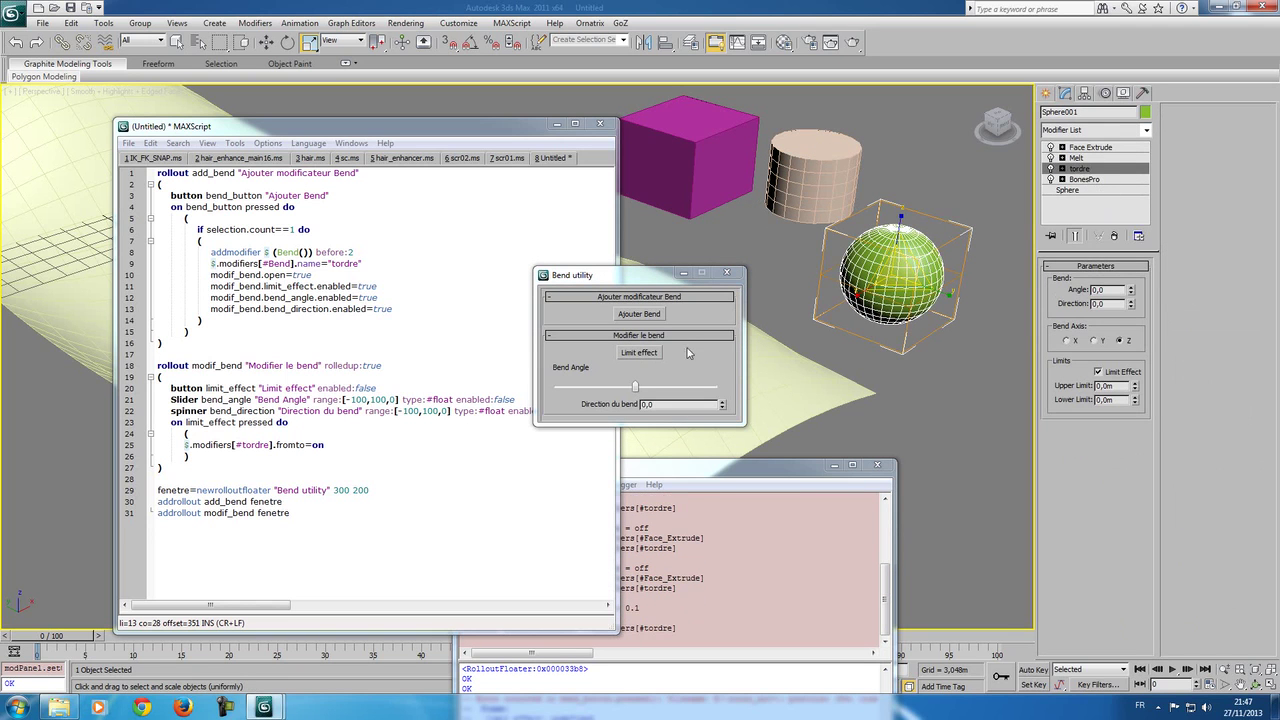
left_click(731, 276)
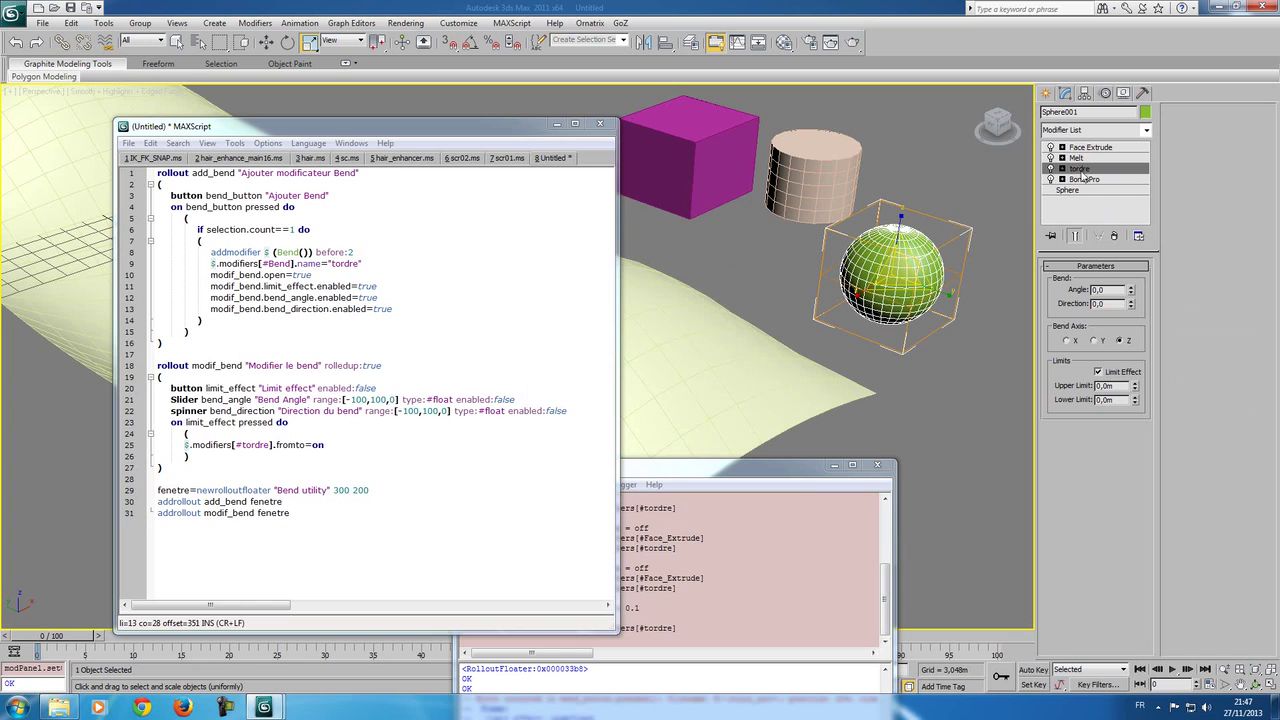
left_click(1114, 235)
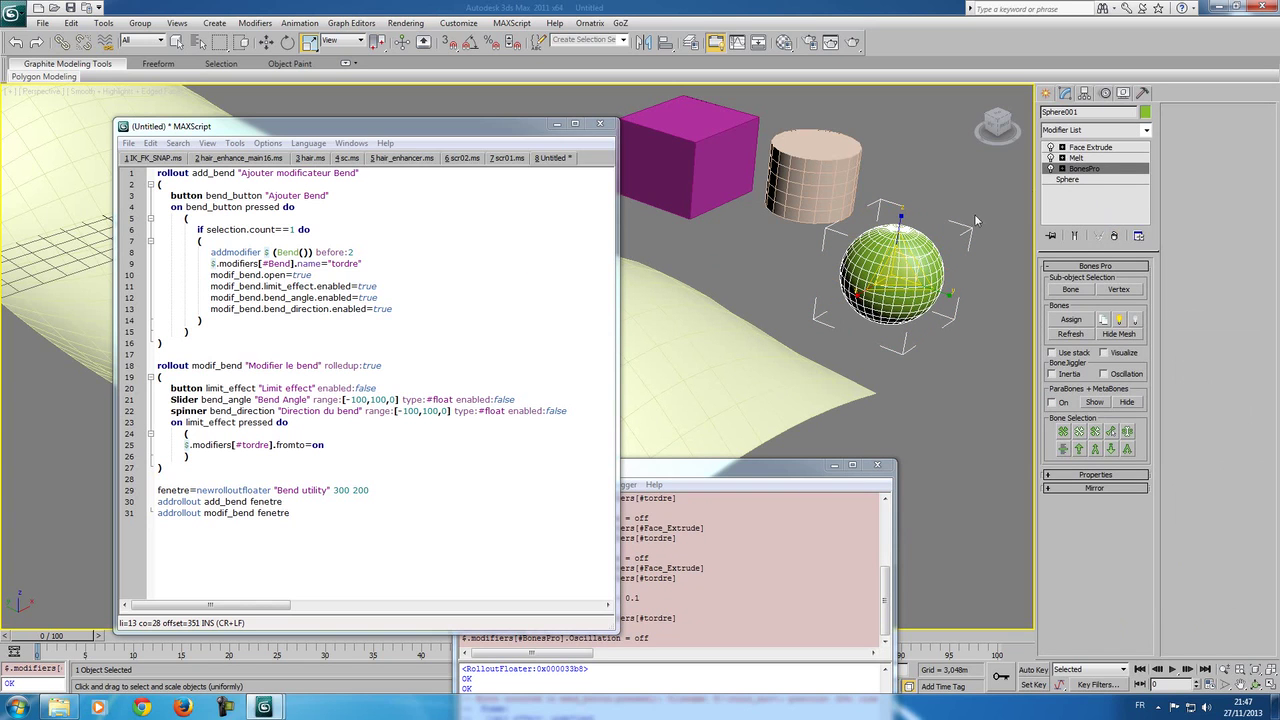
left_click(1084, 148)
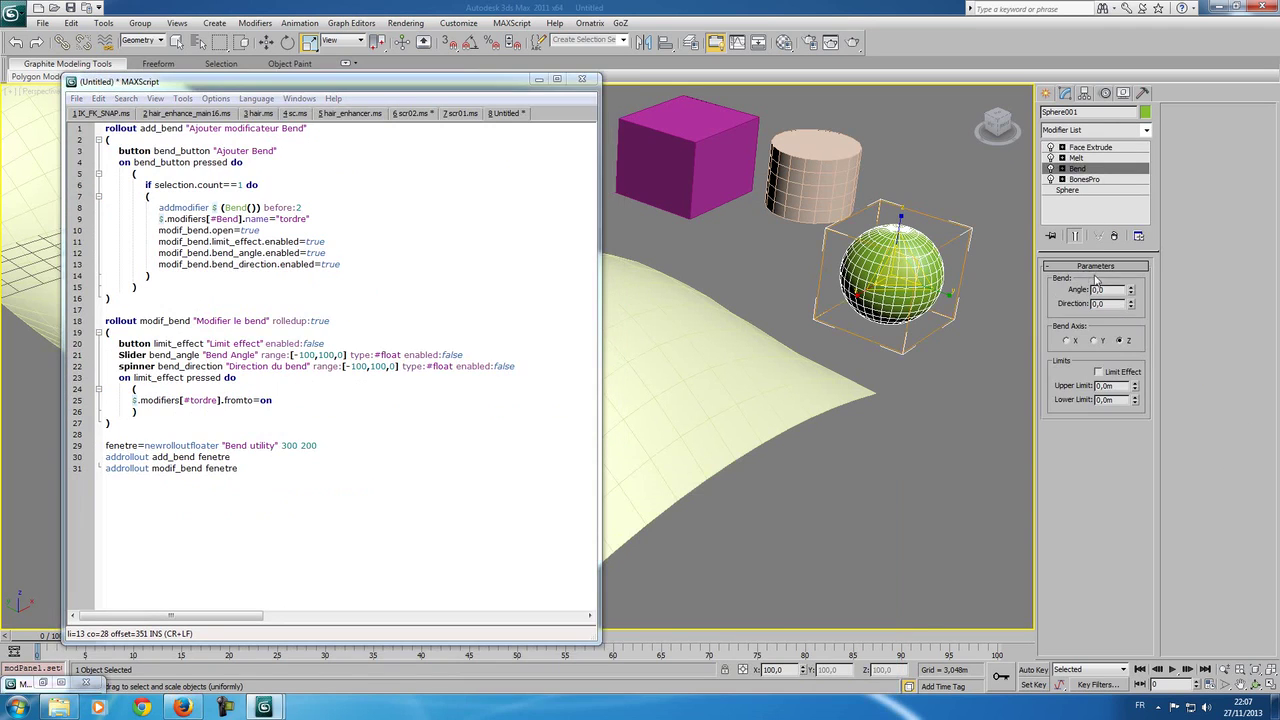
Step: Remove the leftover Bend, make Face Extrude current, and return to the script
left_click(1117, 236)
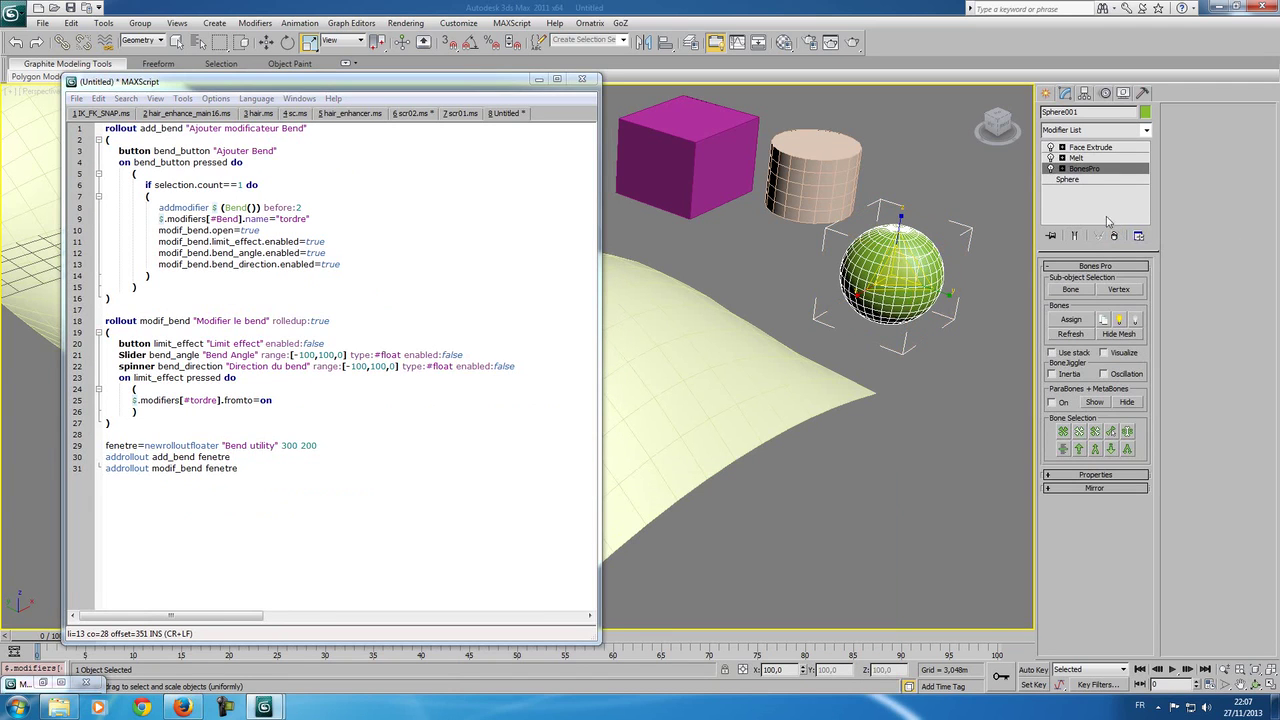
left_click(289, 264)
left_click(1118, 148)
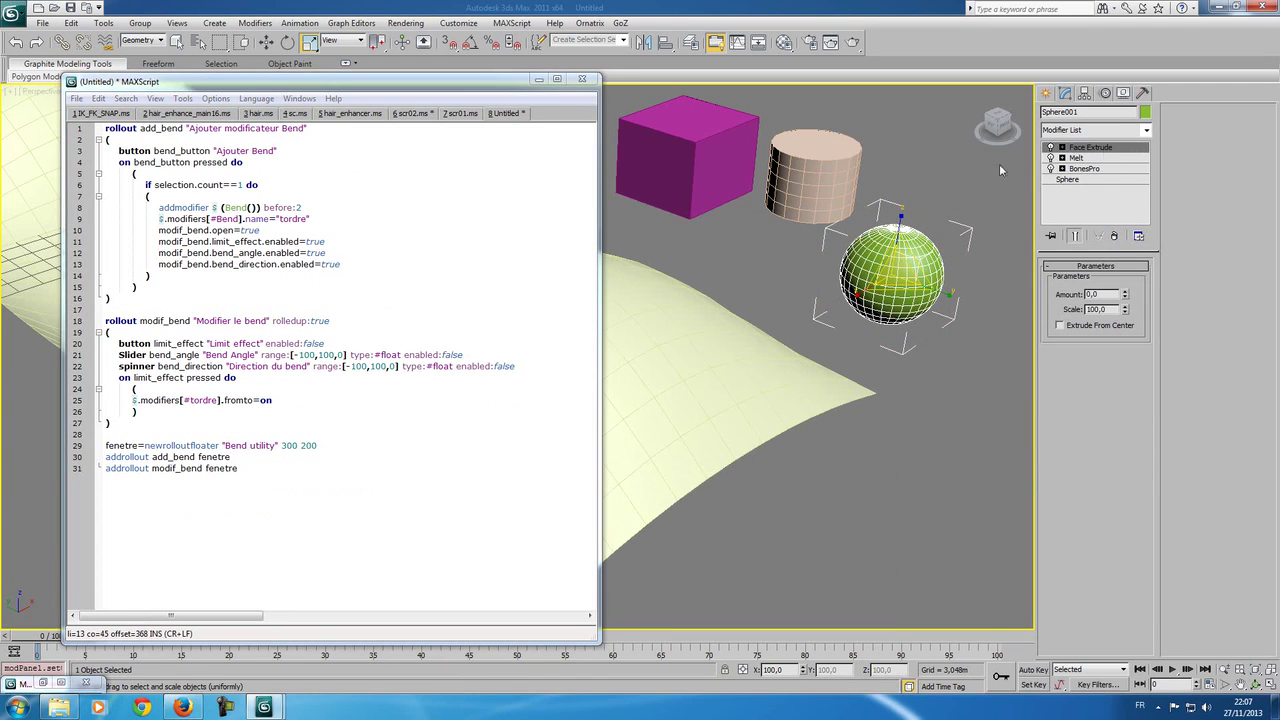
left_click(383, 310)
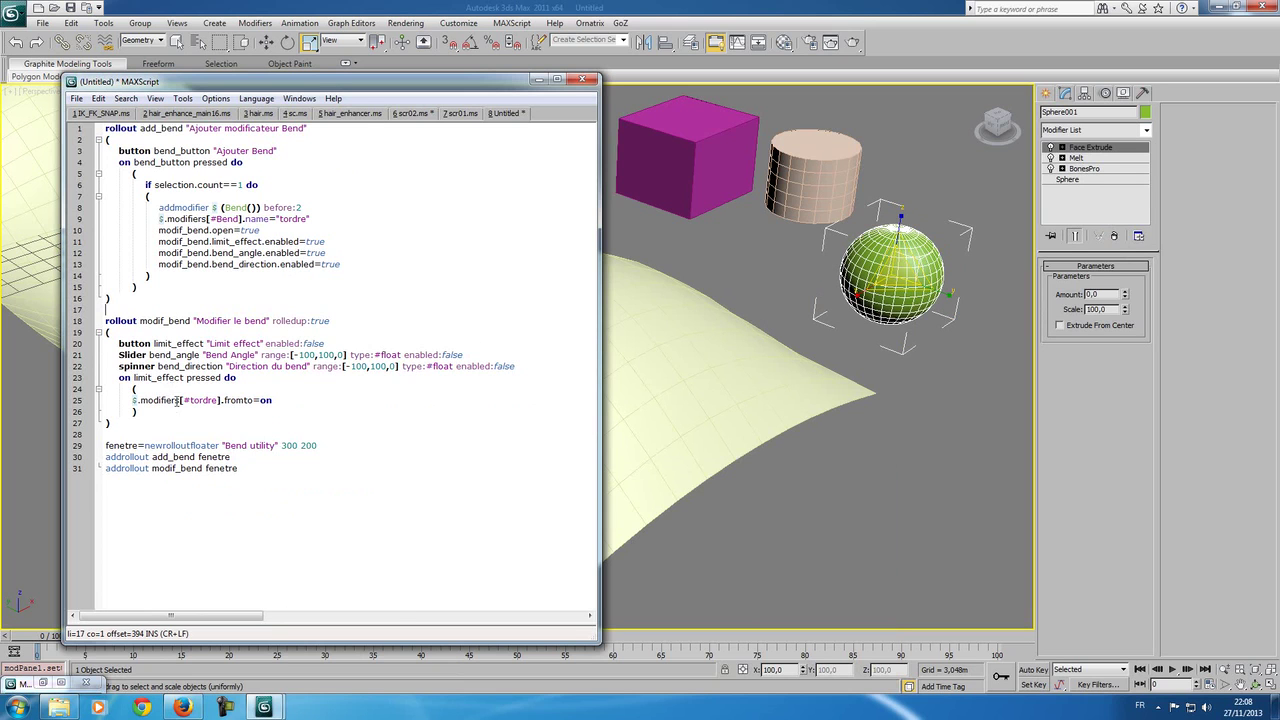
Step: Run the script, add a Bend with Limit Effect, and drag the direction spinner and angle slider to maximum
key("ctrl+e")
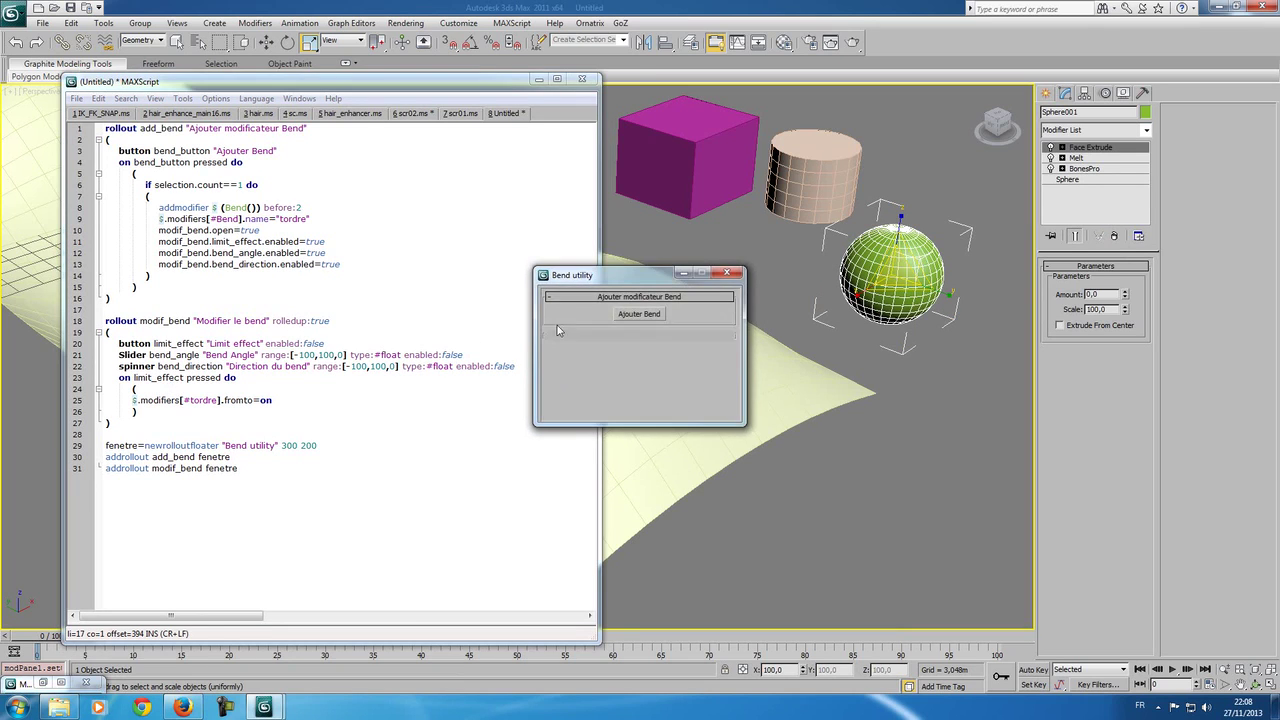
left_click(639, 313)
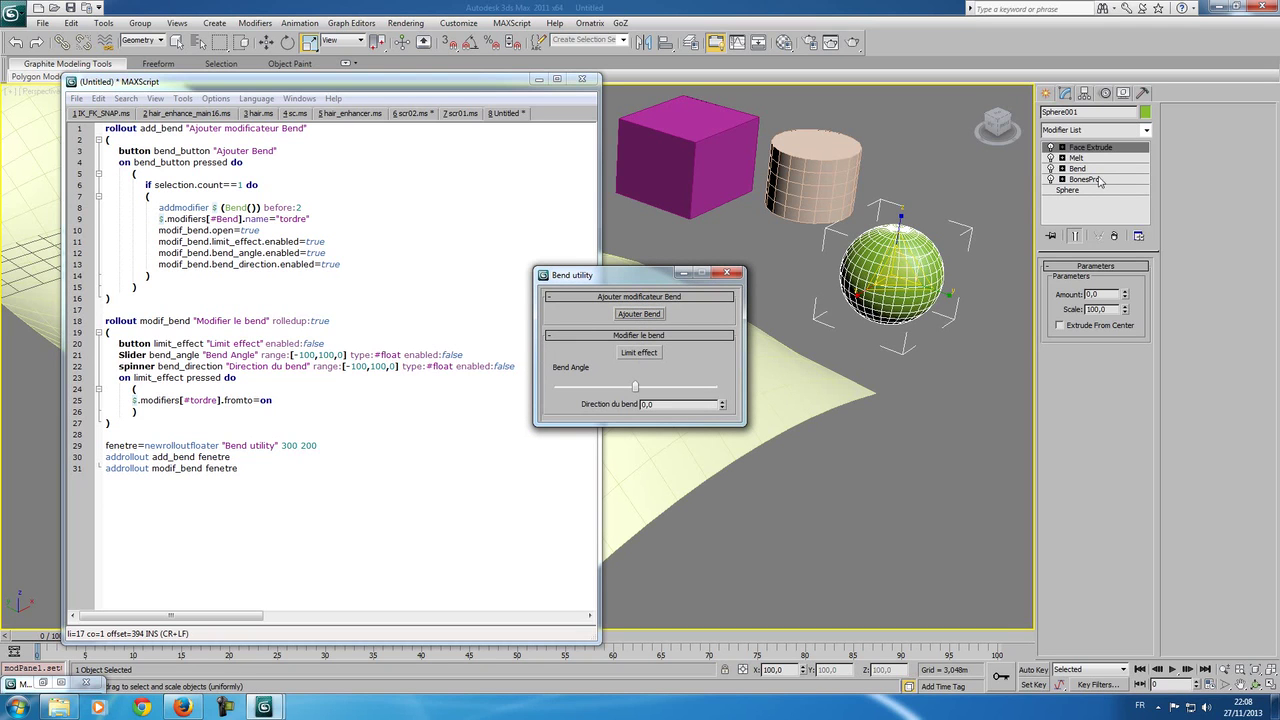
left_click(638, 355)
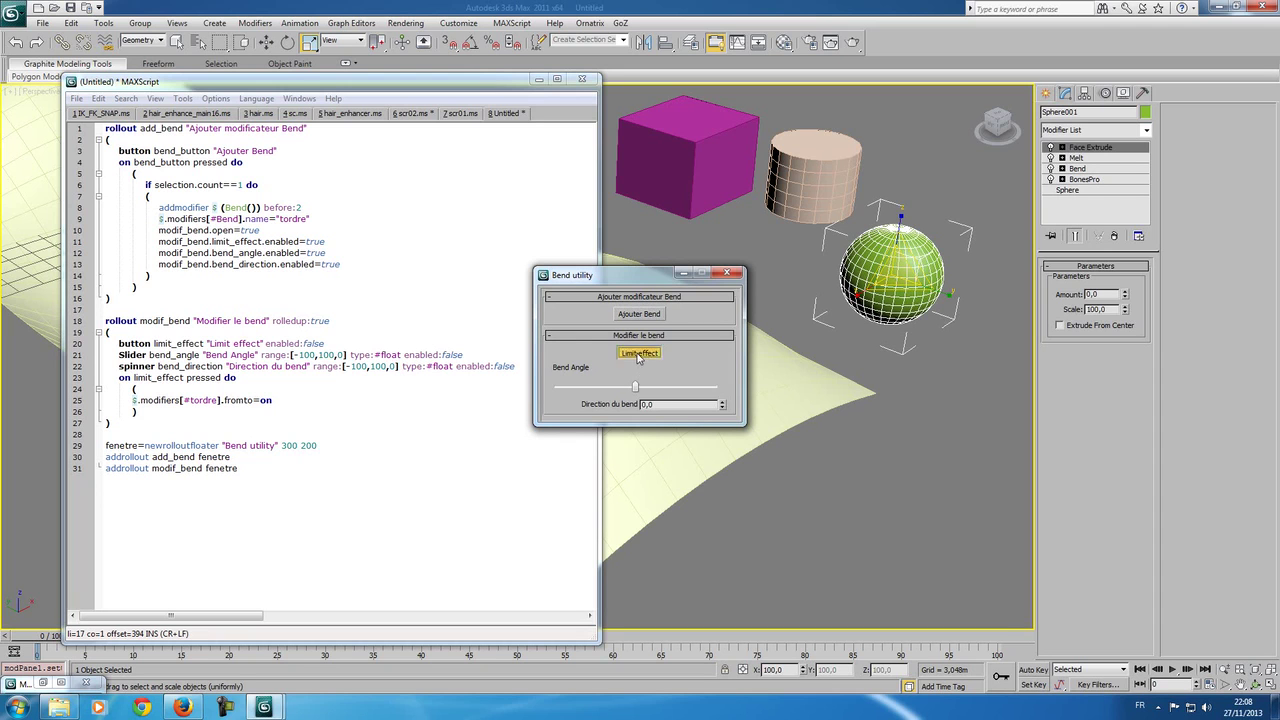
left_click(1098, 170)
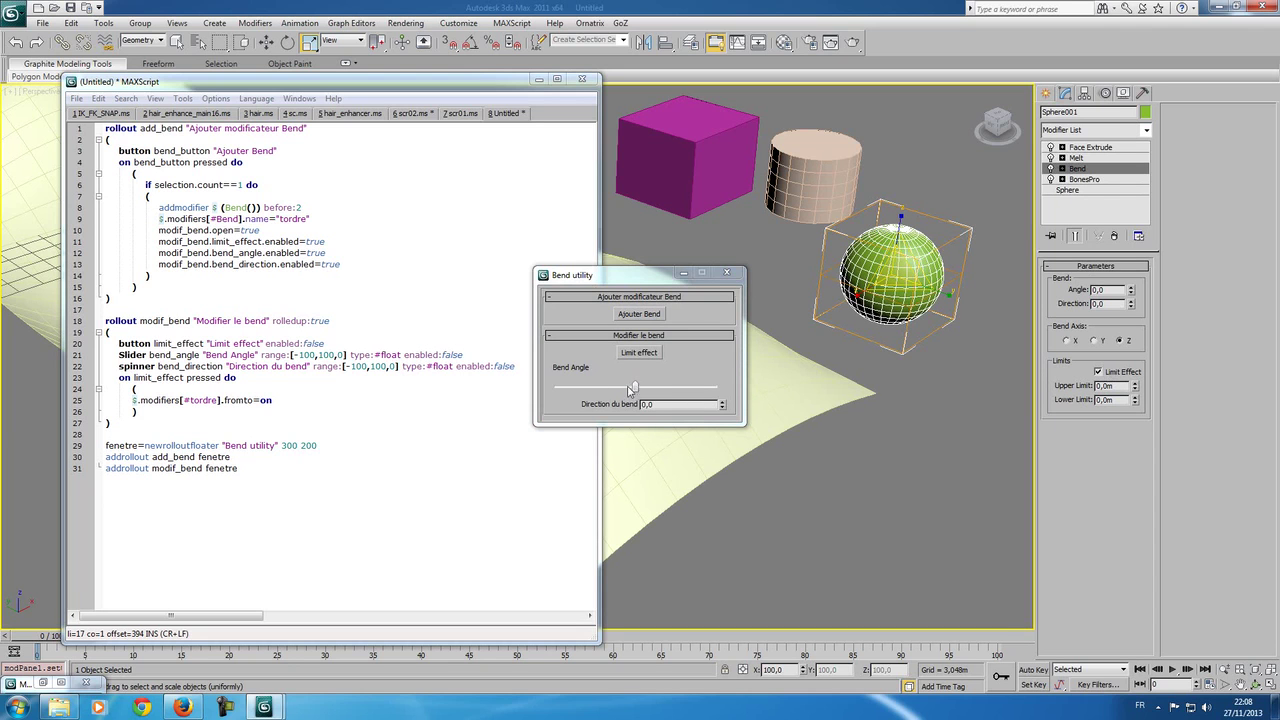
mouse_move(722, 407)
left_mouse_down()
mouse_move(719, 455)
mouse_move(720, 400)
left_mouse_up()
left_click_drag(636, 389, 711, 387)
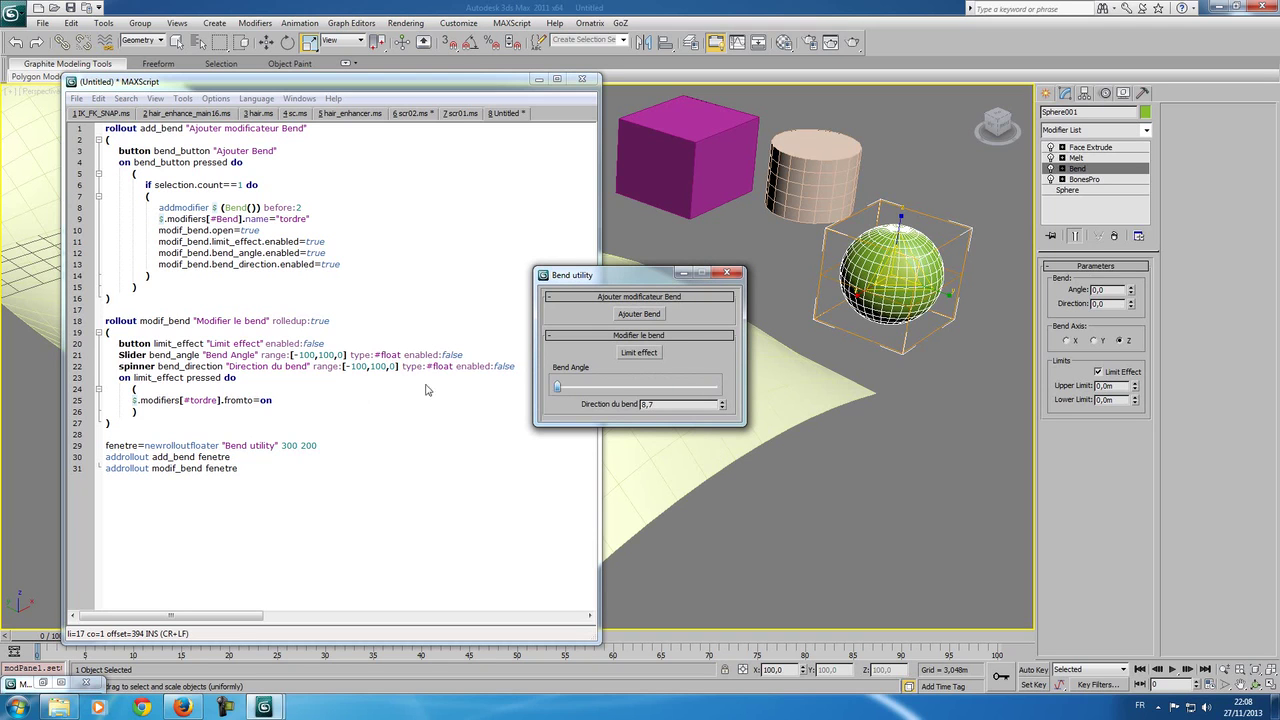
Step: Close the floater, remove the test Bend, and open a new line after line 26
left_click(726, 274)
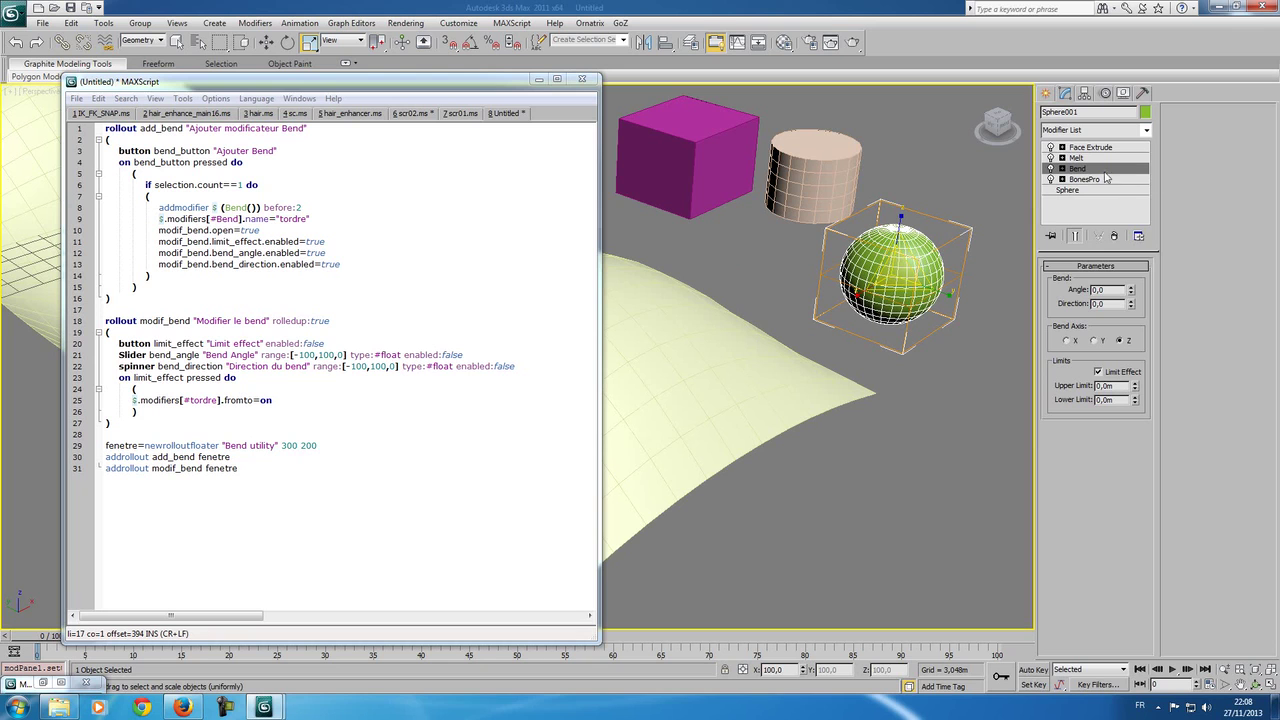
left_click(1114, 235)
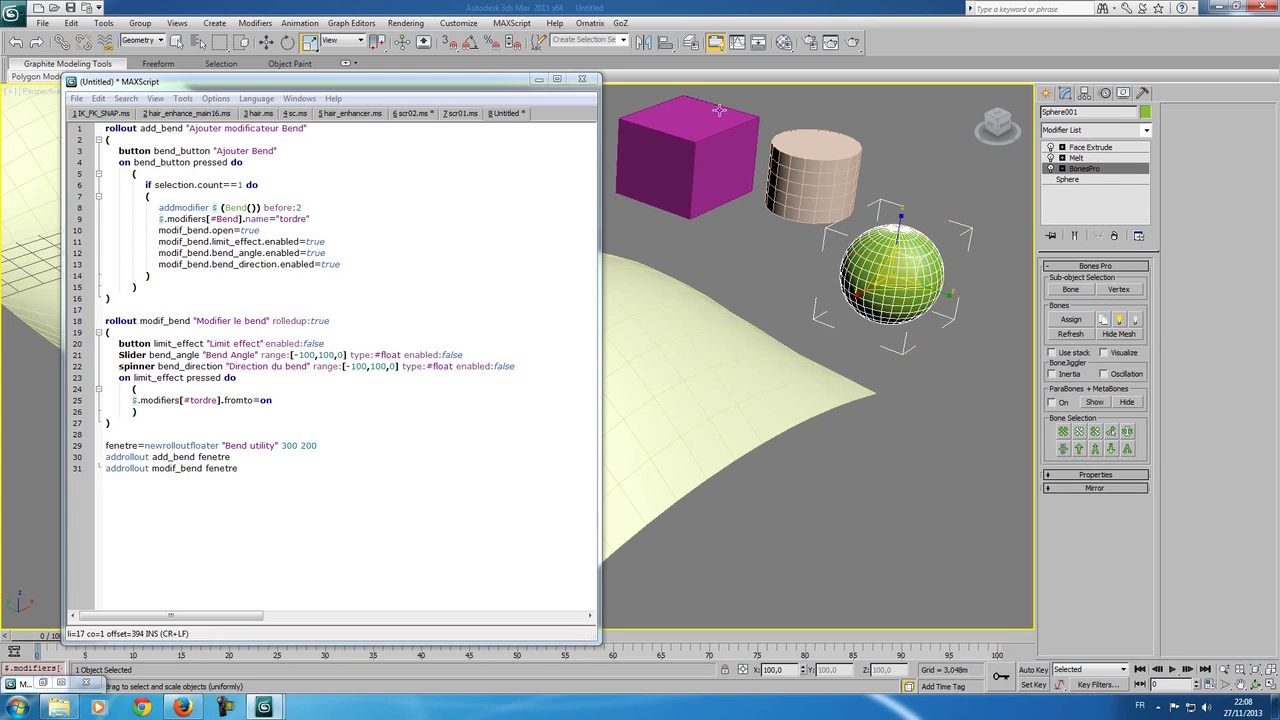
left_click(1087, 148)
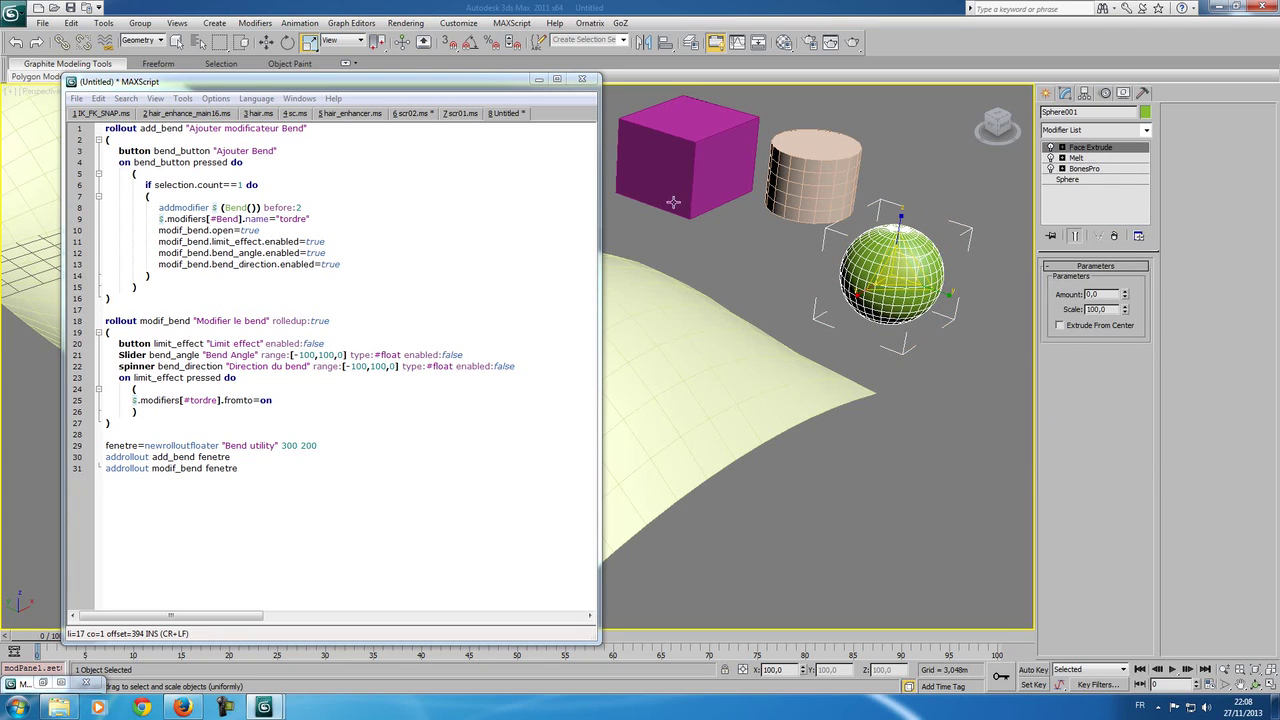
left_click(158, 421)
left_click(161, 413)
key("Return")
Step: Write the 'on bend_angle changed val do' handler header with an indented opening parenthesis
type("on")
key("Left")
key("Left")
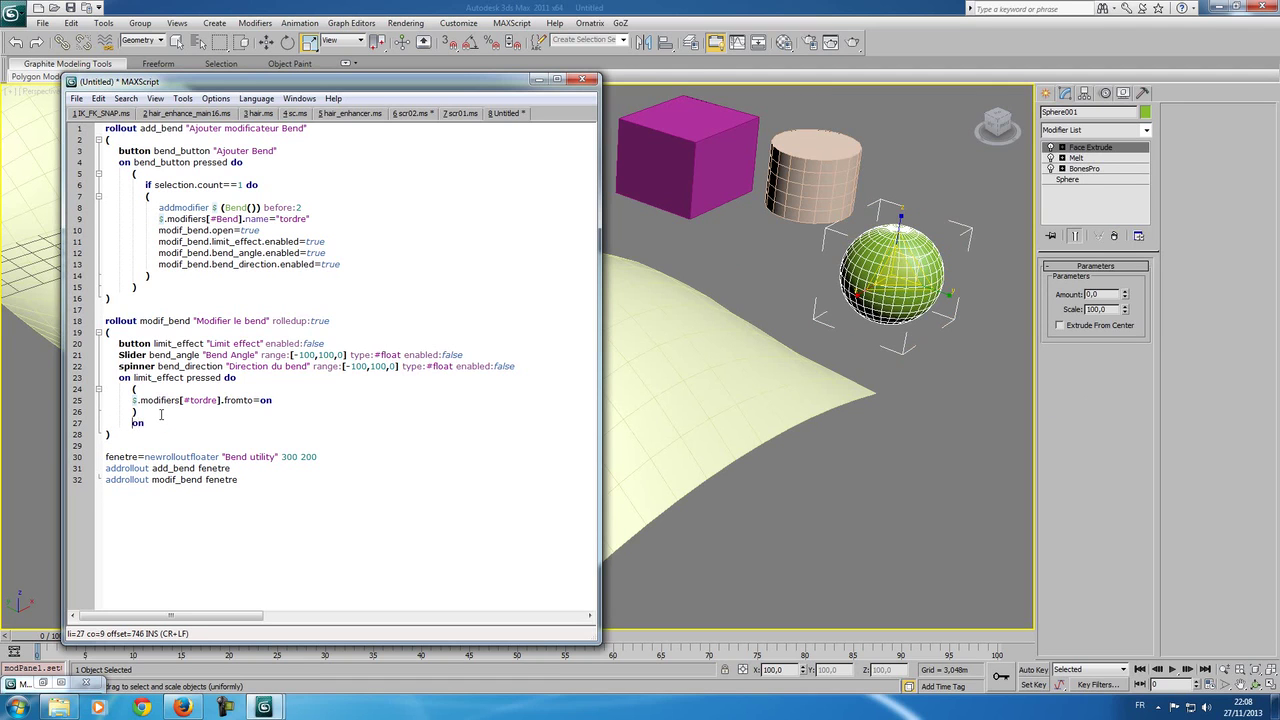
key("shift+Tab")
type("bend_angle ")
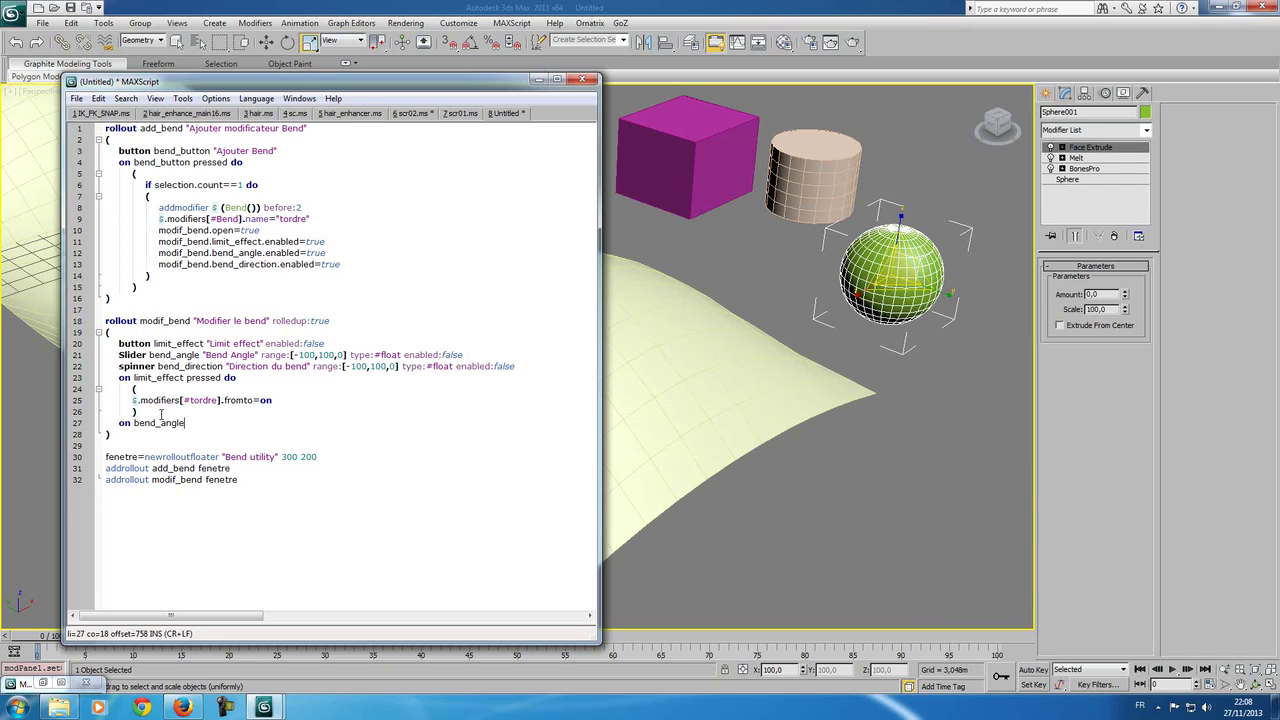
type("changed val")
type(" do")
key("Return")
type("(")
key("BackSpace")
key("Tab")
type("(")
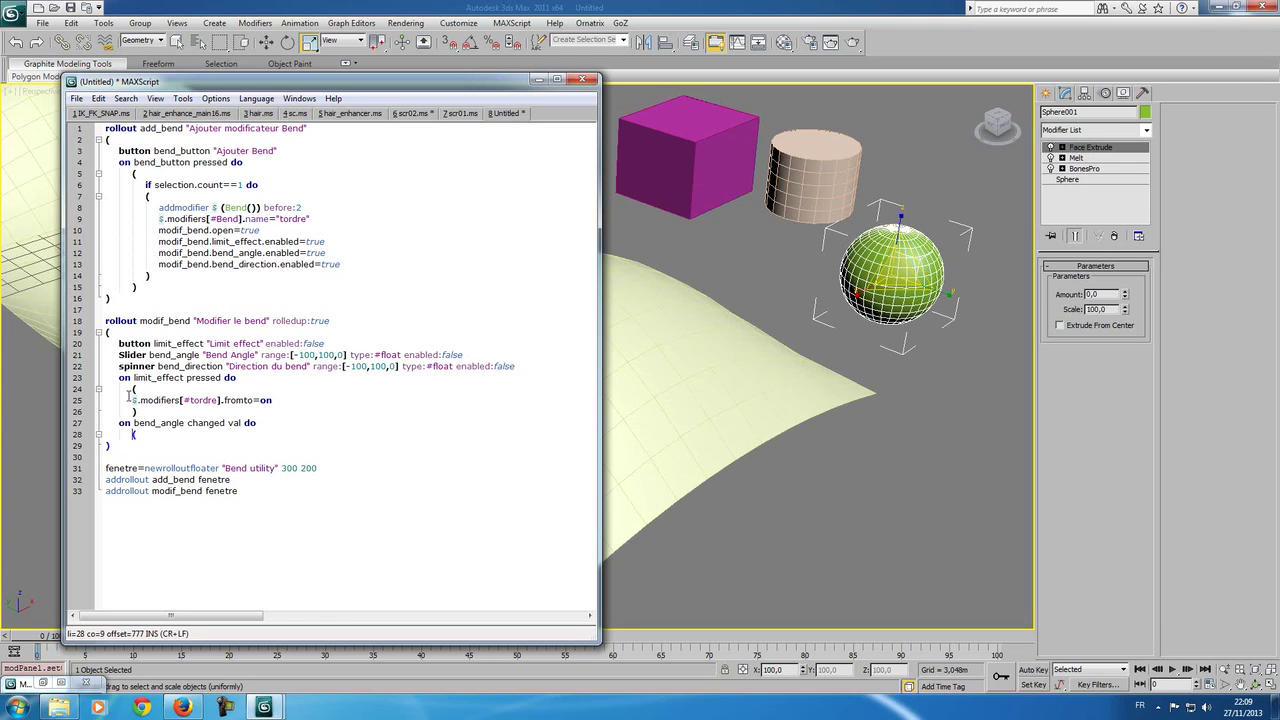
Step: Fix line 25's indentation, close the block, and write '$.modifiers[#tordre].bendangle' as its body
left_click(130, 400)
key("Tab")
left_click(134, 435)
key("Return")
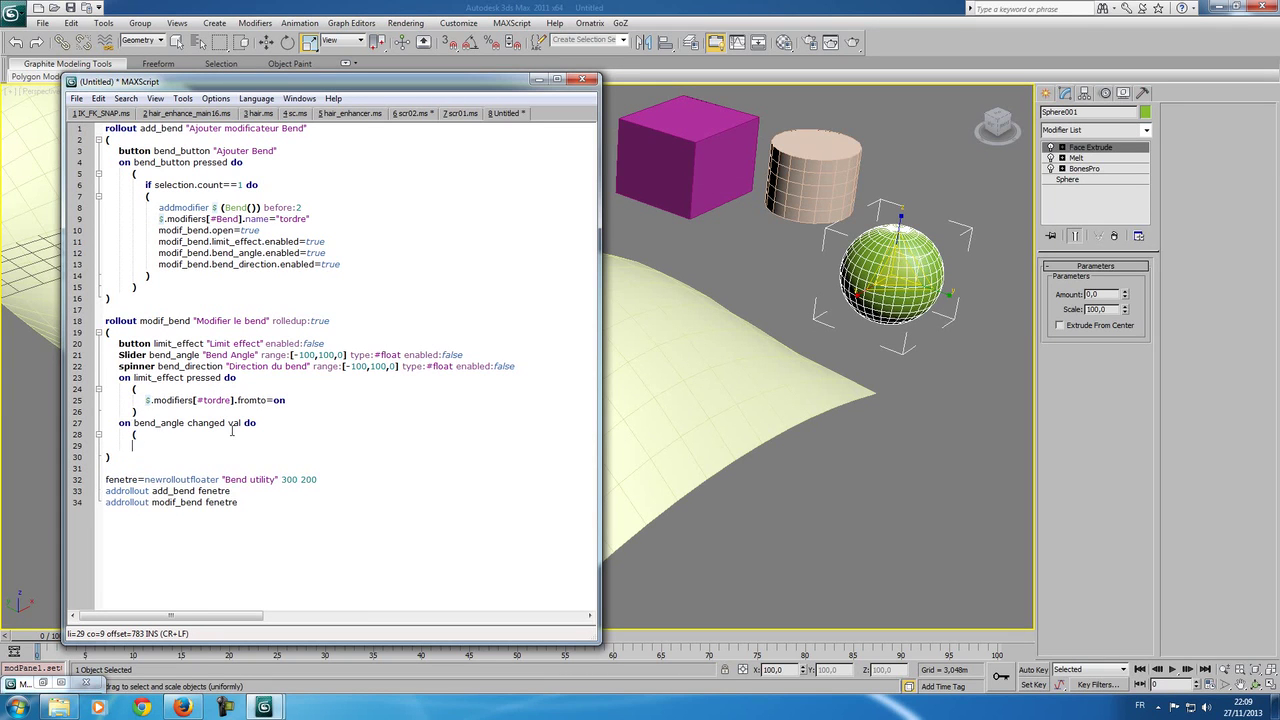
key("Return")
type(")")
key("Up")
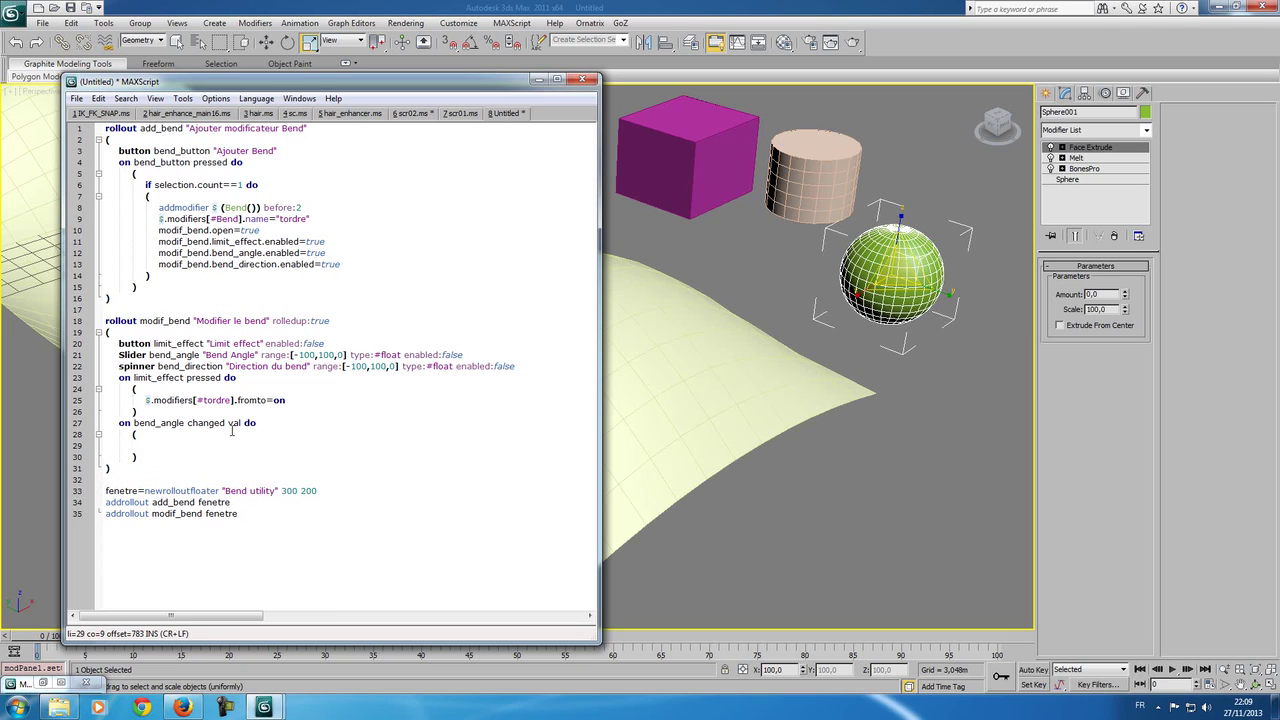
key("Tab")
type("$")
type(".modifiers")
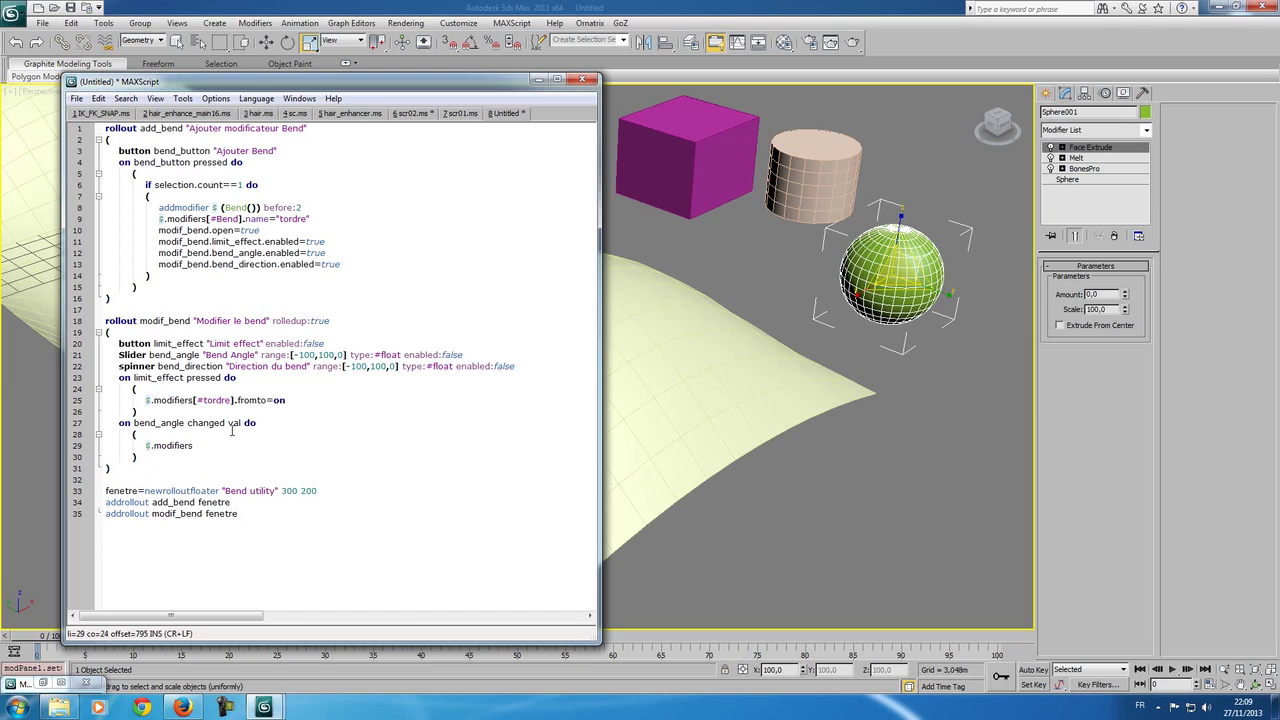
type("[#tordre]")
type(".")
type("bendangle")
Step: Add a Bend modifier to the sphere and clear the MAXScript Listener output
left_click(1122, 130)
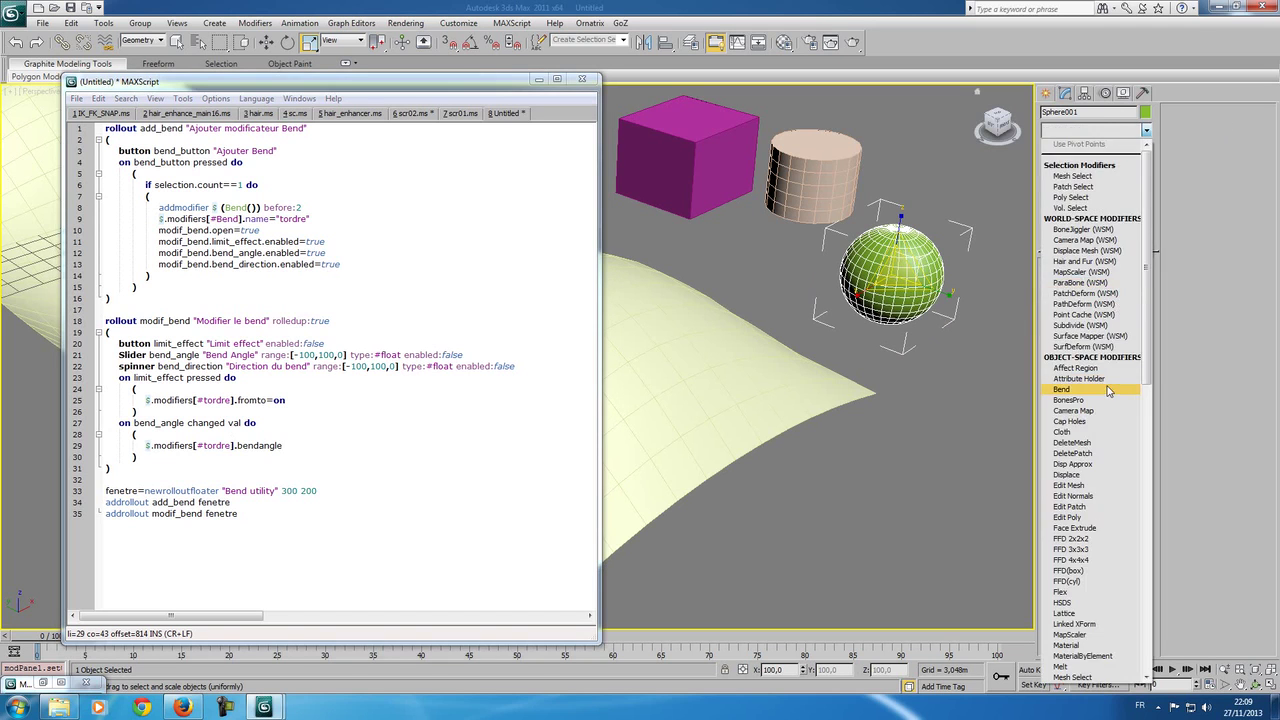
left_click(1075, 389)
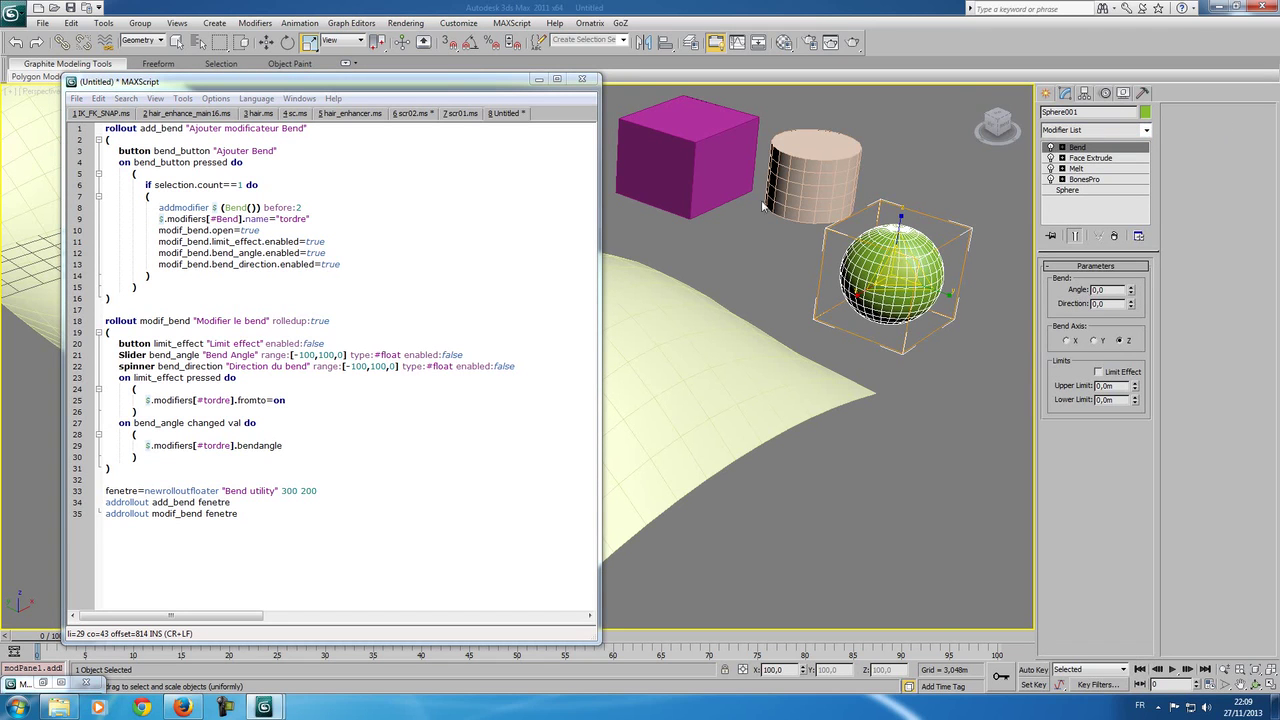
left_click(44, 684)
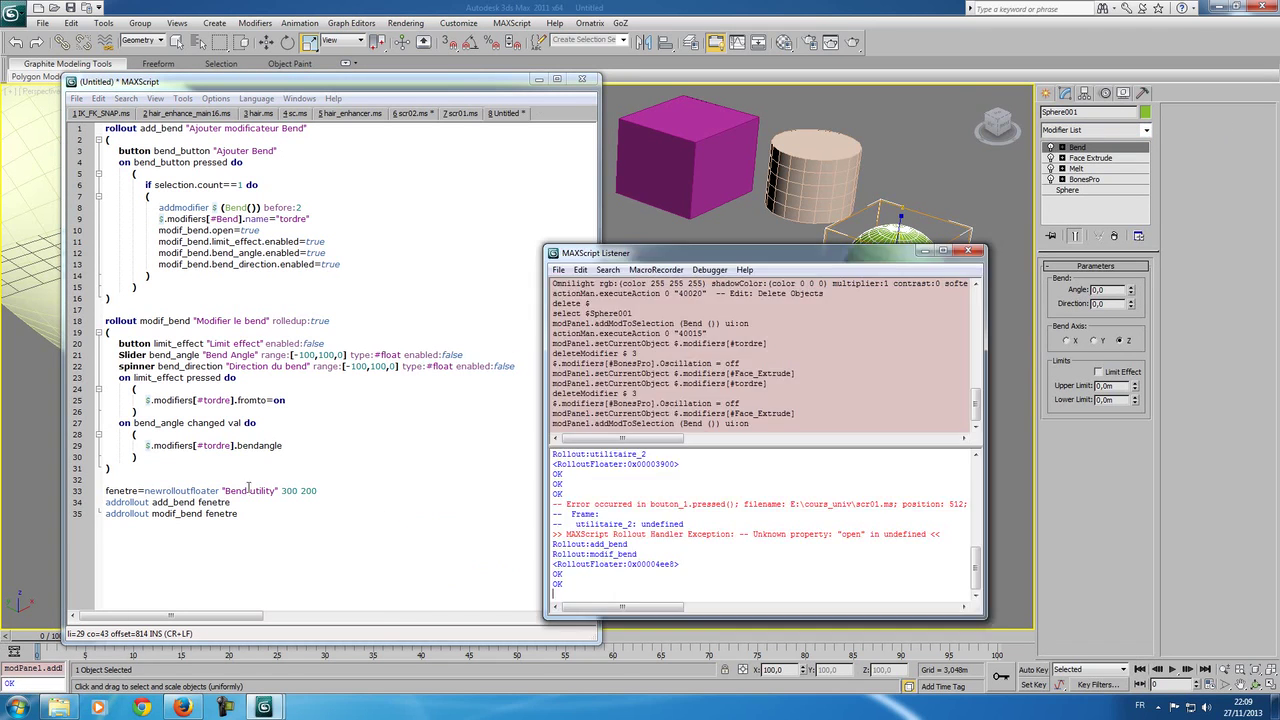
key("ctrl+a")
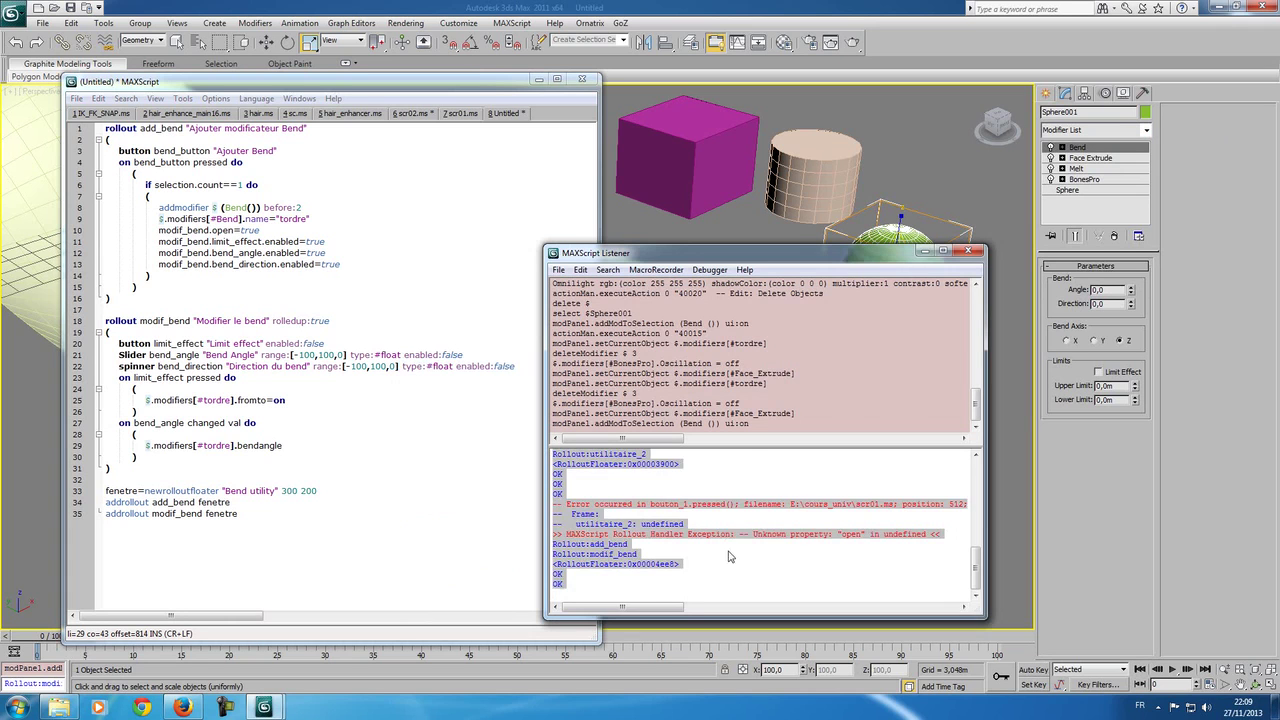
key("Delete")
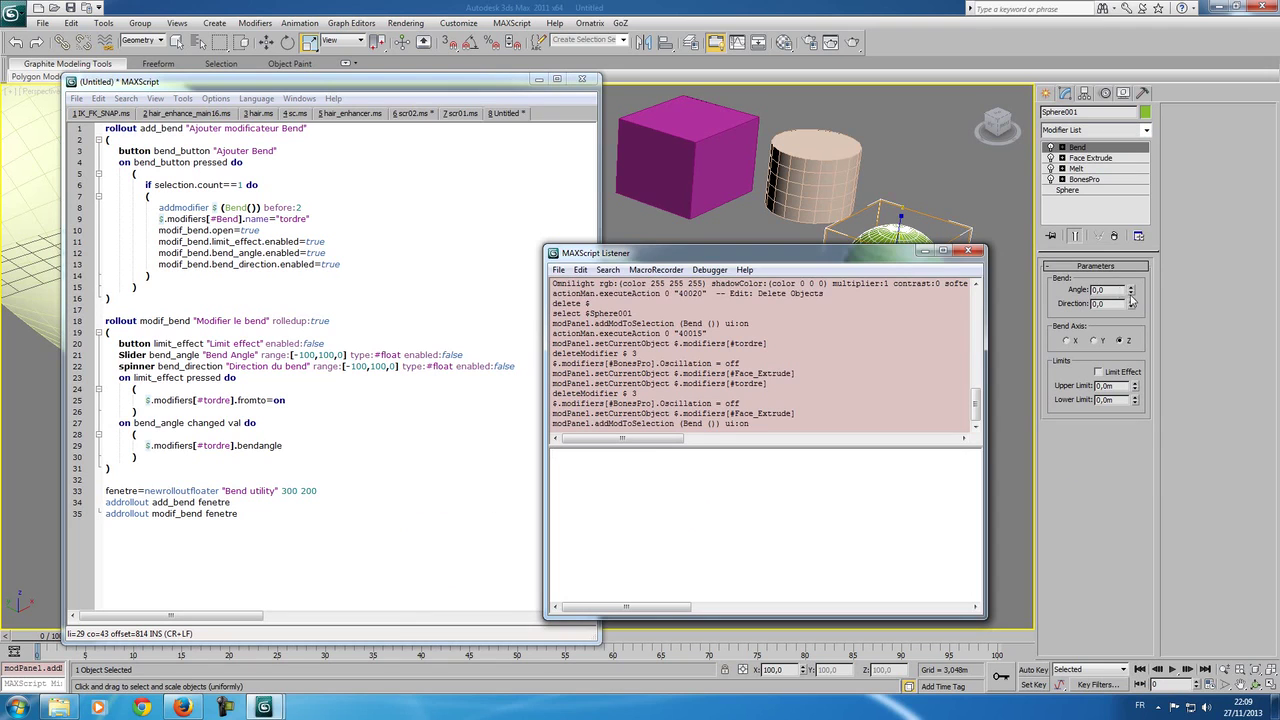
Step: Set the bend angle to 14,5, reset Lower Limit to 0, then delete the Bend
left_click_drag(1131, 300, 1133, 292)
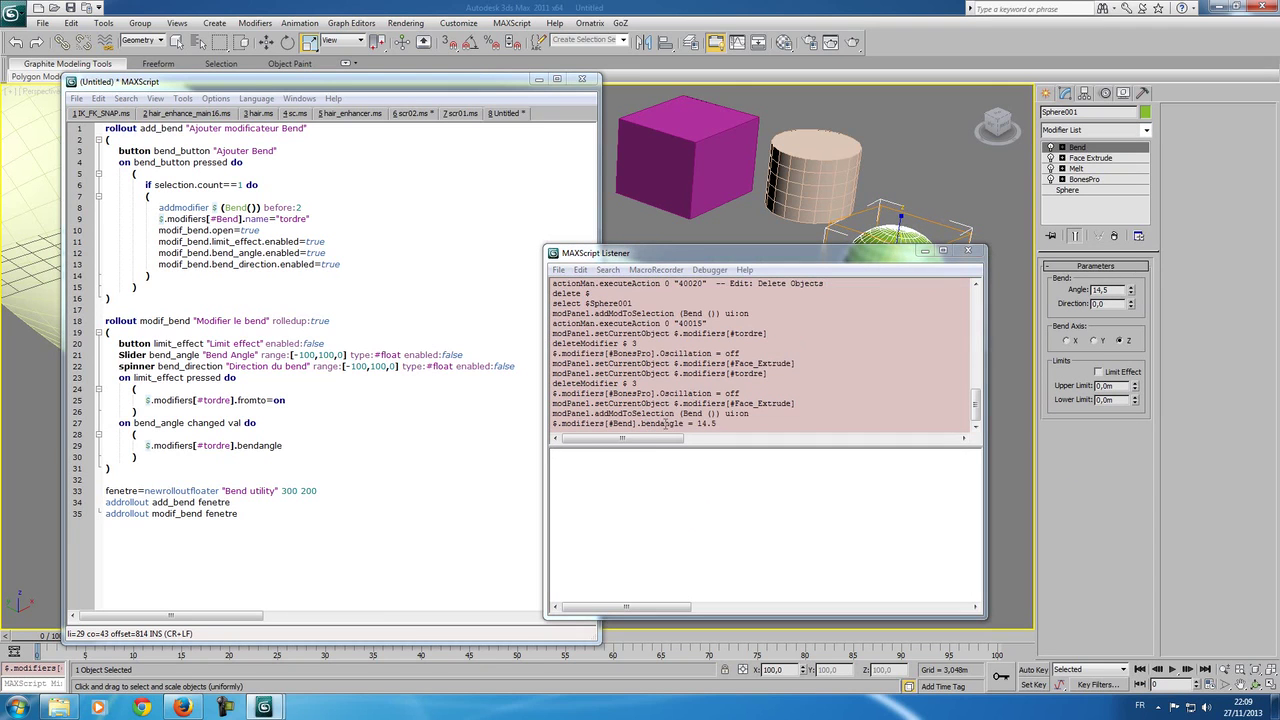
mouse_move(1135, 385)
left_mouse_down()
mouse_move(1136, 366)
mouse_move(1137, 421)
left_mouse_up()
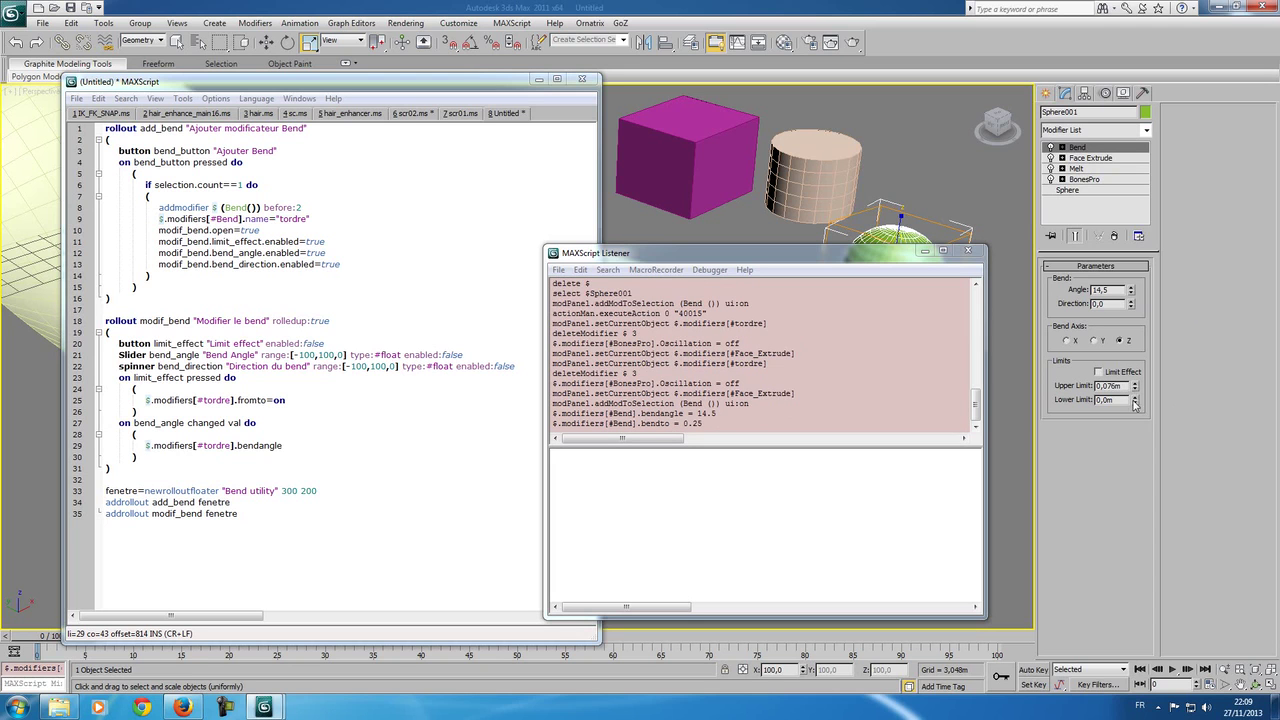
right_click(1137, 421)
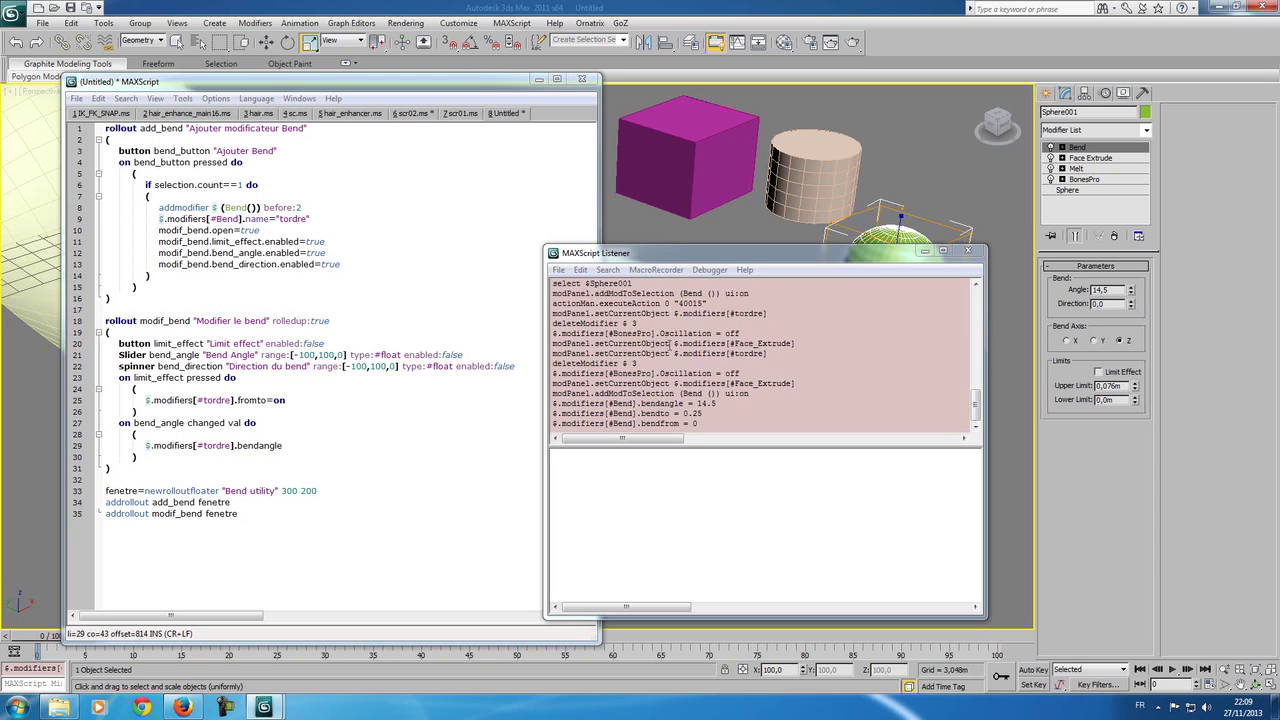
left_click_drag(688, 258, 718, 107)
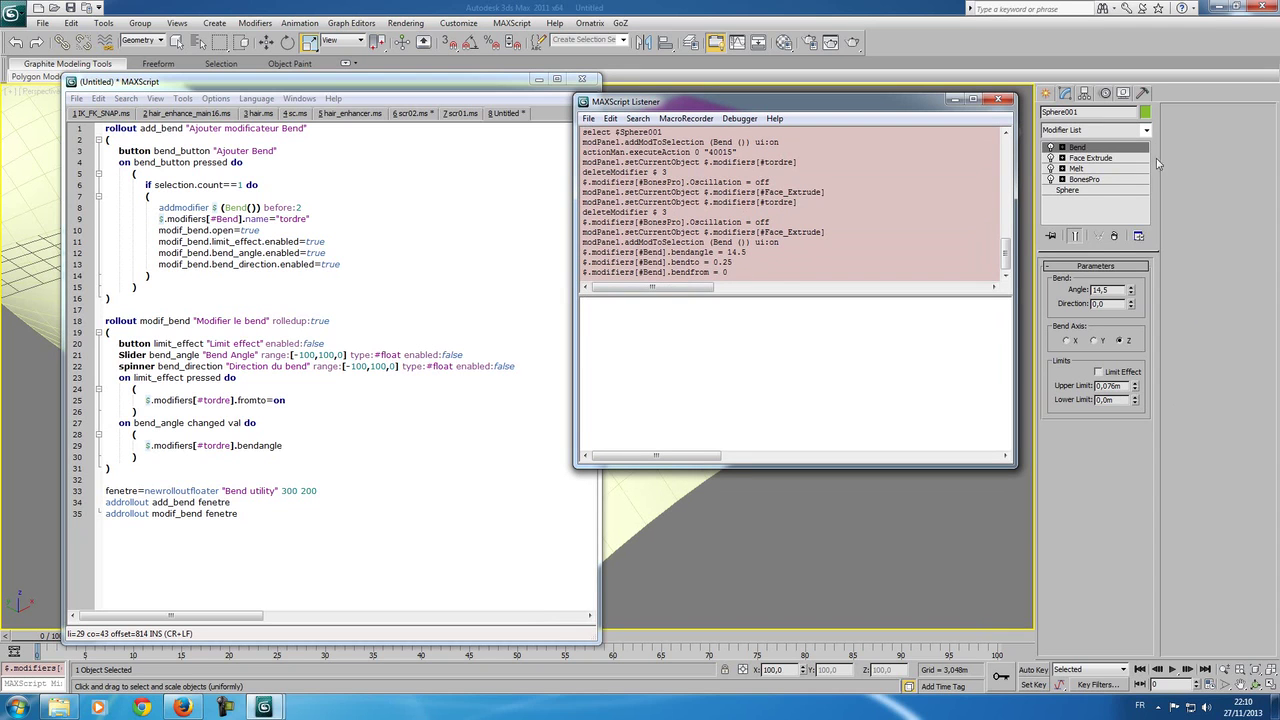
left_click(1114, 236)
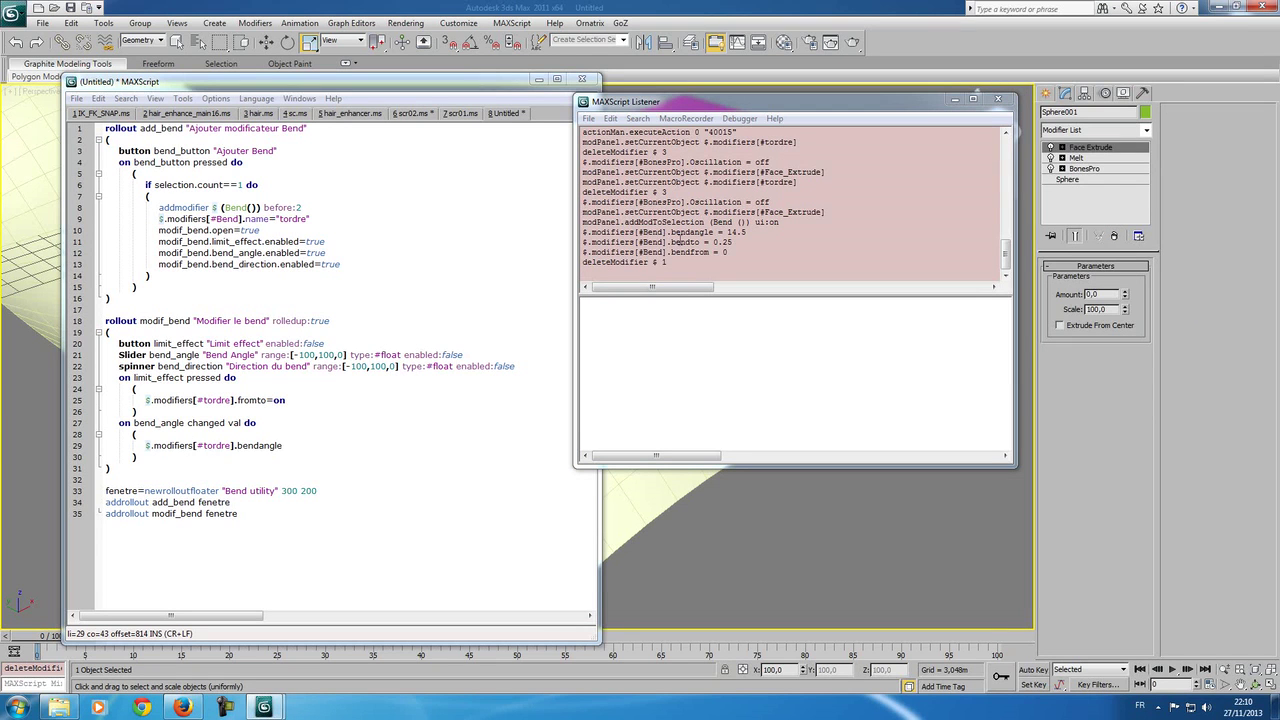
Step: Make line 29 assign bendangle=bend_angle.value and start a new 'on' handler line below
left_click(285, 449)
type("=")
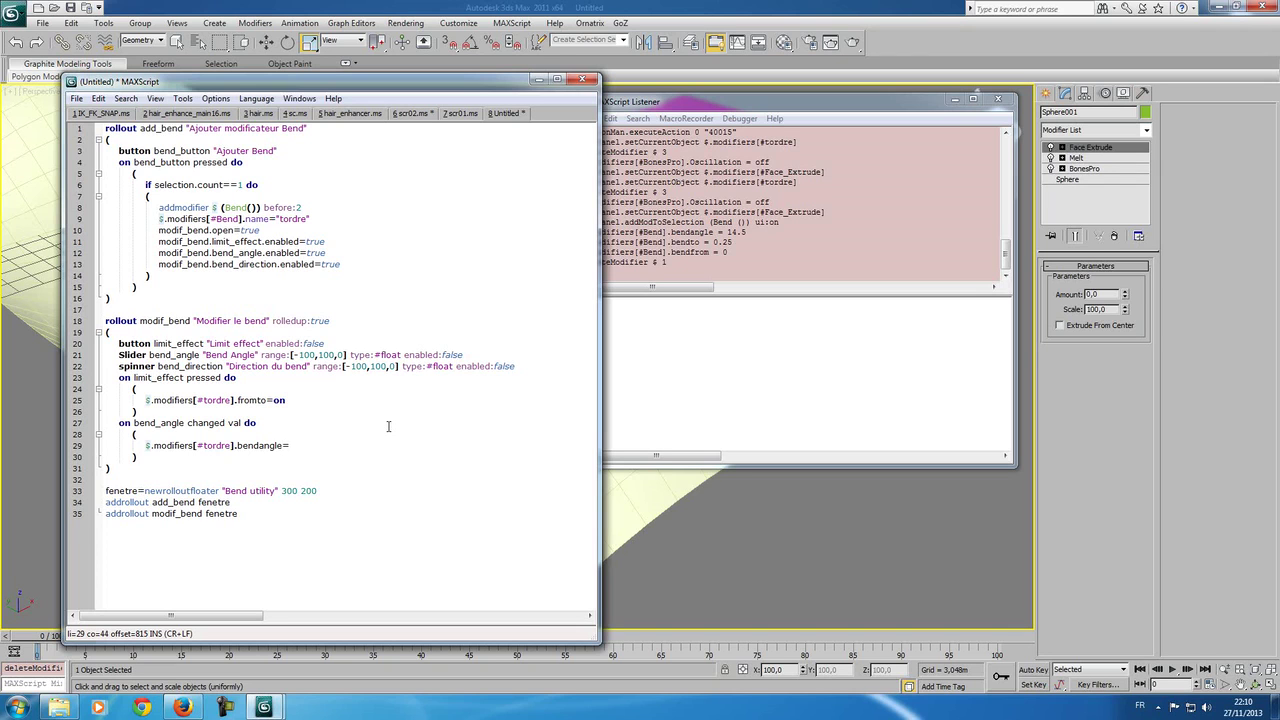
type("bend_angles")
key("BackSpace")
type(".value")
key("Return")
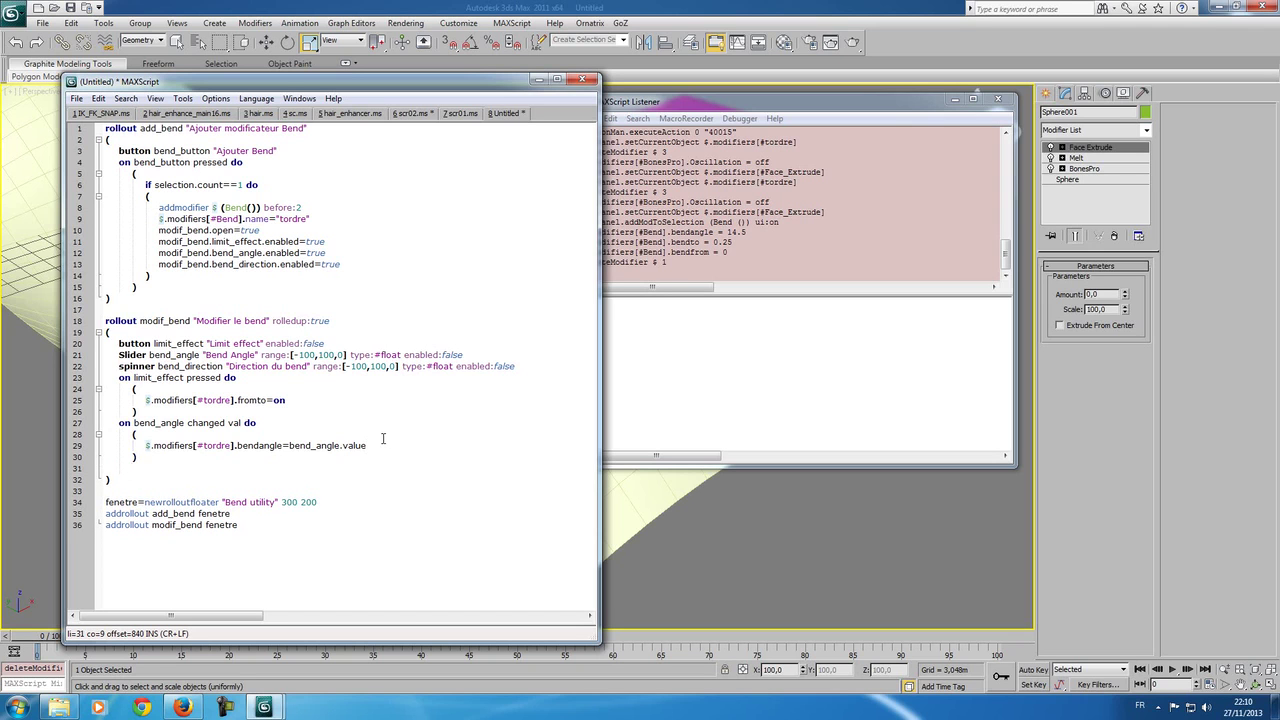
type("on")
Step: Add a test Bend, set its direction to 27 to log BendDir, remove it, and return to line 31
left_click(1088, 130)
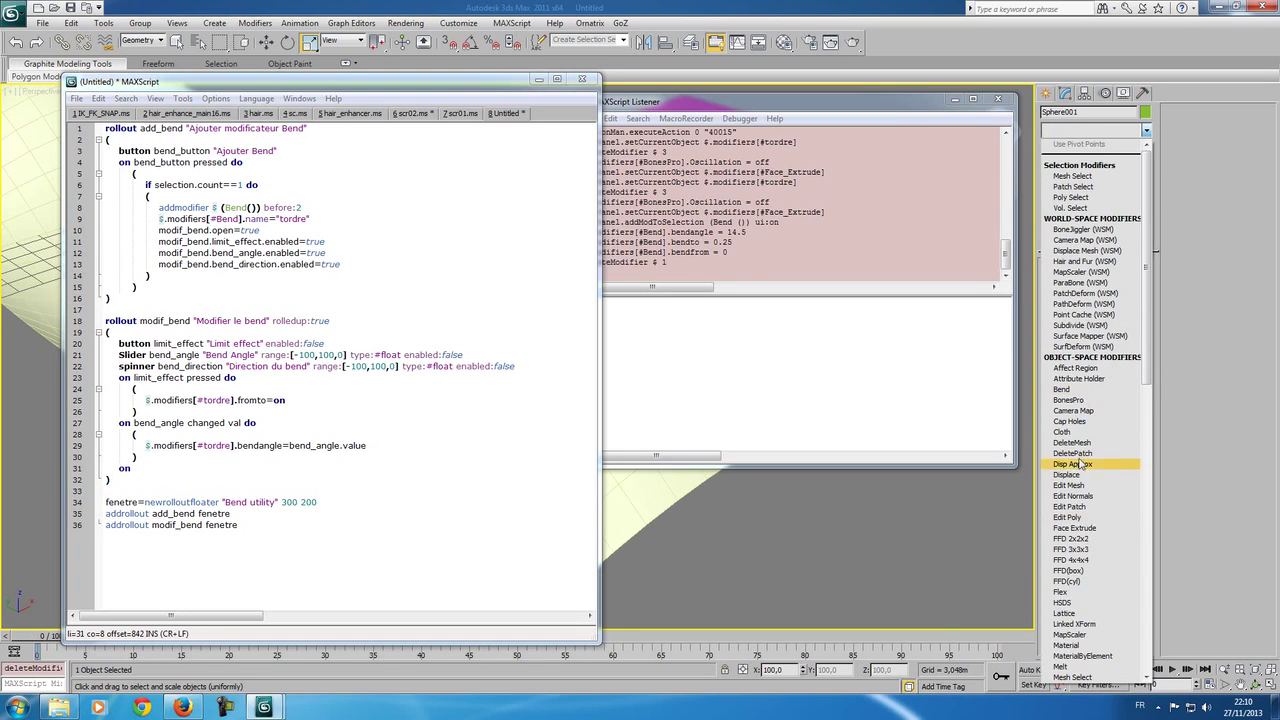
left_click(1100, 390)
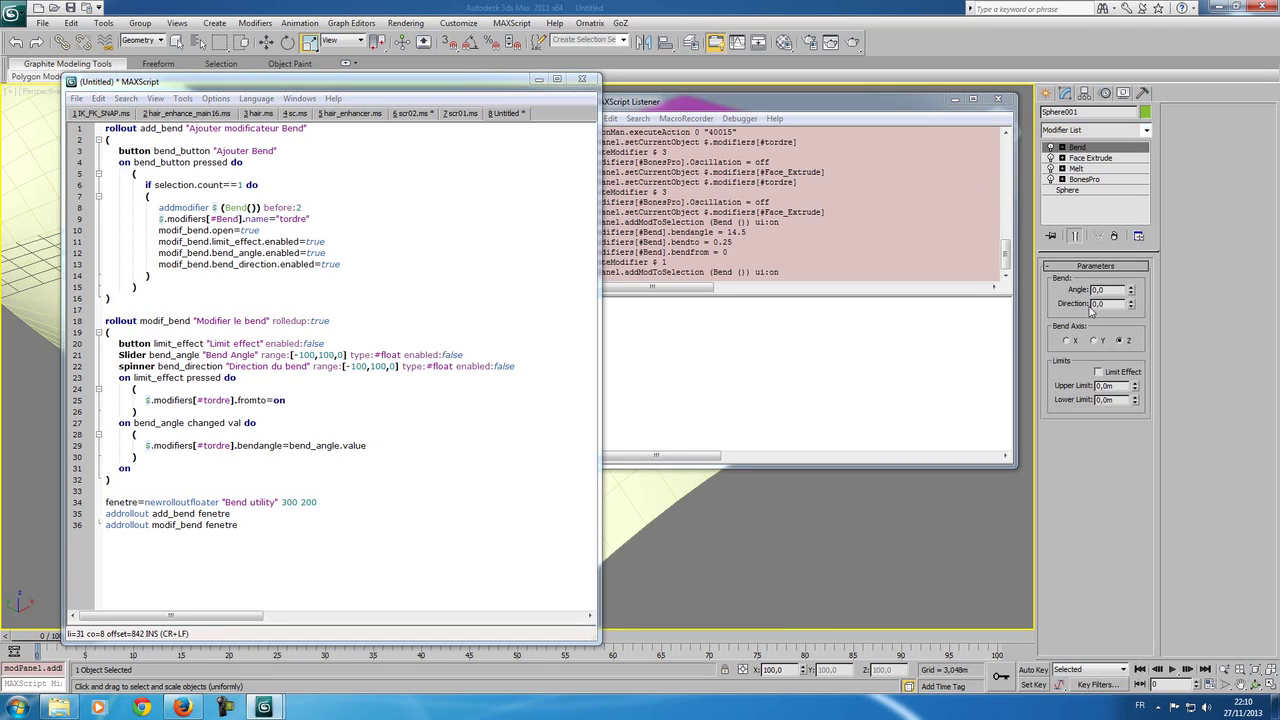
left_click_drag(1131, 304, 1131, 290)
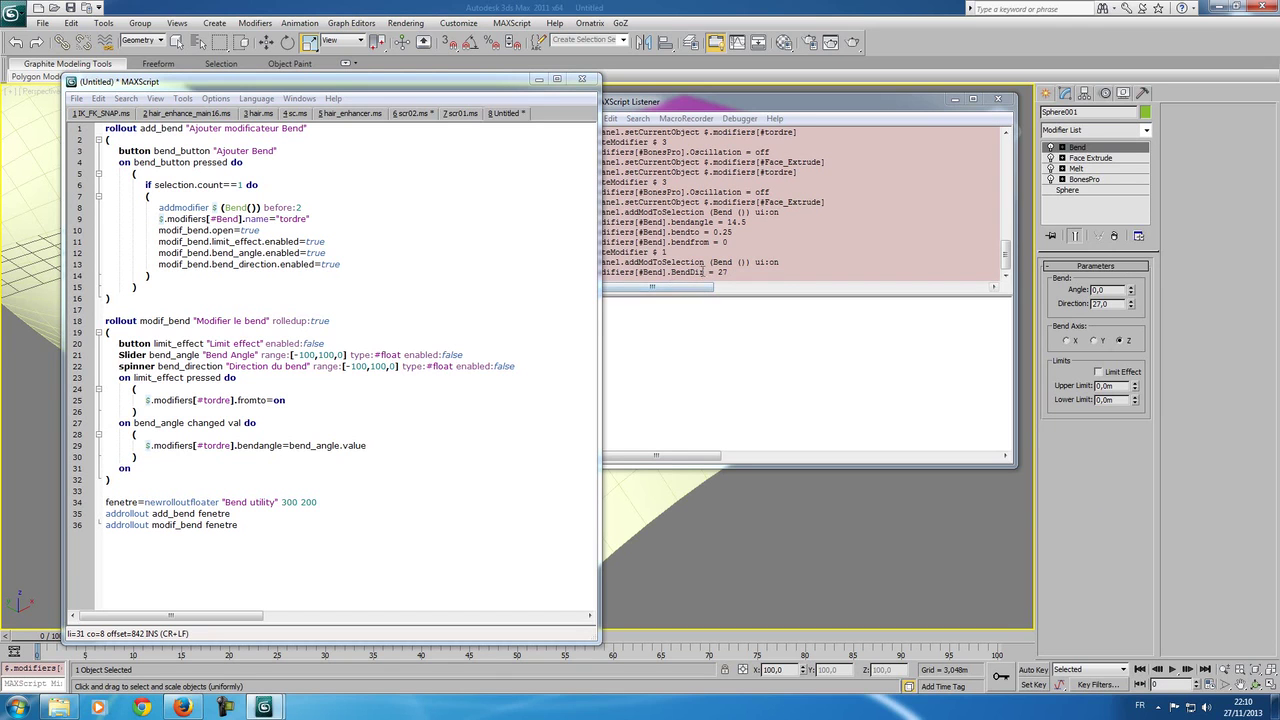
left_click(1113, 236)
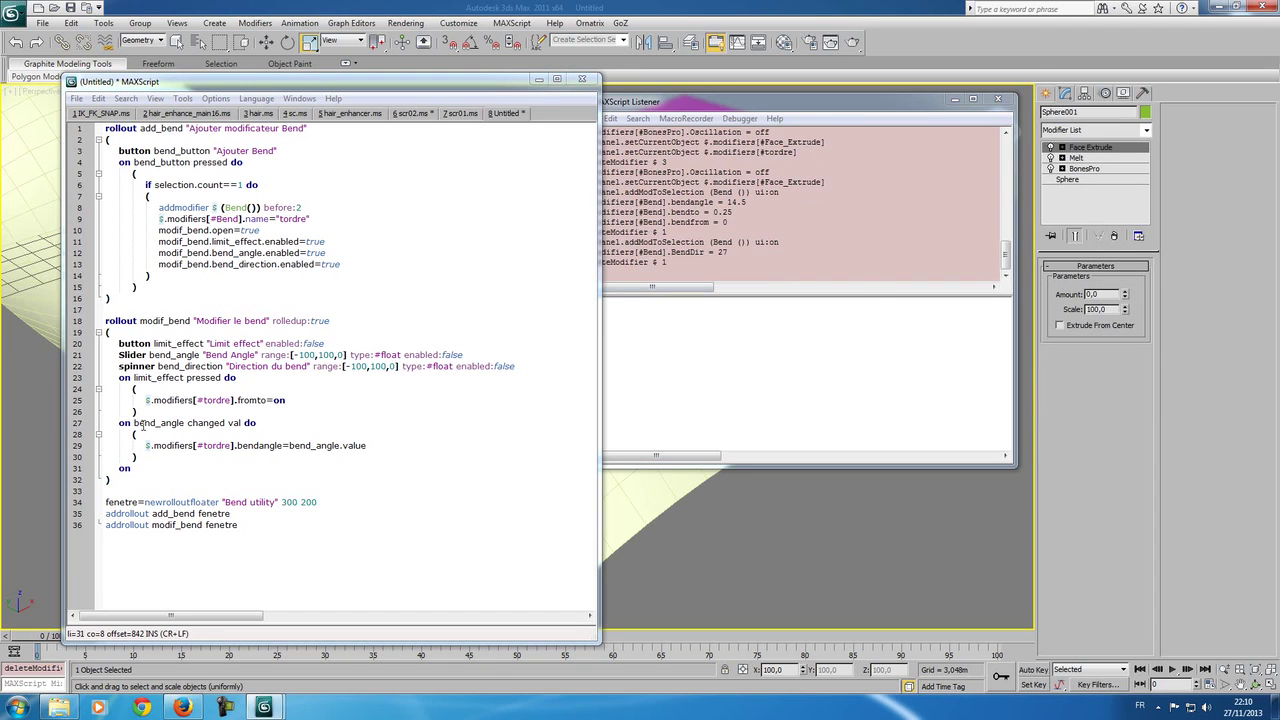
left_click(136, 459)
left_click(174, 469)
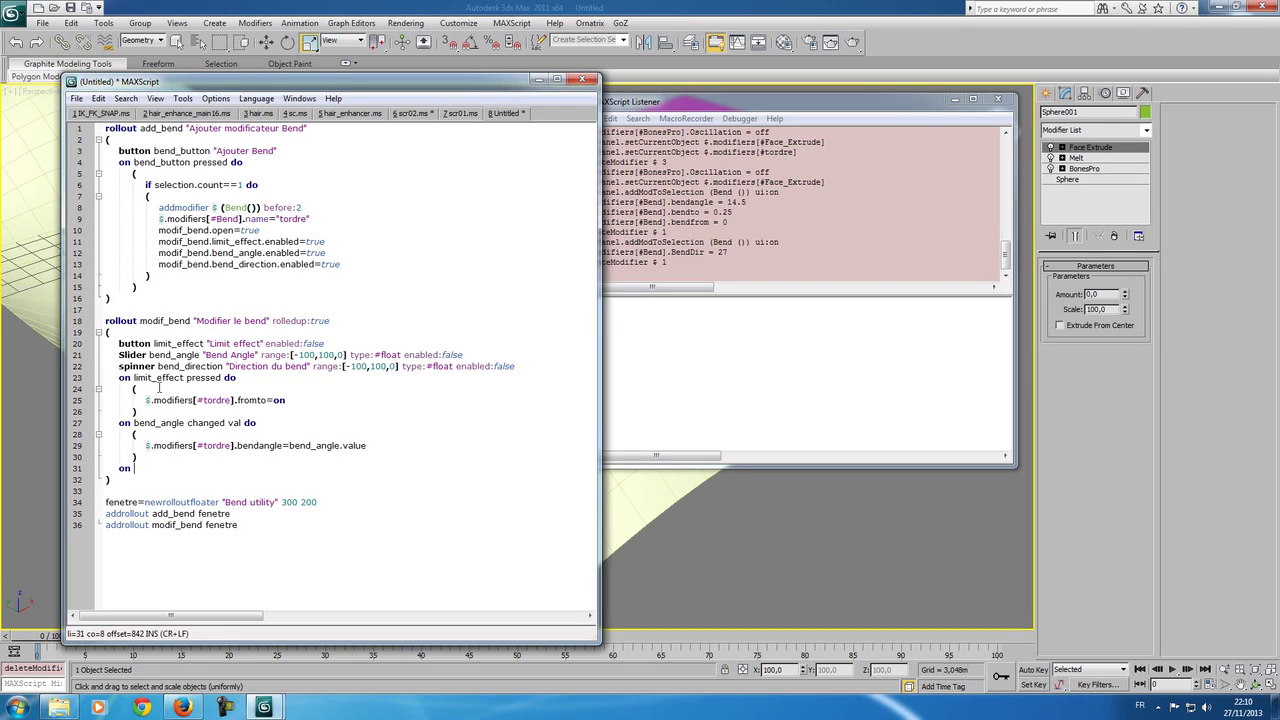
Step: Write the 'on bend_direction changed val do' header with an indented, empty parenthesis block
type("bend_direction changed val")
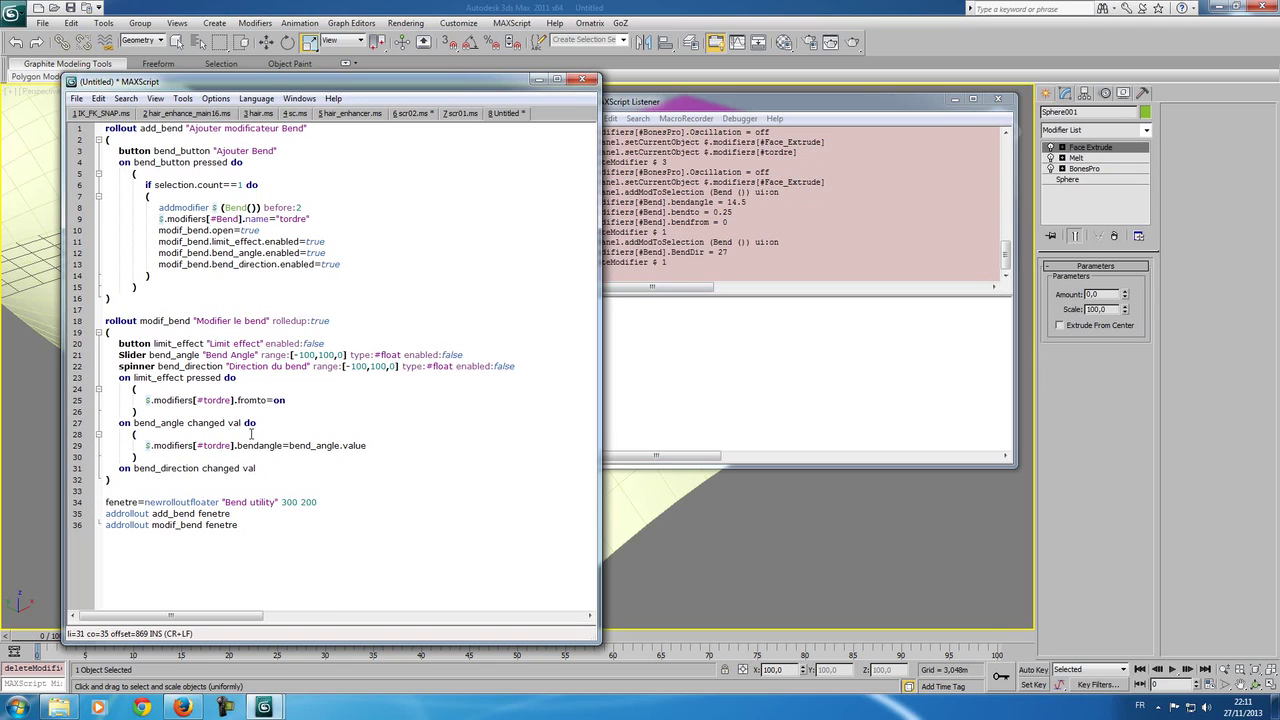
type(" do")
key("Return")
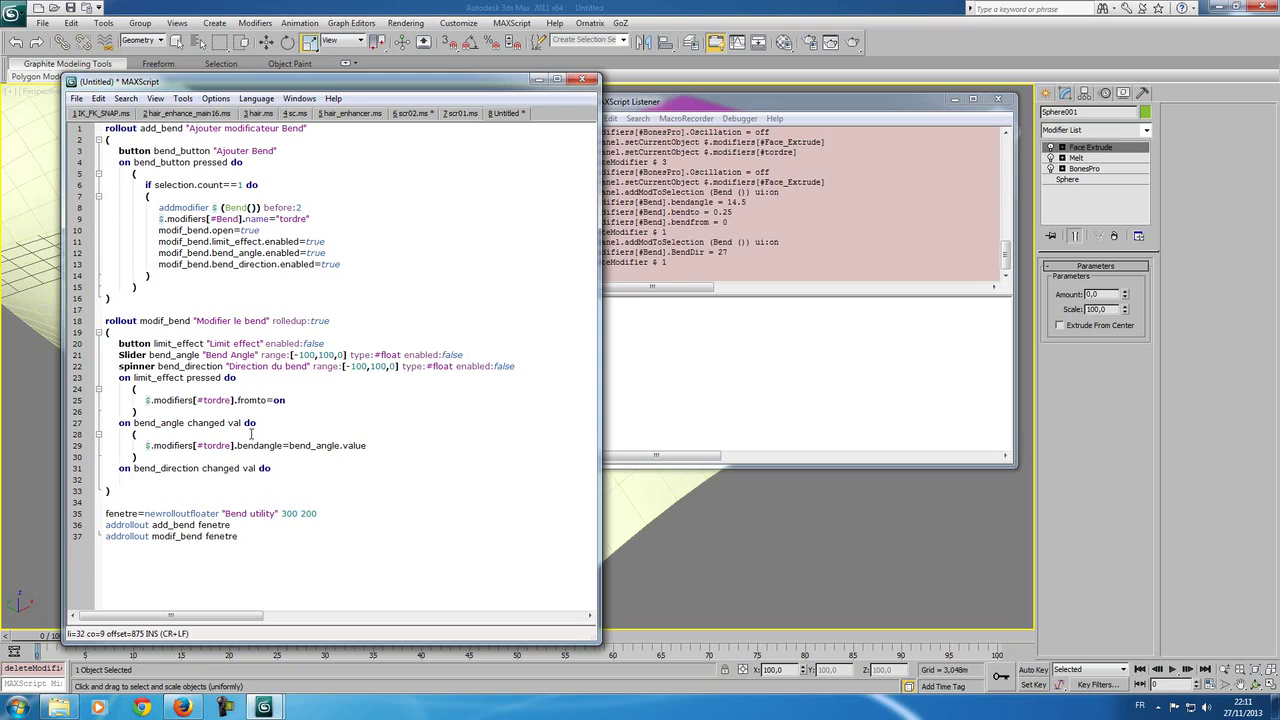
key("BackSpace")
type("(")
key("Home")
key("Tab")
key("End")
key("Return")
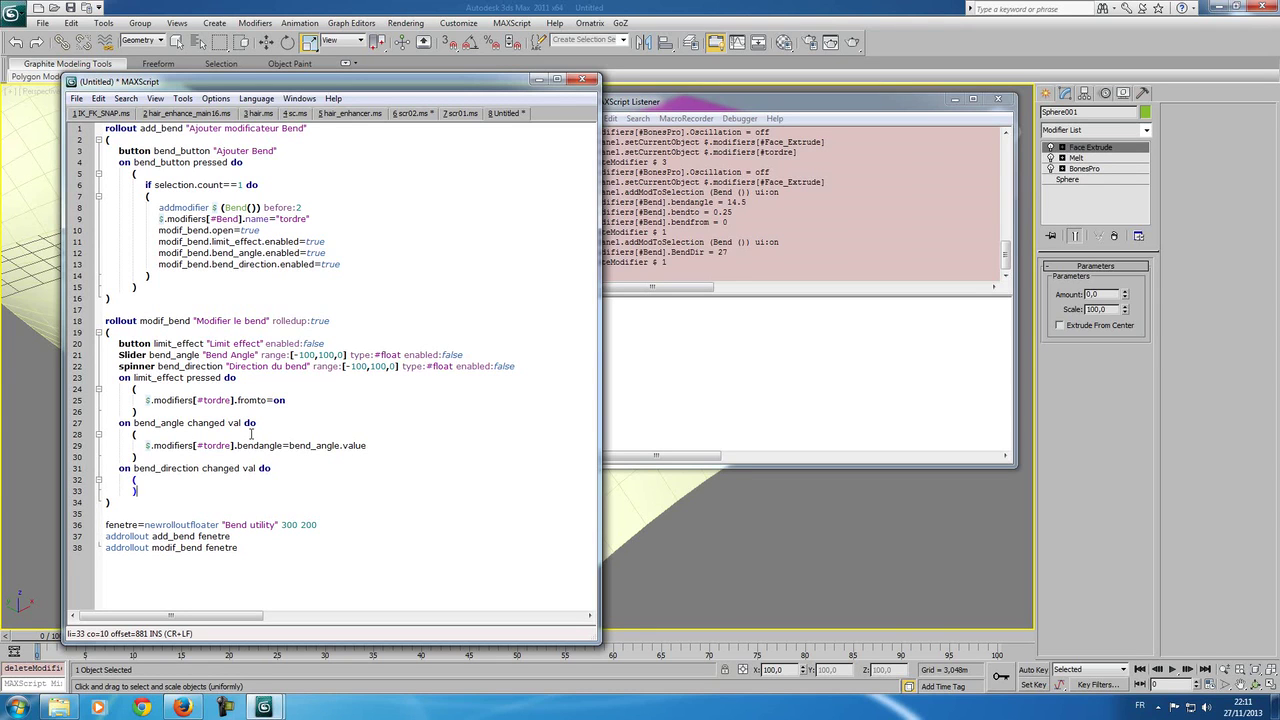
key("Return")
type(")")
key("Up")
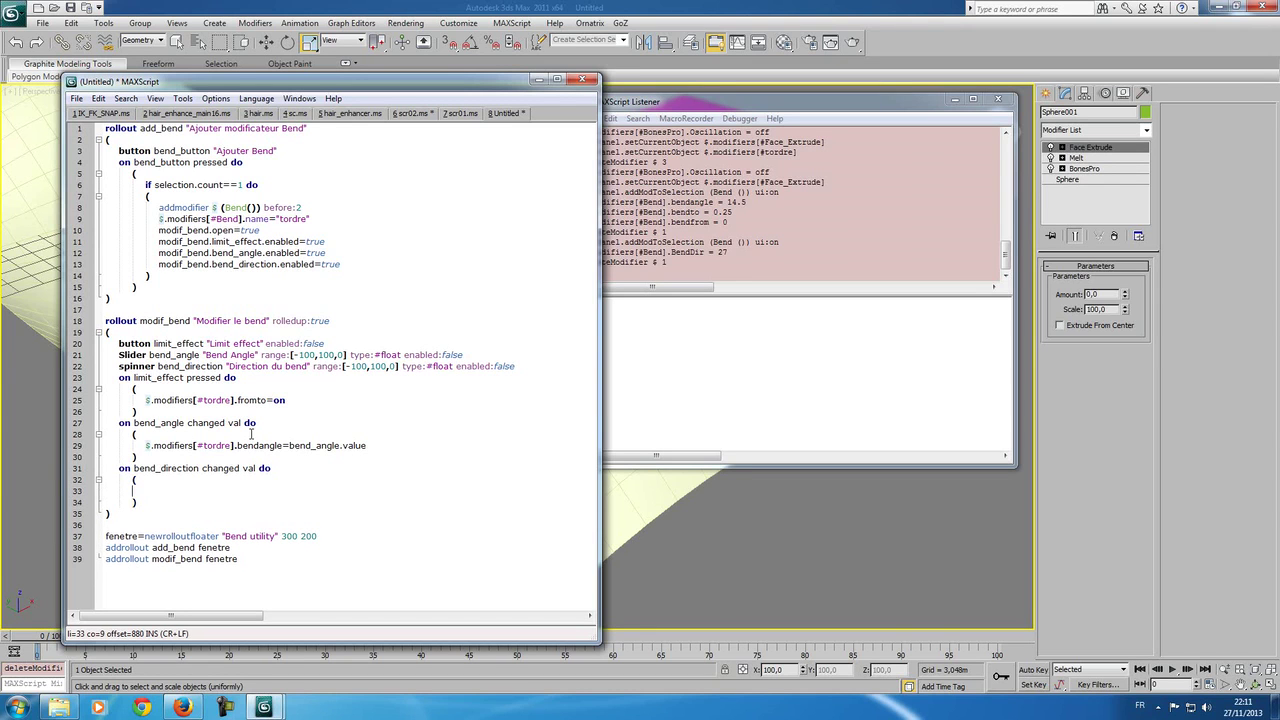
key("Tab")
Step: Fill the body with '$.modifiers[#tordre].benddir=bend', correcting the misspelled benddir property name
type("$.")
type("modifiers")
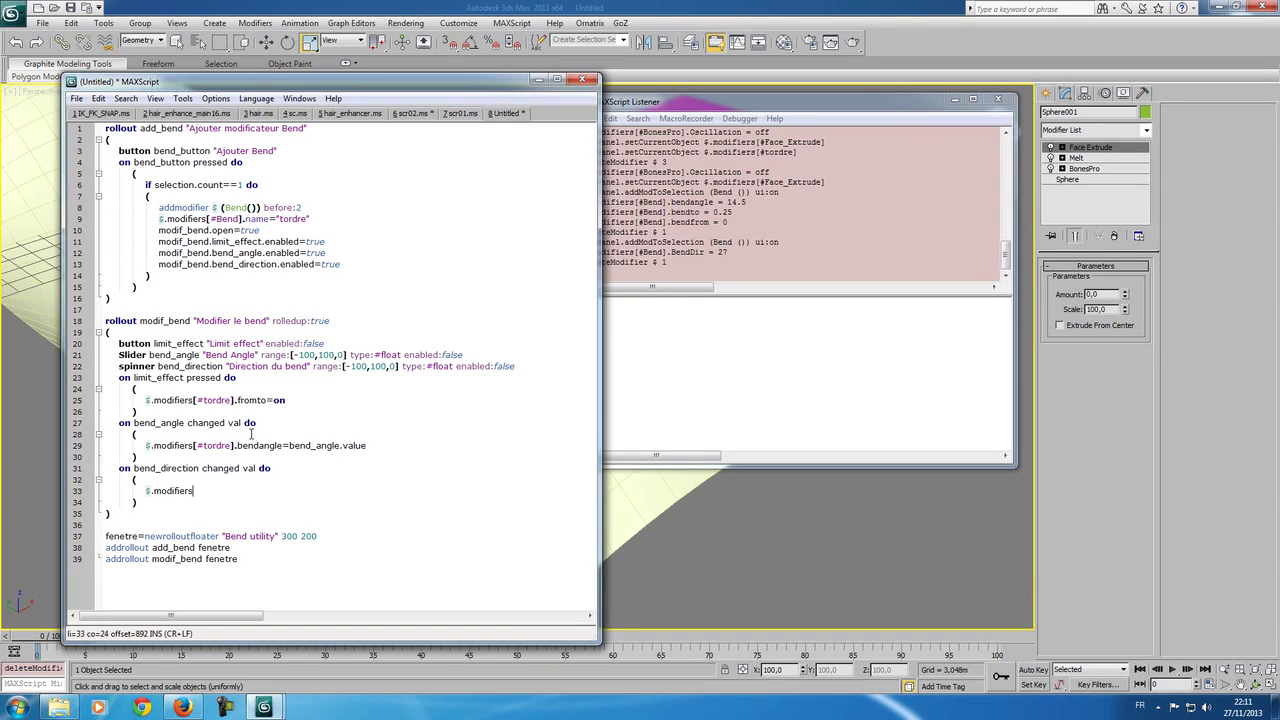
type("[")
type("#tordre")
type("]")
type(".neddirectio")
key("Left")
key("Left")
key("Delete")
key("Delete")
key("Delete")
key("Delete")
key("Delete")
key("Delete")
key("Left")
key("Left")
key("Left")
type("b")
key("Delete")
key("BackSpace")
type("end")
key("Right")
key("Right")
type("=")
type("bend")
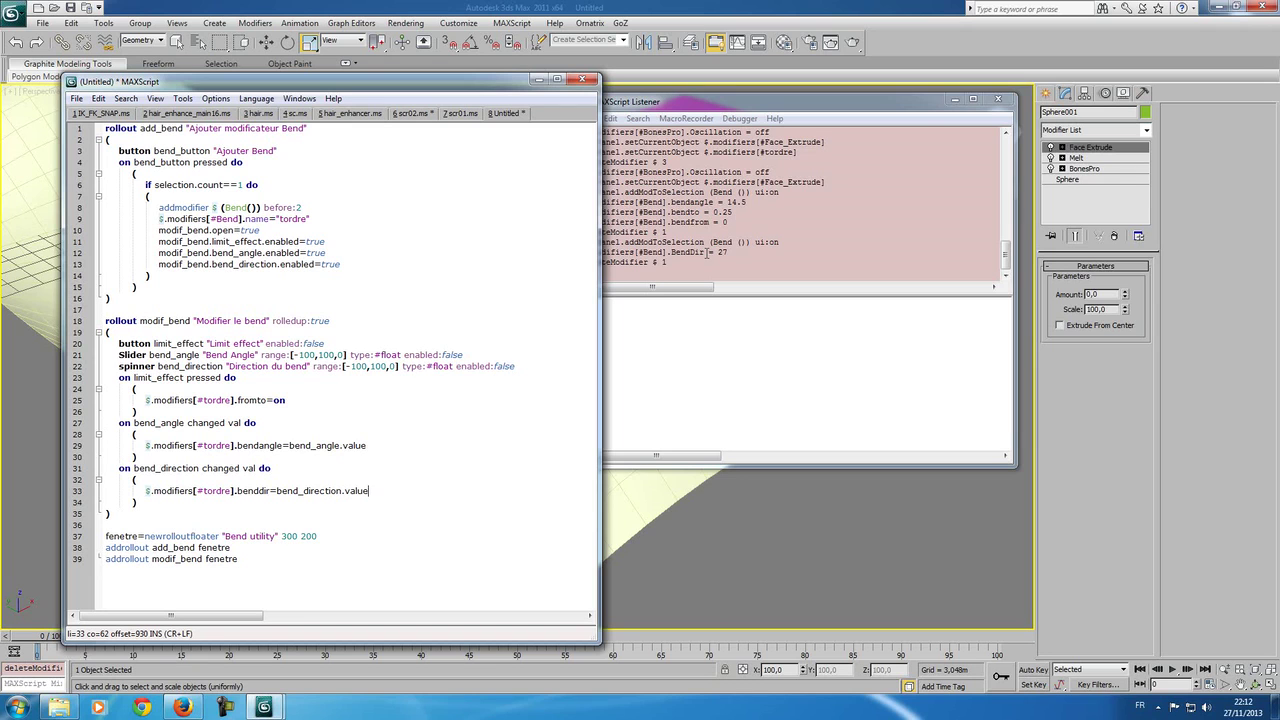
Step: Evaluate the script and use 'Ajouter Bend' to add a Bend modifier to the sphere
key("ctrl+e")
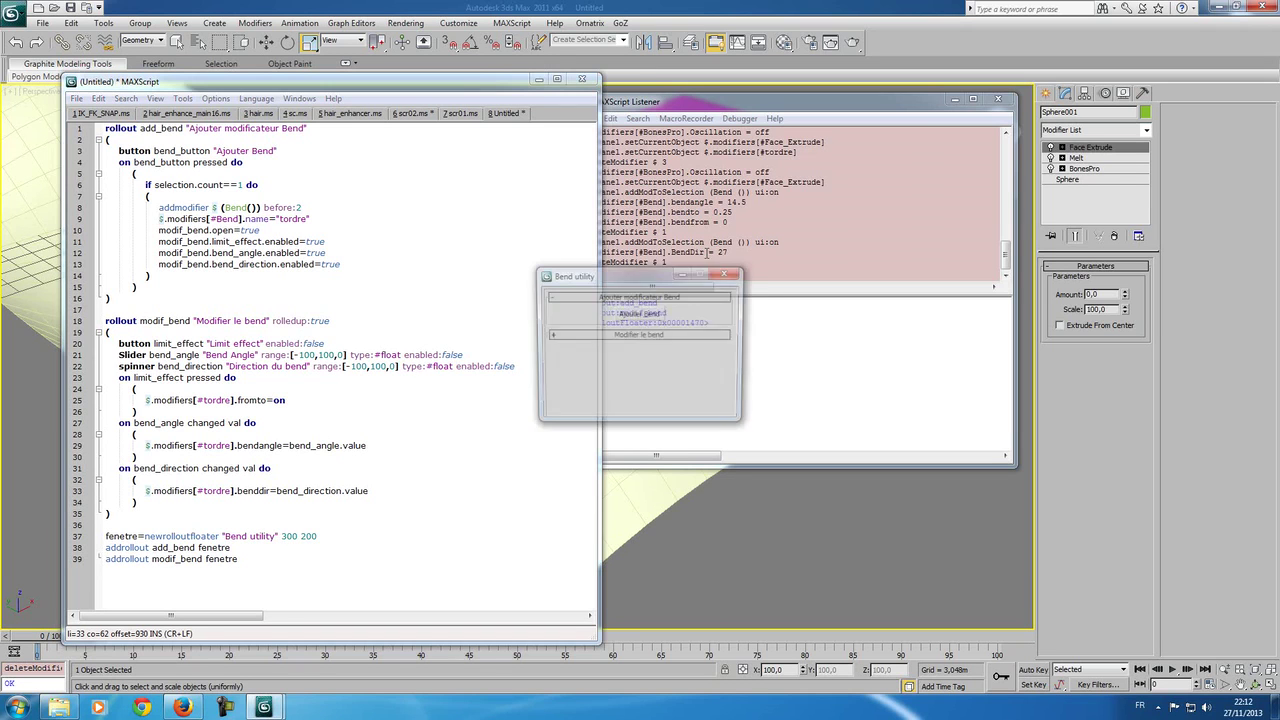
left_click(958, 97)
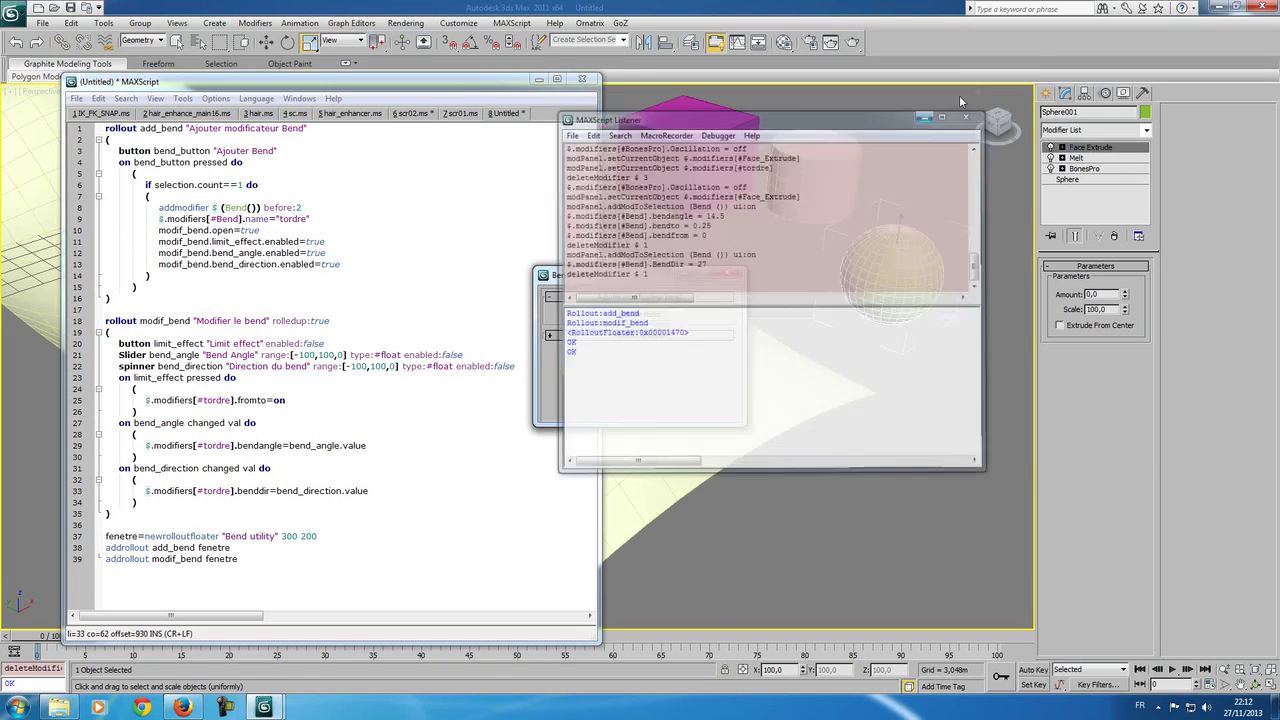
left_click(622, 316)
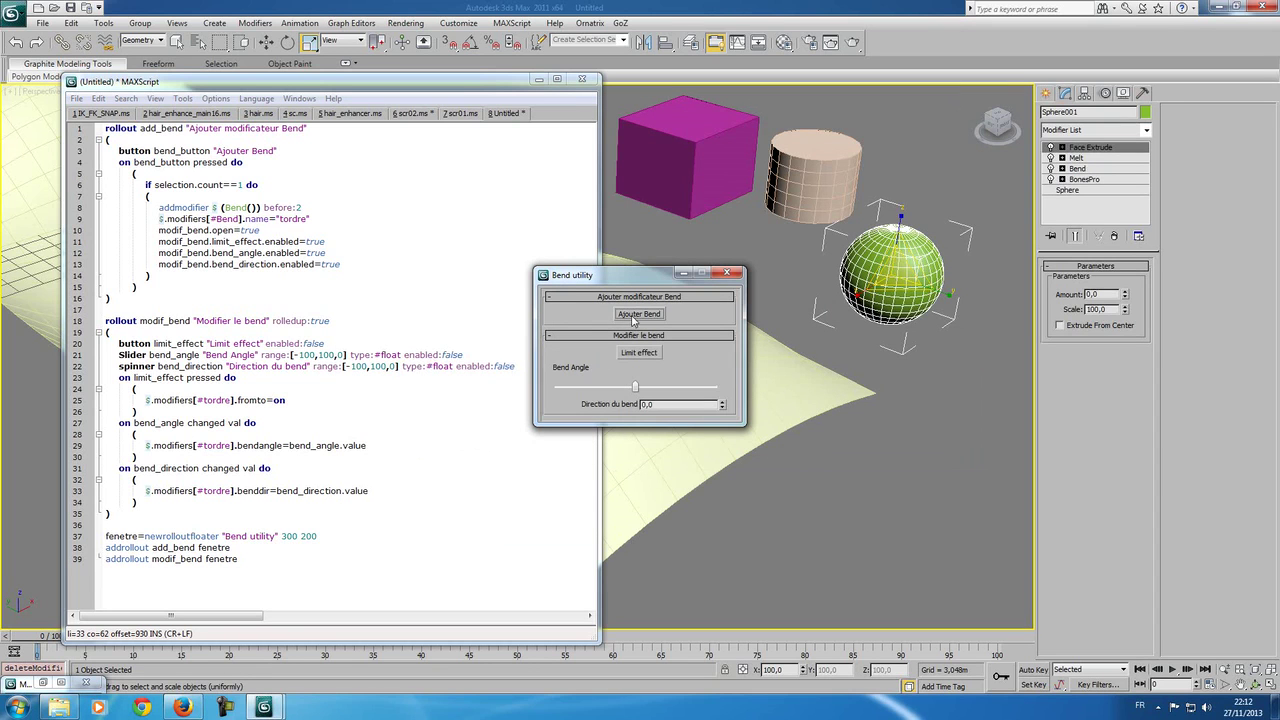
left_click(1077, 169)
Step: Bend the sphere to angle 100 and direction 100 from the floater, then close it
left_click(635, 388)
left_click_drag(637, 390, 640, 388)
left_click_drag(723, 404, 732, 112)
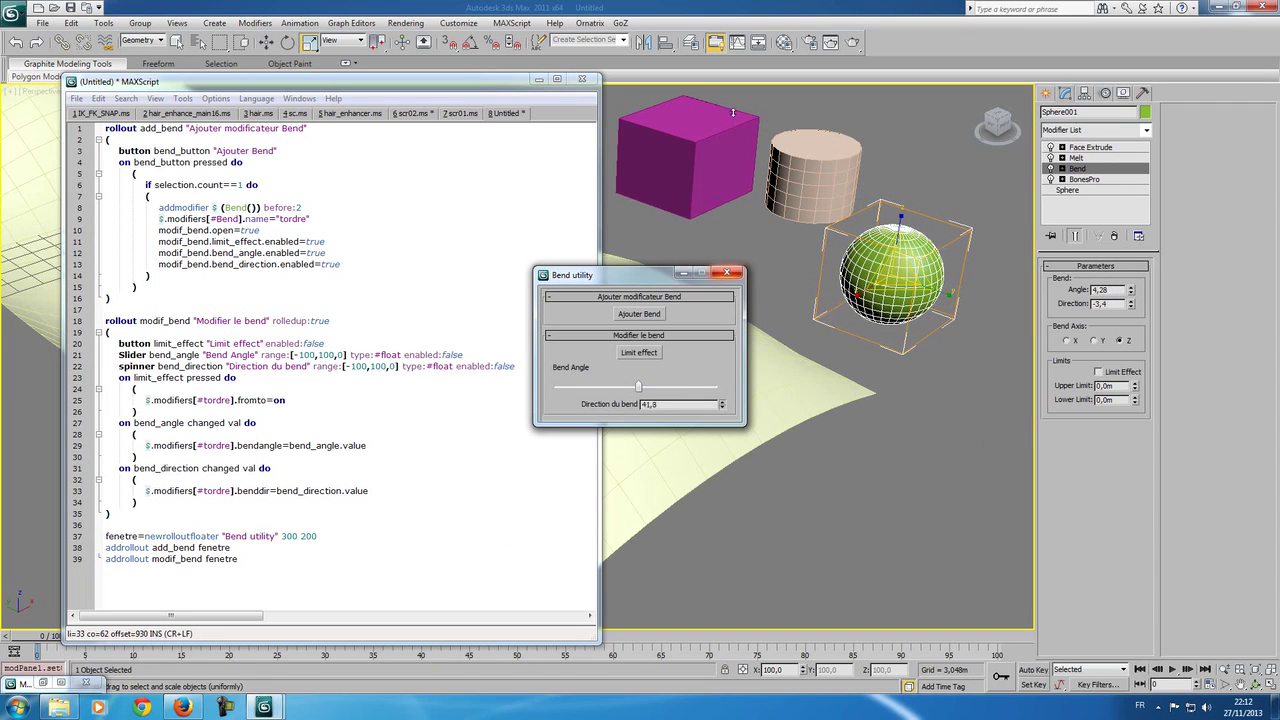
mouse_move(638, 388)
left_mouse_down()
mouse_move(713, 388)
mouse_move(650, 310)
mouse_move(641, 115)
left_mouse_up()
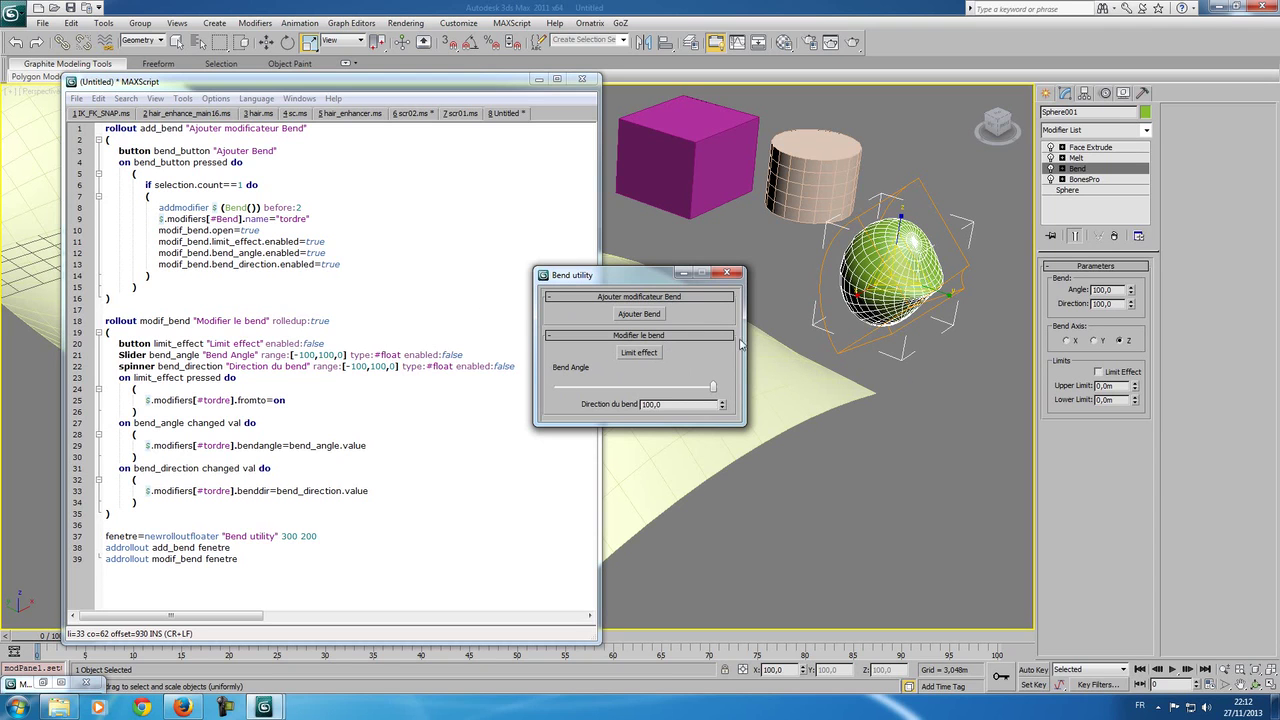
left_click(727, 275)
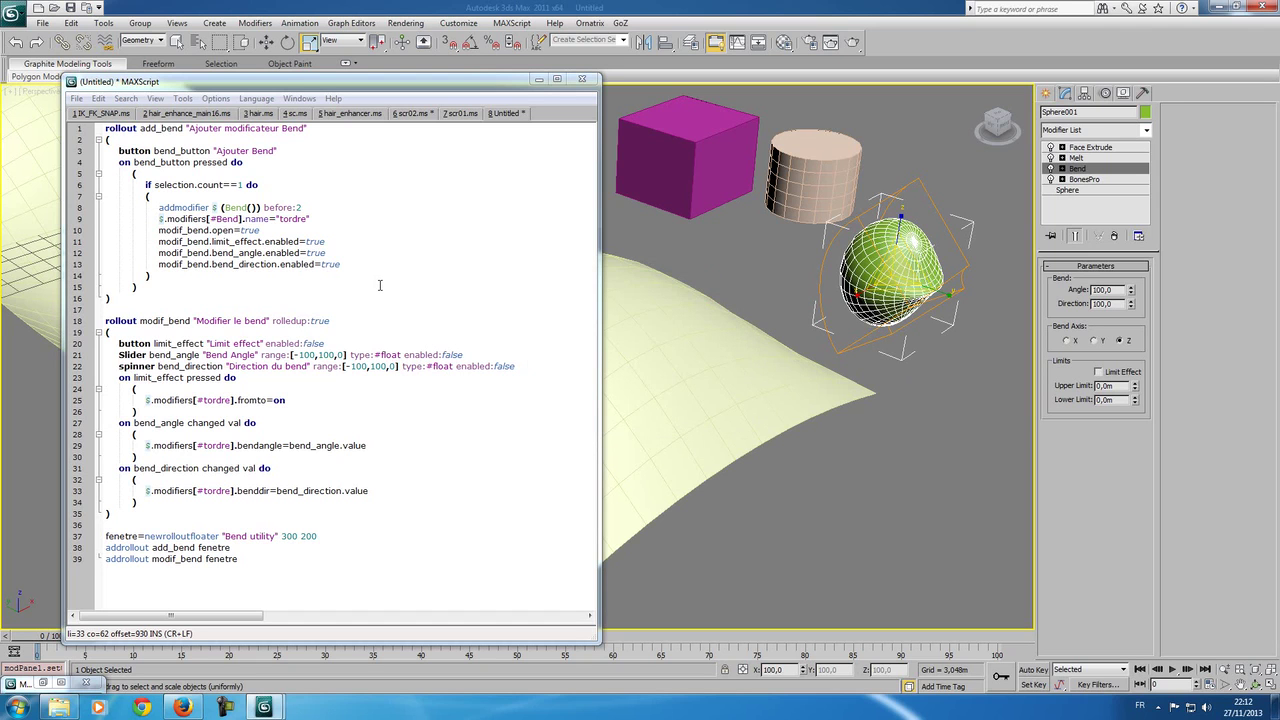